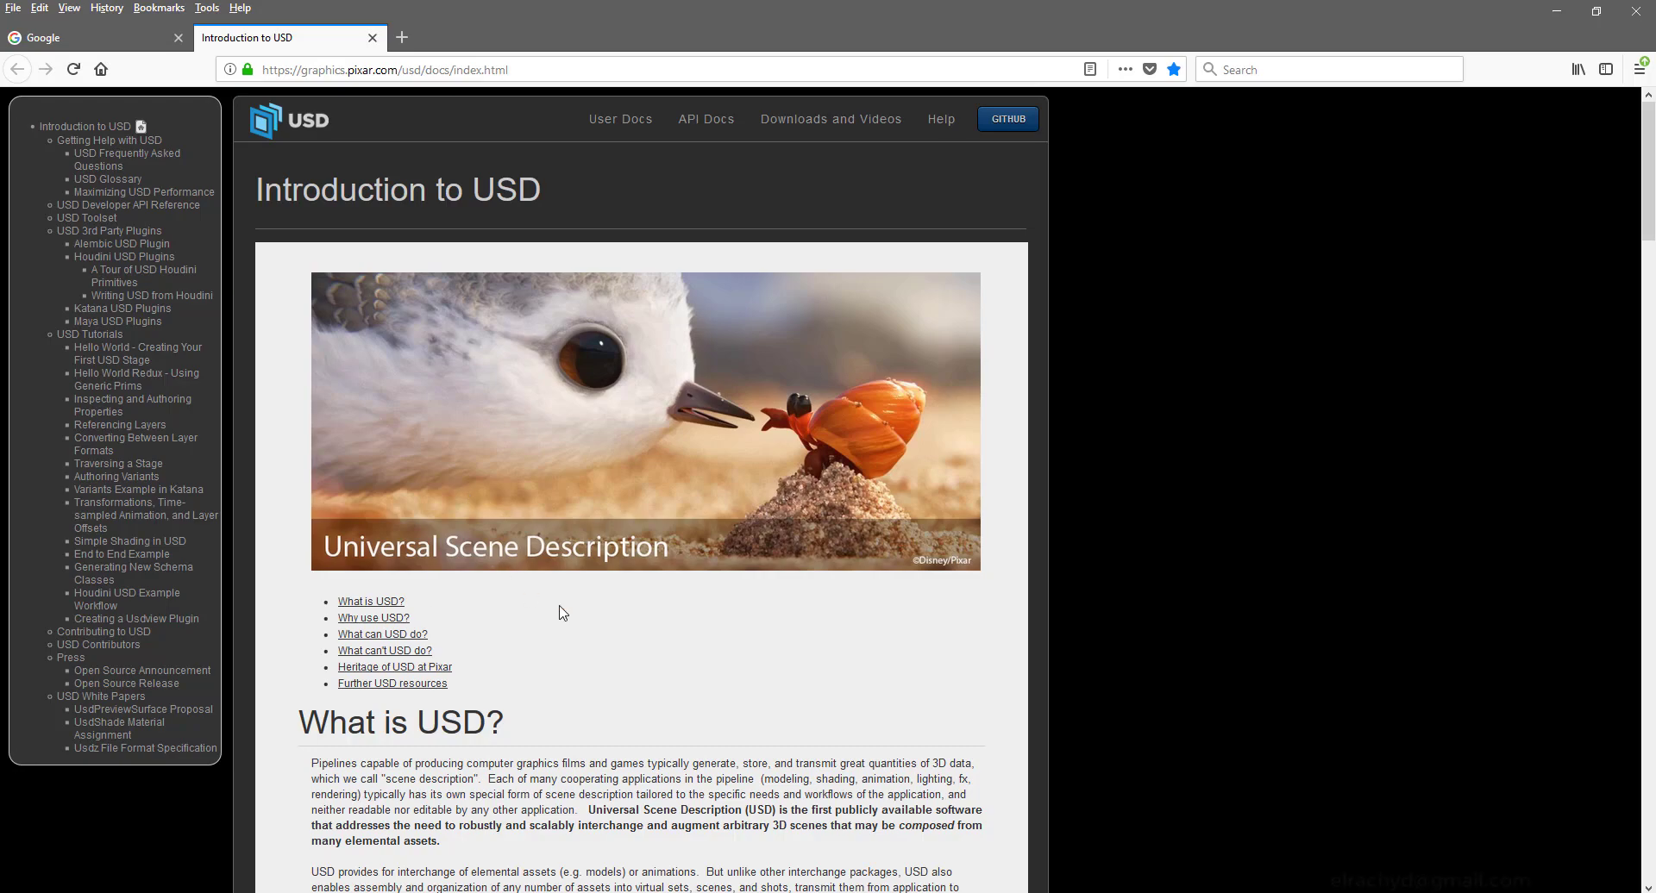
Scroll through Pixar's Introduction to USD page, highlighting headings like 'What can USD do?', then return near the top
scroll(561, 612, "down", 2)
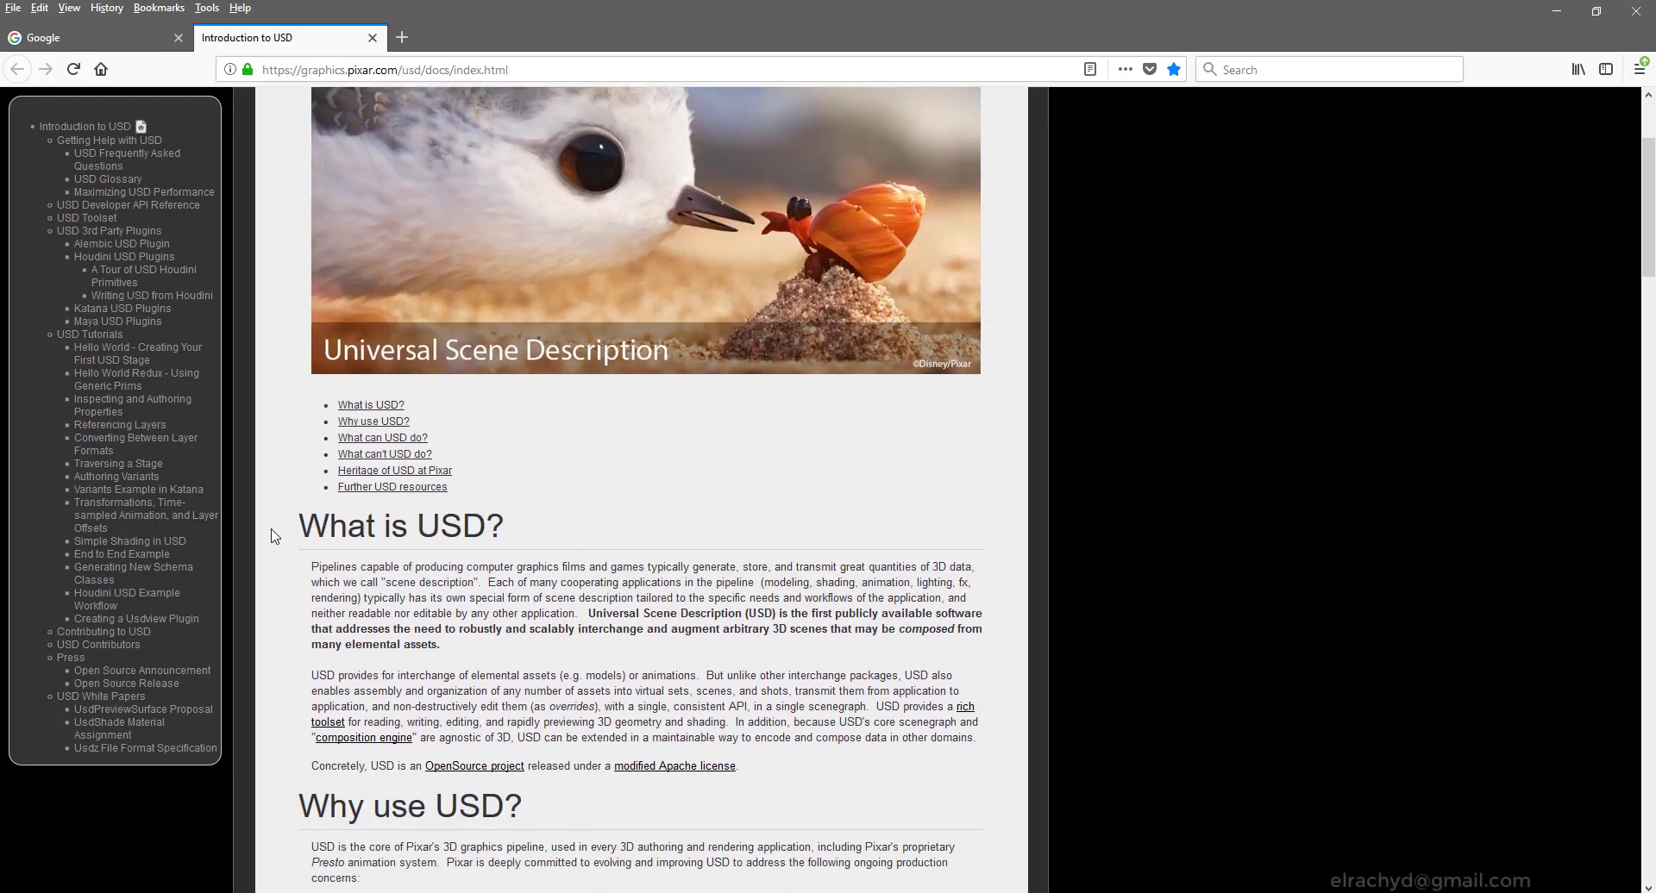
left_click_drag(300, 526, 560, 528)
scroll(562, 529, "down", 5)
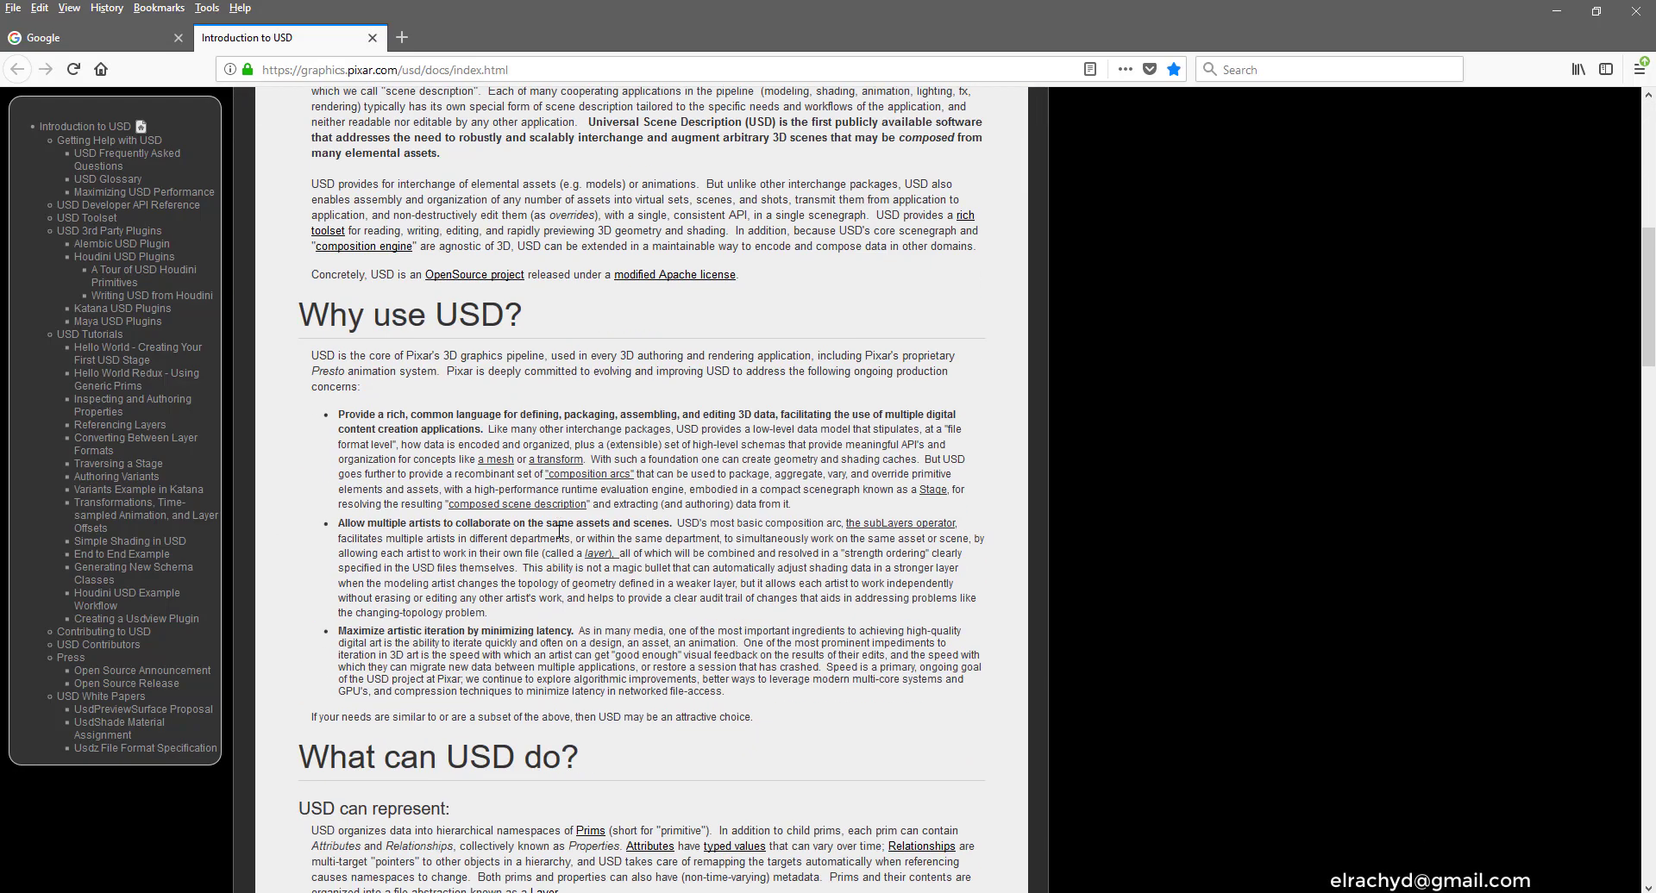
left_click_drag(300, 315, 561, 328)
scroll(556, 474, "down", 4)
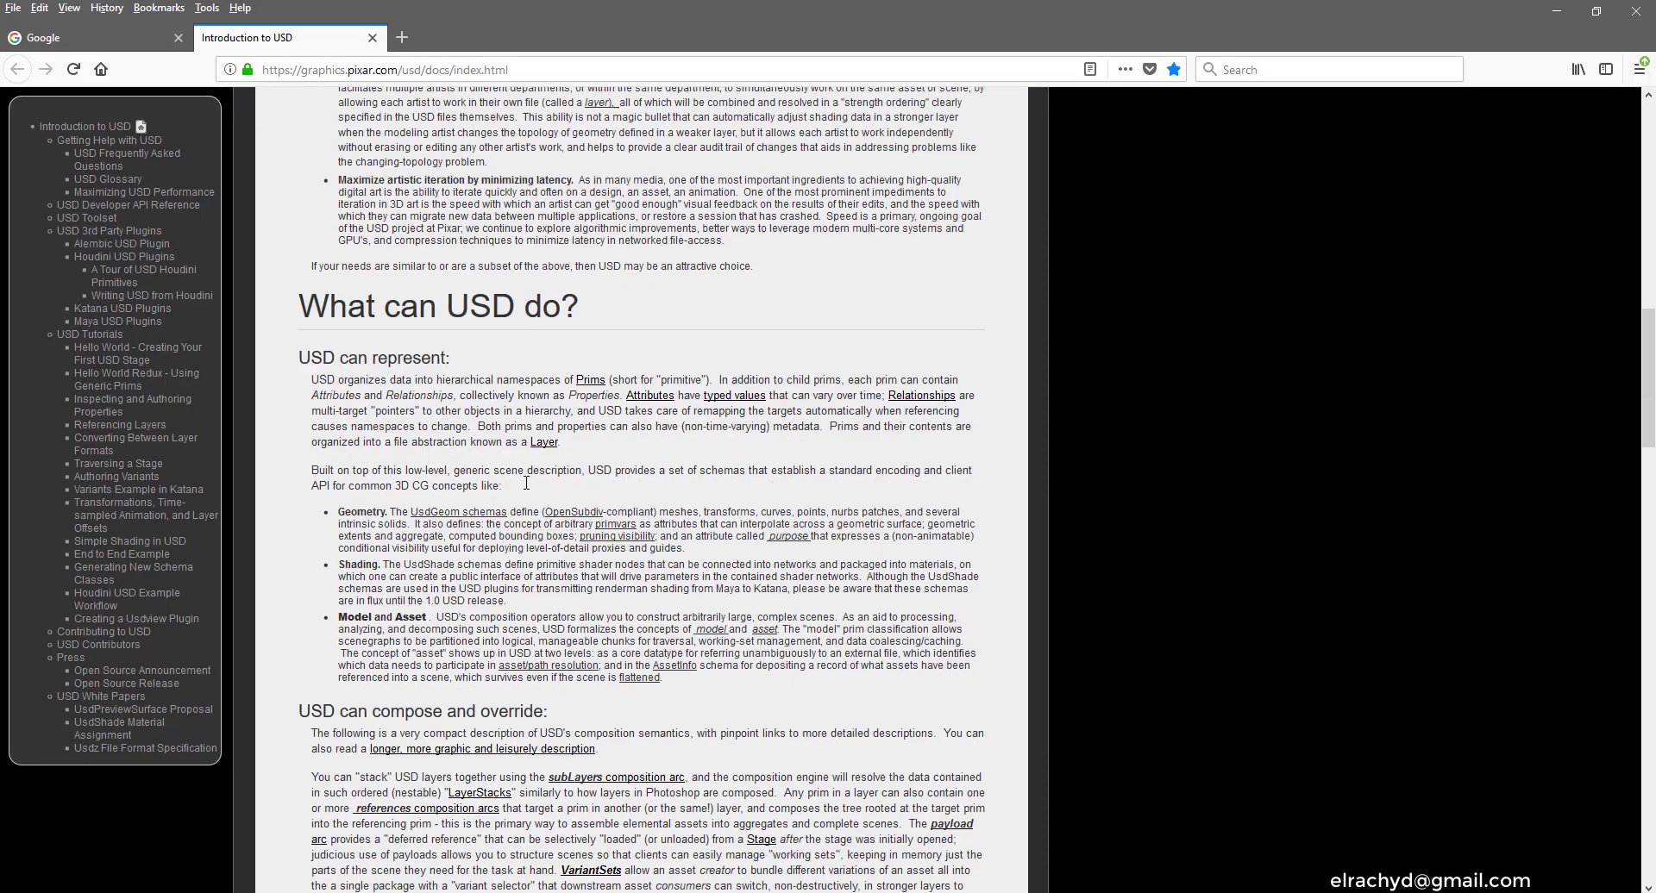
scroll(556, 475, "down", 1)
left_click_drag(306, 259, 634, 278)
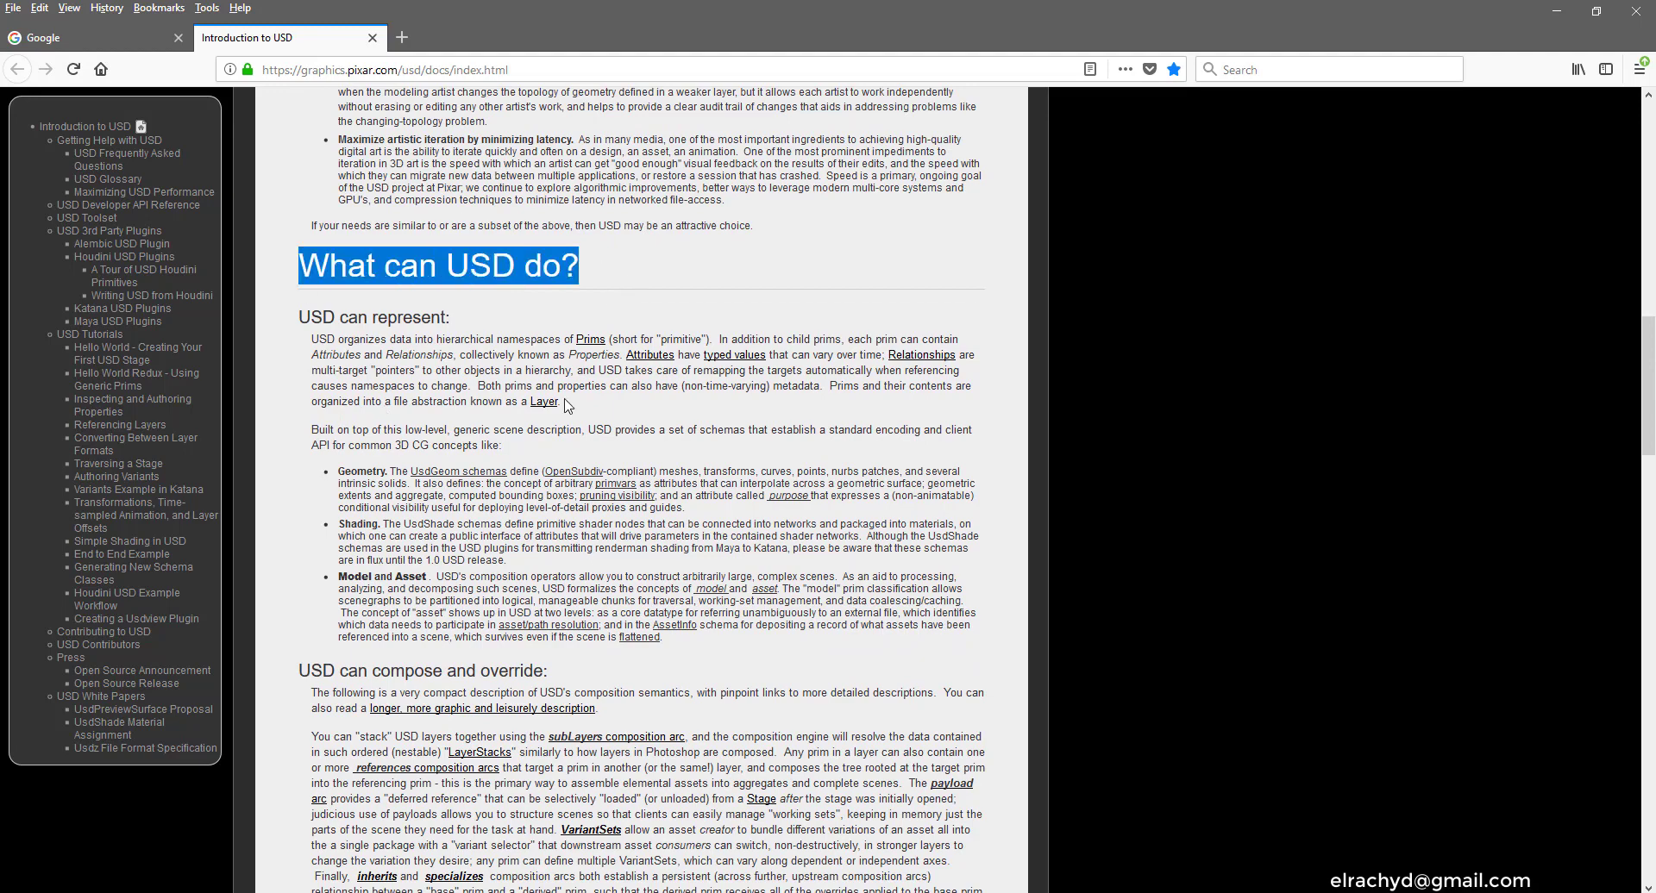
scroll(567, 406, "down", 4)
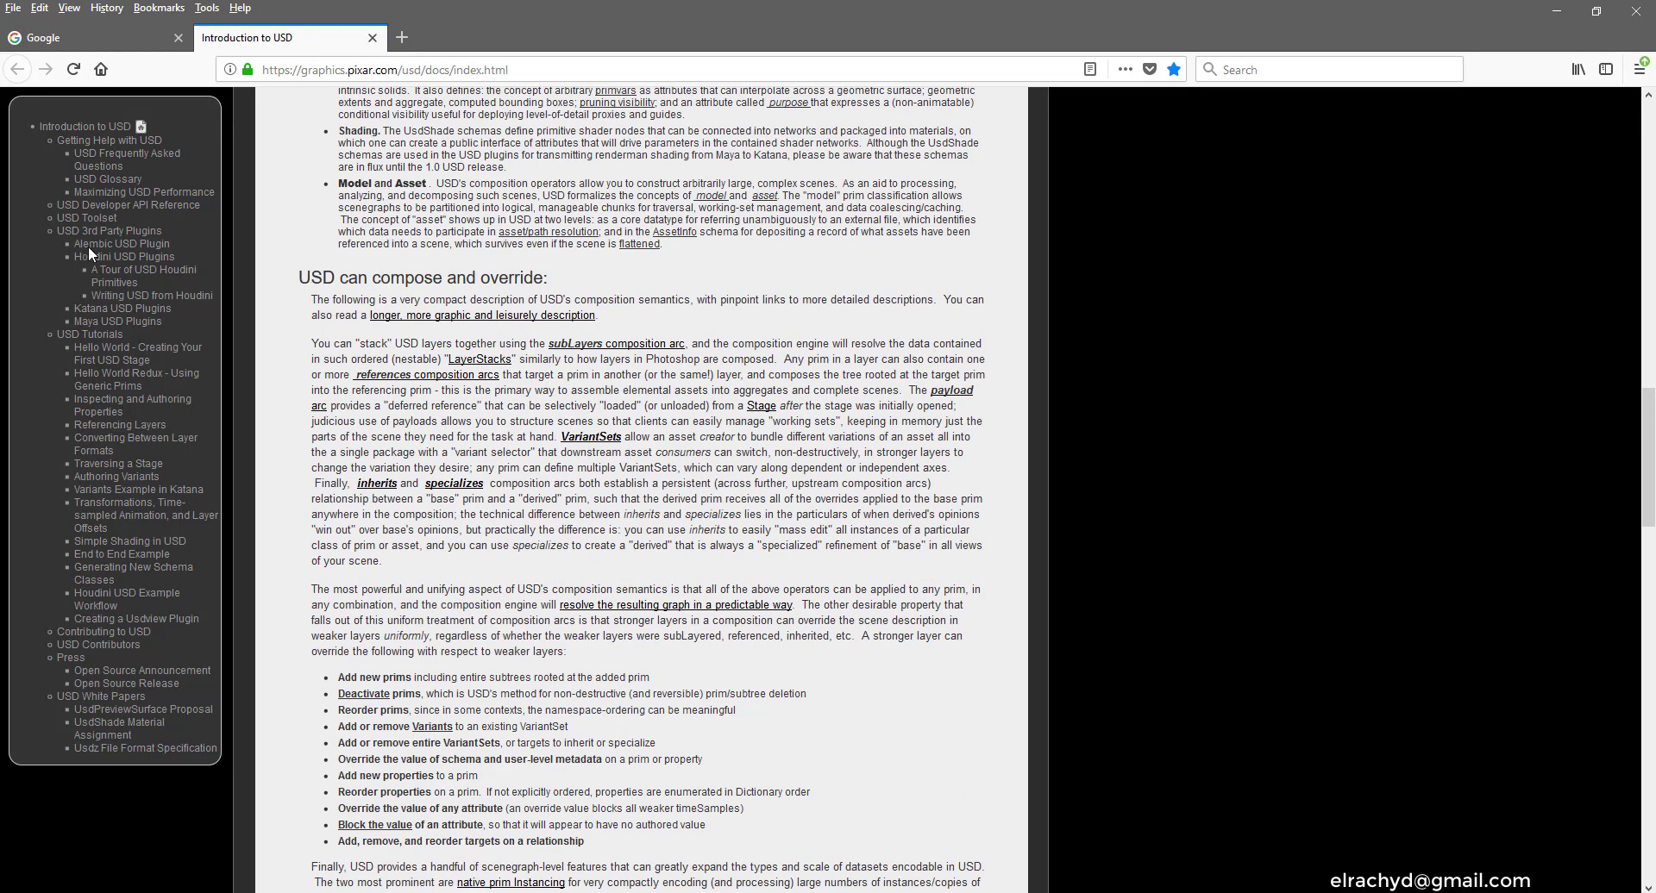
scroll(875, 327, "up", 20)
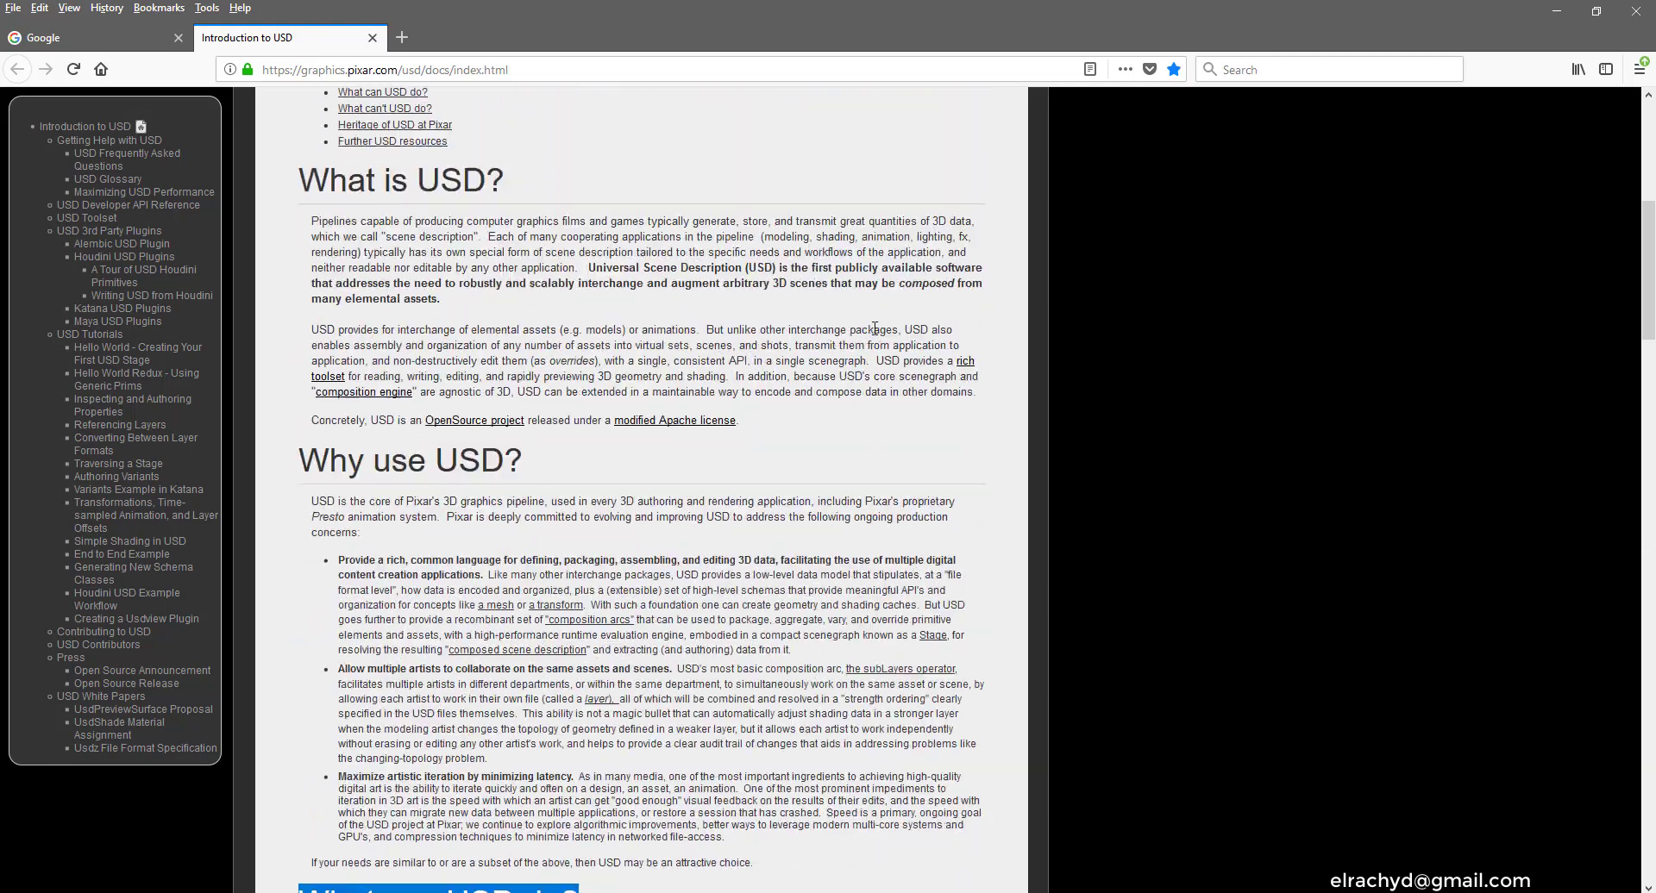
View the downloaded Kitchen_set folder, minimize its window, and close Firefox's Downloads page
left_click(786, 121)
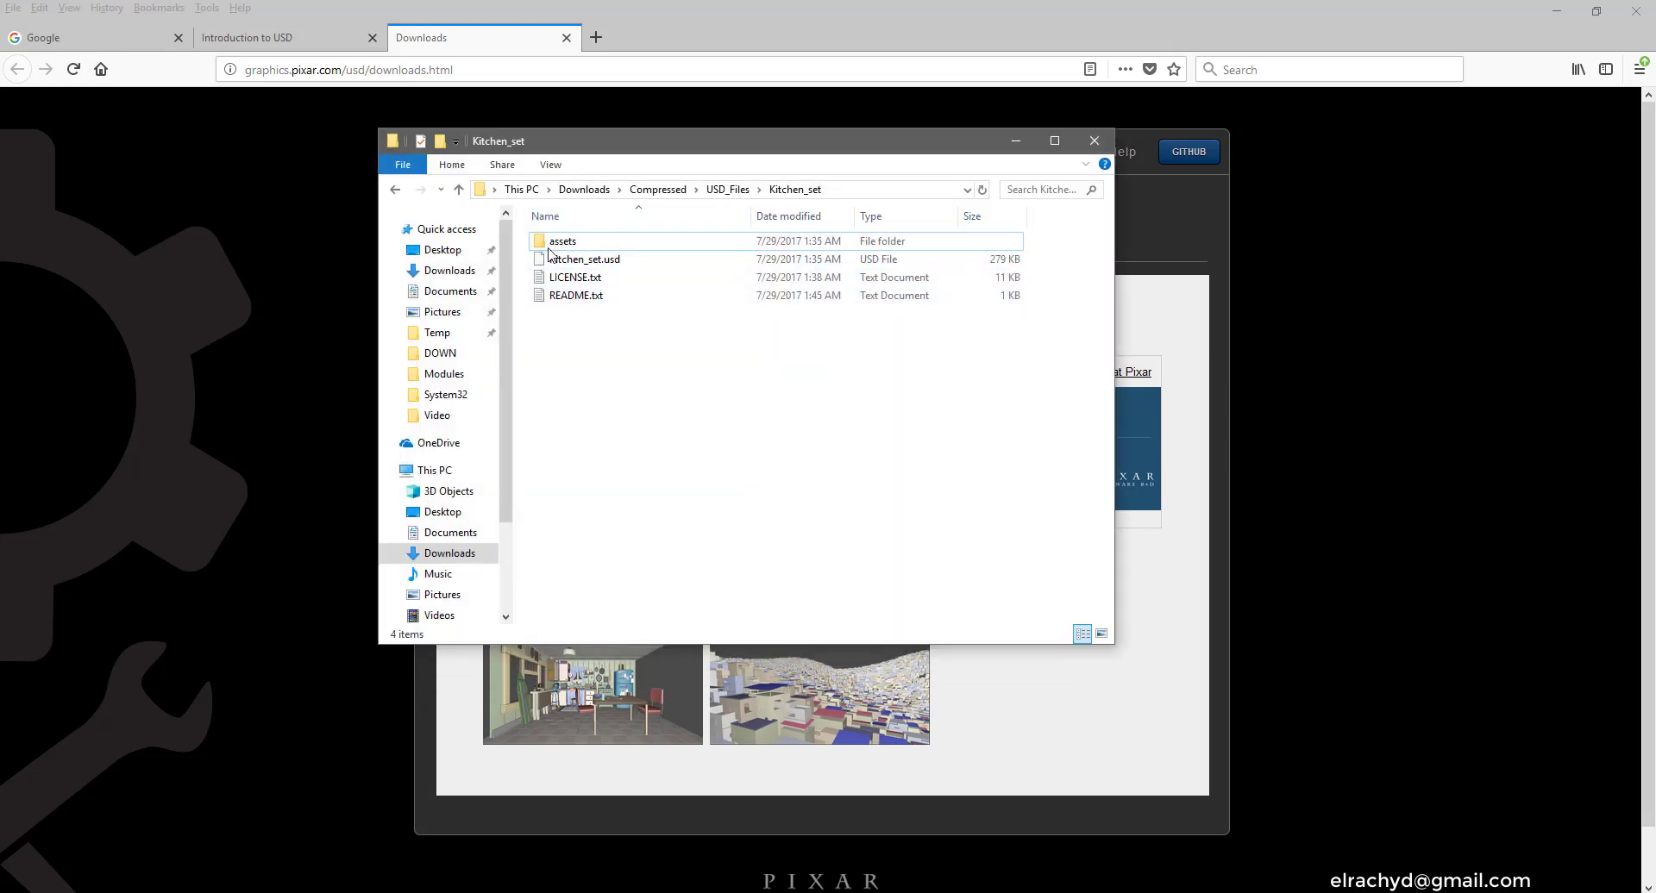
left_click(1016, 140)
left_click(566, 38)
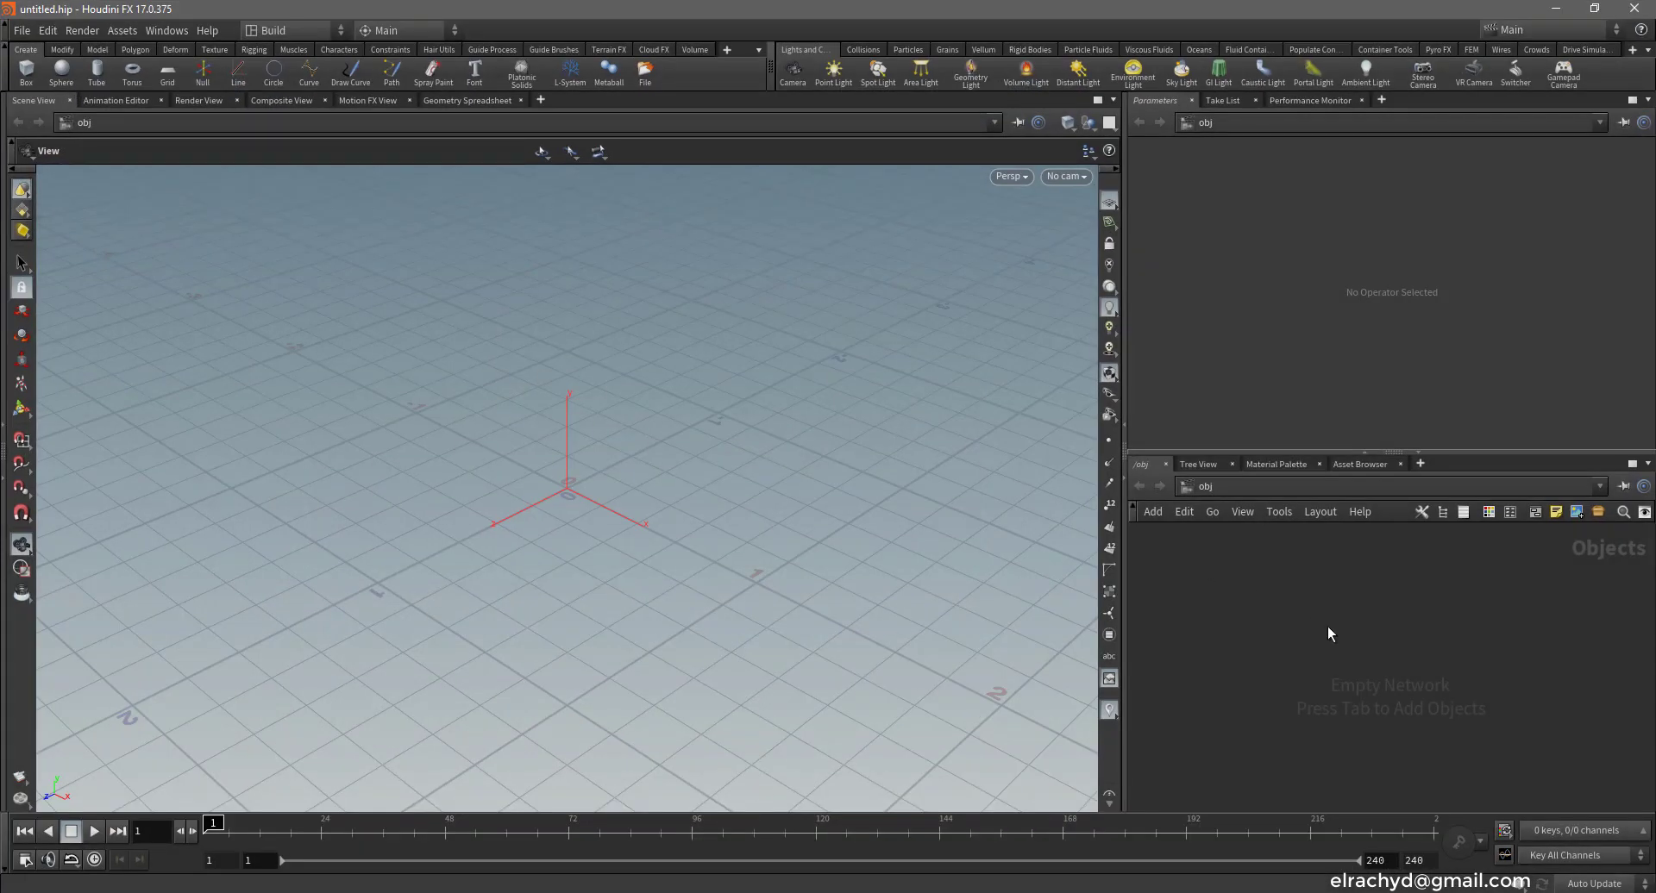
Place a Geometry node named geo1 in the network and dive inside it
key("Tab")
type("geo")
key("Return")
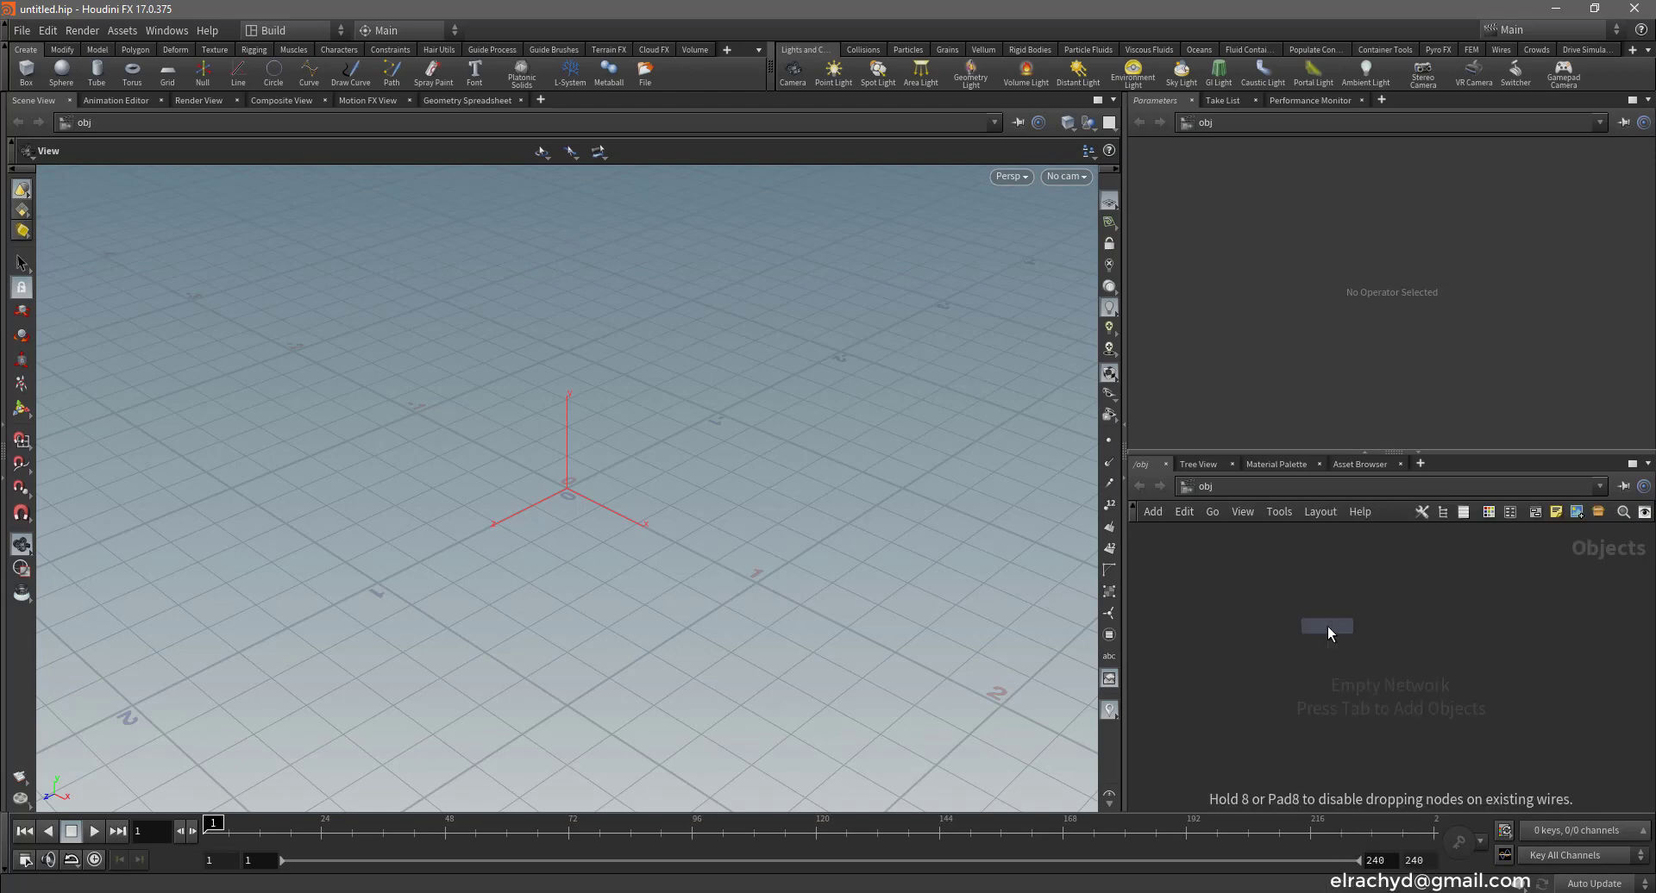
left_click(1328, 626)
double_click(1312, 633)
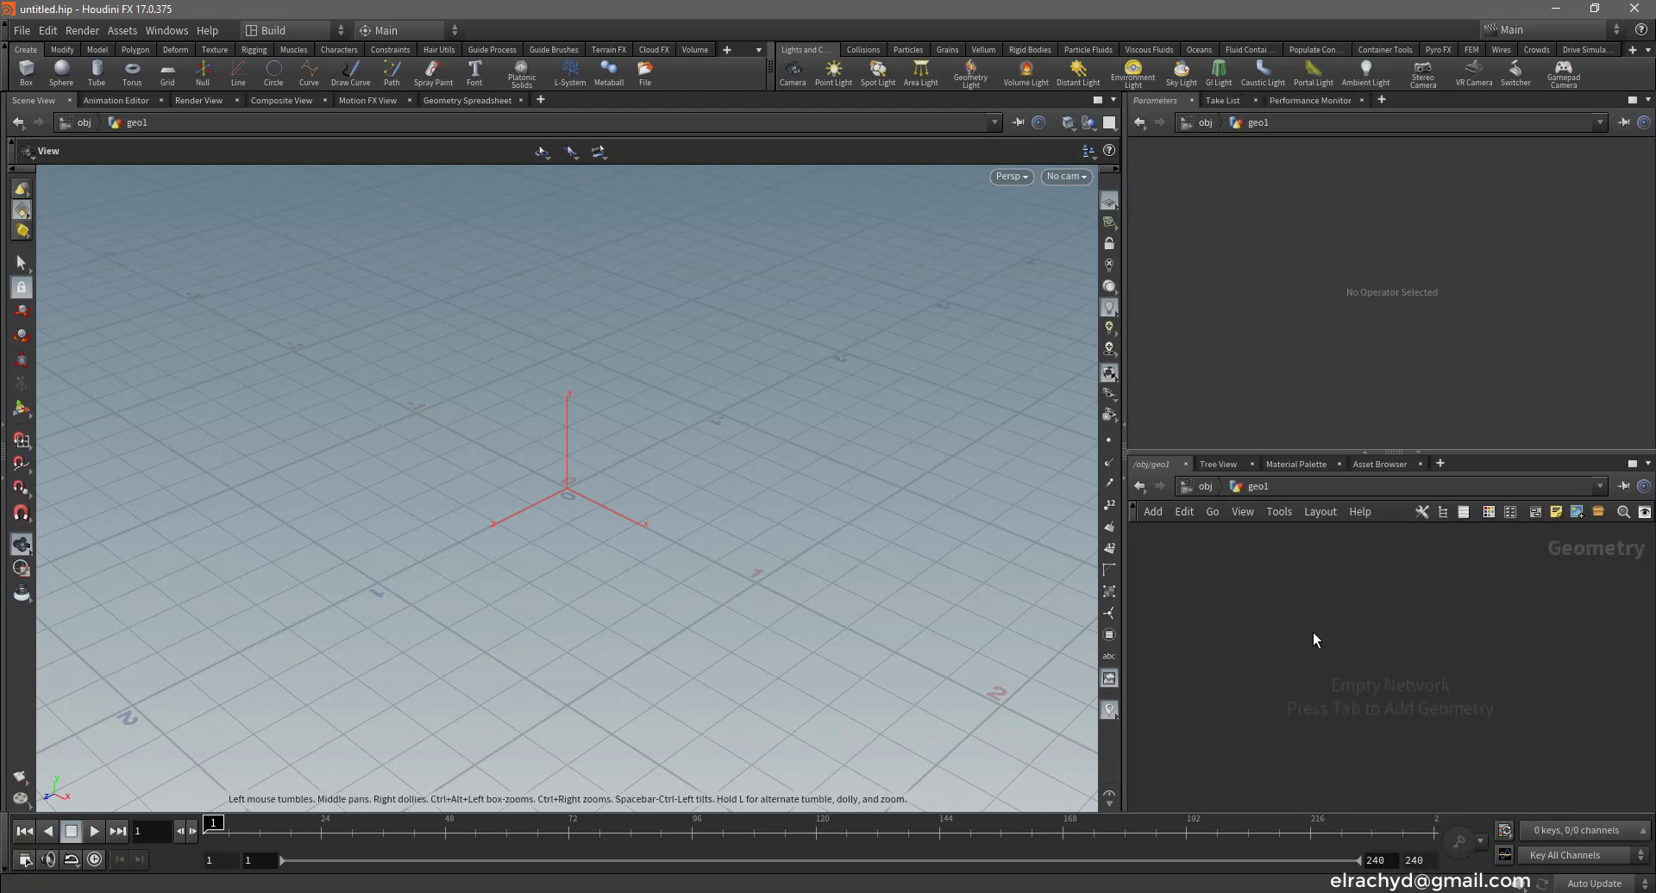
Search for 'usd' nodes without adding any, then bring up the Houdini help browser
key("Tab")
type("usd")
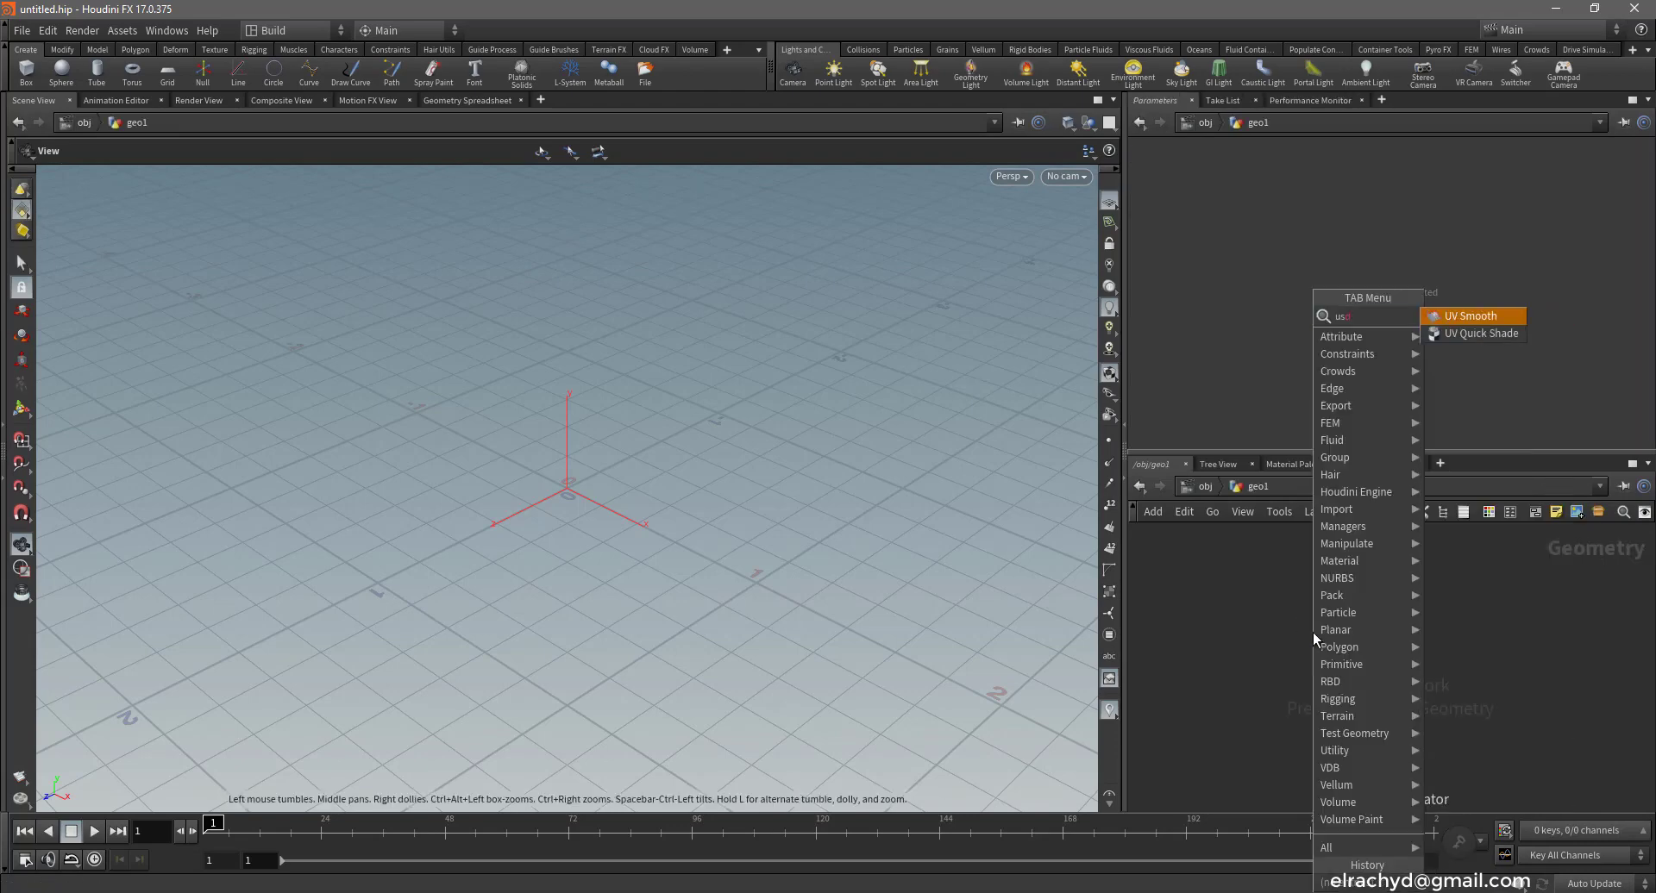
key("Escape")
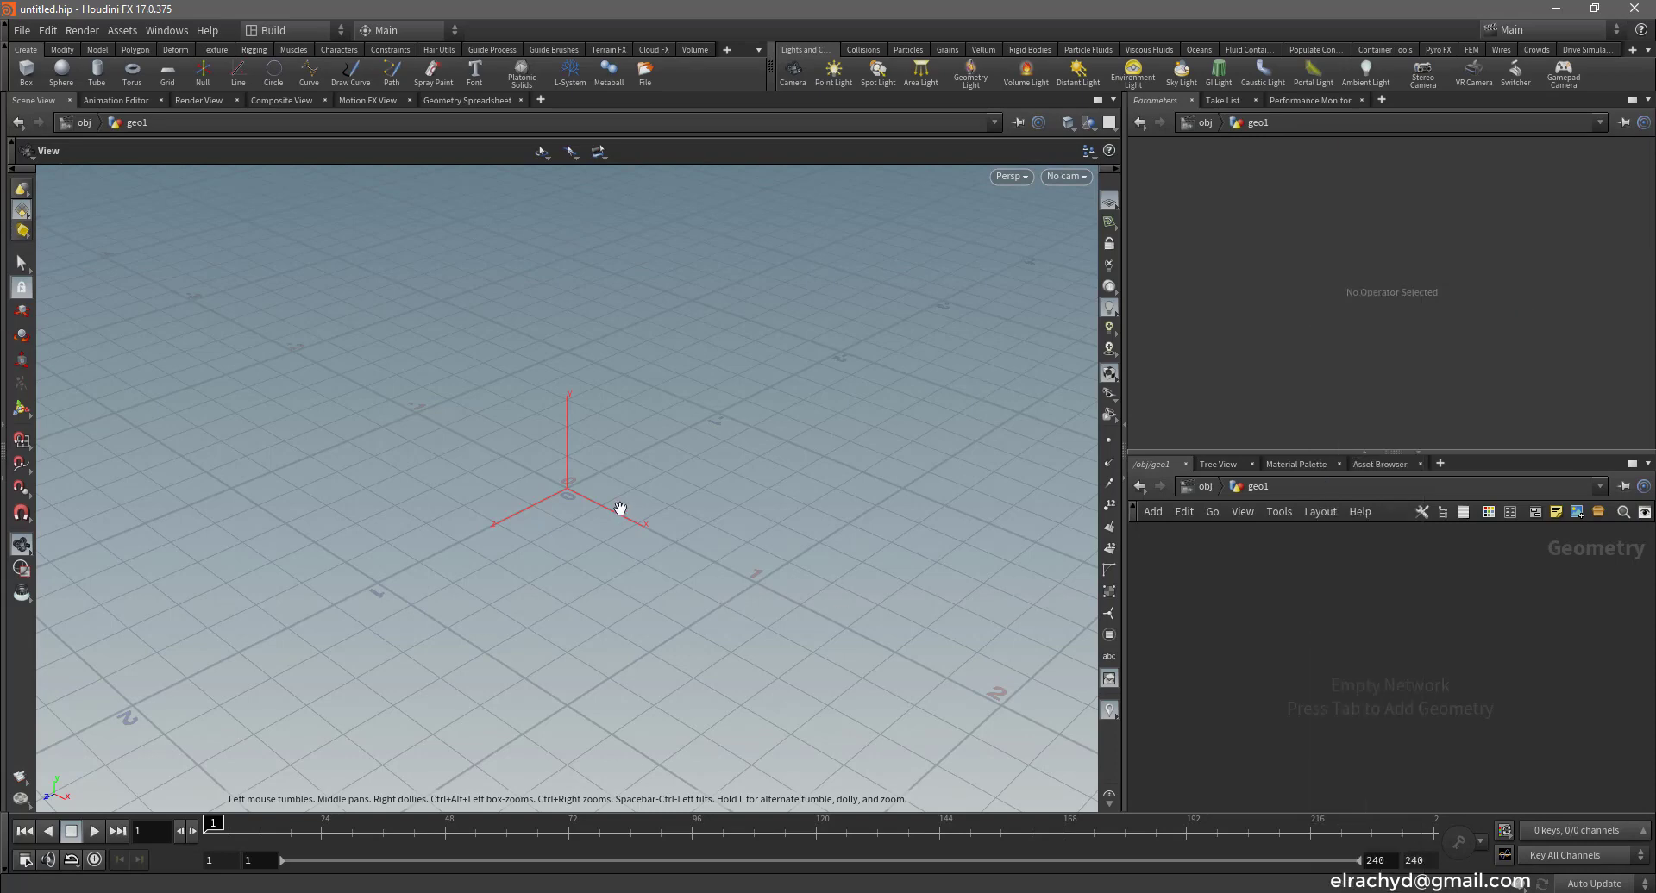
key("F1")
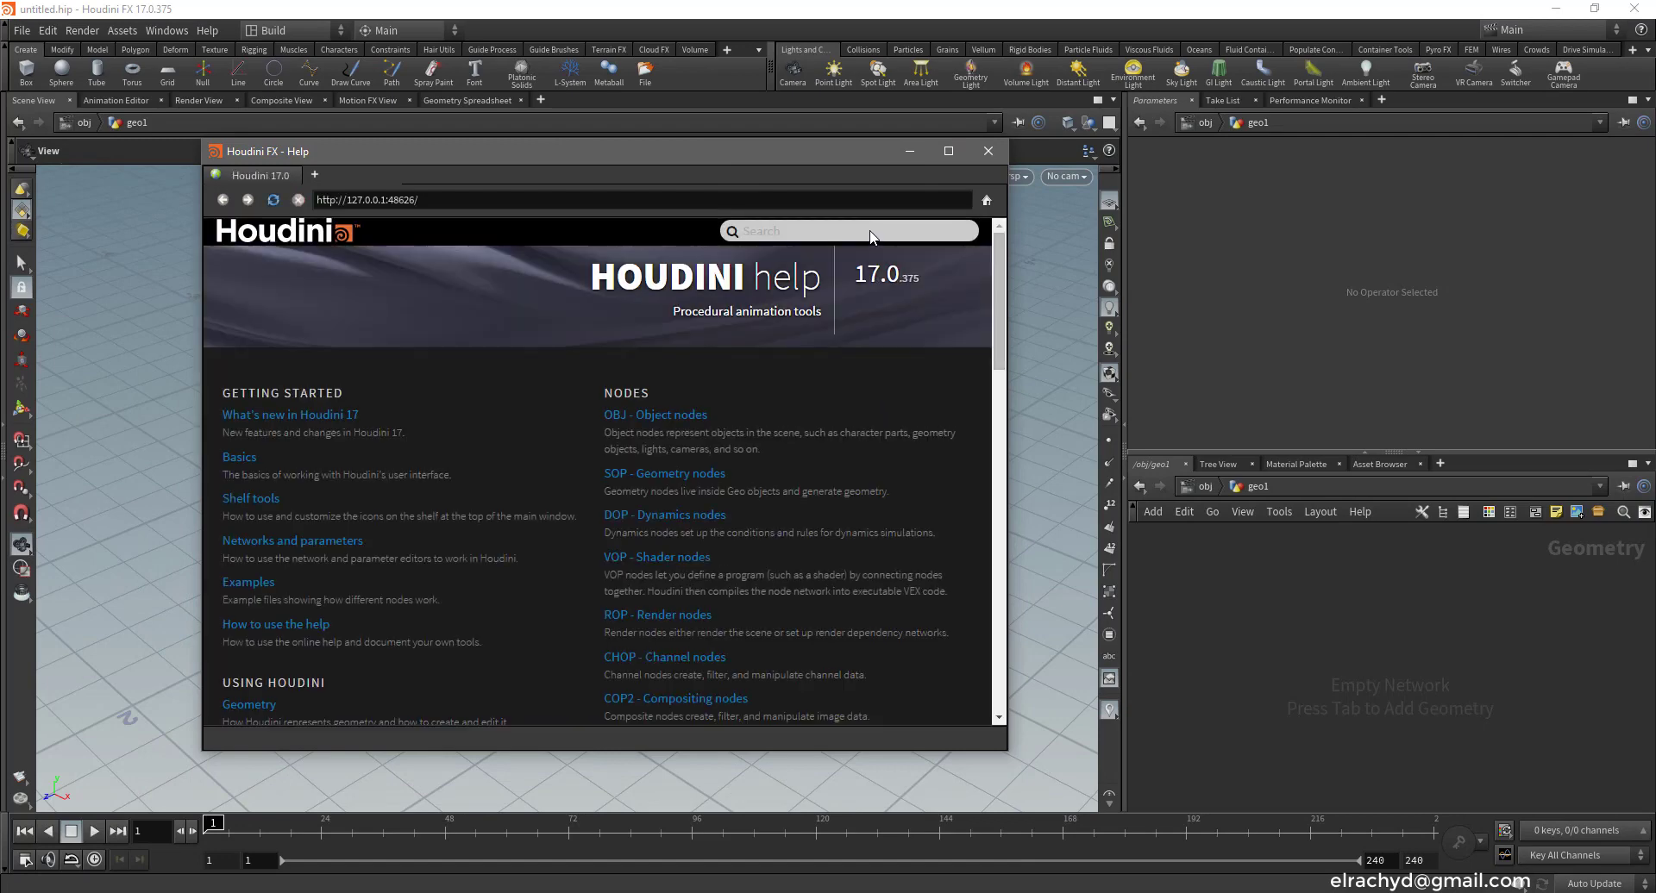
Search the help for 'usd', read the USD Global Variables page's Inputs/Outputs, then close help
left_click(872, 233)
type("usd")
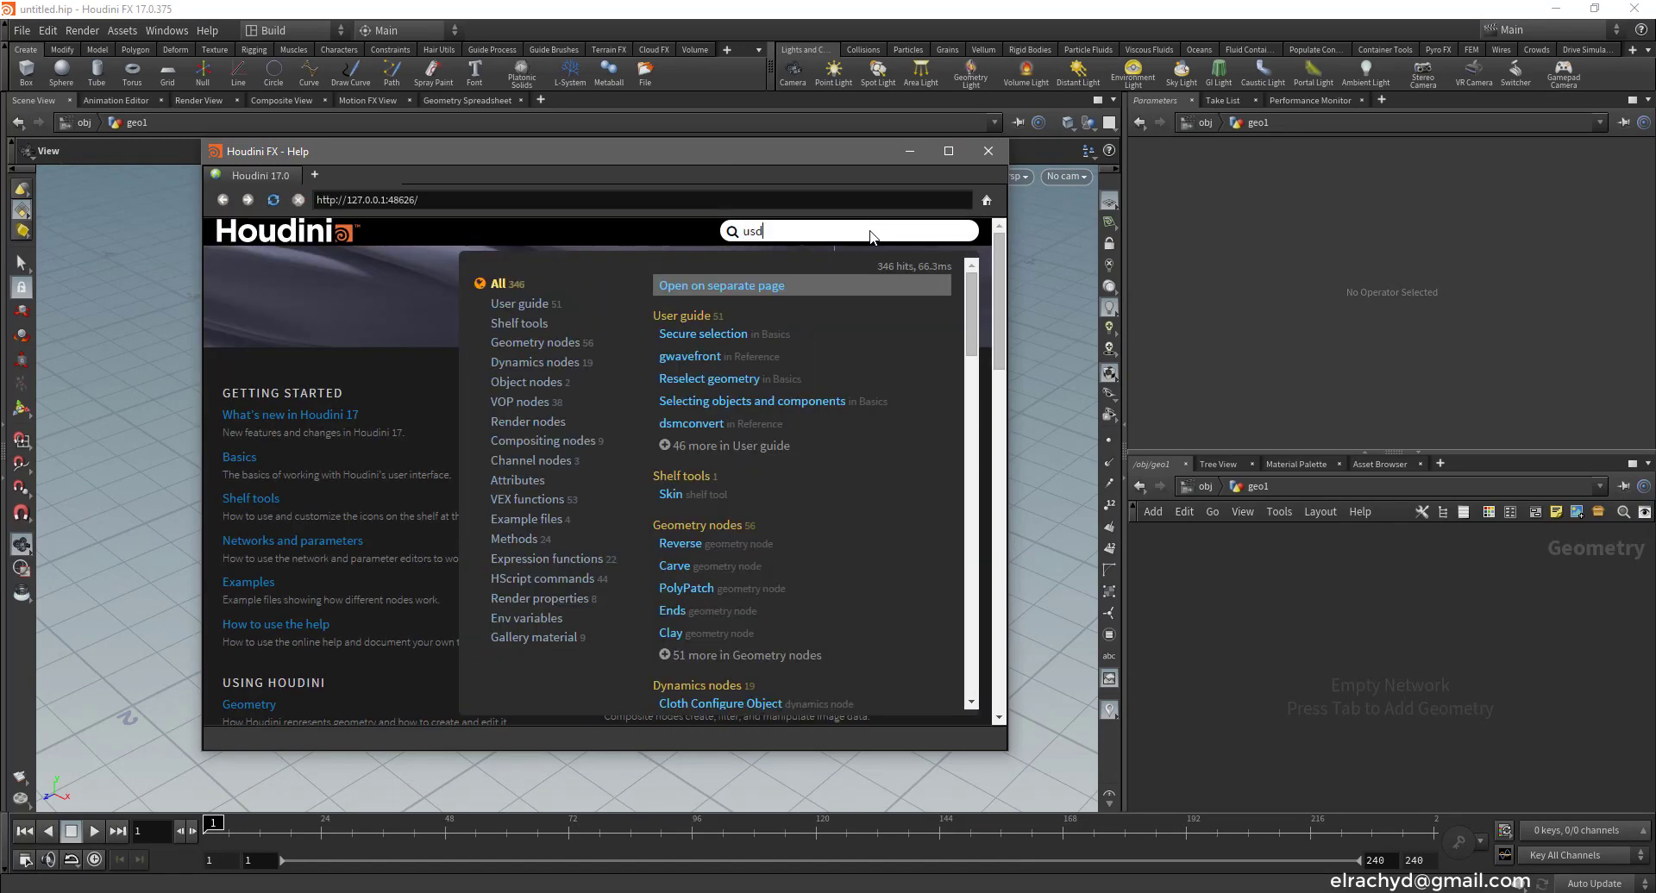
key("Down")
key("Down")
key("Down")
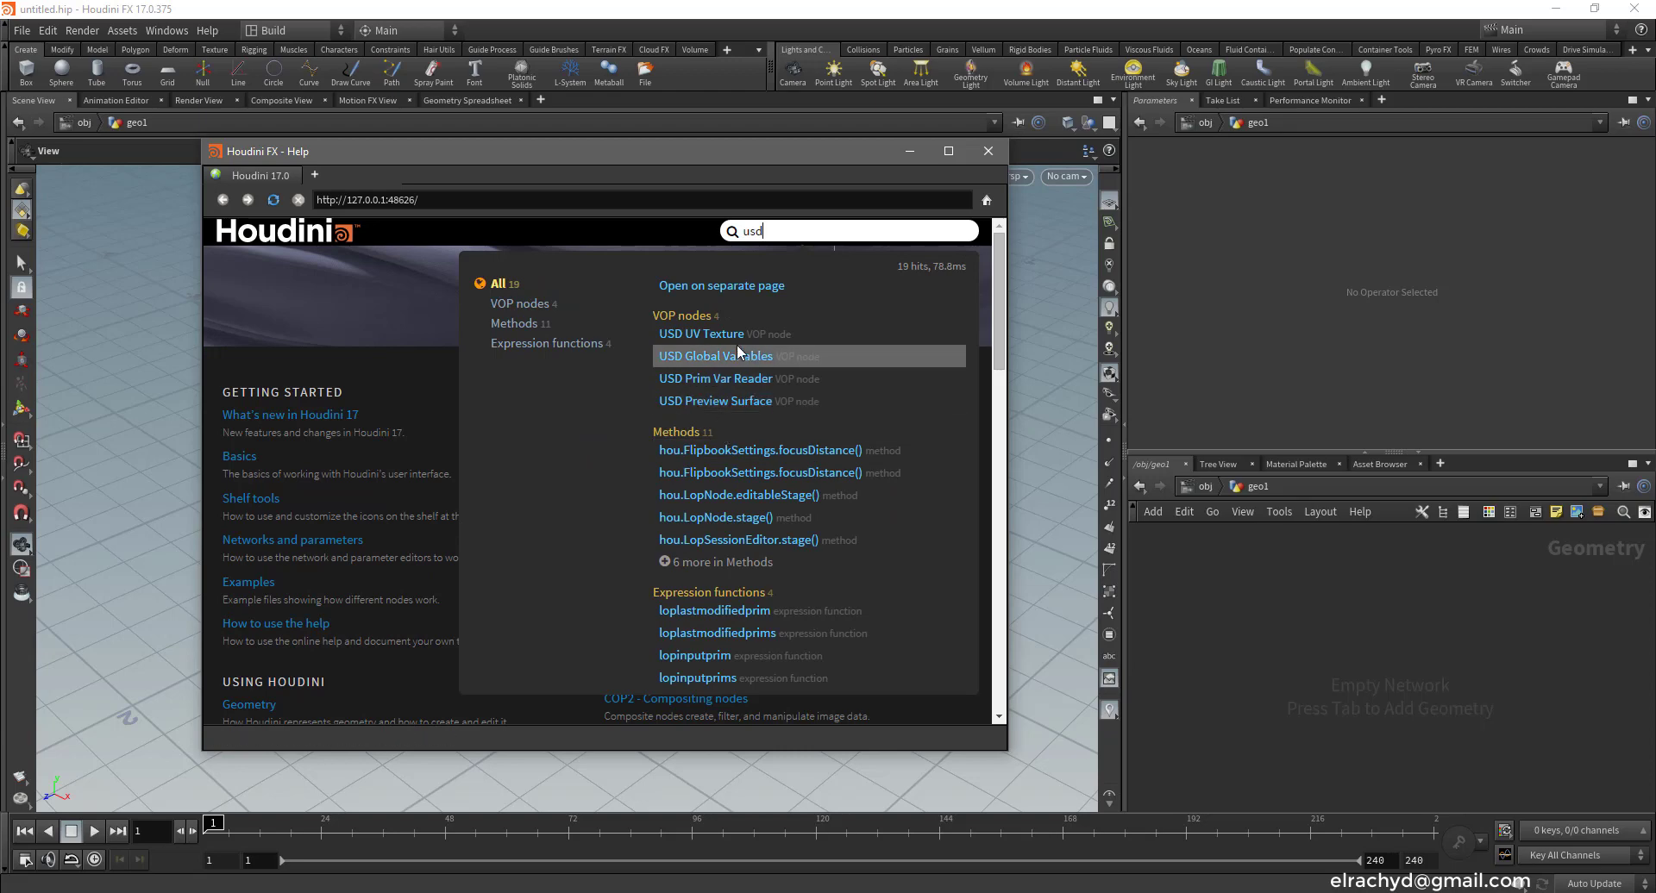
left_click(736, 362)
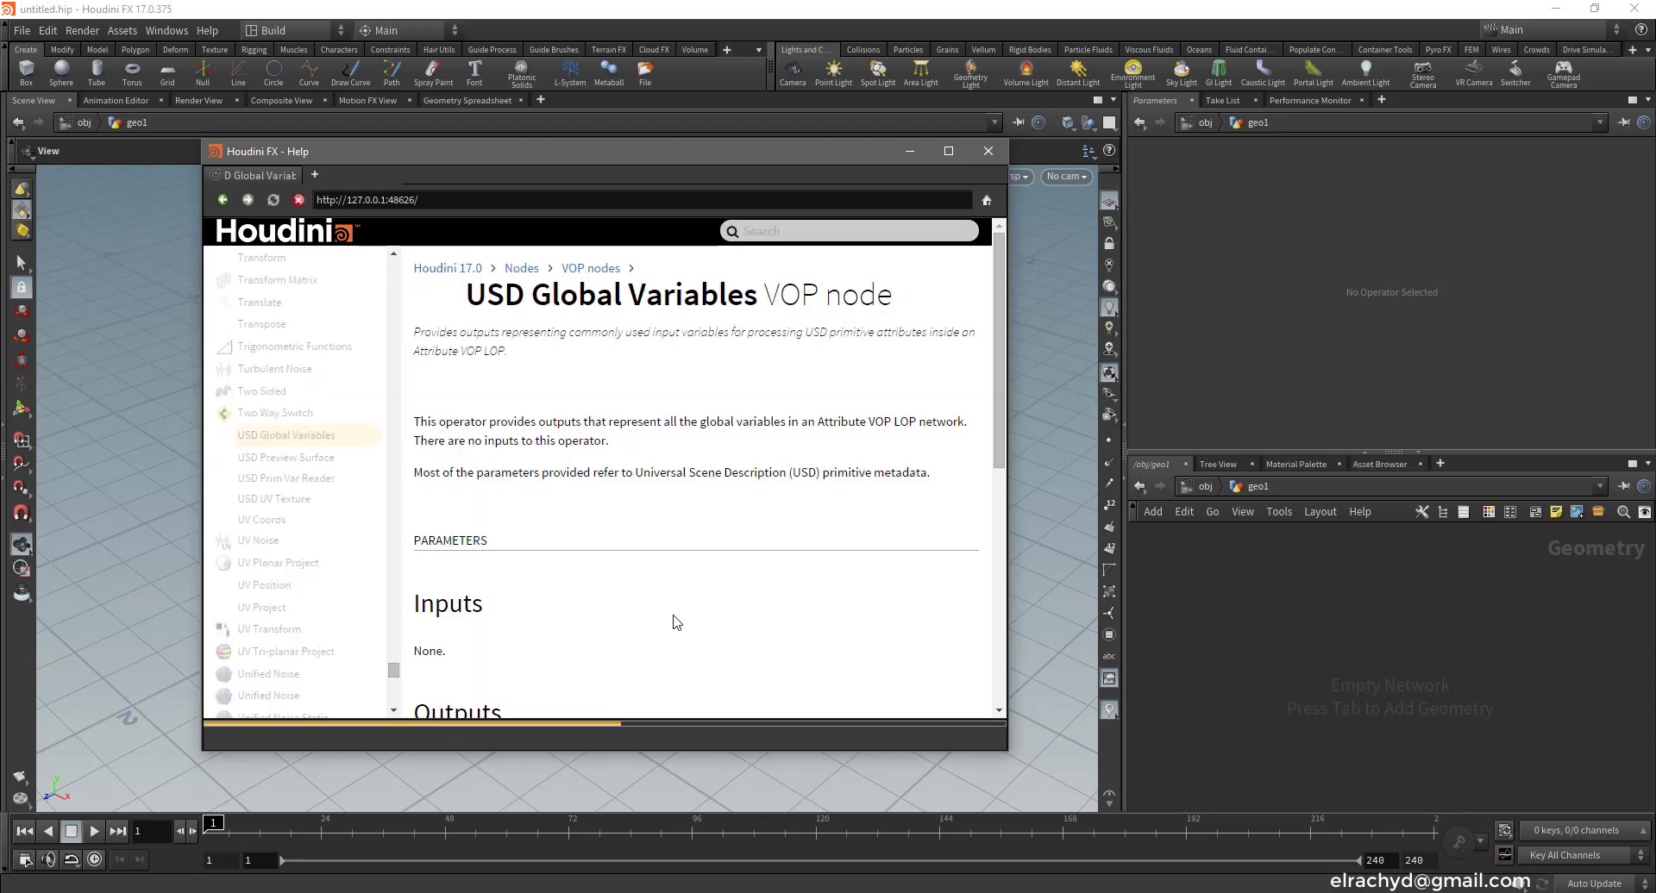
scroll(603, 535, "down", 2)
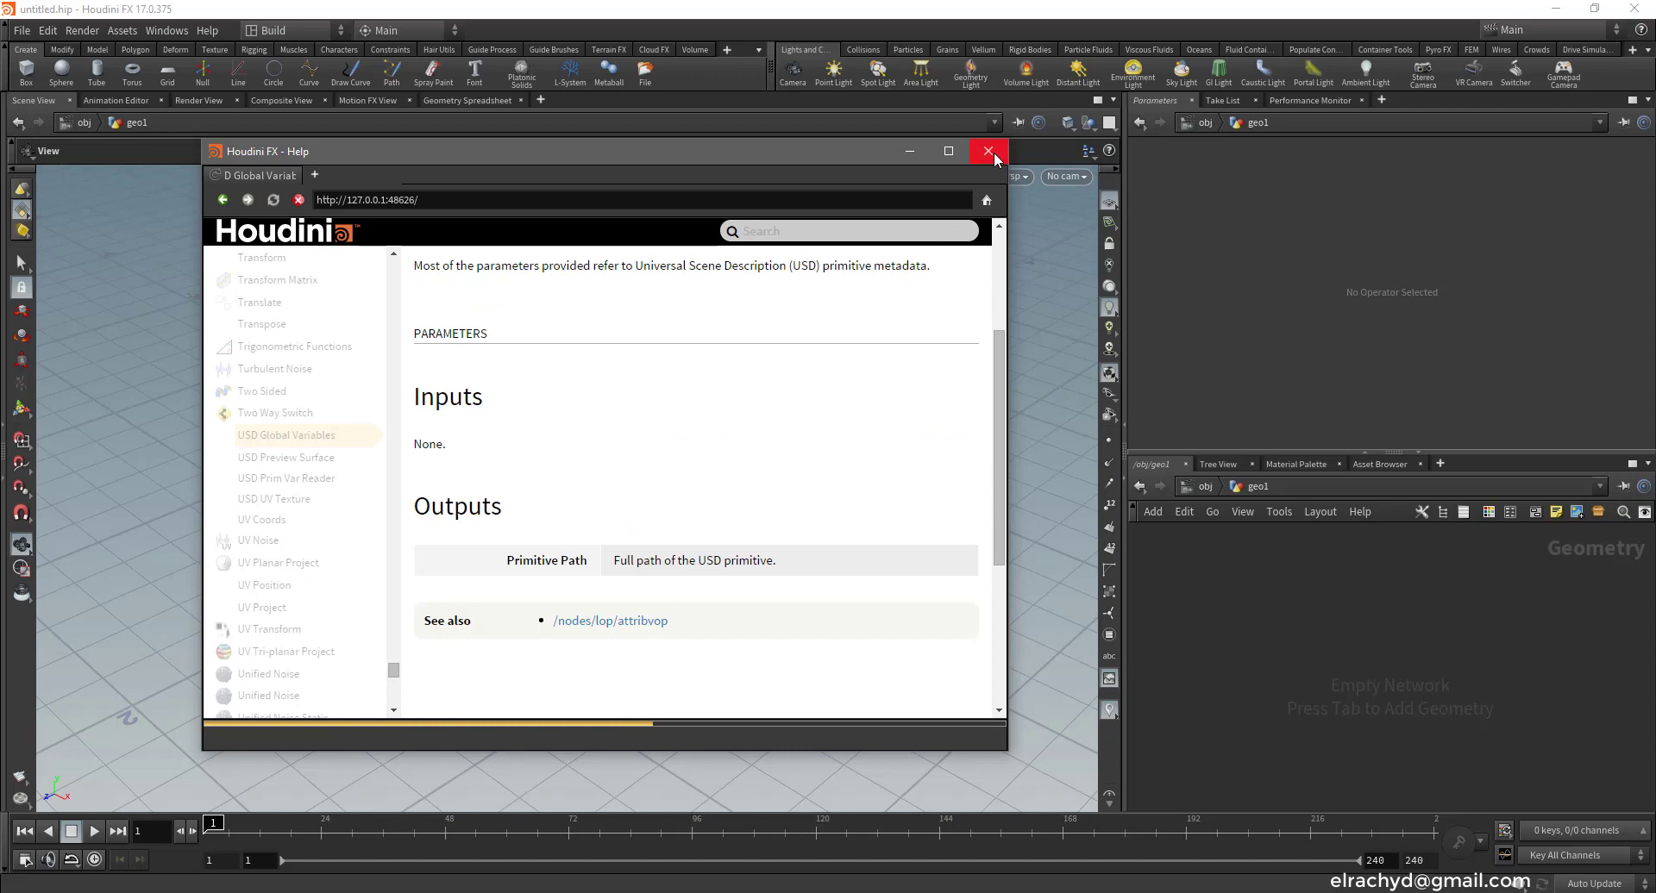
left_click(989, 152)
Quit Houdini, answering the save prompt, and minimize Firefox
left_click(1634, 10)
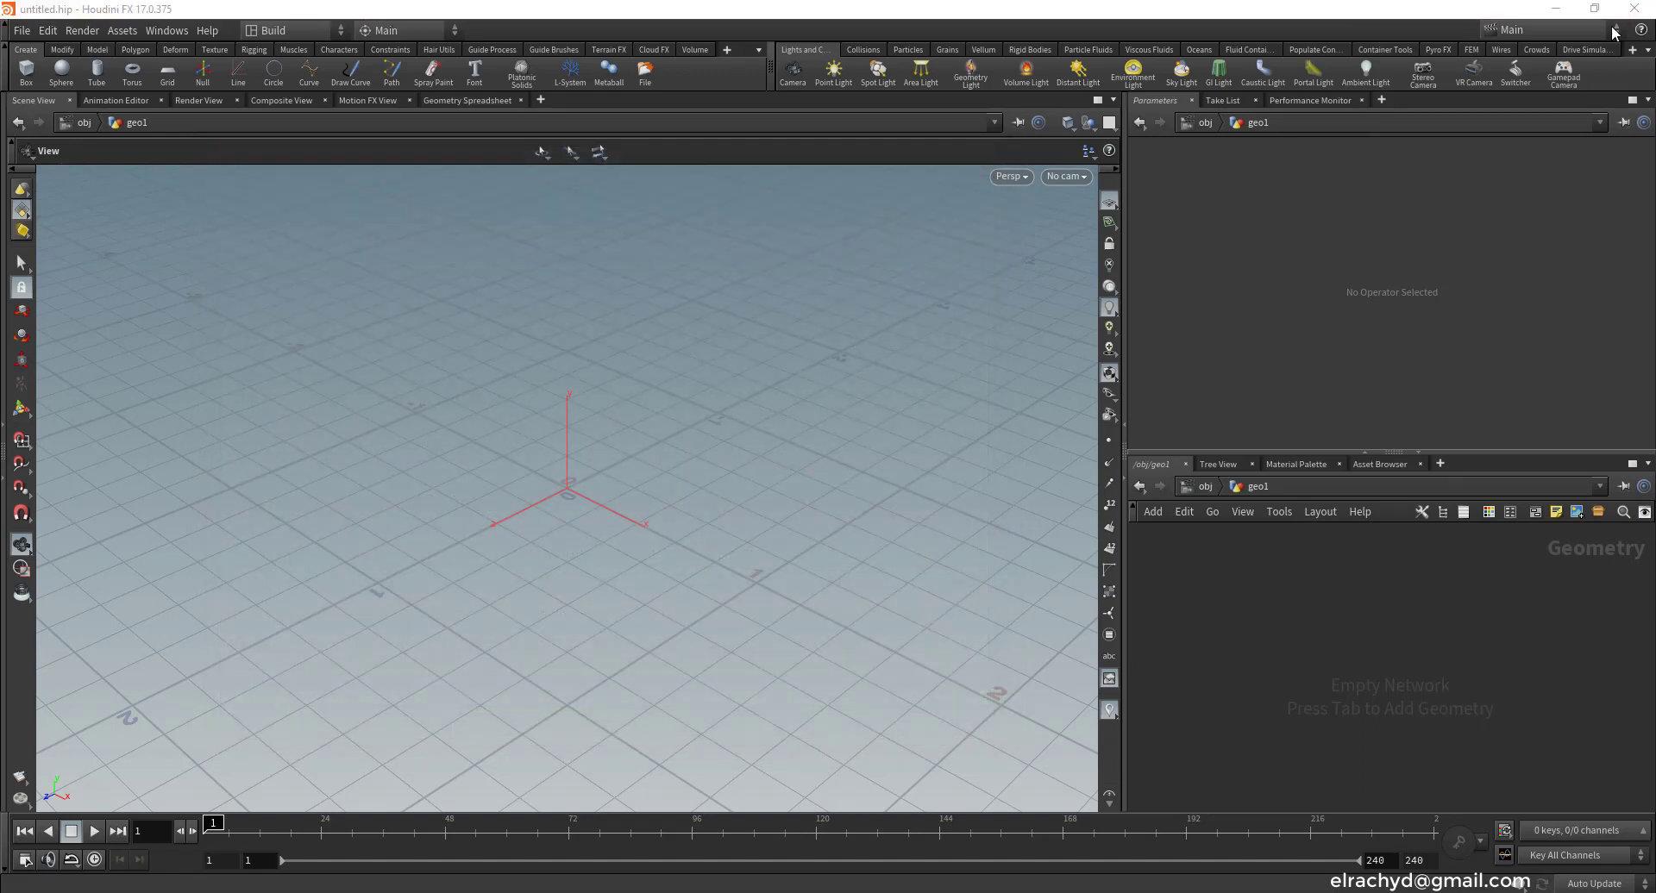
left_click(1504, 126)
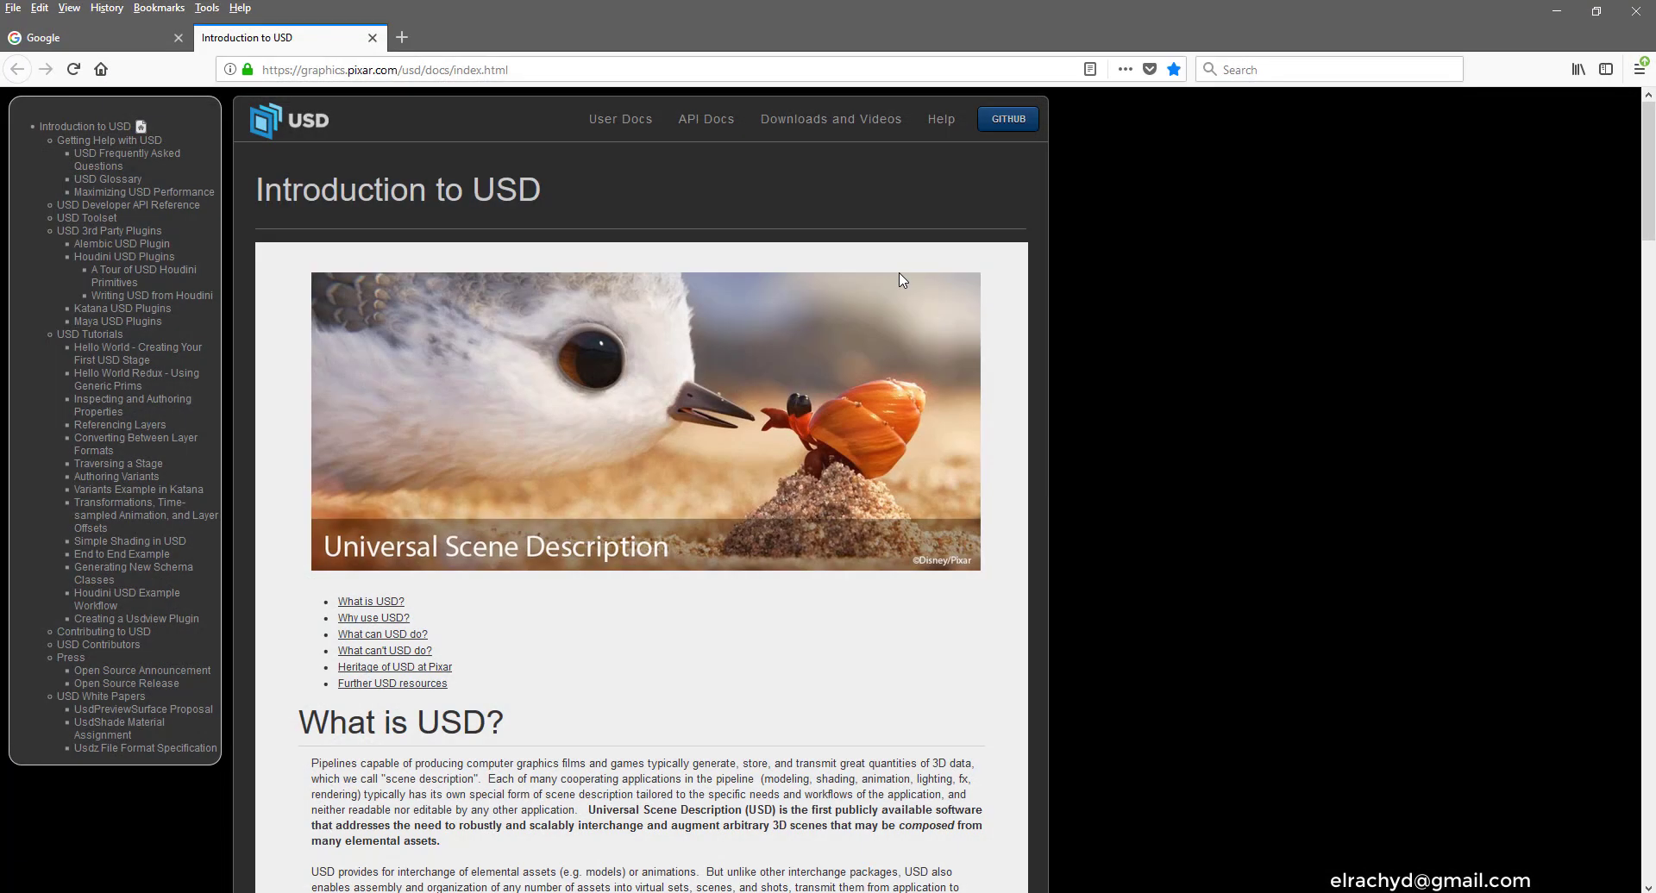
left_click(1557, 11)
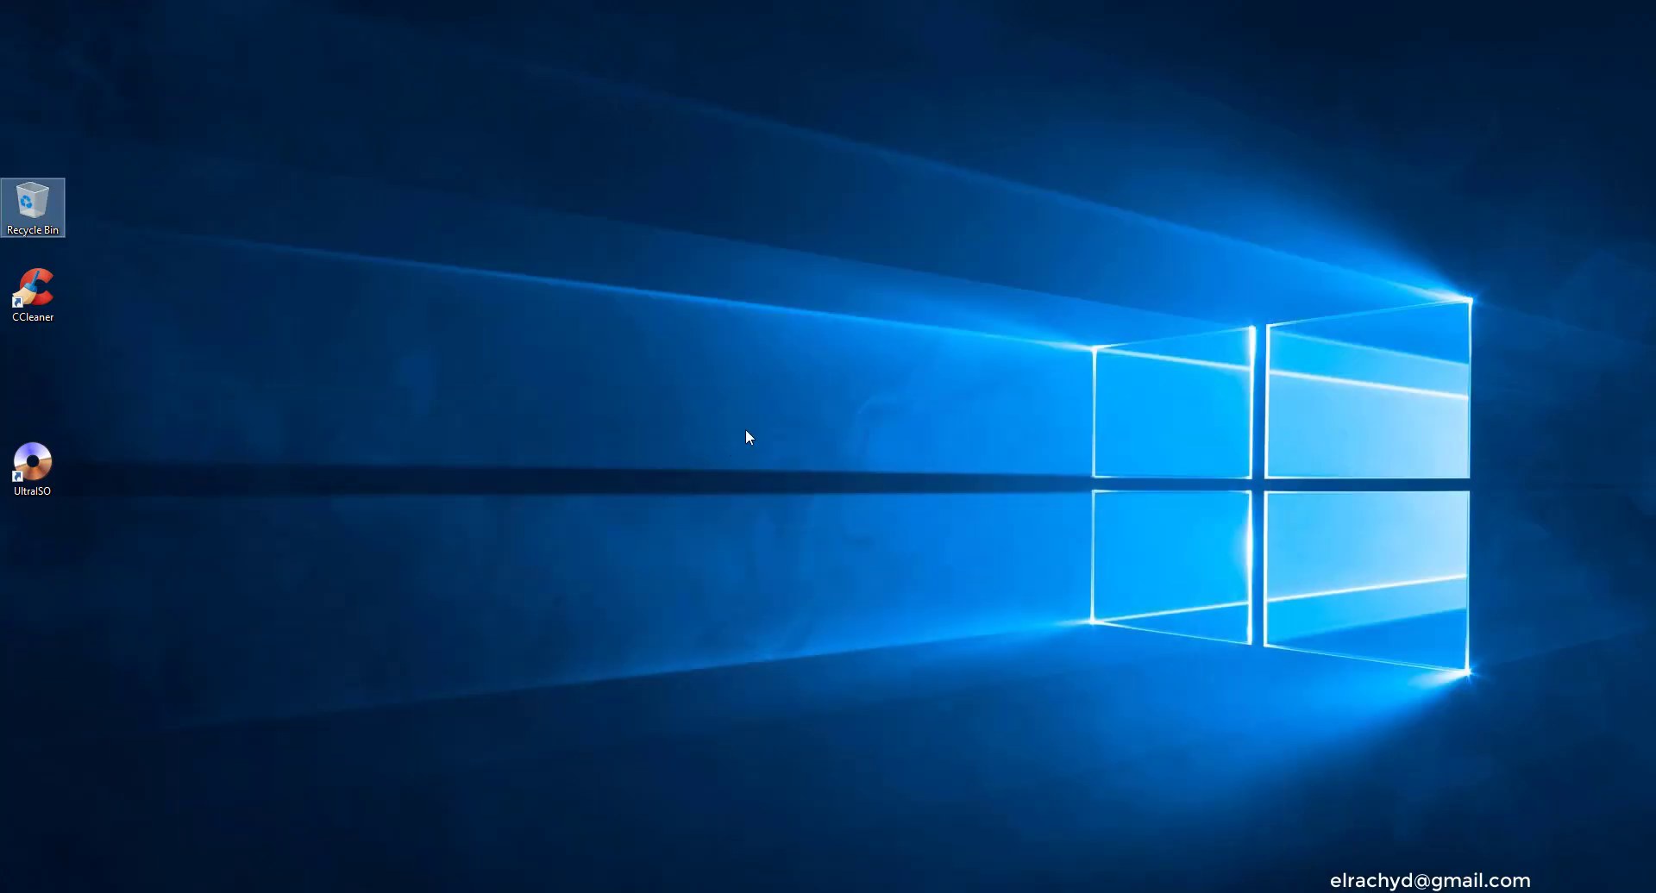
Browse to C:\Program Files\Side Effects Software\Houdini 17.0.375\toolkit\usd_houdini_plugins
key("super+e")
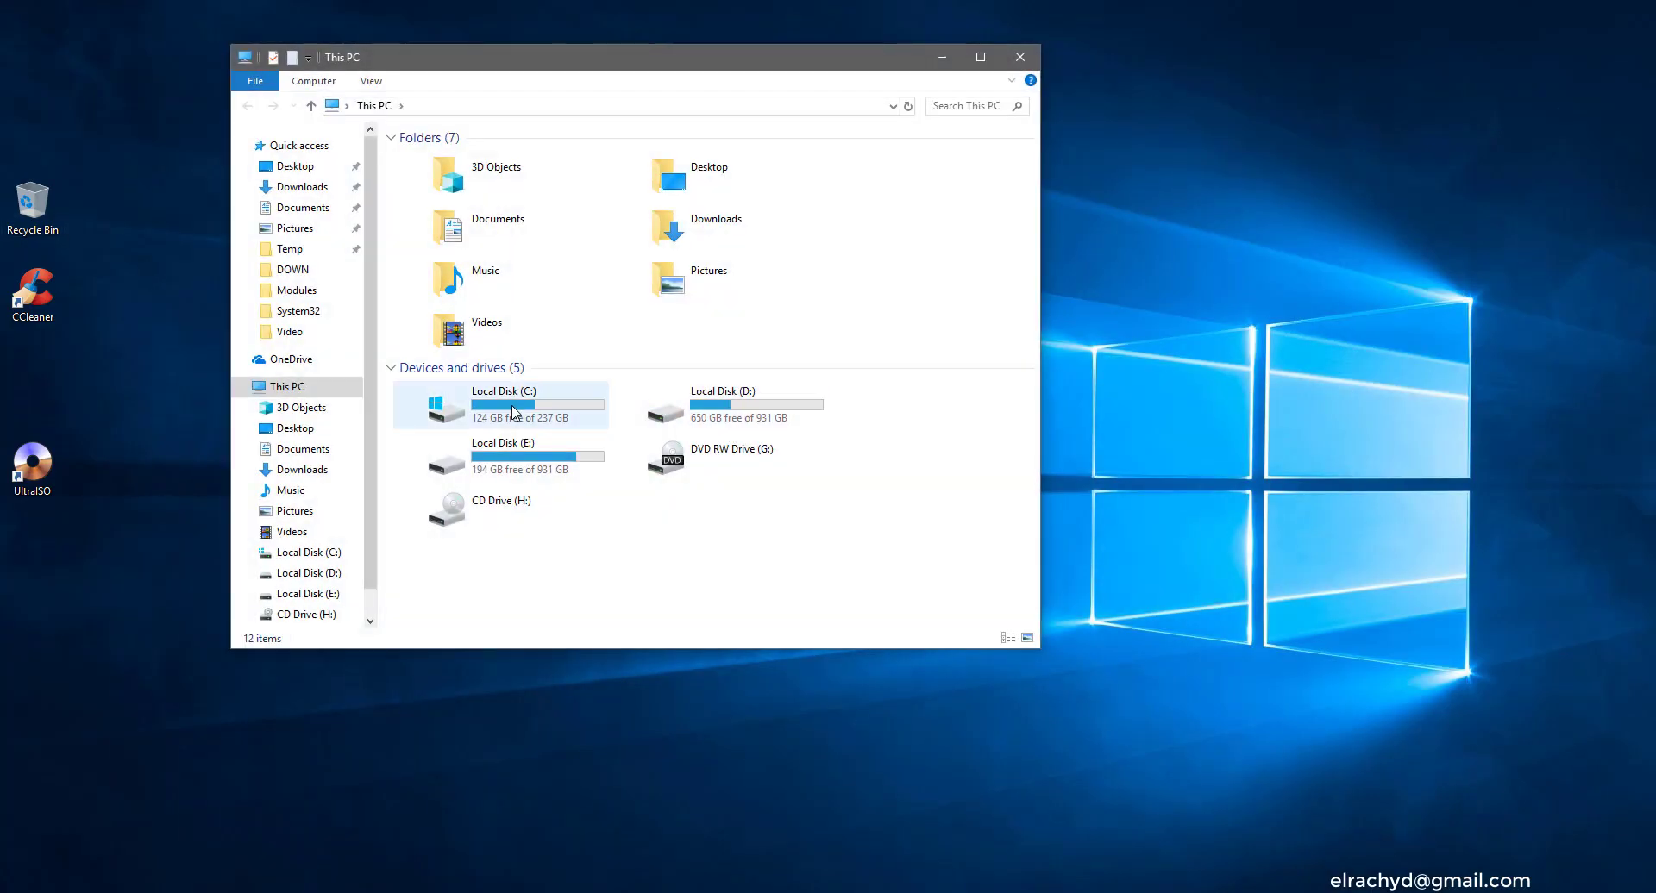
double_click(515, 412)
double_click(443, 267)
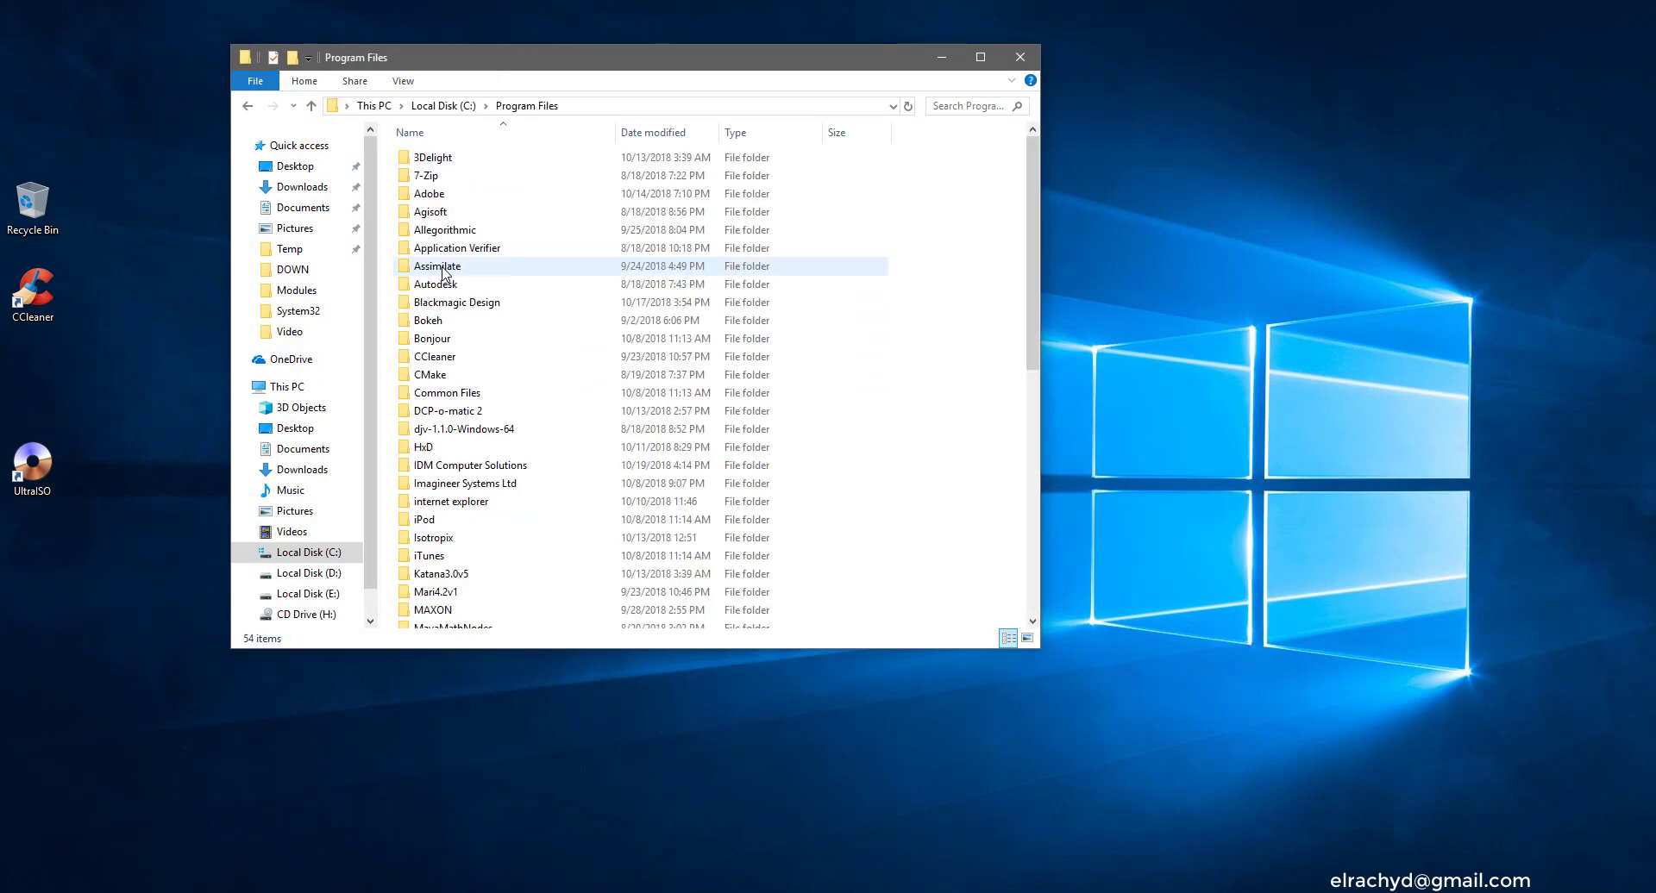
scroll(445, 278, "down", 10)
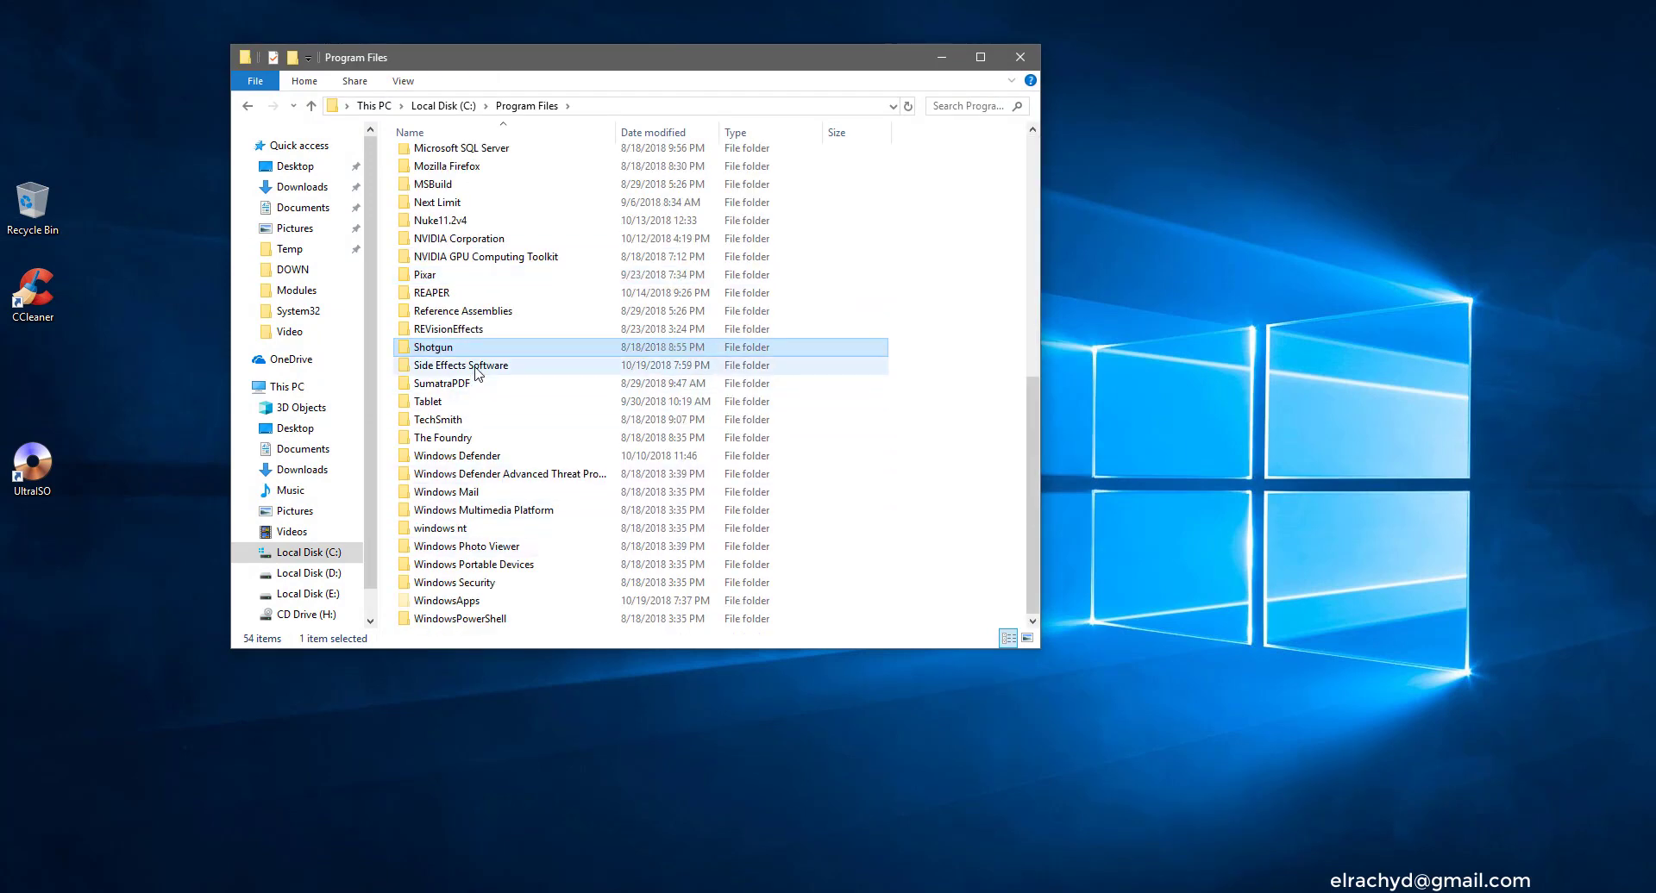
double_click(444, 362)
double_click(463, 167)
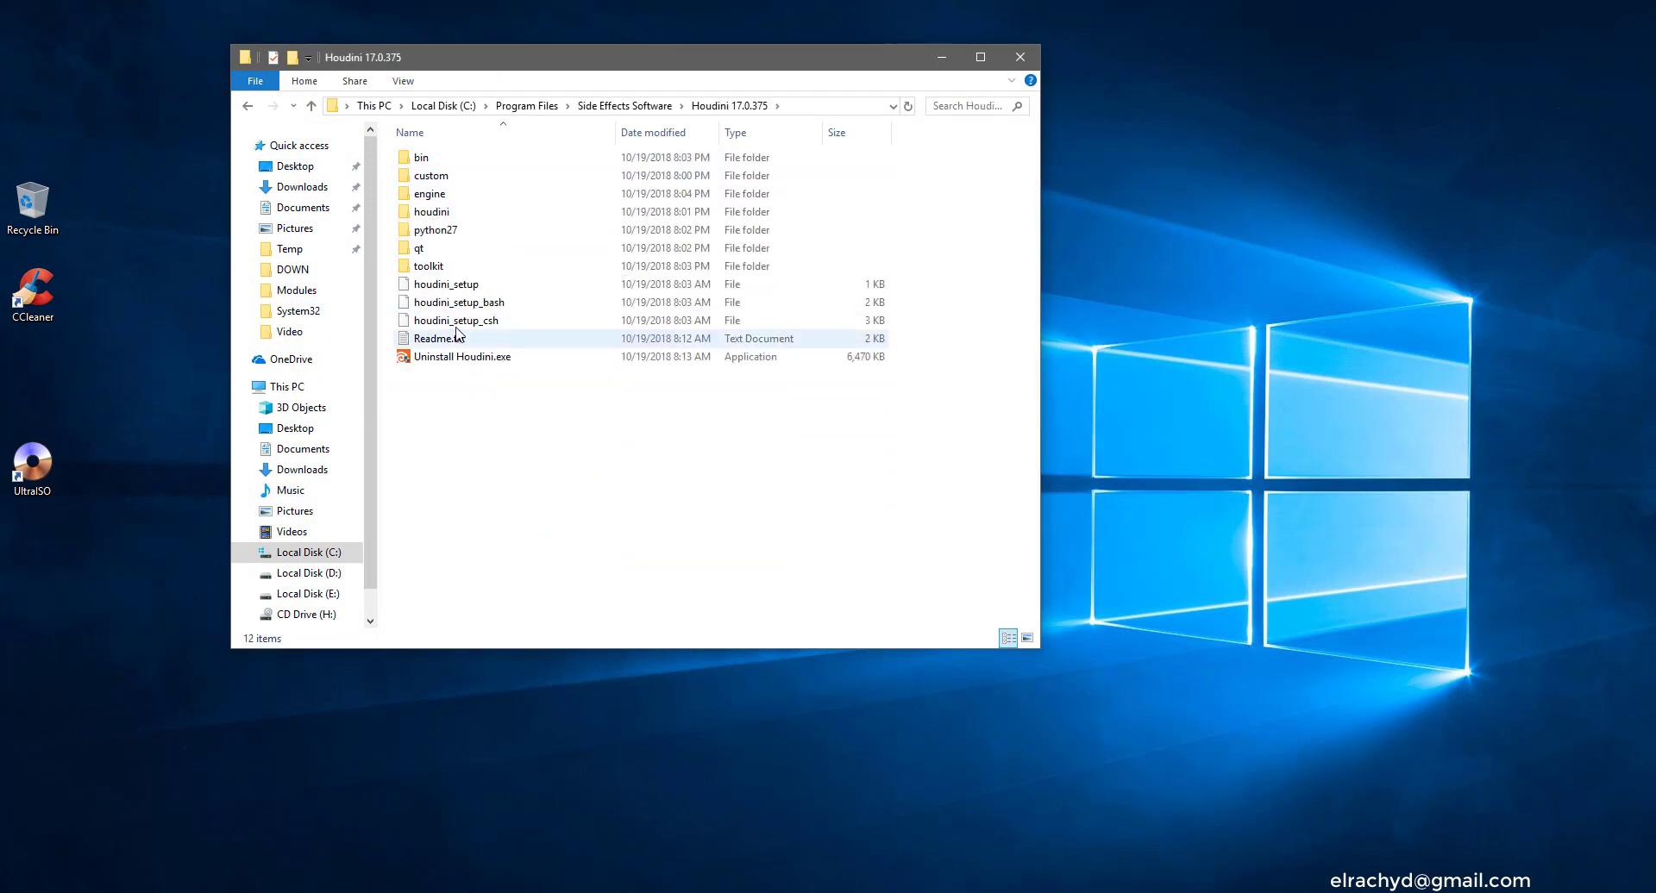
double_click(468, 267)
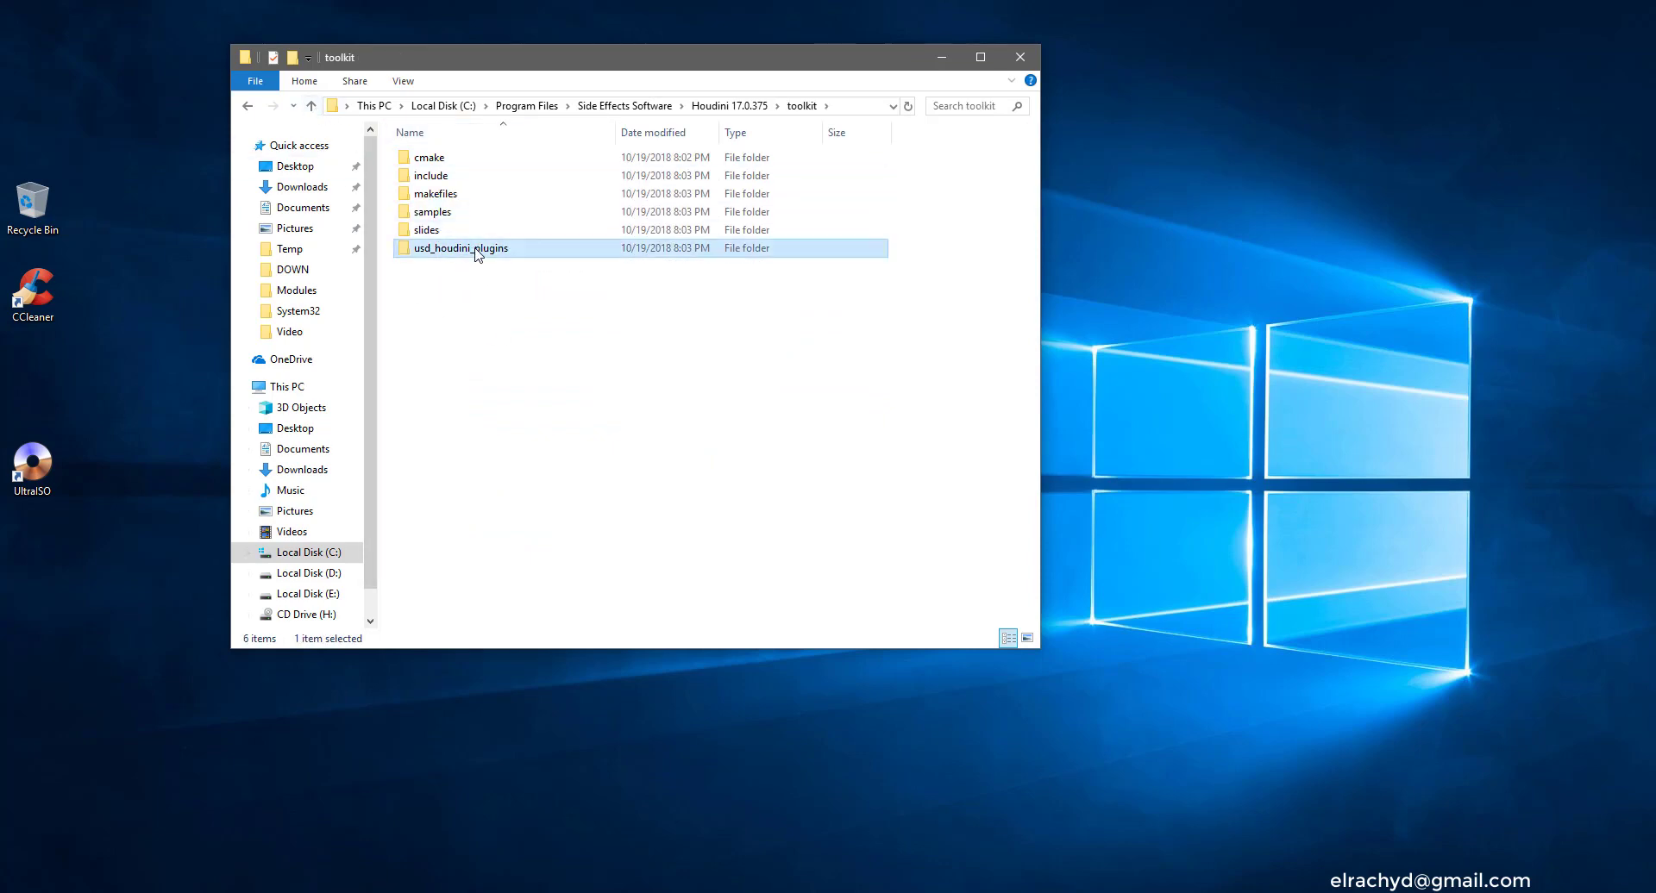
double_click(462, 250)
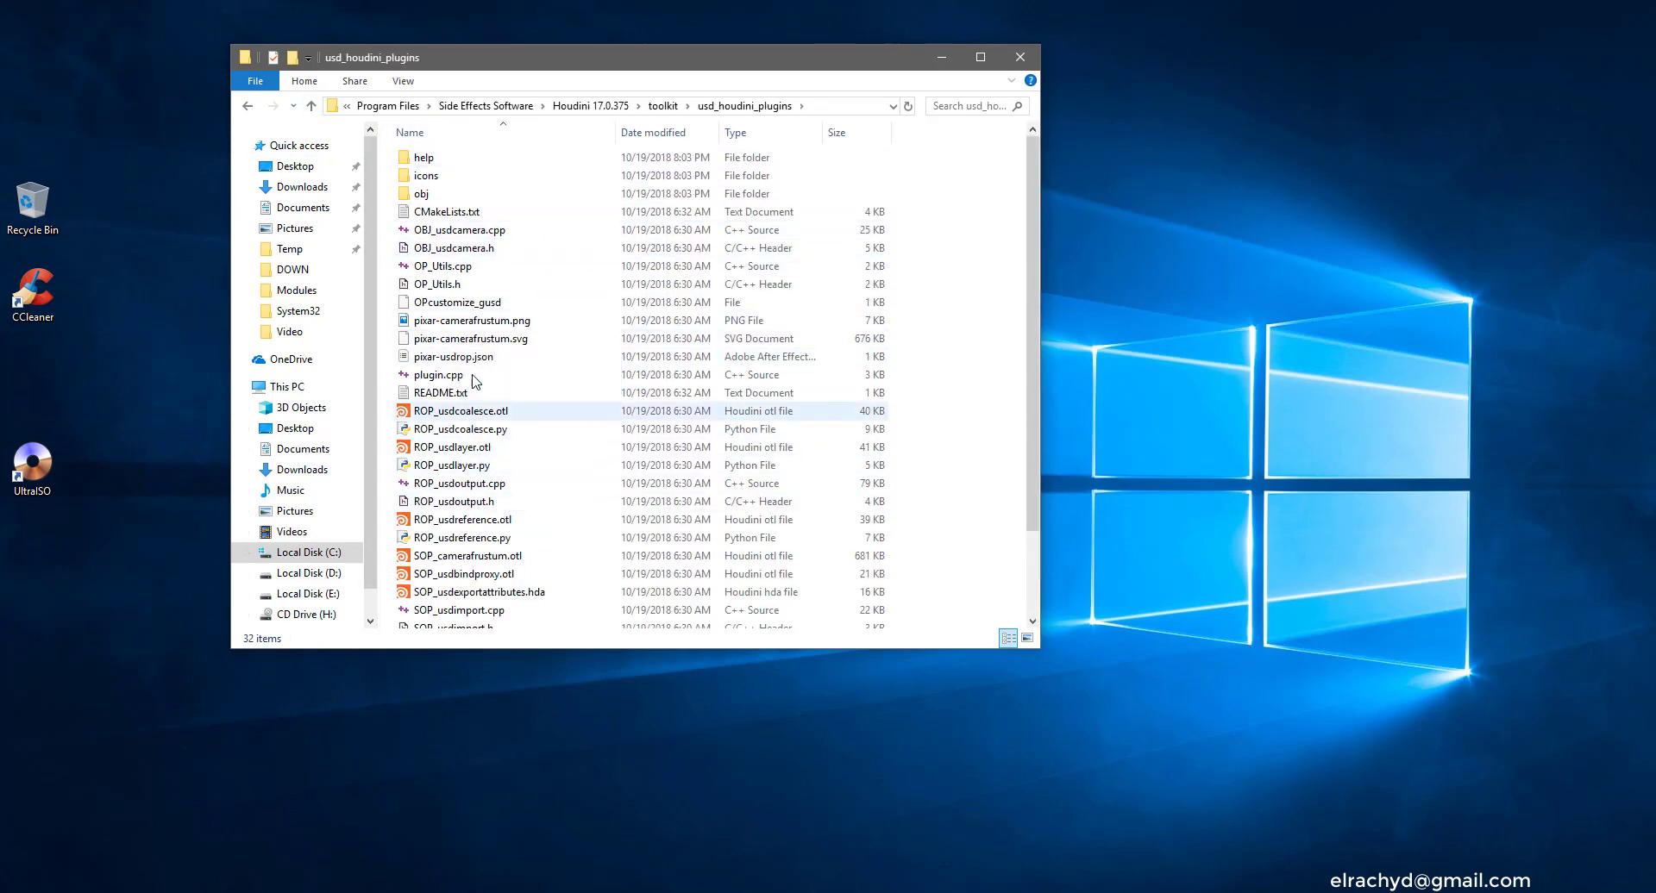
Go back up to Side Effects Software and inspect the Houdini 17.0.375 and toolkit folder context menus
left_click(311, 106)
left_click(312, 106)
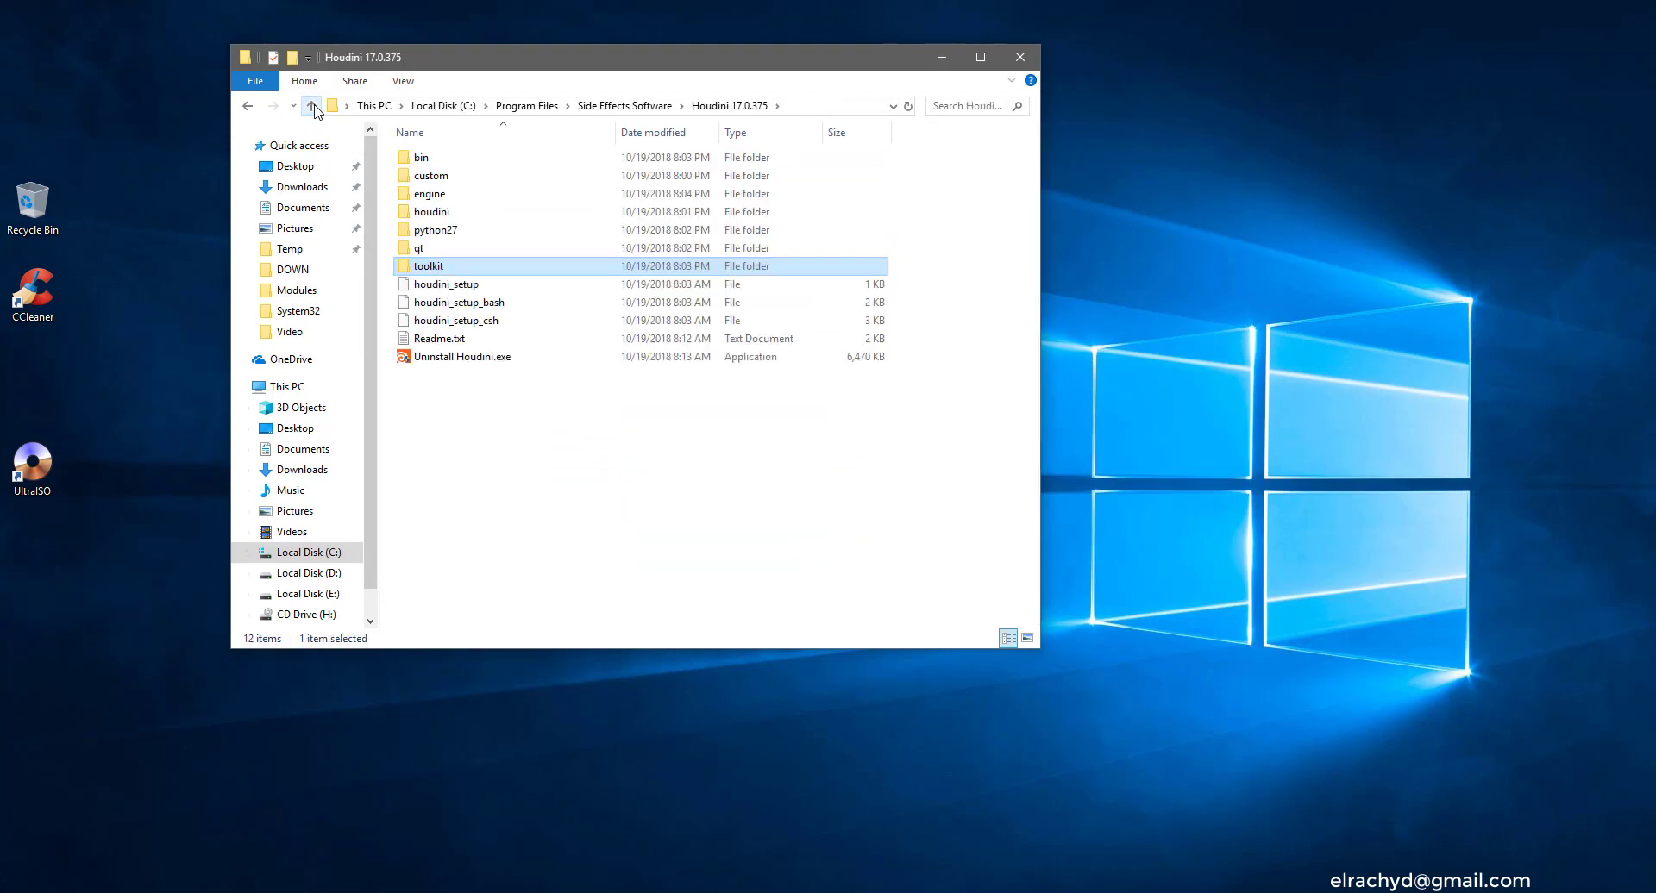
left_click(311, 106)
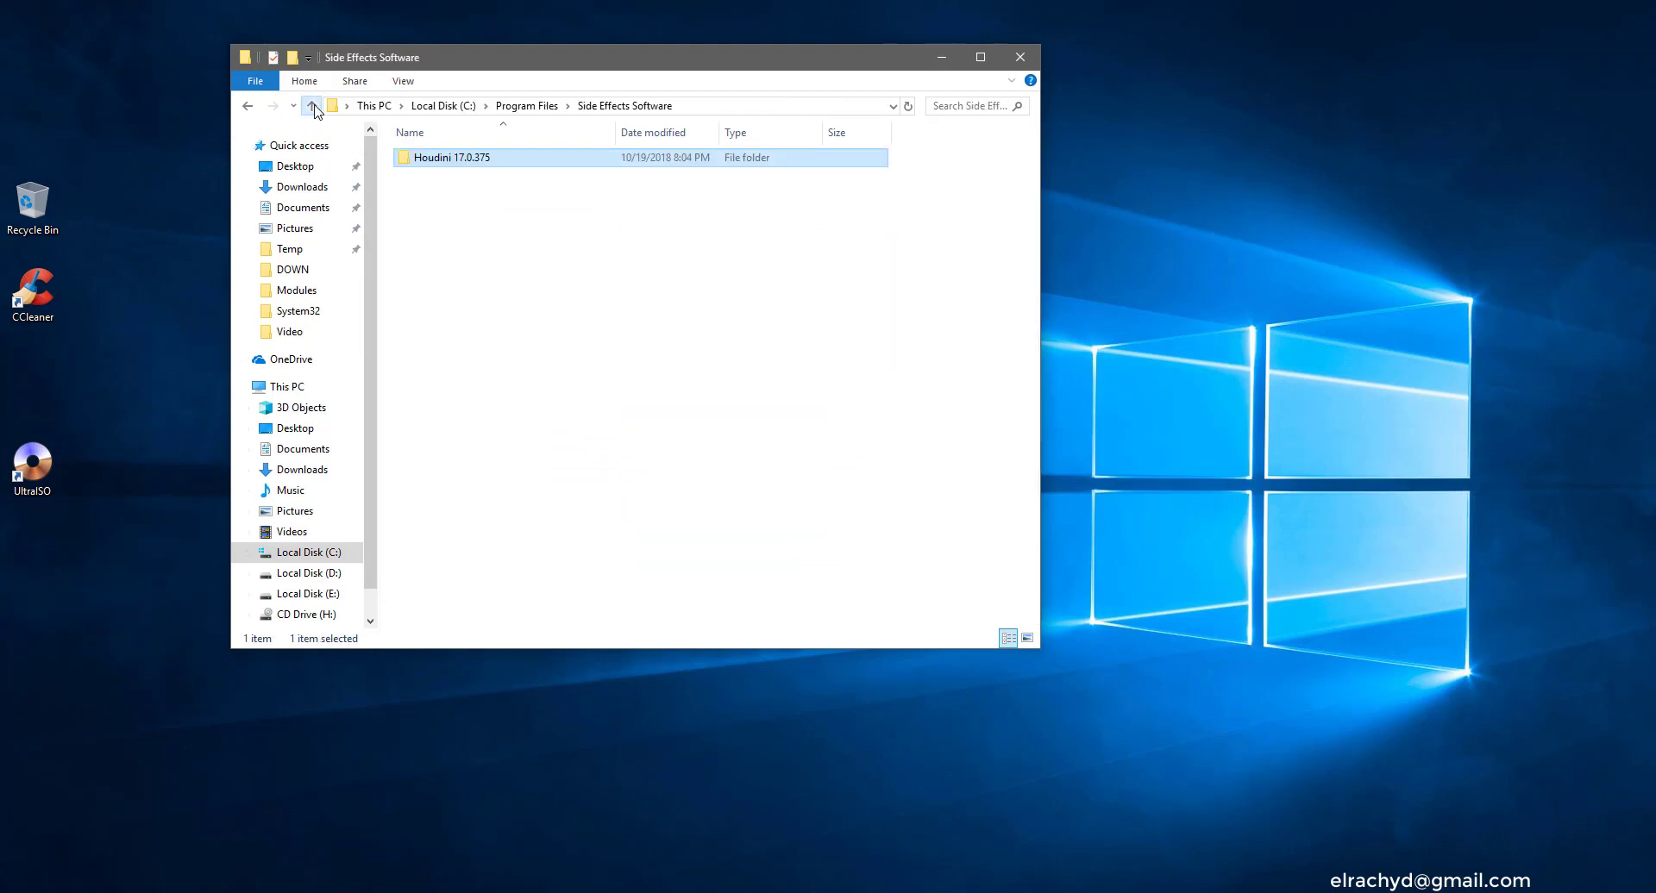
right_click(490, 164)
left_click(559, 207)
double_click(457, 158)
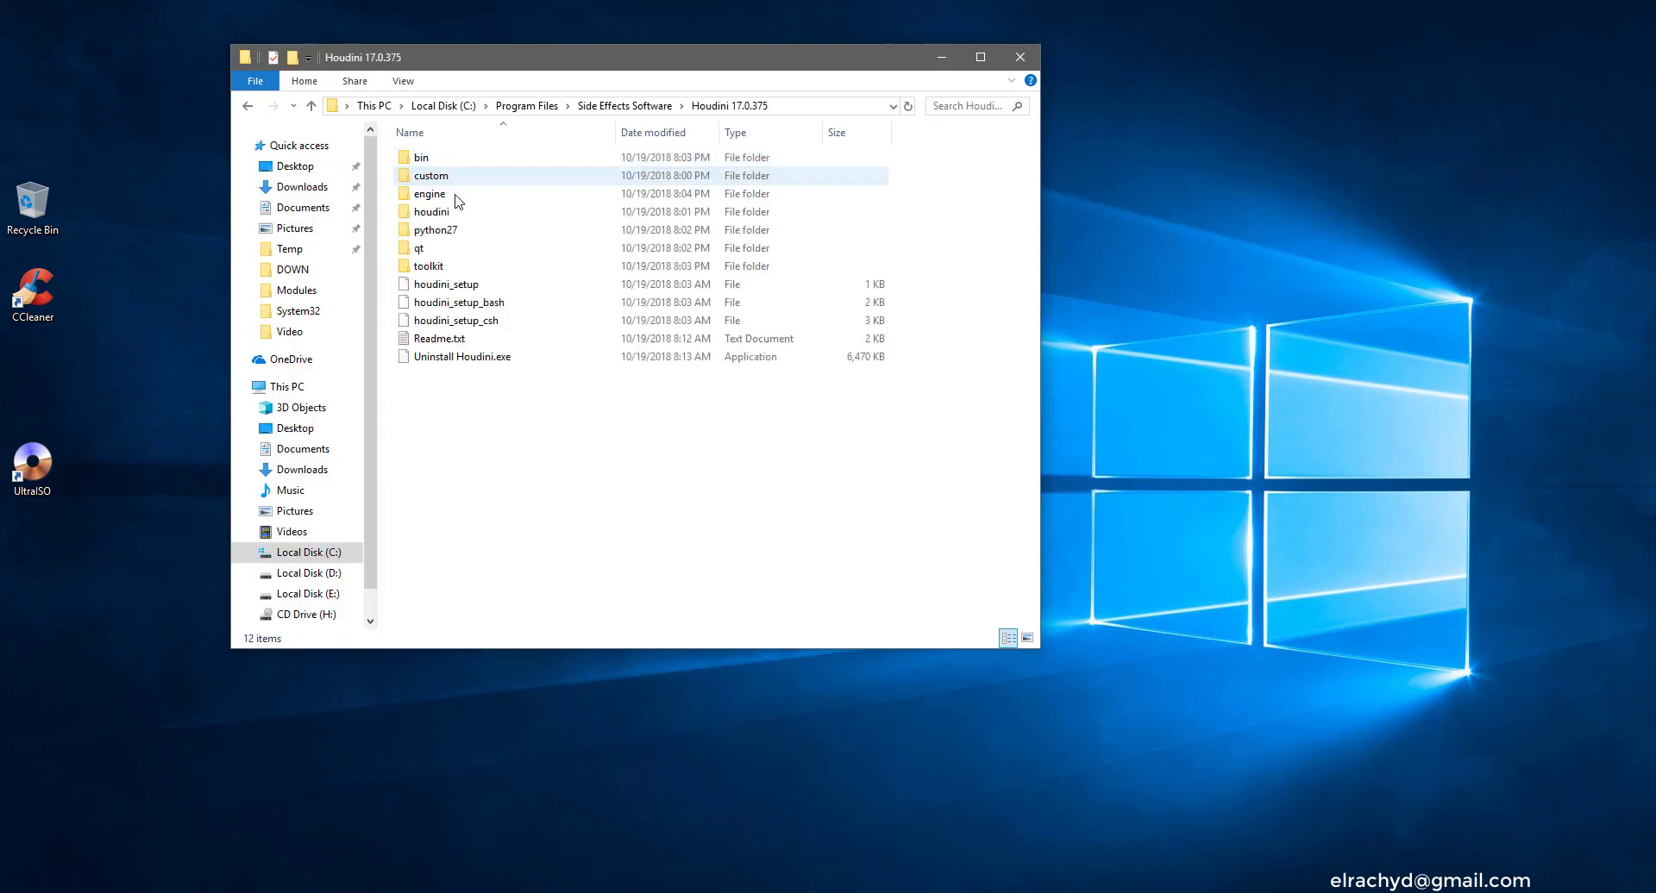
right_click(440, 267)
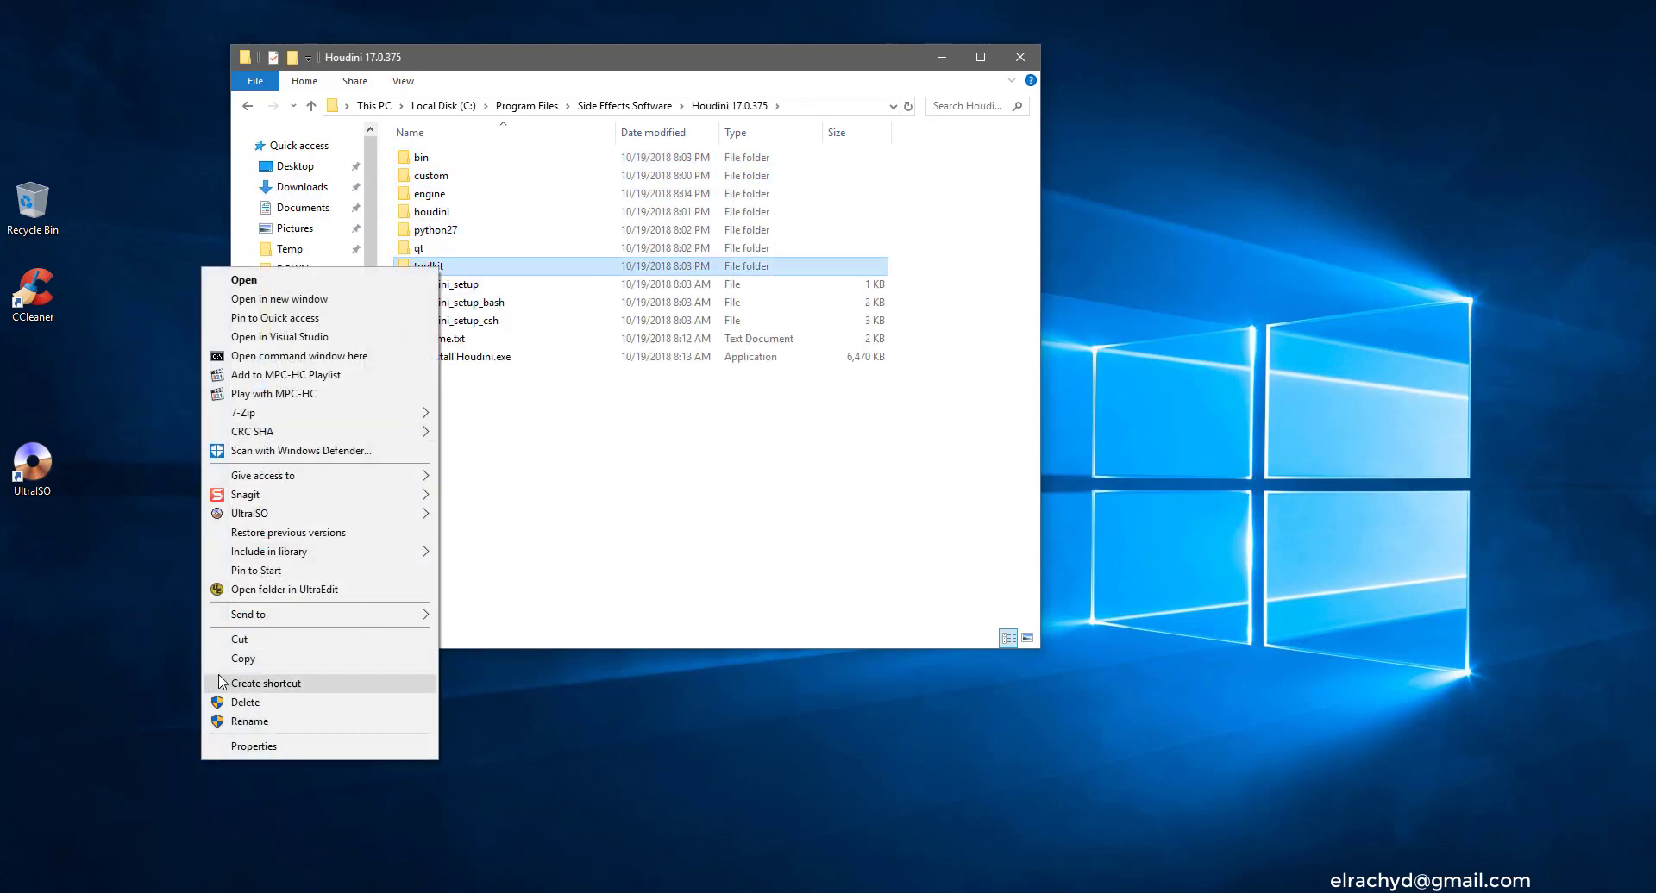
left_click(665, 445)
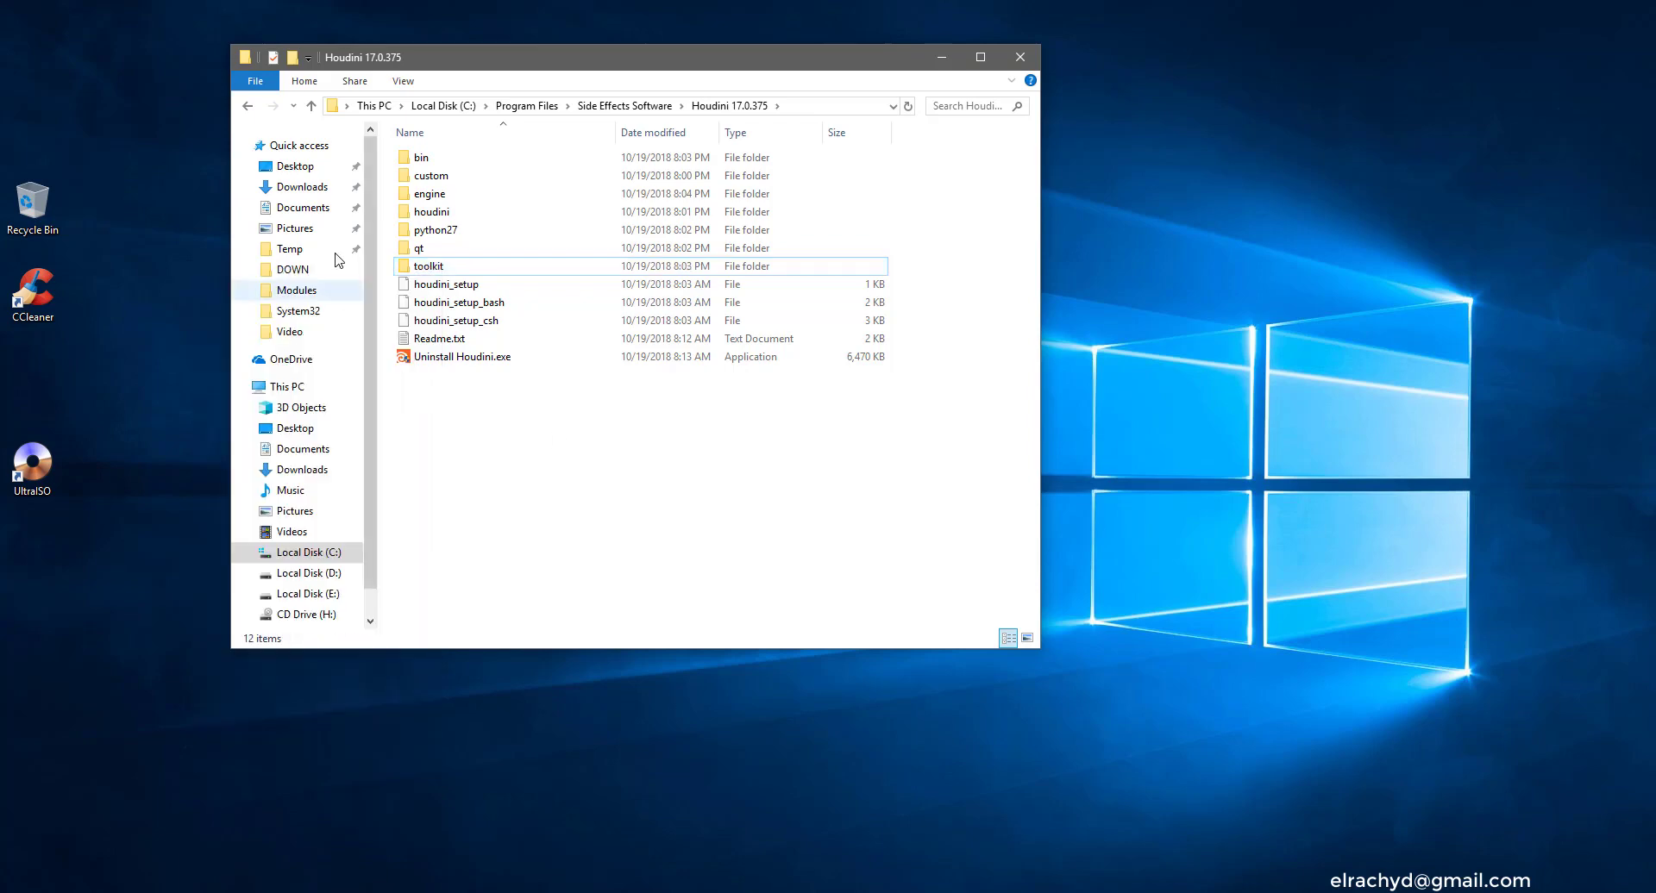
Open Documents\toolkit\usd_houdini_plugins and bring up README.txt's context menu
left_click(316, 209)
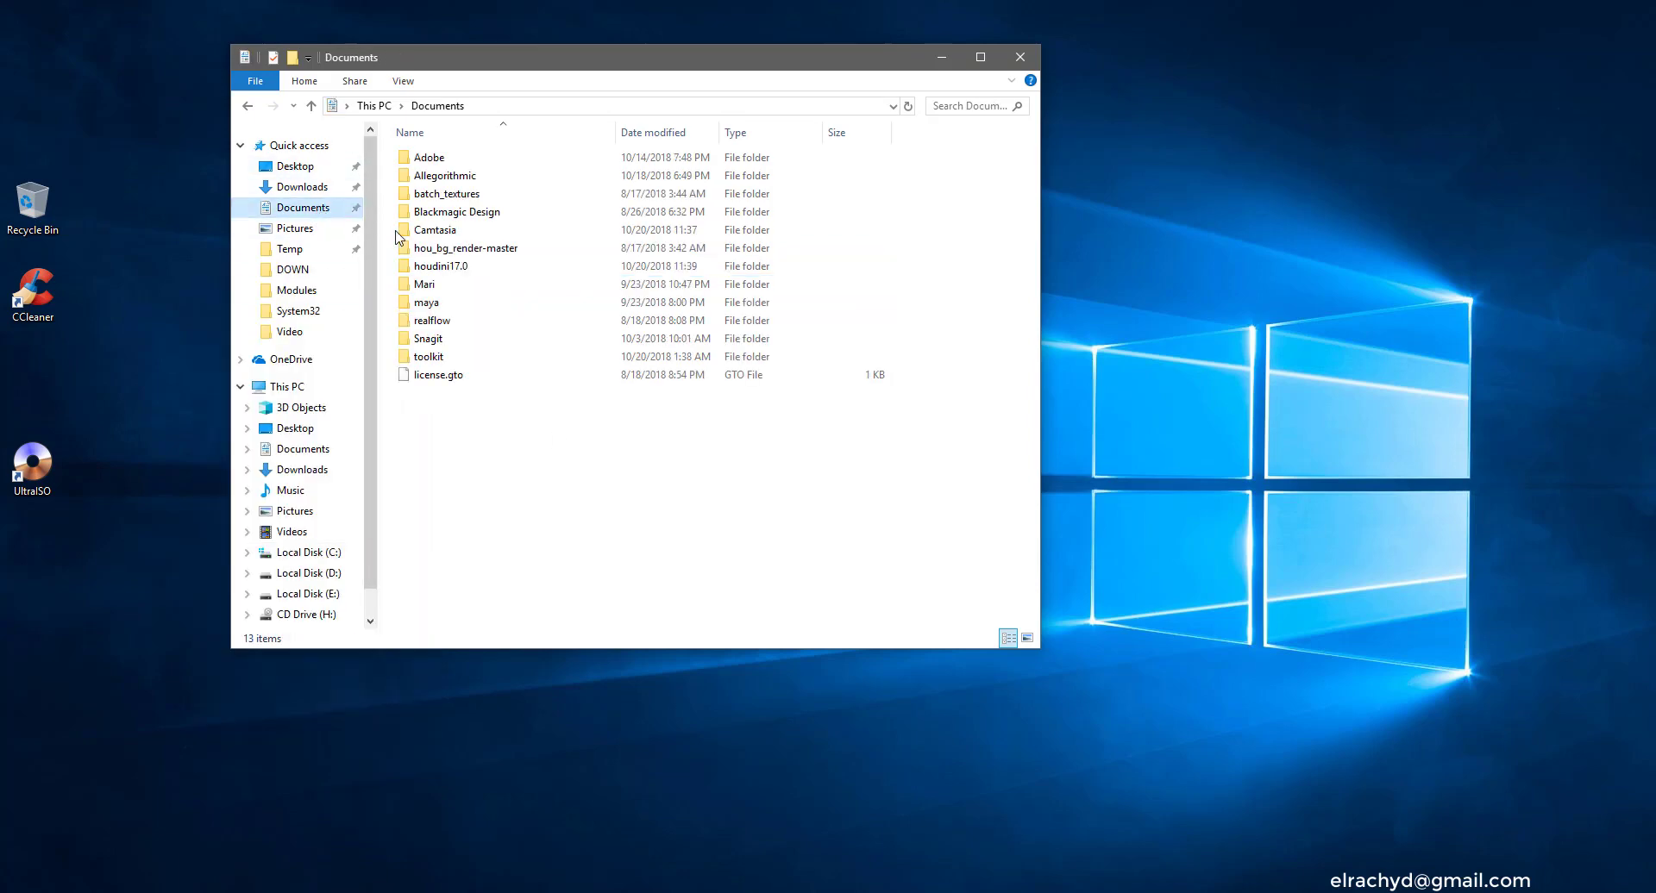
double_click(440, 358)
double_click(460, 248)
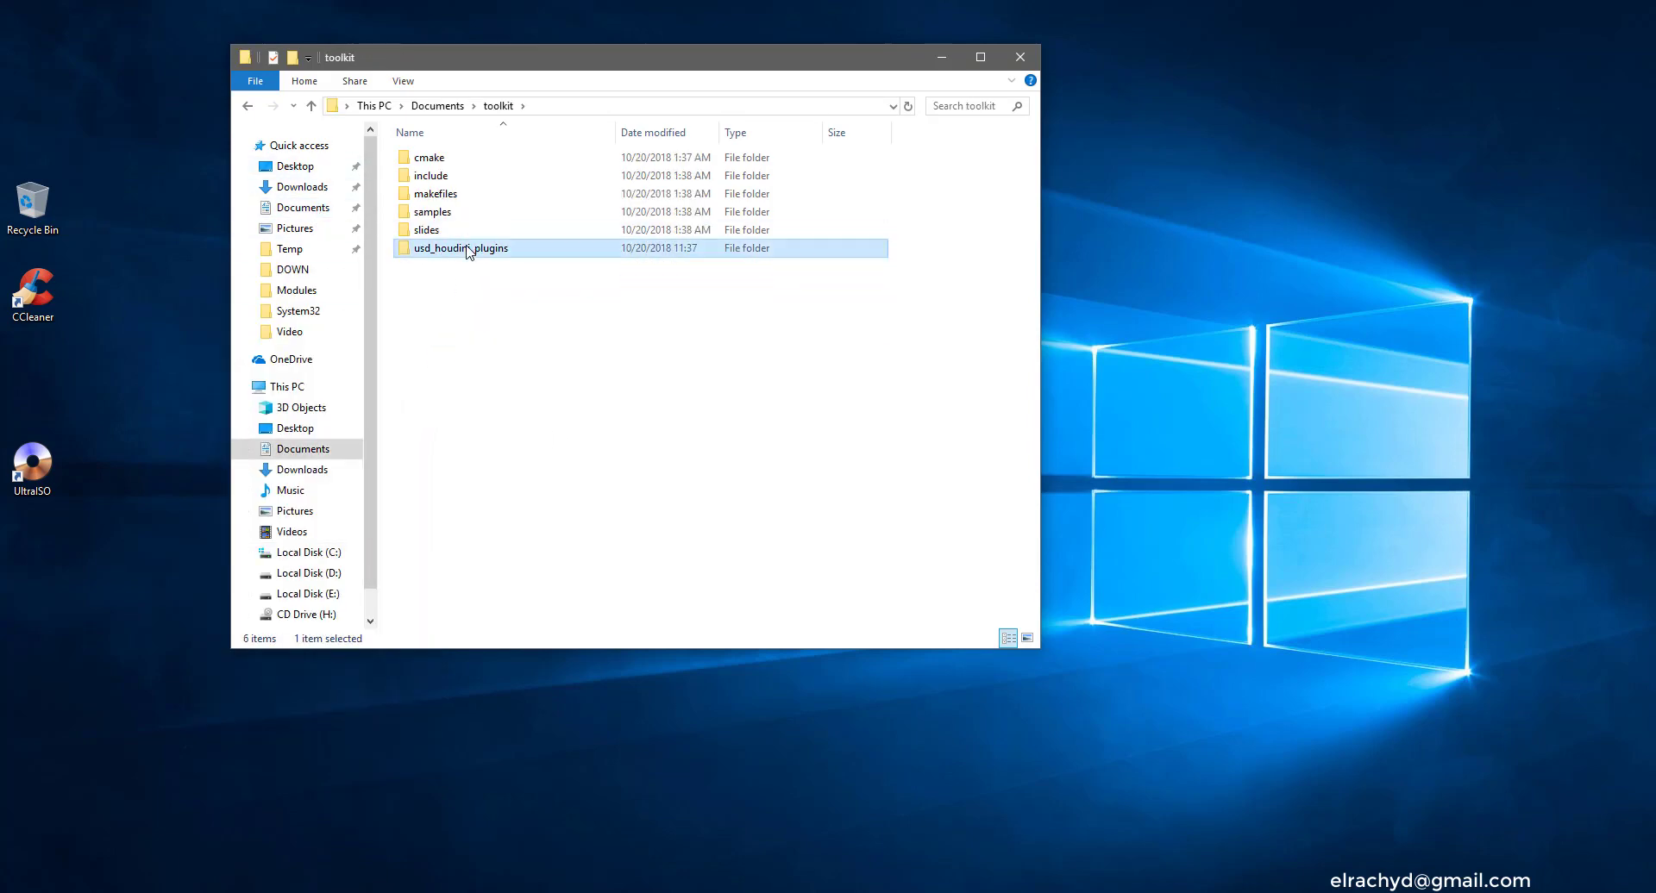
right_click(452, 397)
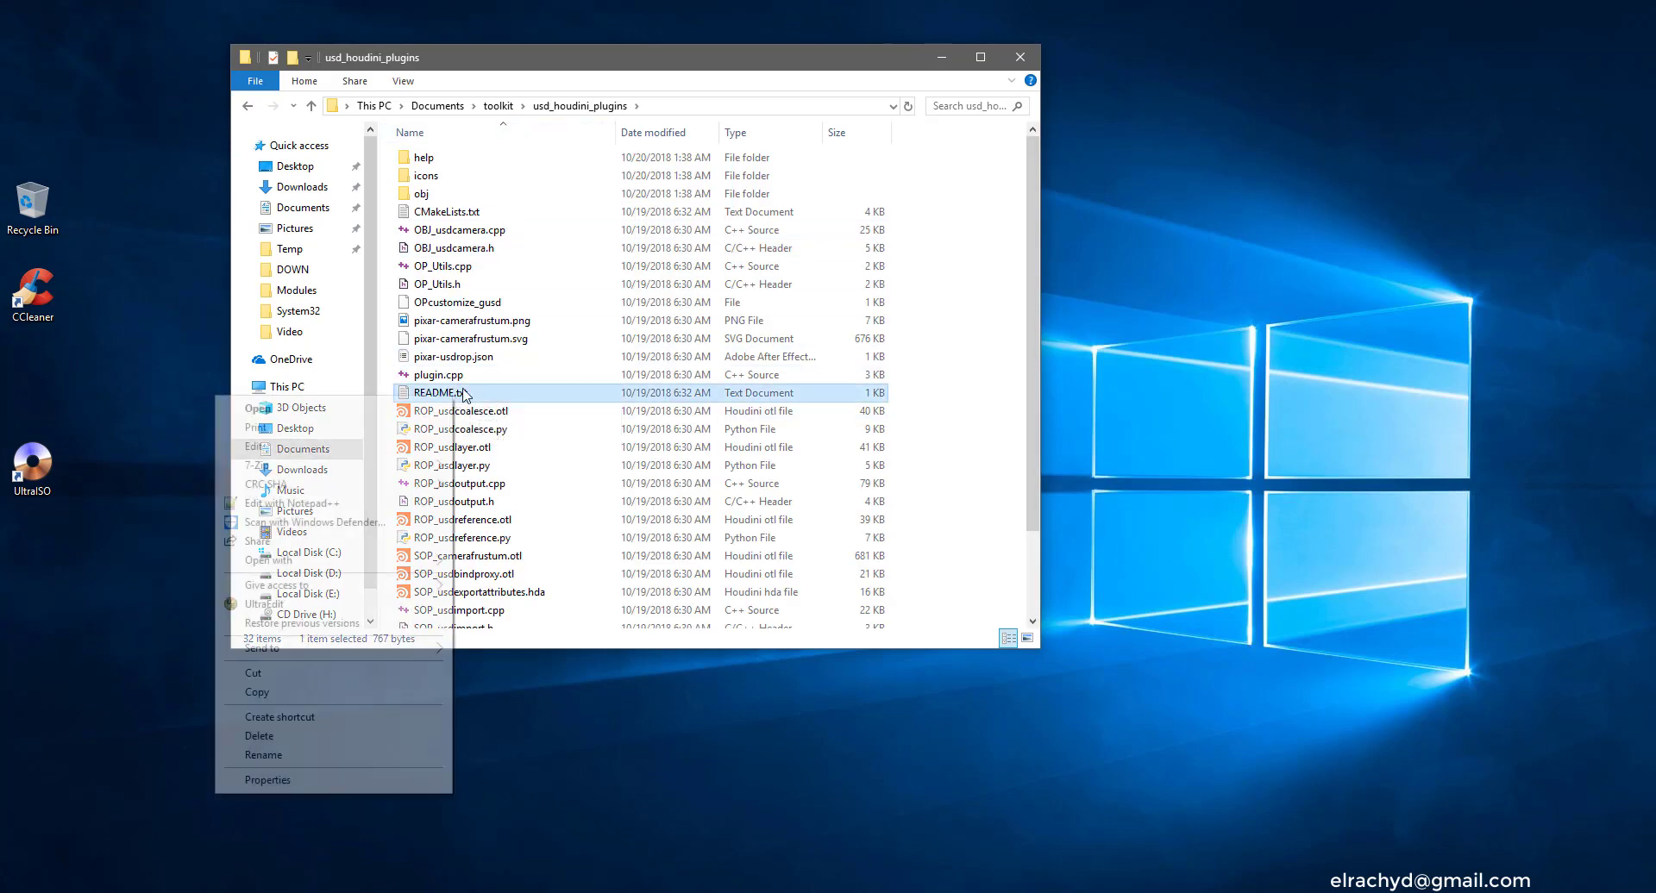
left_click(320, 507)
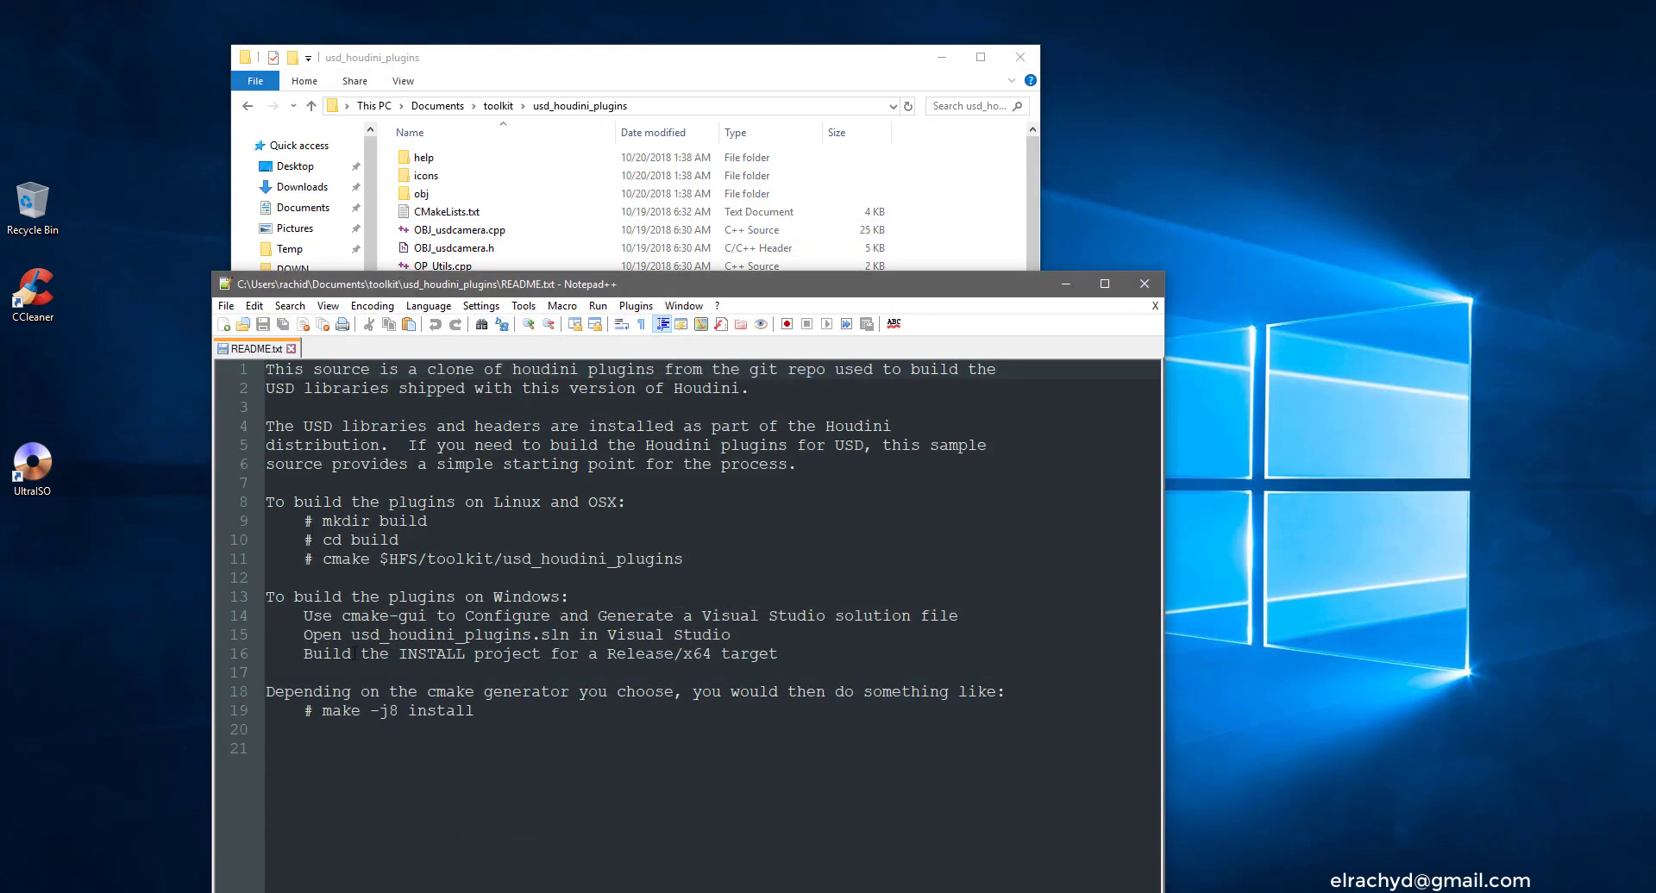
left_click_drag(267, 599, 874, 659)
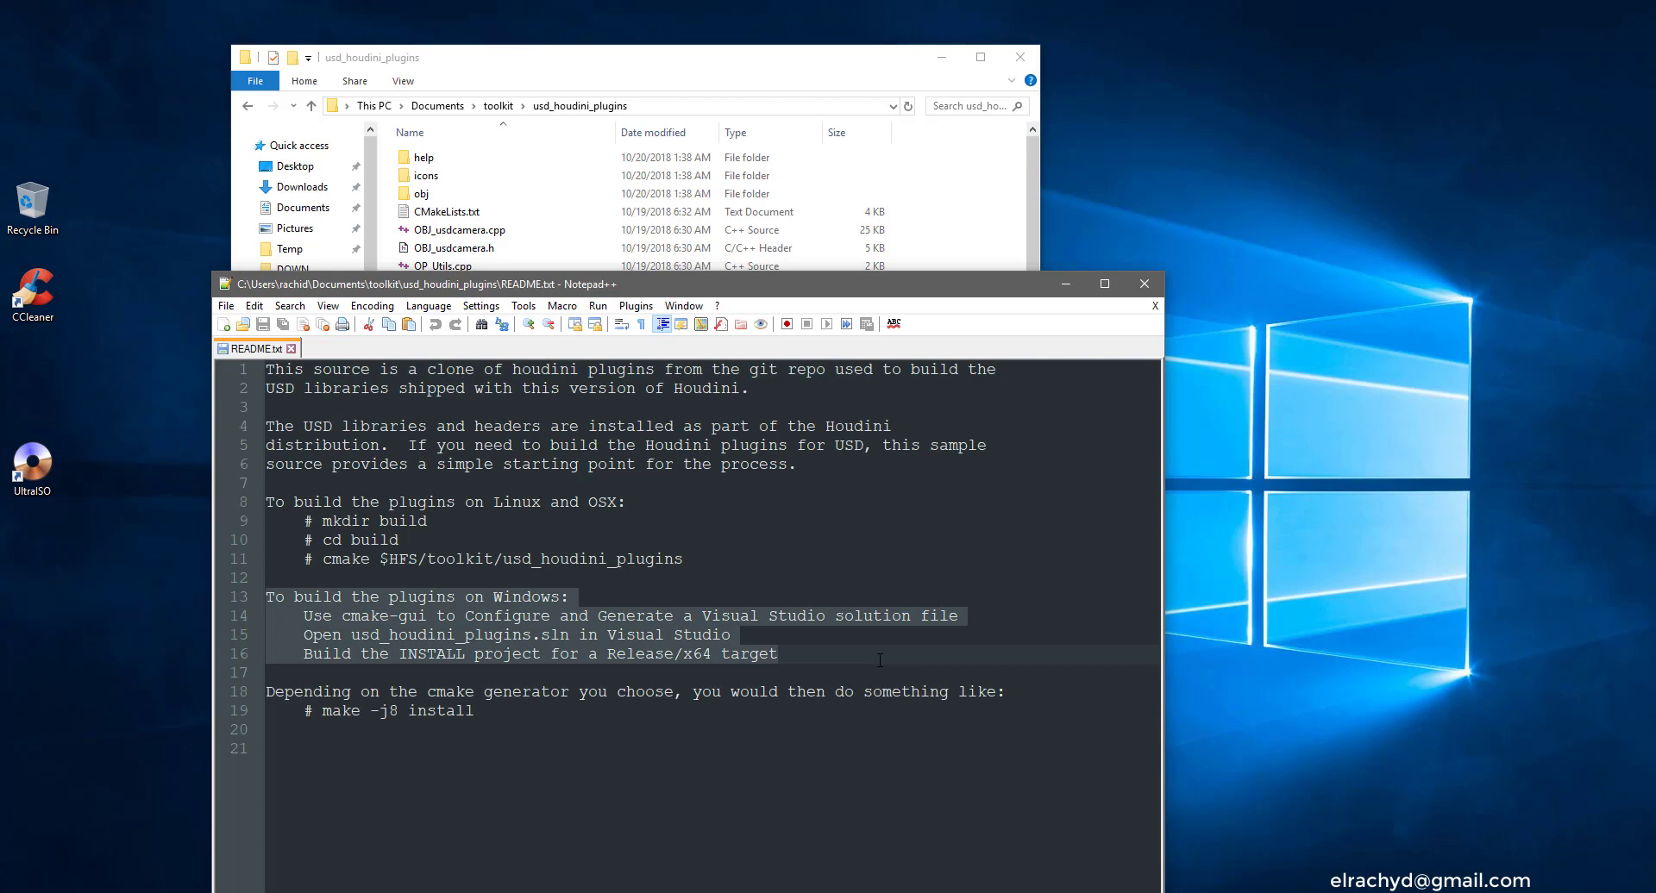
left_click(452, 660)
left_click_drag(341, 616, 398, 616)
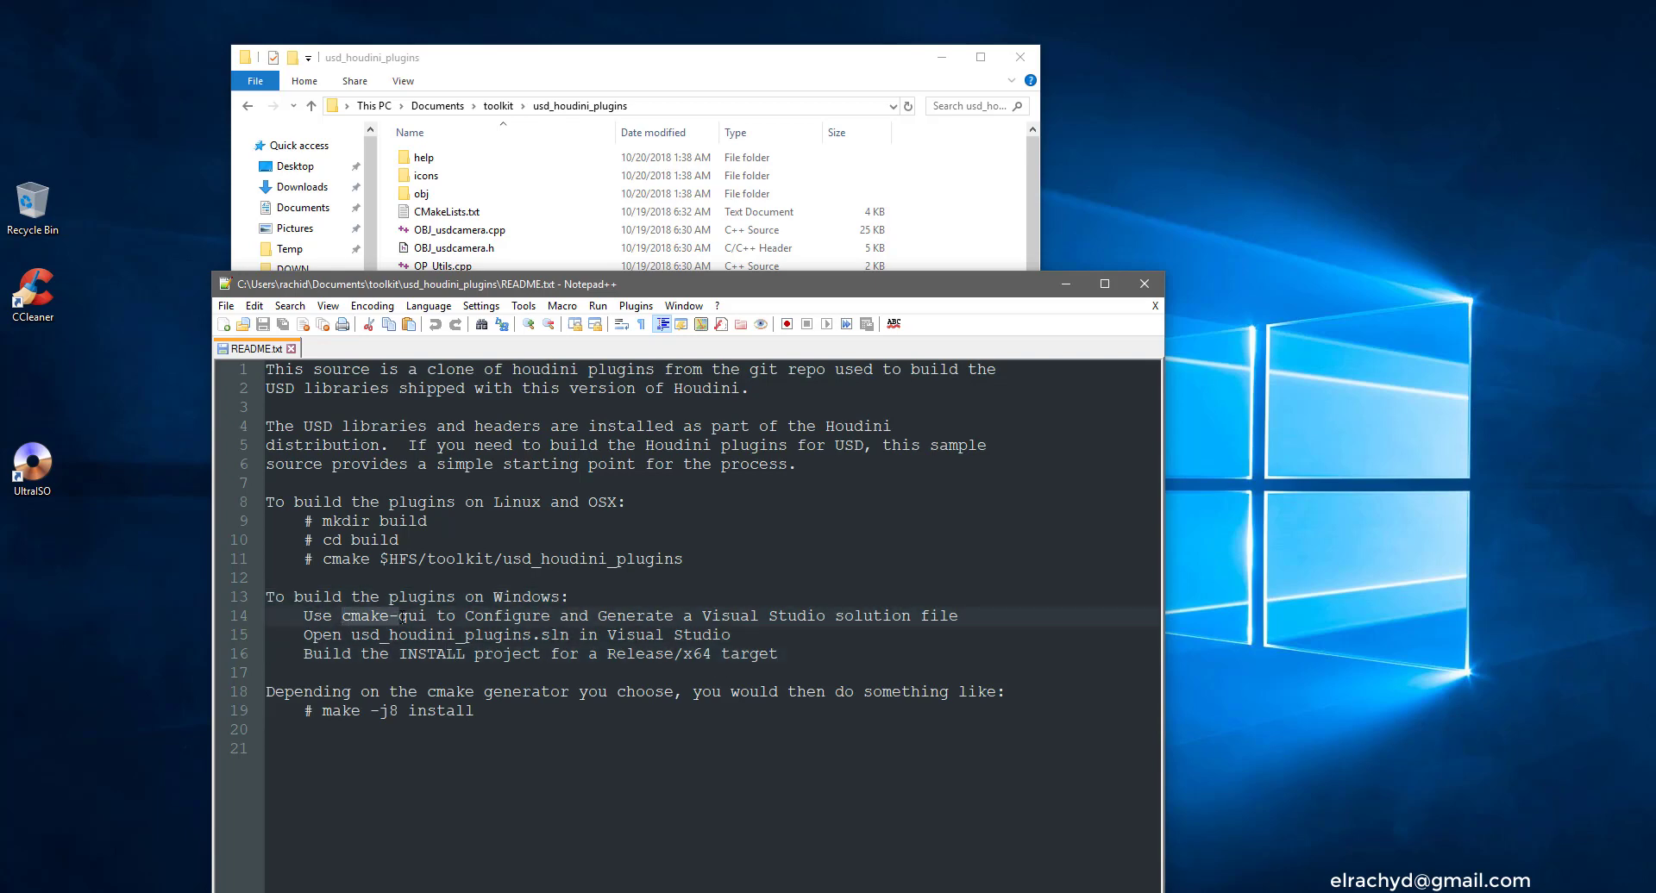
left_click_drag(702, 615, 901, 616)
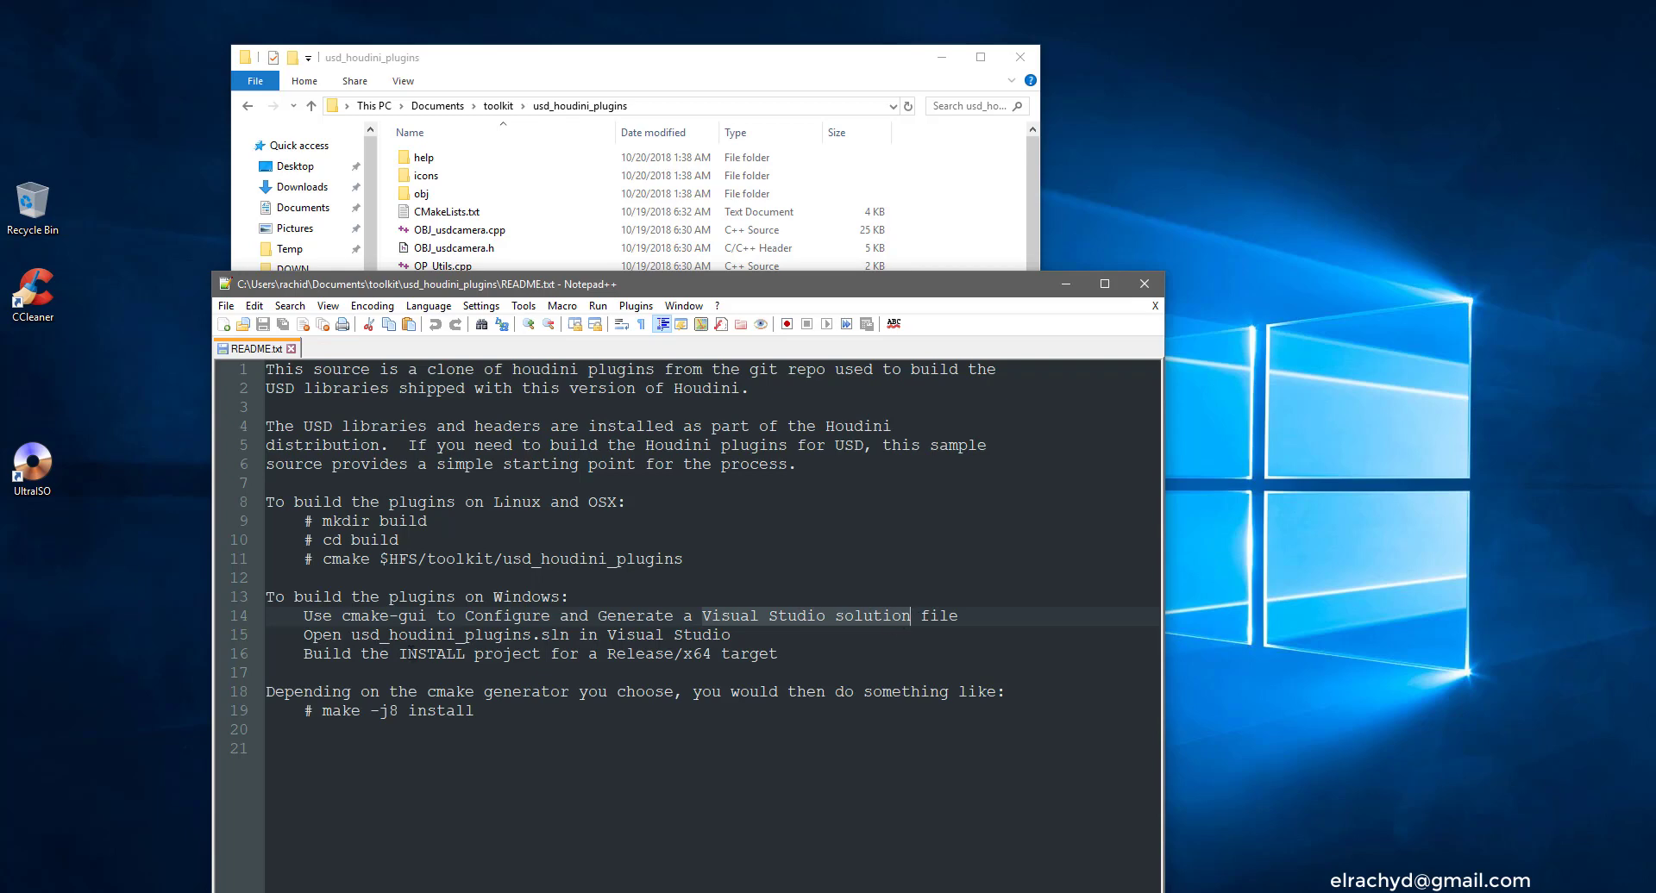
left_click_drag(400, 654, 464, 654)
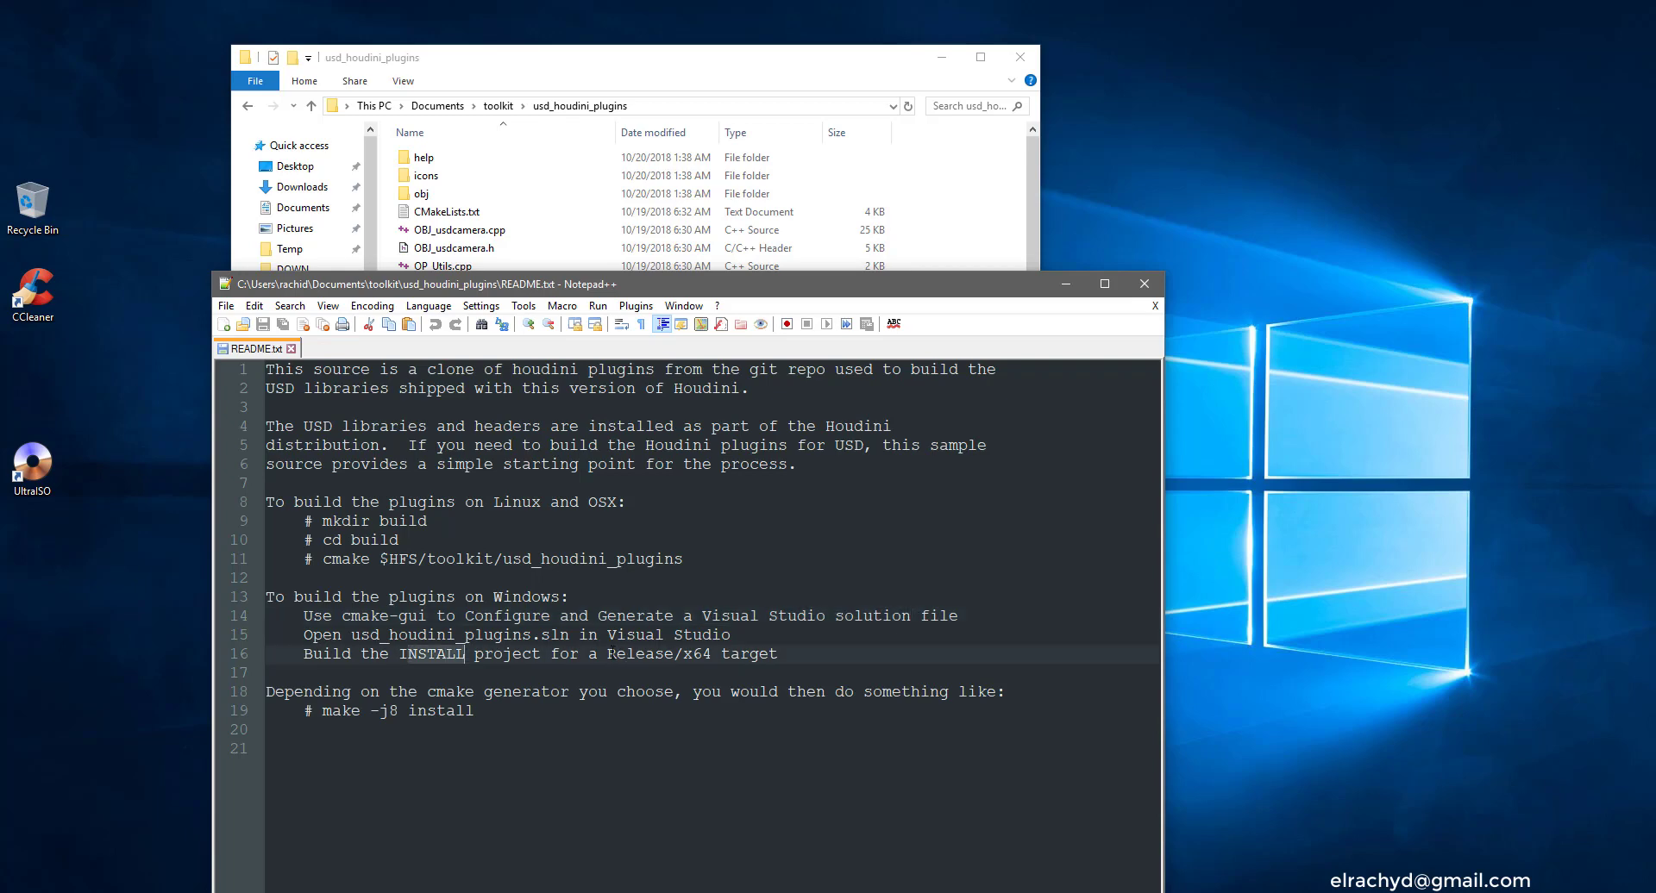
left_click_drag(607, 654, 712, 653)
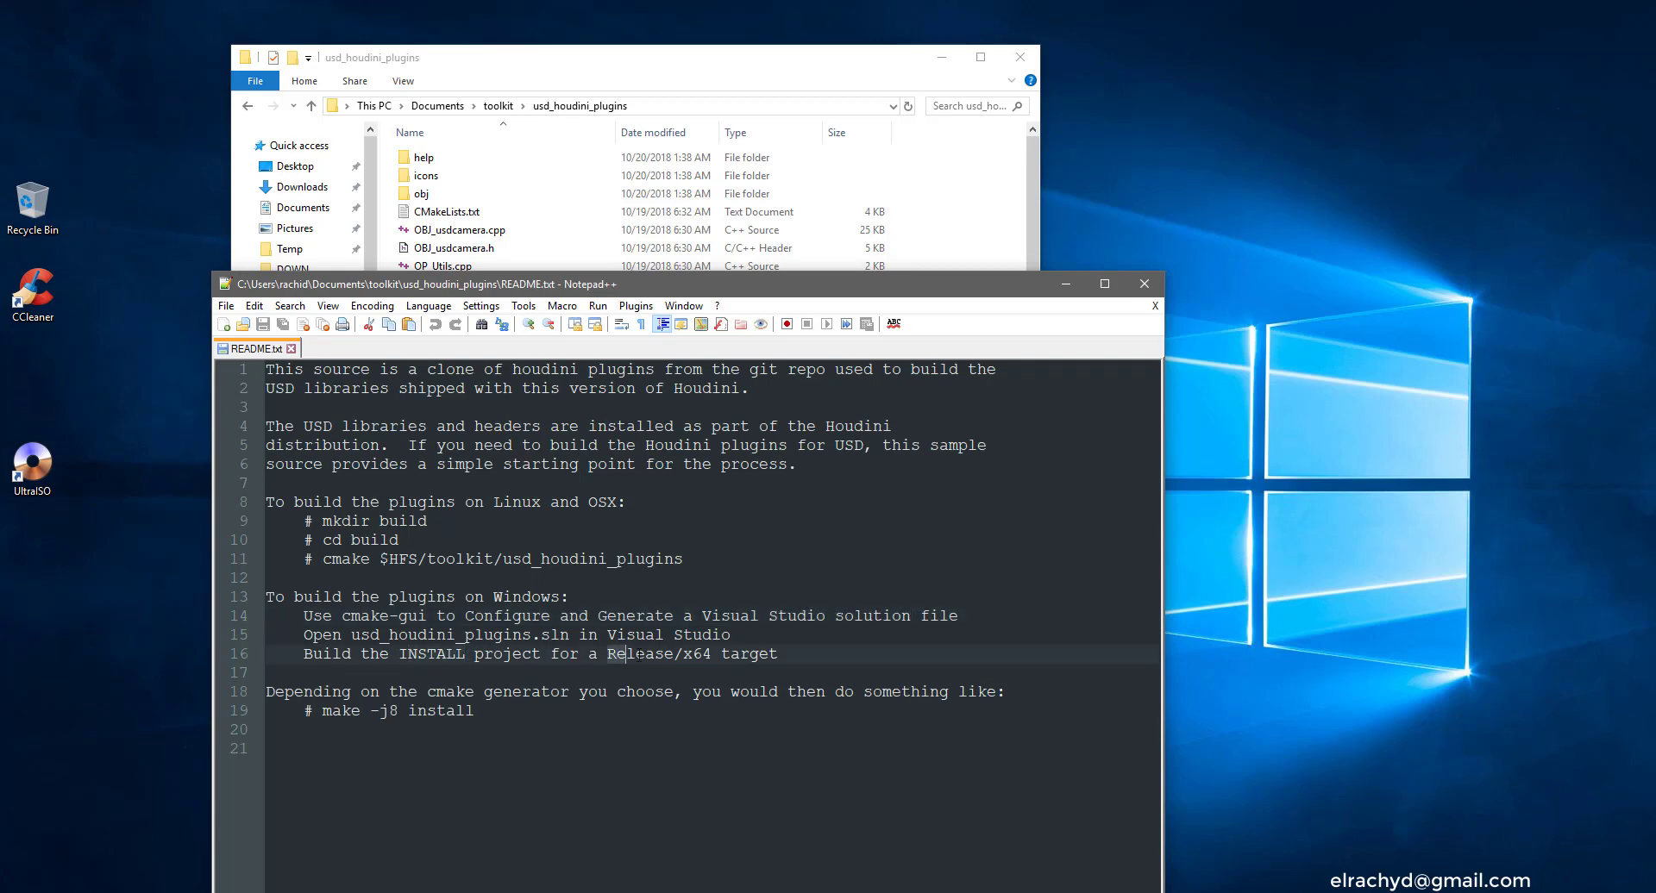
left_click(1155, 305)
left_click(1145, 284)
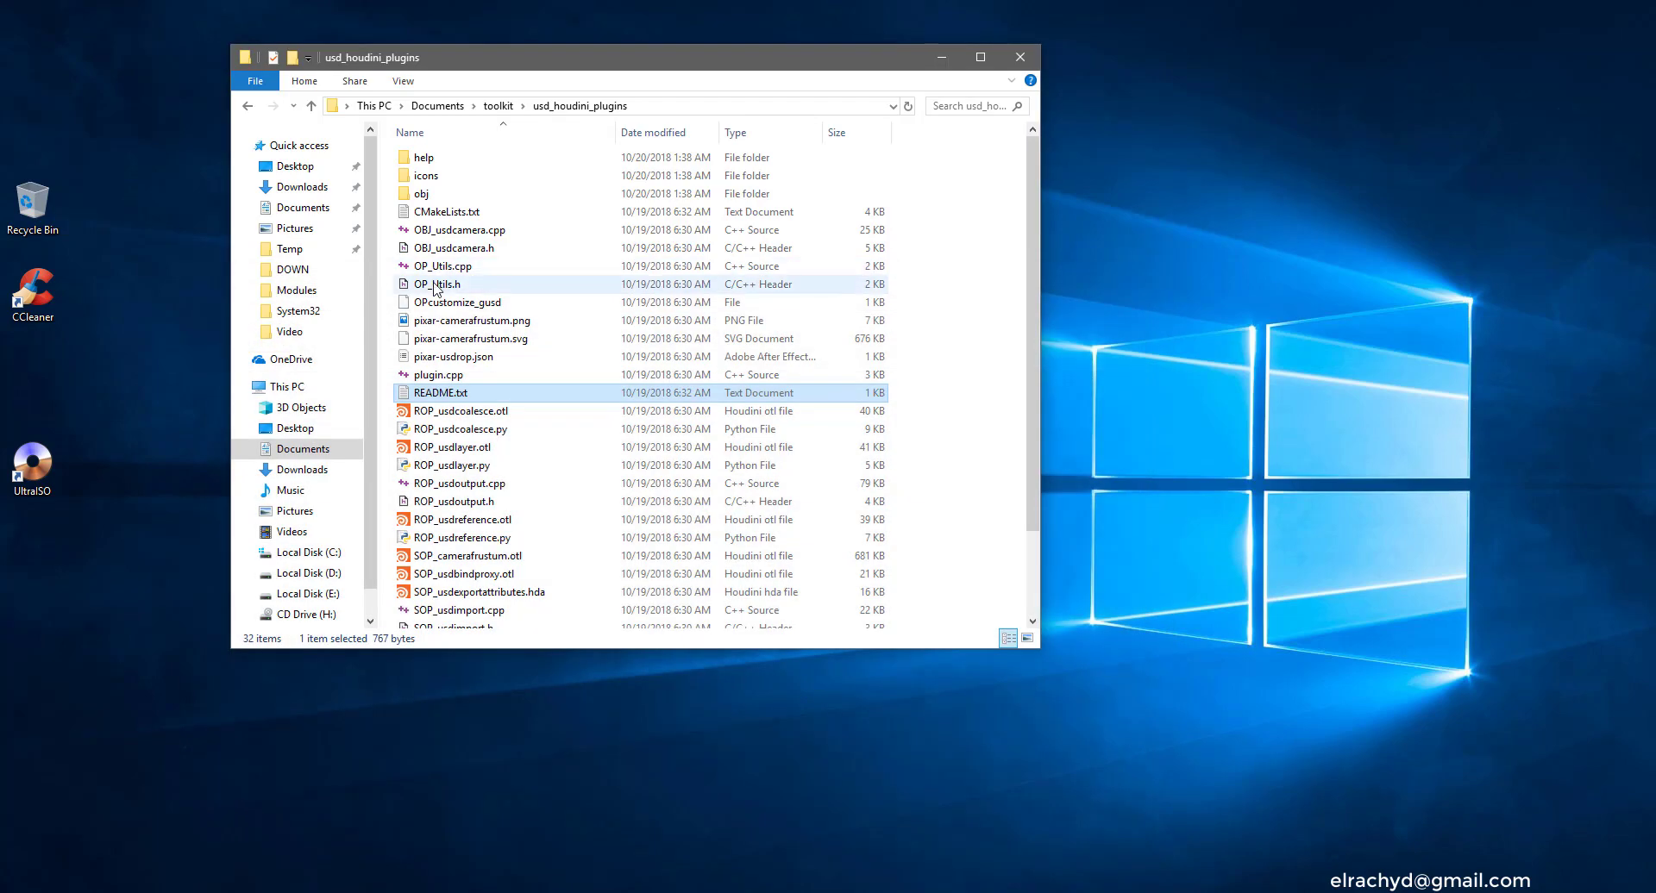
Open CMakeLists.txt in Notepad++ and highlight the line 6 CMAKE_PREFIX_PATH toolkit/cmake requirement
right_click(450, 218)
left_click(414, 320)
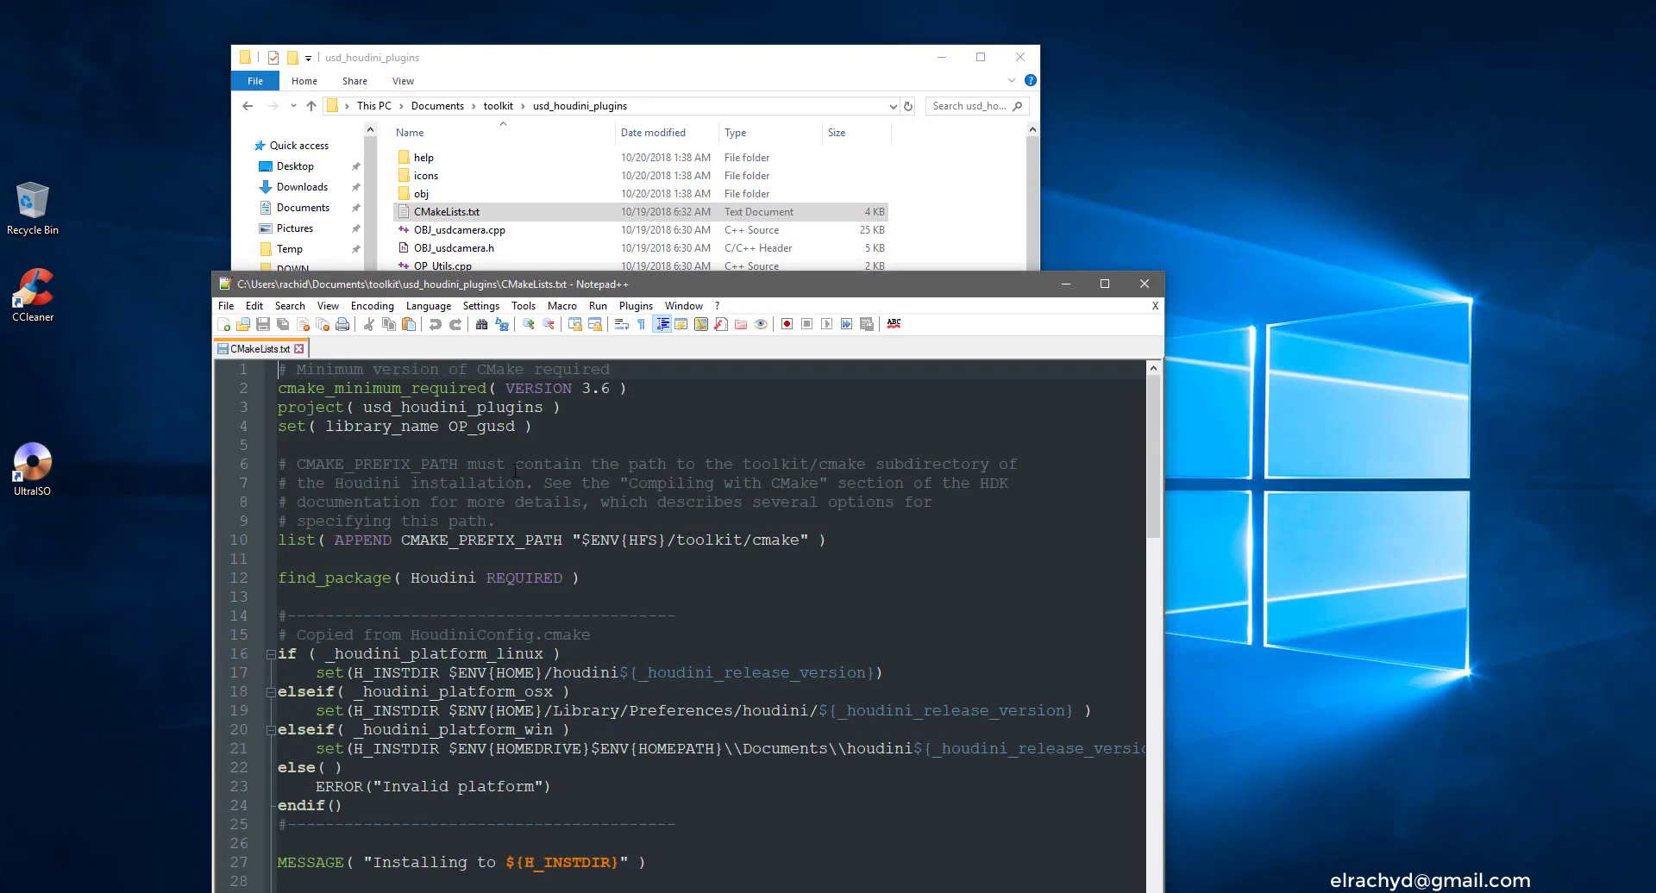
left_click_drag(298, 465, 458, 466)
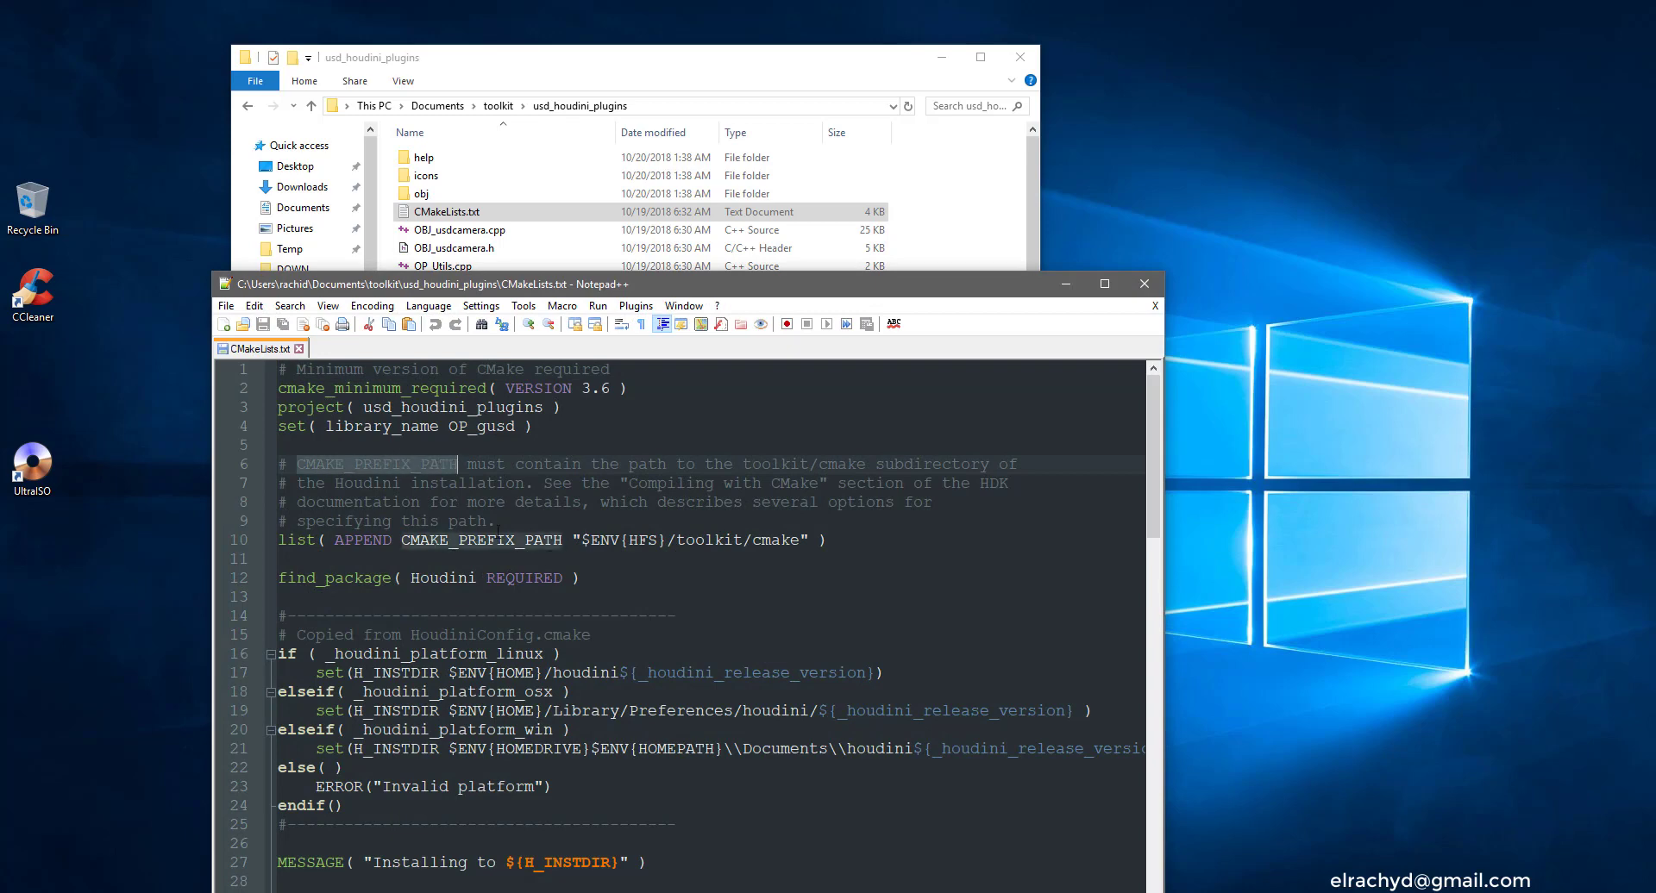
double_click(482, 466)
left_click_drag(469, 466, 951, 465)
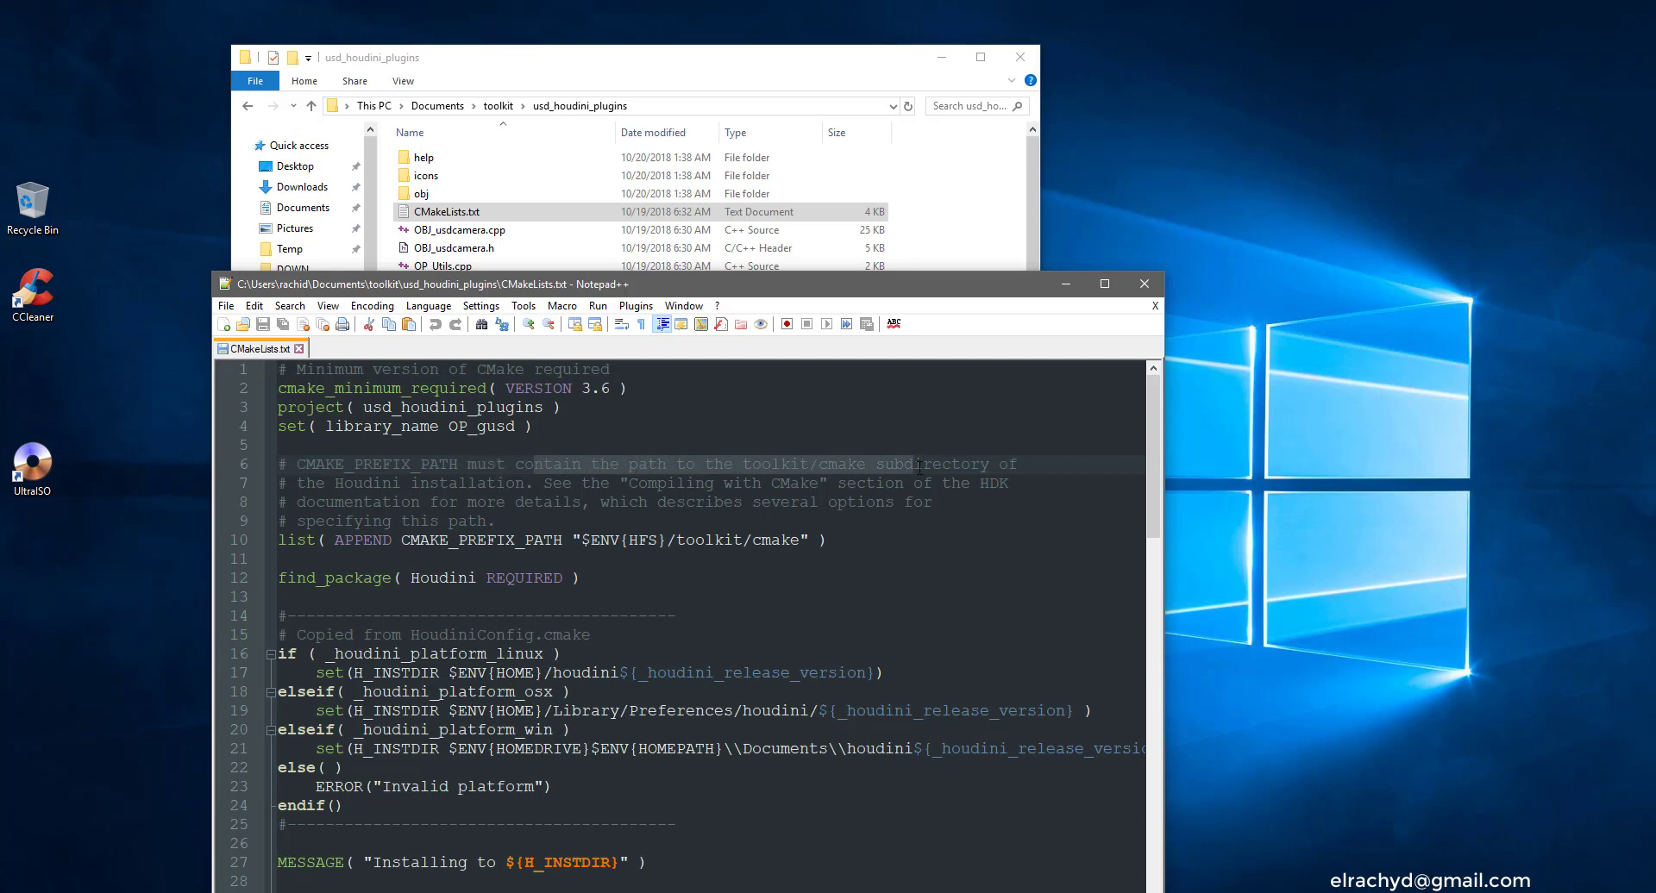
left_click(852, 467)
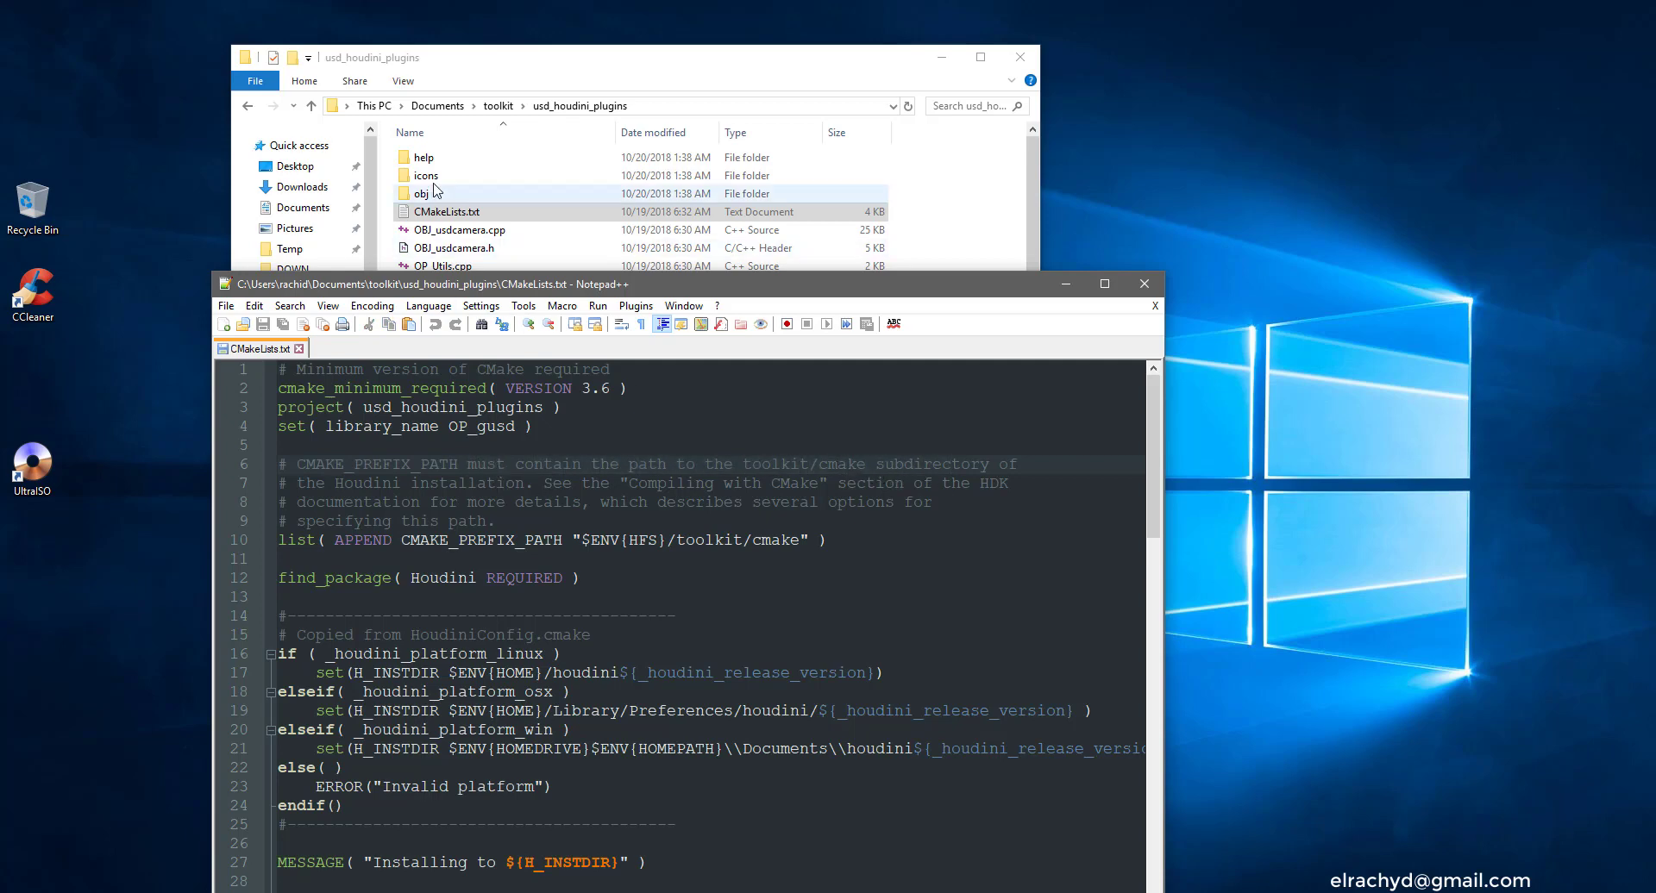
Check the toolkit\cmake folder in Explorer, return to Documents, and close Notepad++
left_click(332, 107)
left_click(310, 106)
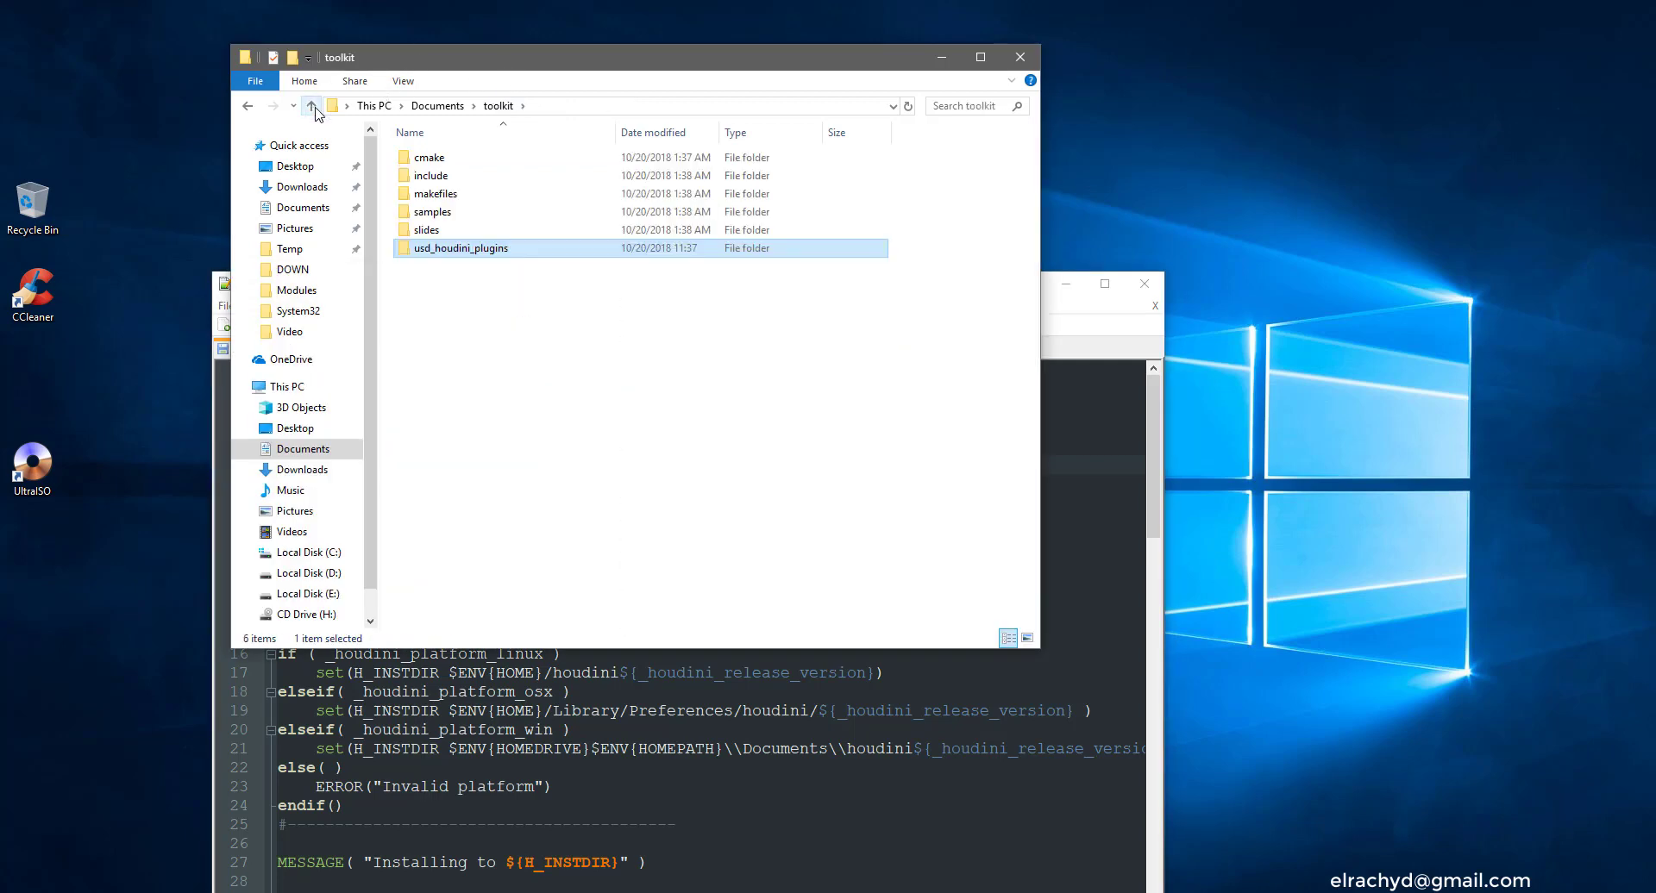
left_click(430, 159)
double_click(431, 158)
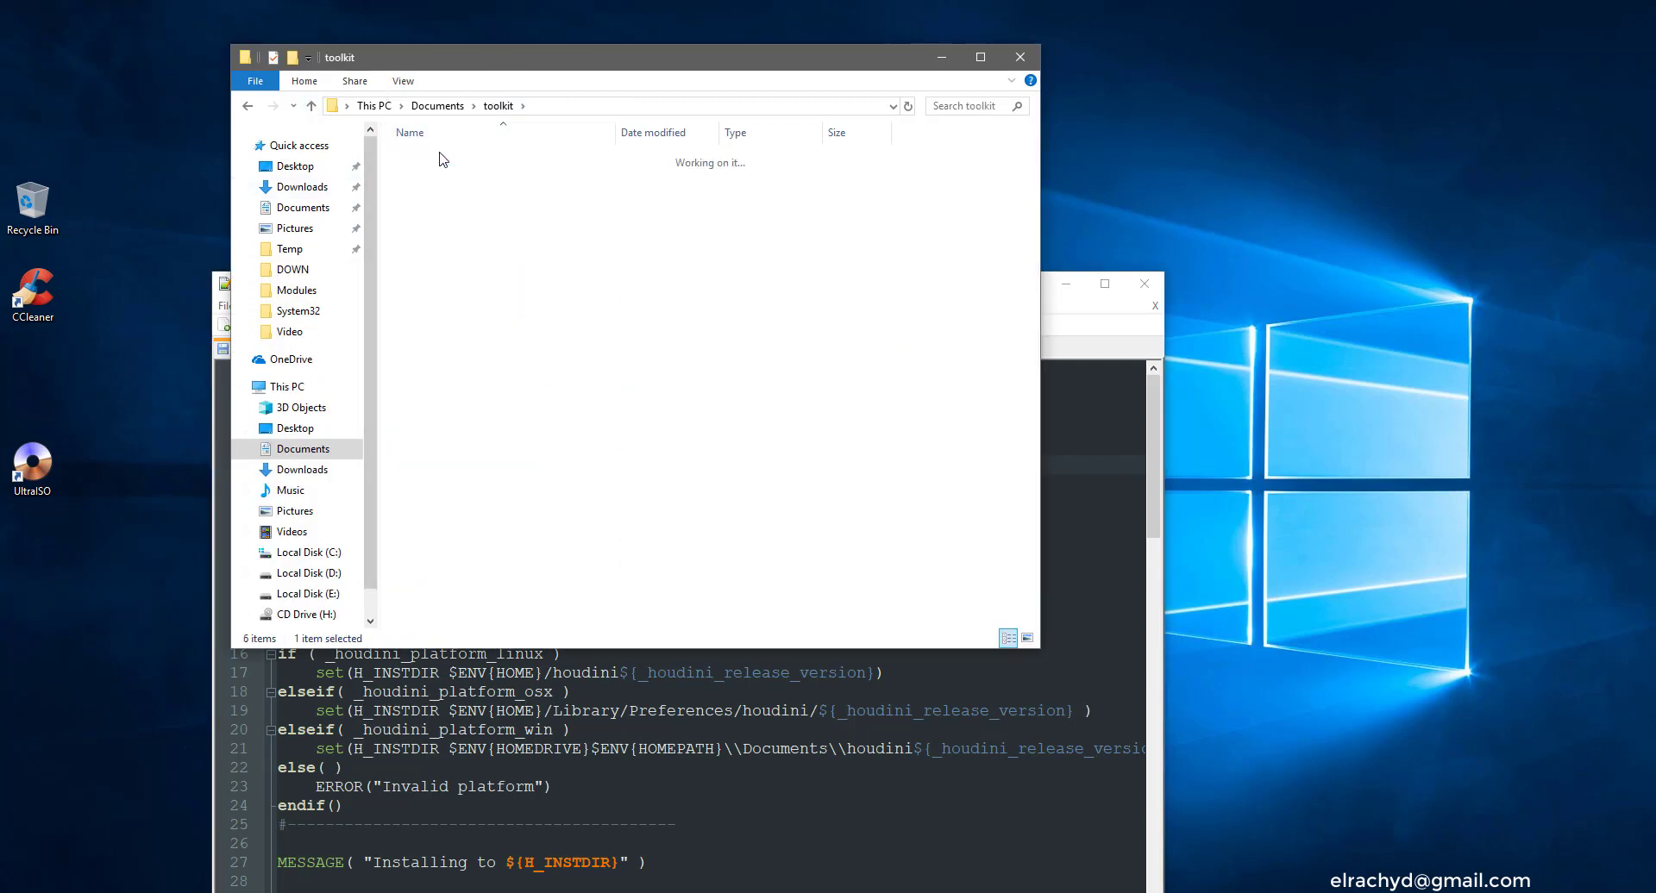
left_click(312, 106)
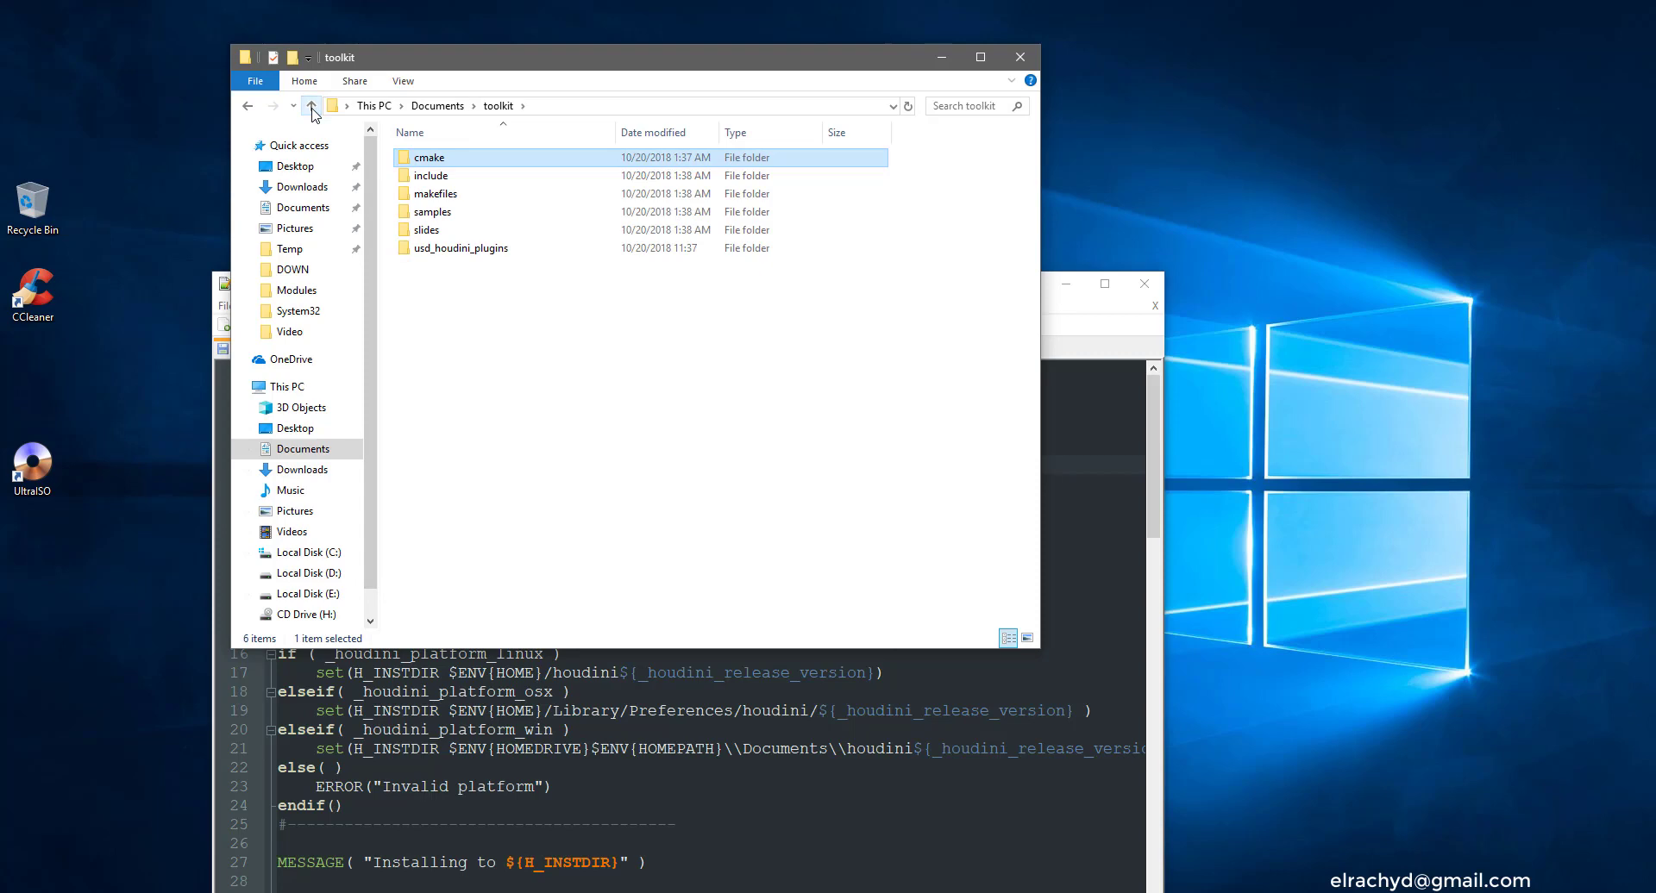
left_click(312, 106)
left_click(842, 477)
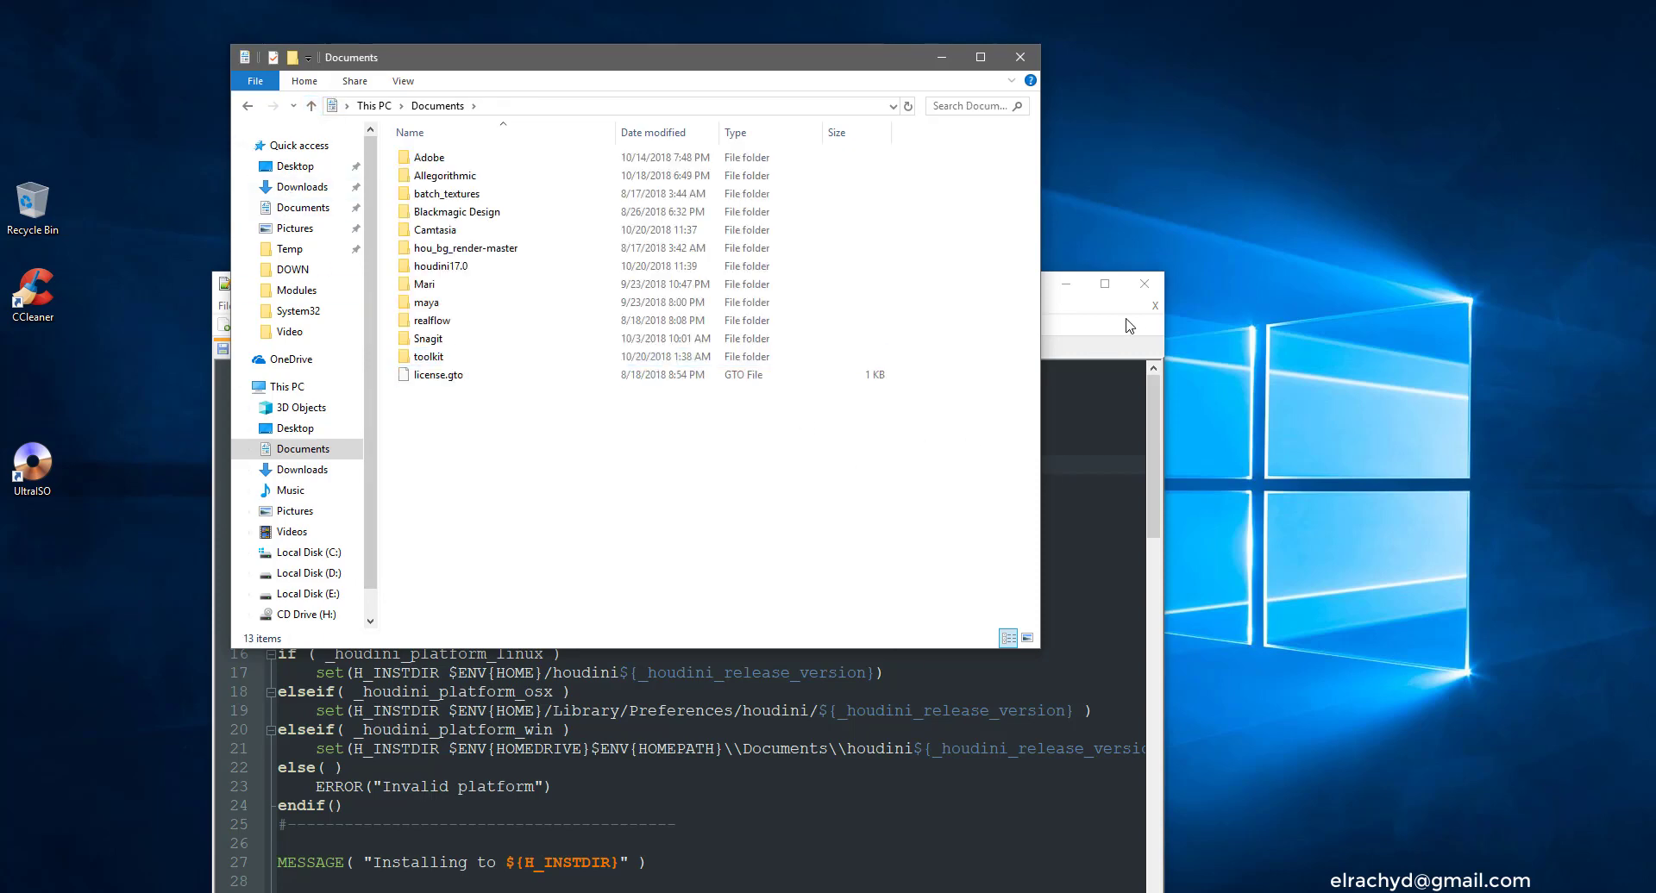
left_click(1157, 311)
left_click(1144, 285)
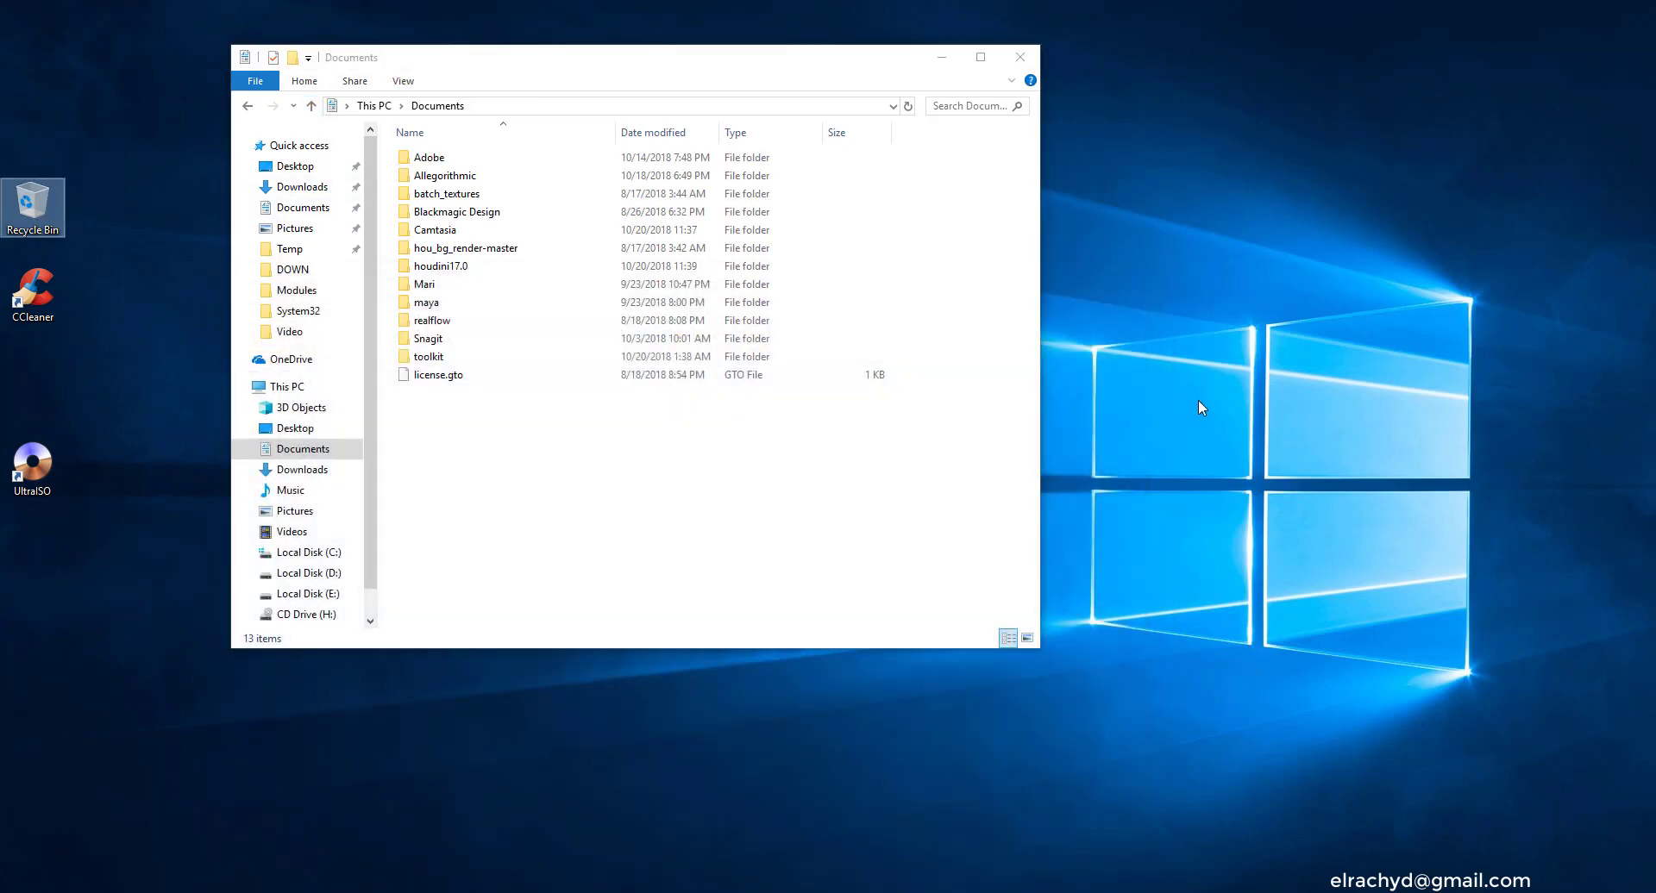
From This PC properties, reach Advanced system settings and the Environment Variables list
key("super+e")
right_click(881, 603)
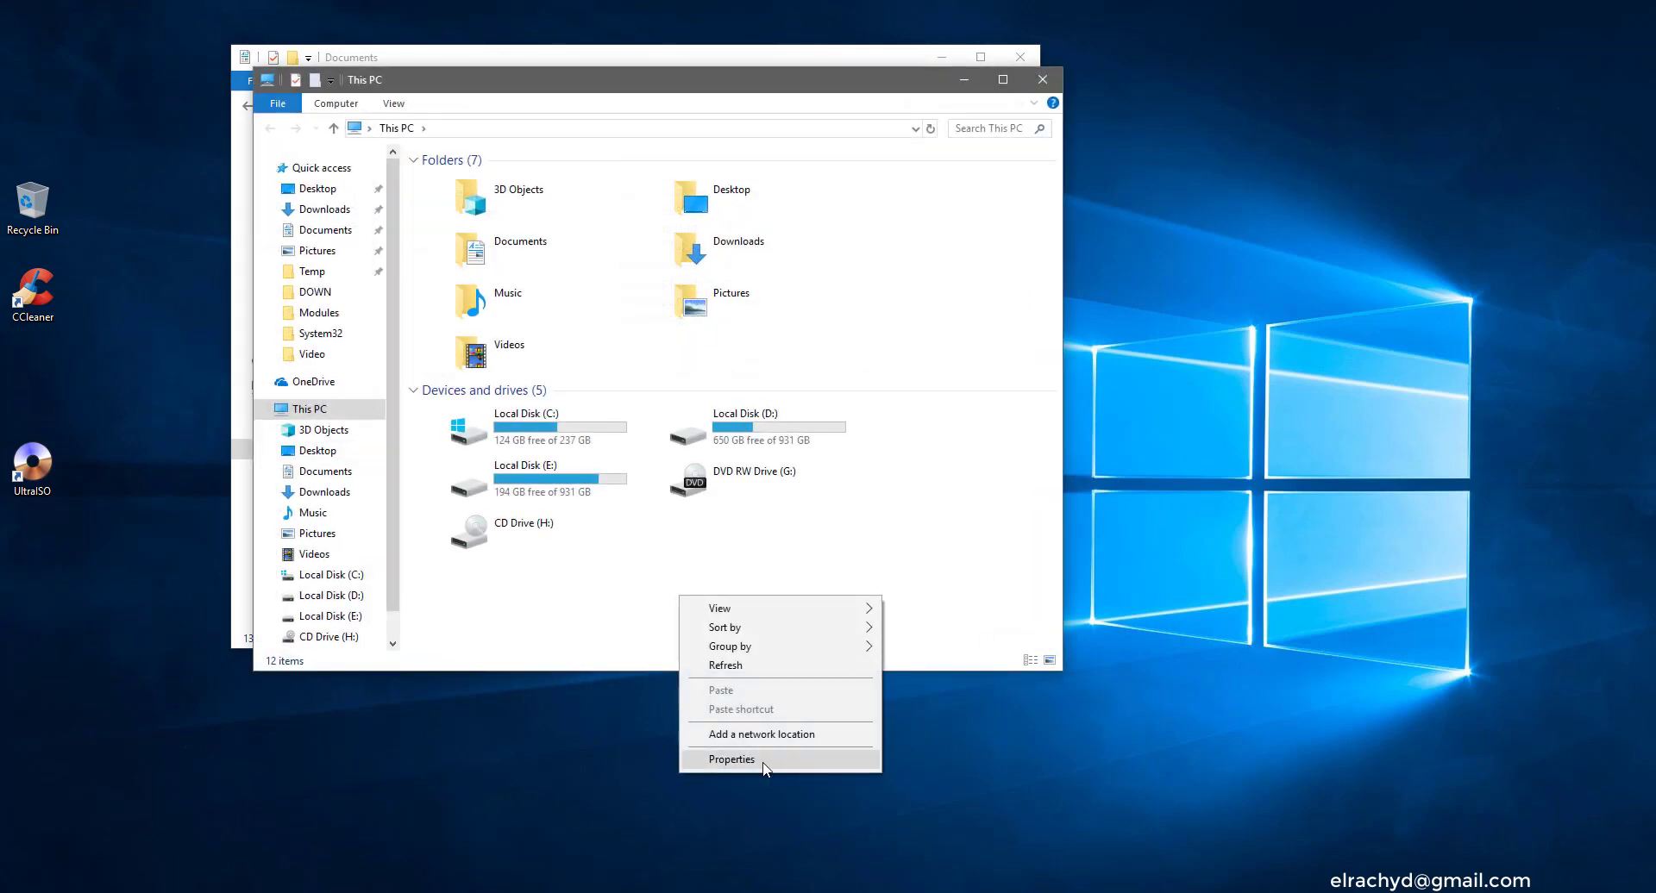
left_click(753, 758)
left_click(603, 298)
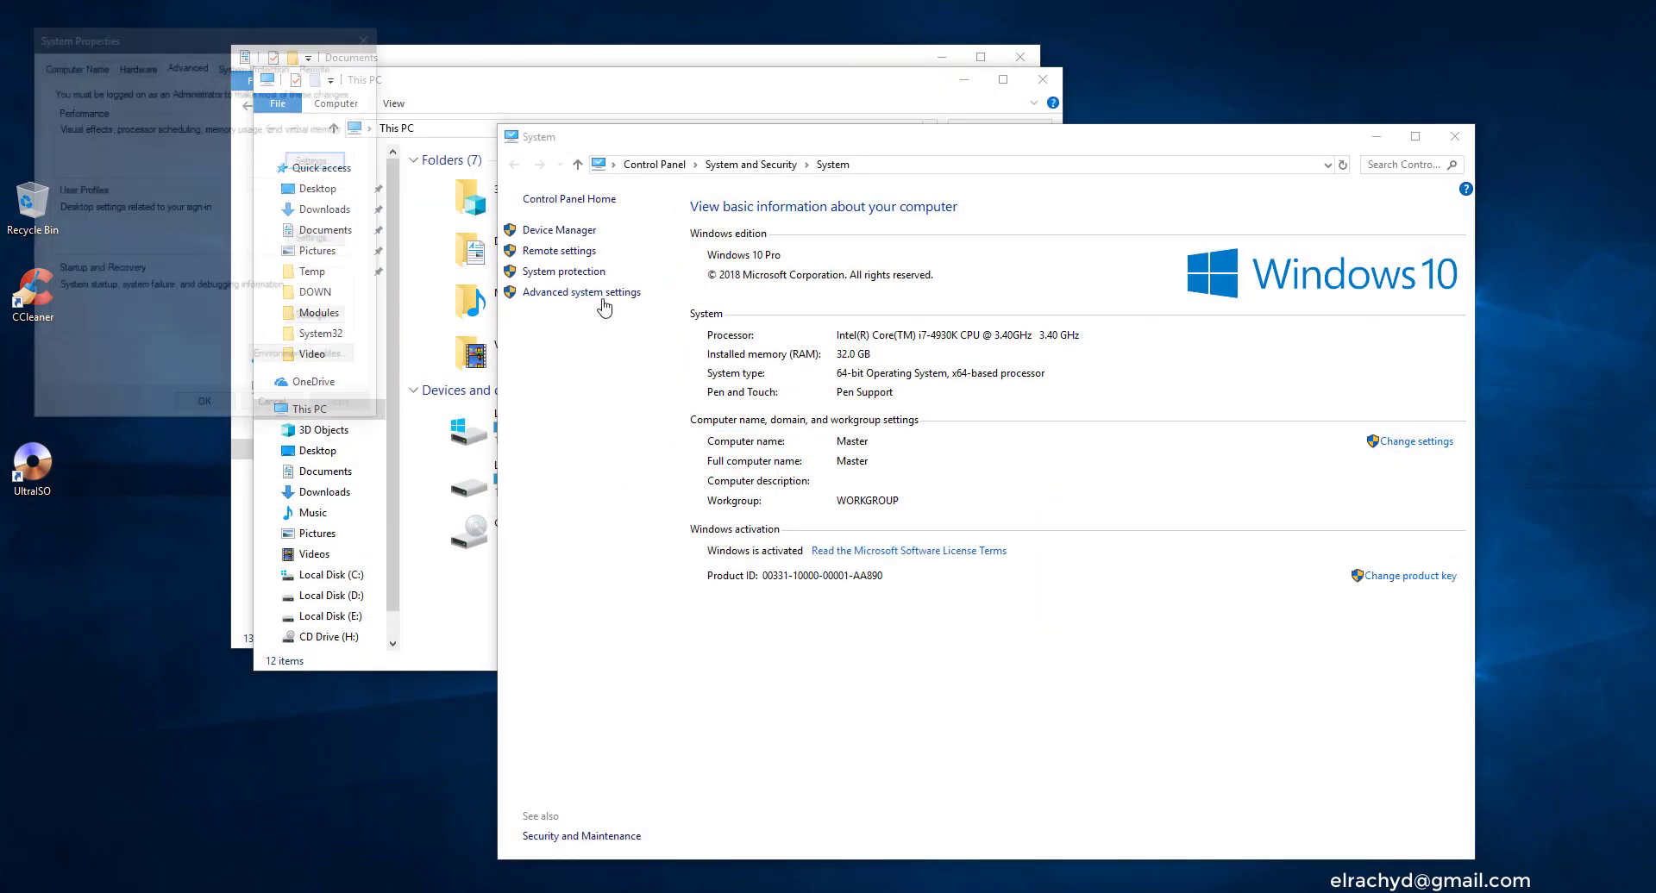
key("alt+n")
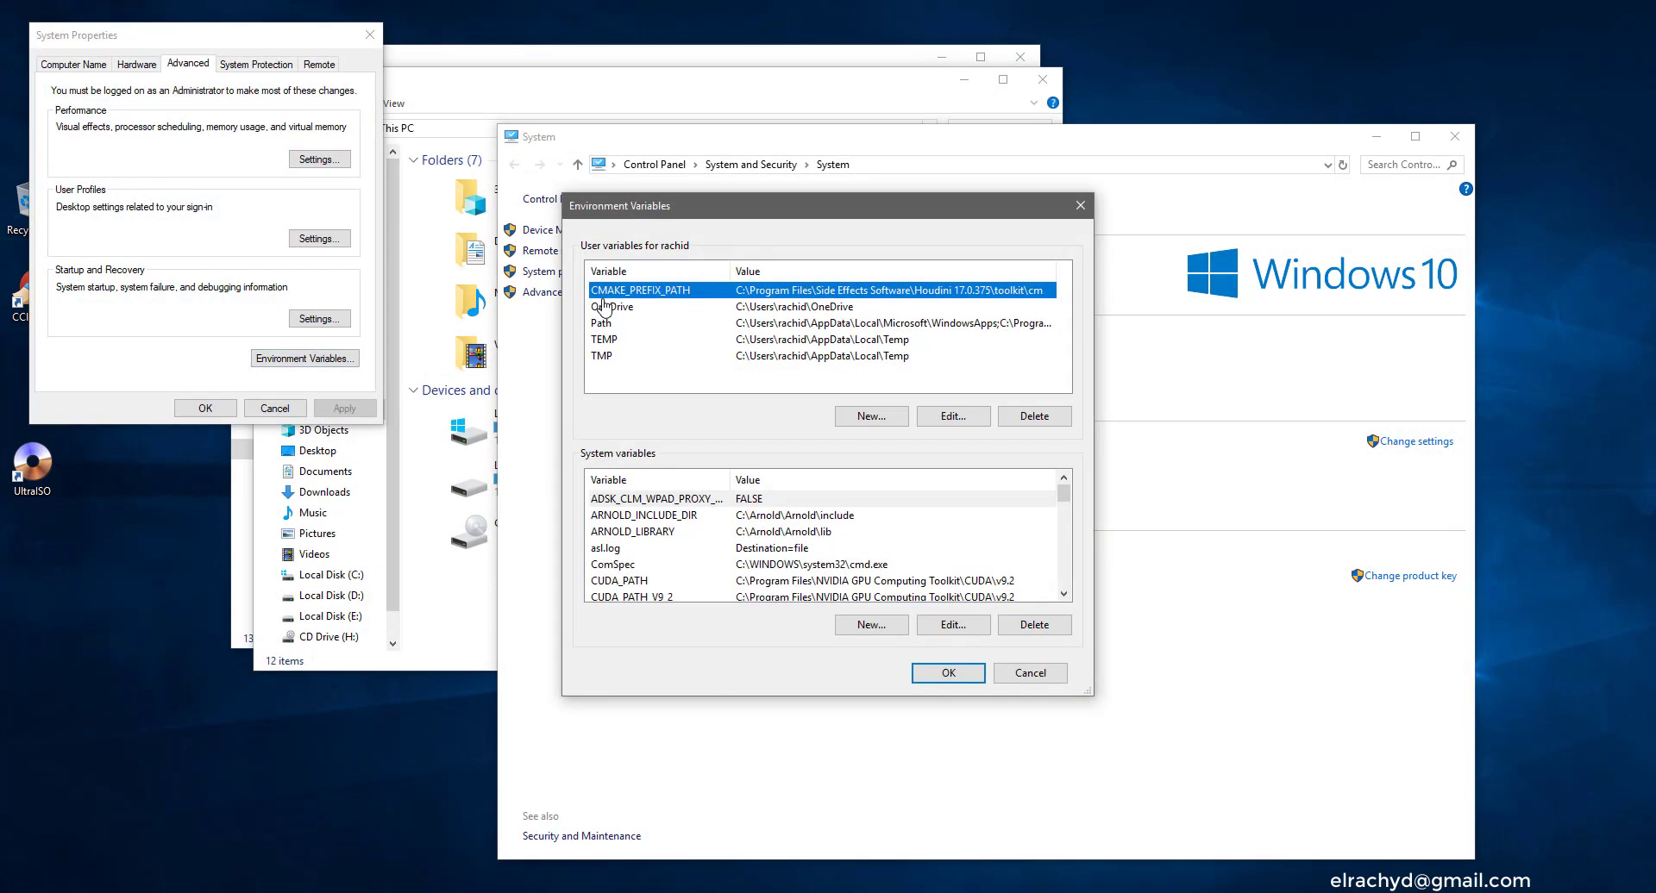
Check CMAKE_PREFIX_PATH's value and Path's Houdini bin entry, then close the dialogs unchanged
key("alt+e")
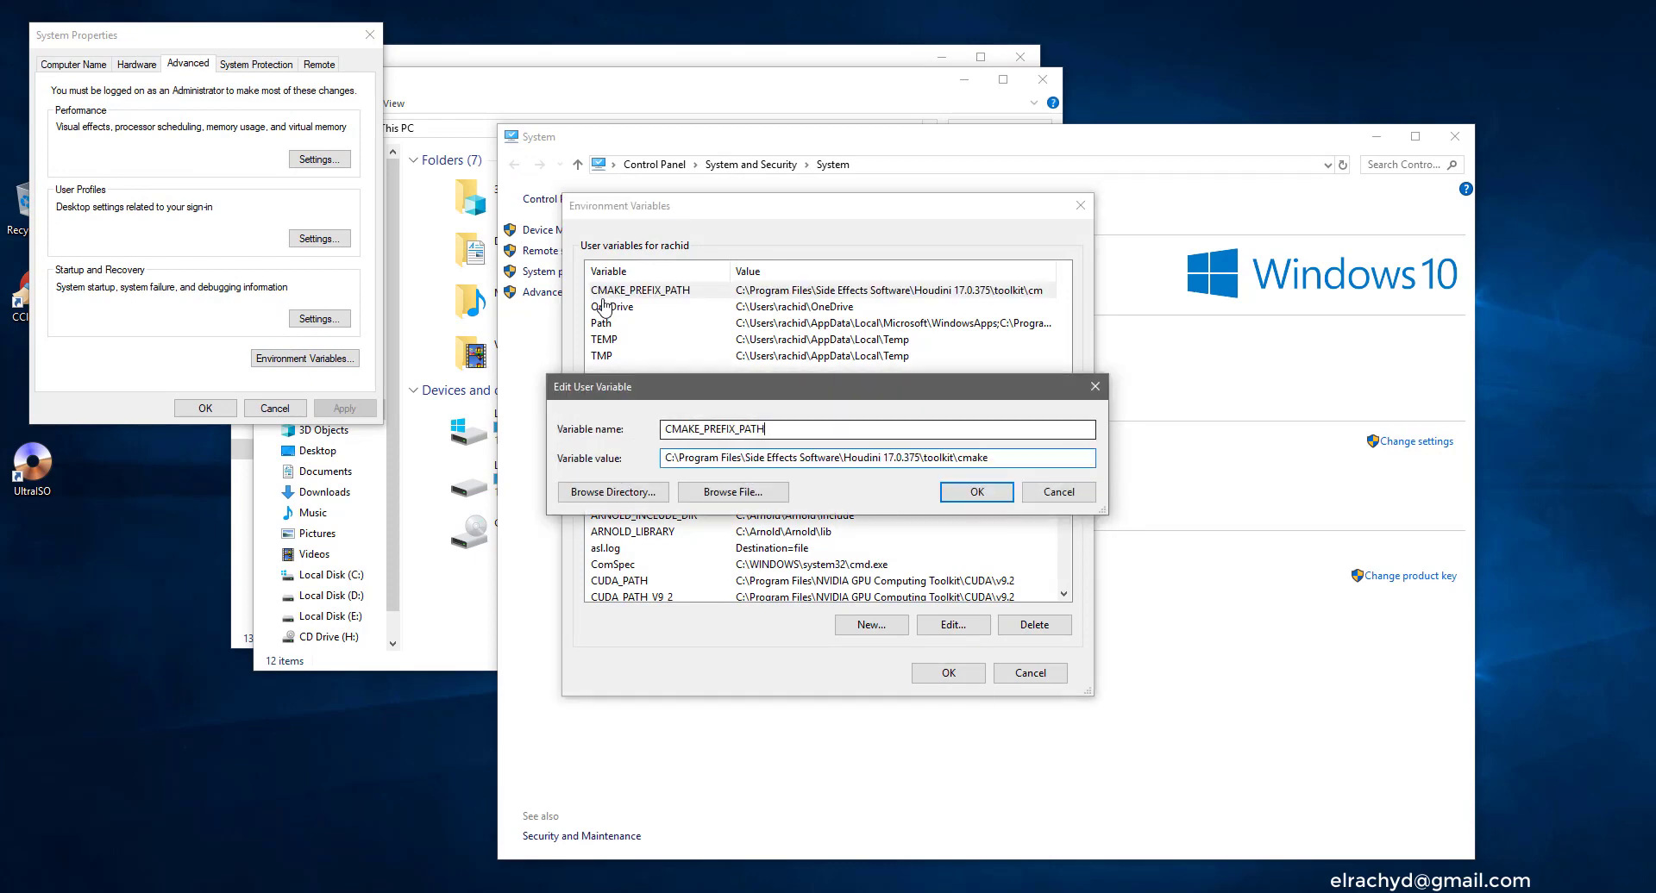
key("Tab")
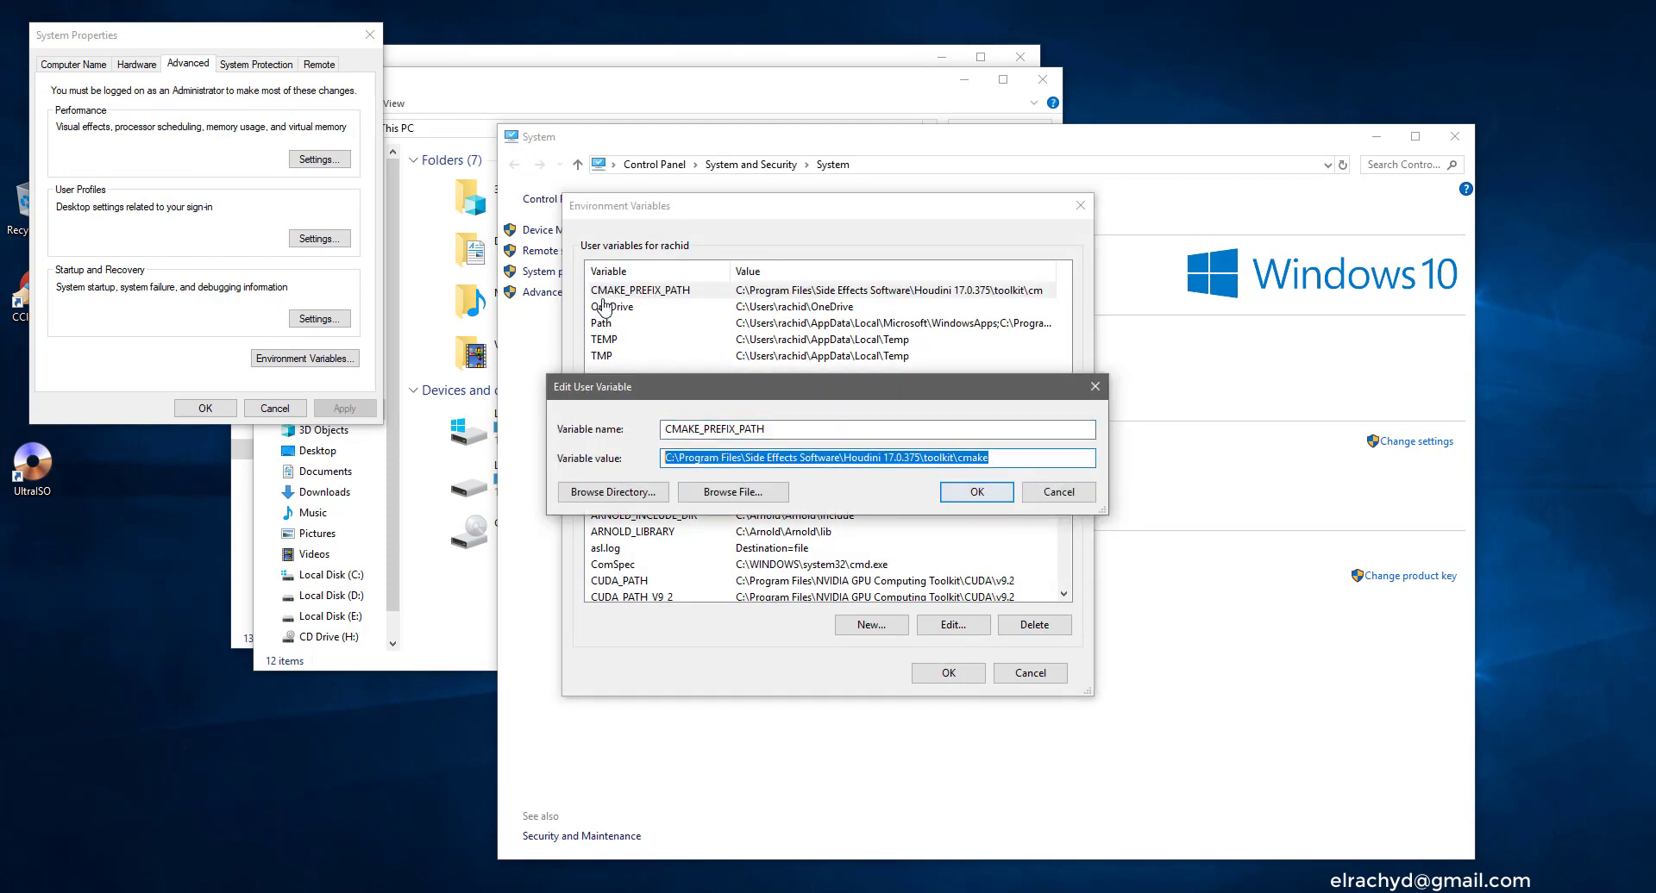
key("Return")
key("Down")
key("Down")
key("alt+e")
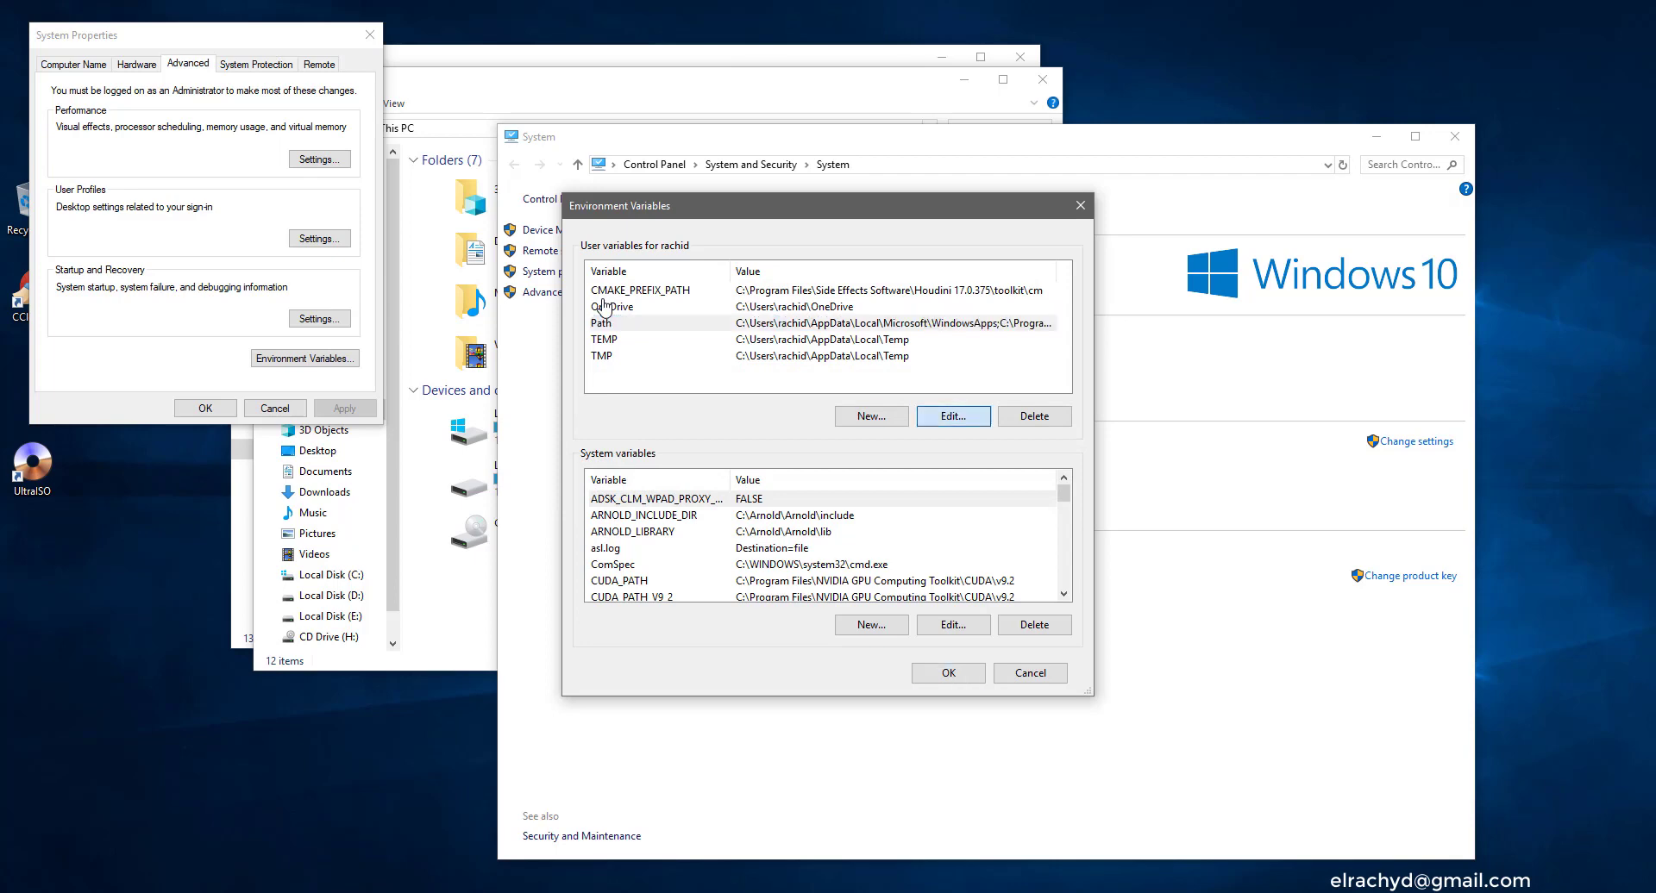
key("Down")
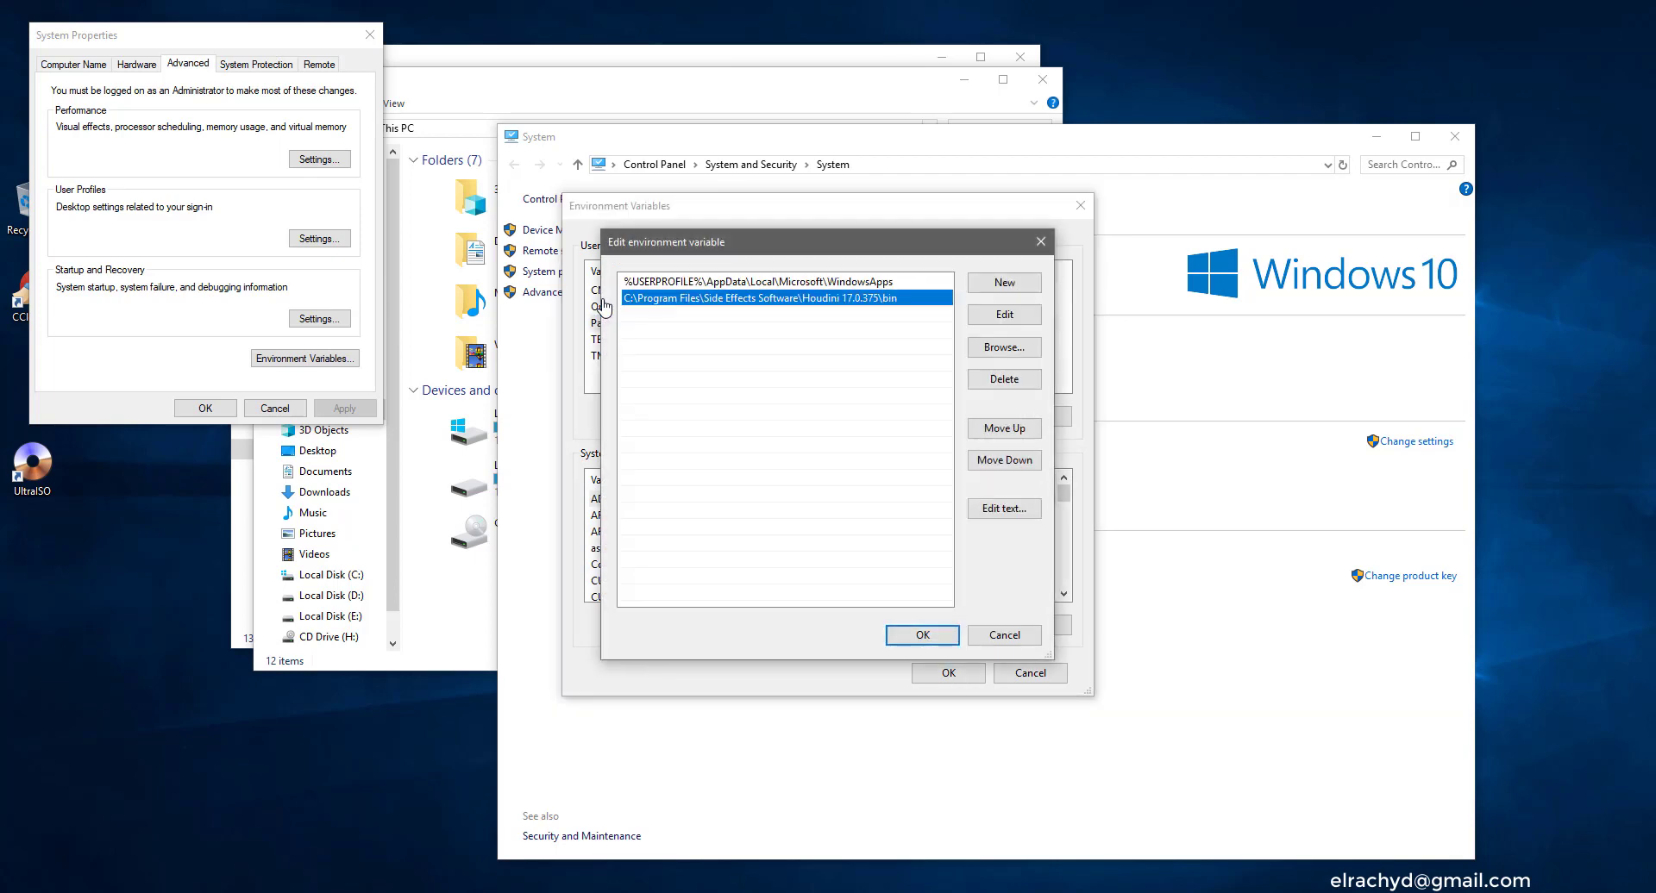
key("Return")
key("Return")
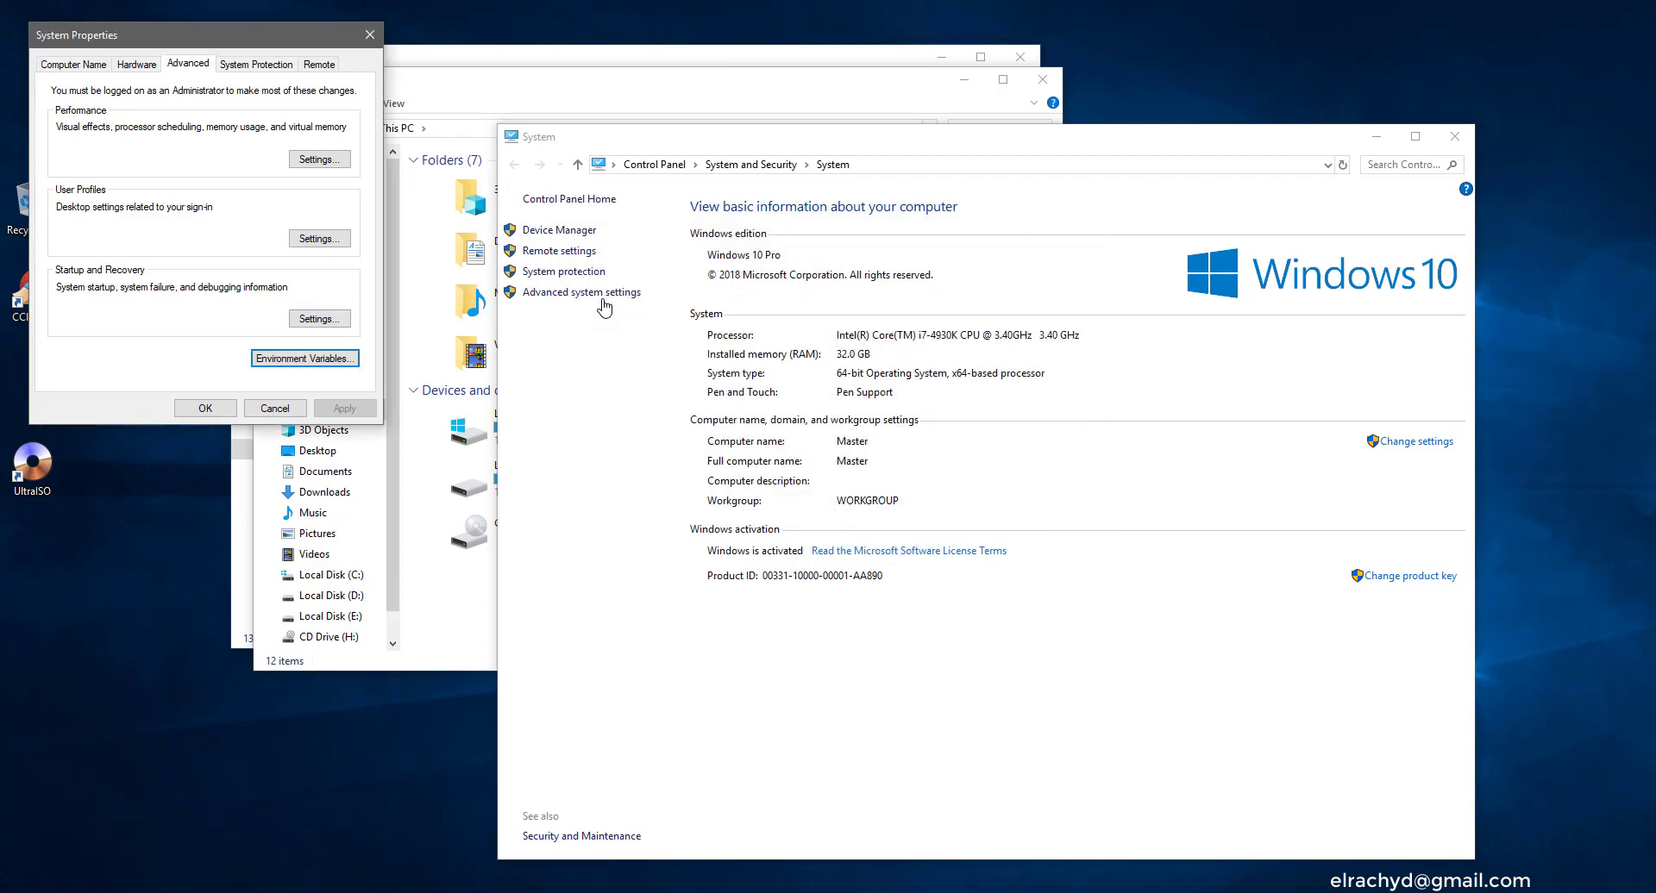
key("Return")
Close the System and This PC windows and open Documents\toolkit\usd_houdini_plugins
left_click(1454, 136)
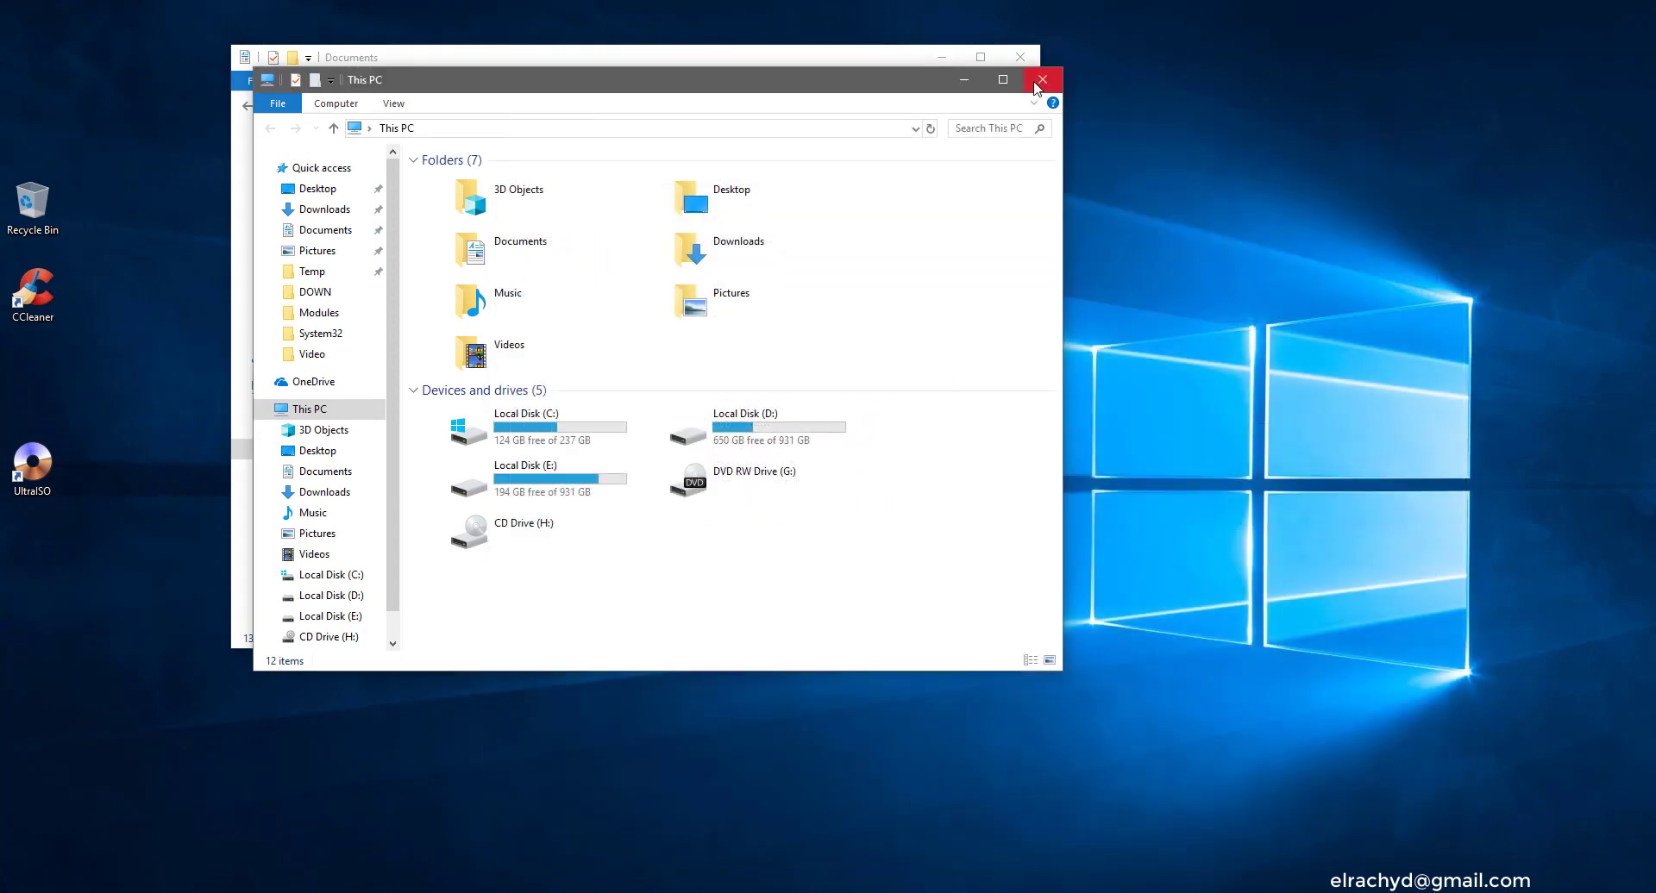
left_click(1043, 79)
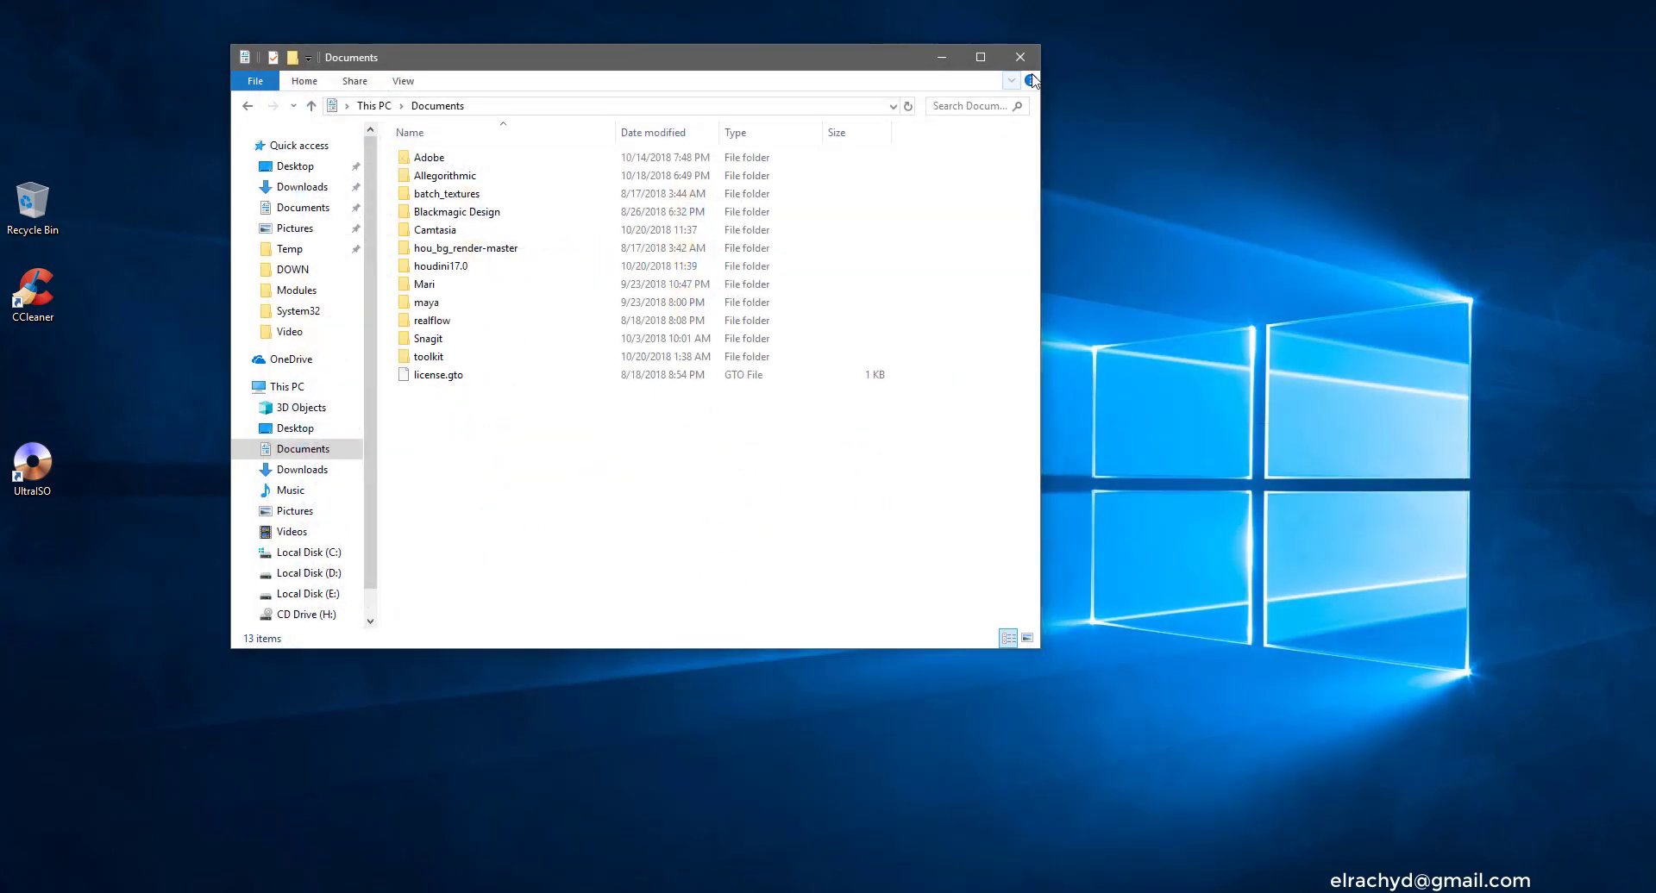
double_click(429, 357)
double_click(481, 248)
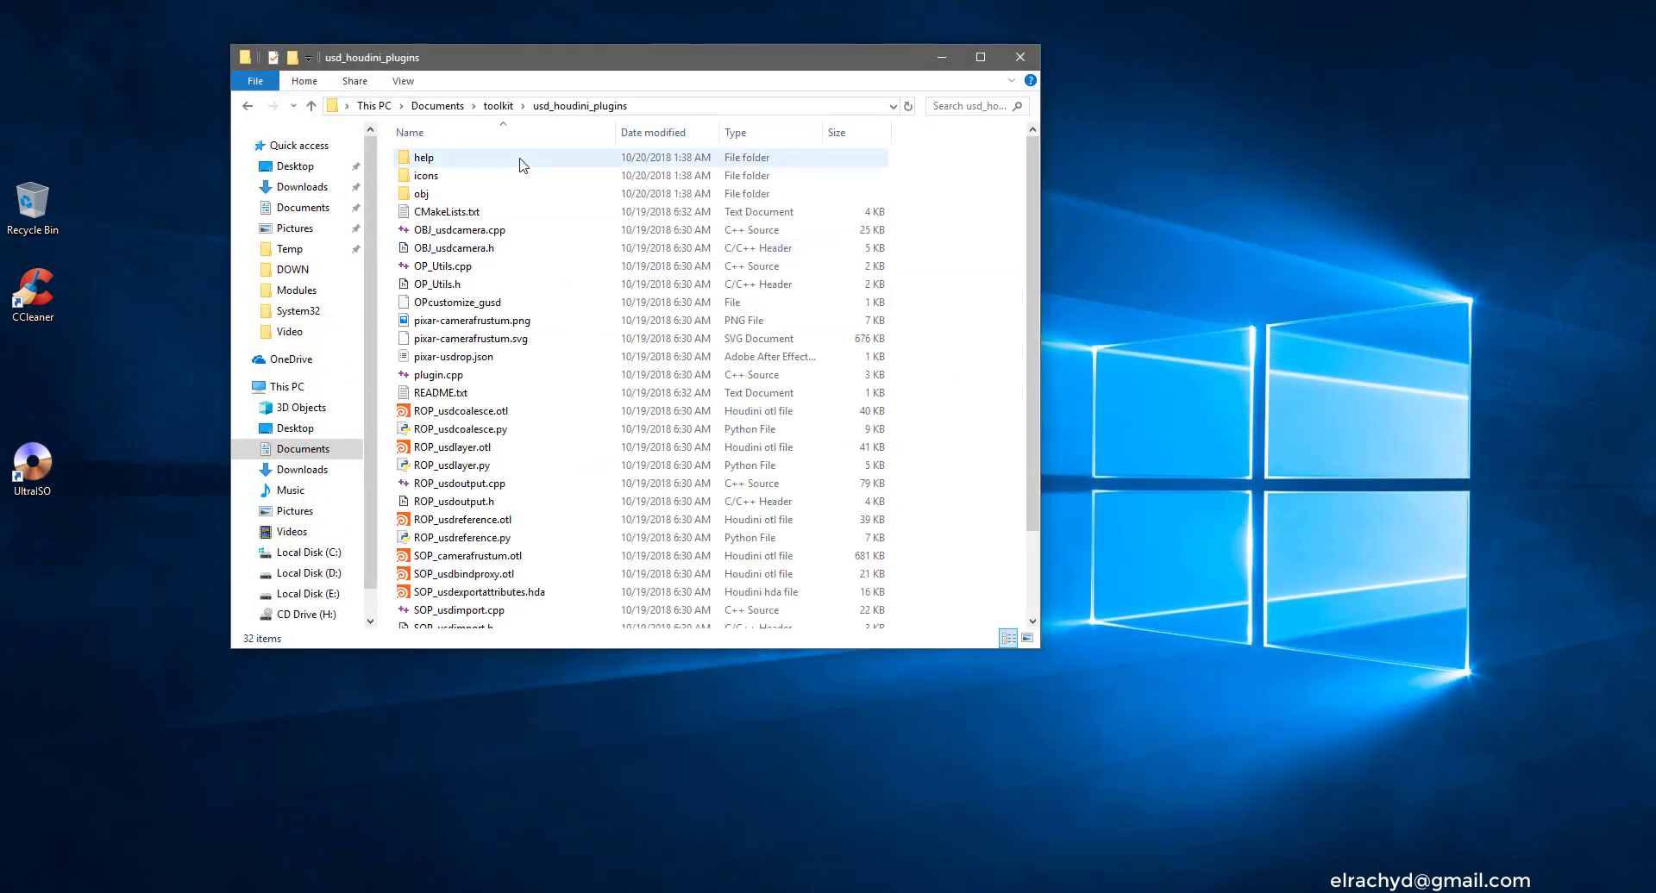
Create a new folder named build and open a command window in it
right_click(958, 377)
mouse_move(841, 606)
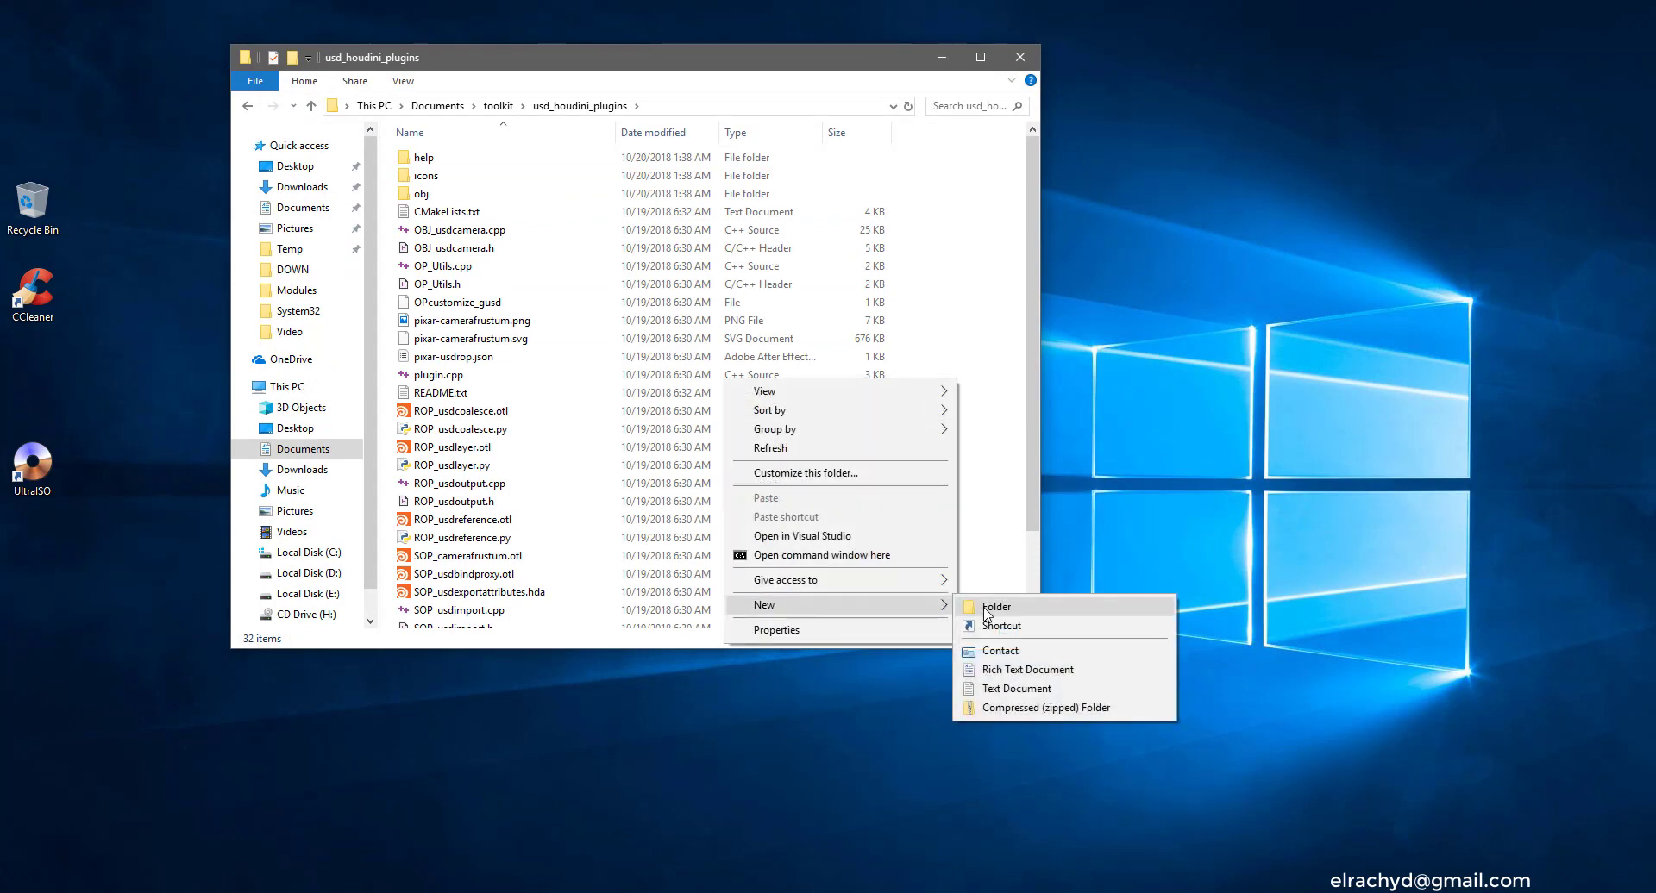
left_click(986, 614)
type("build")
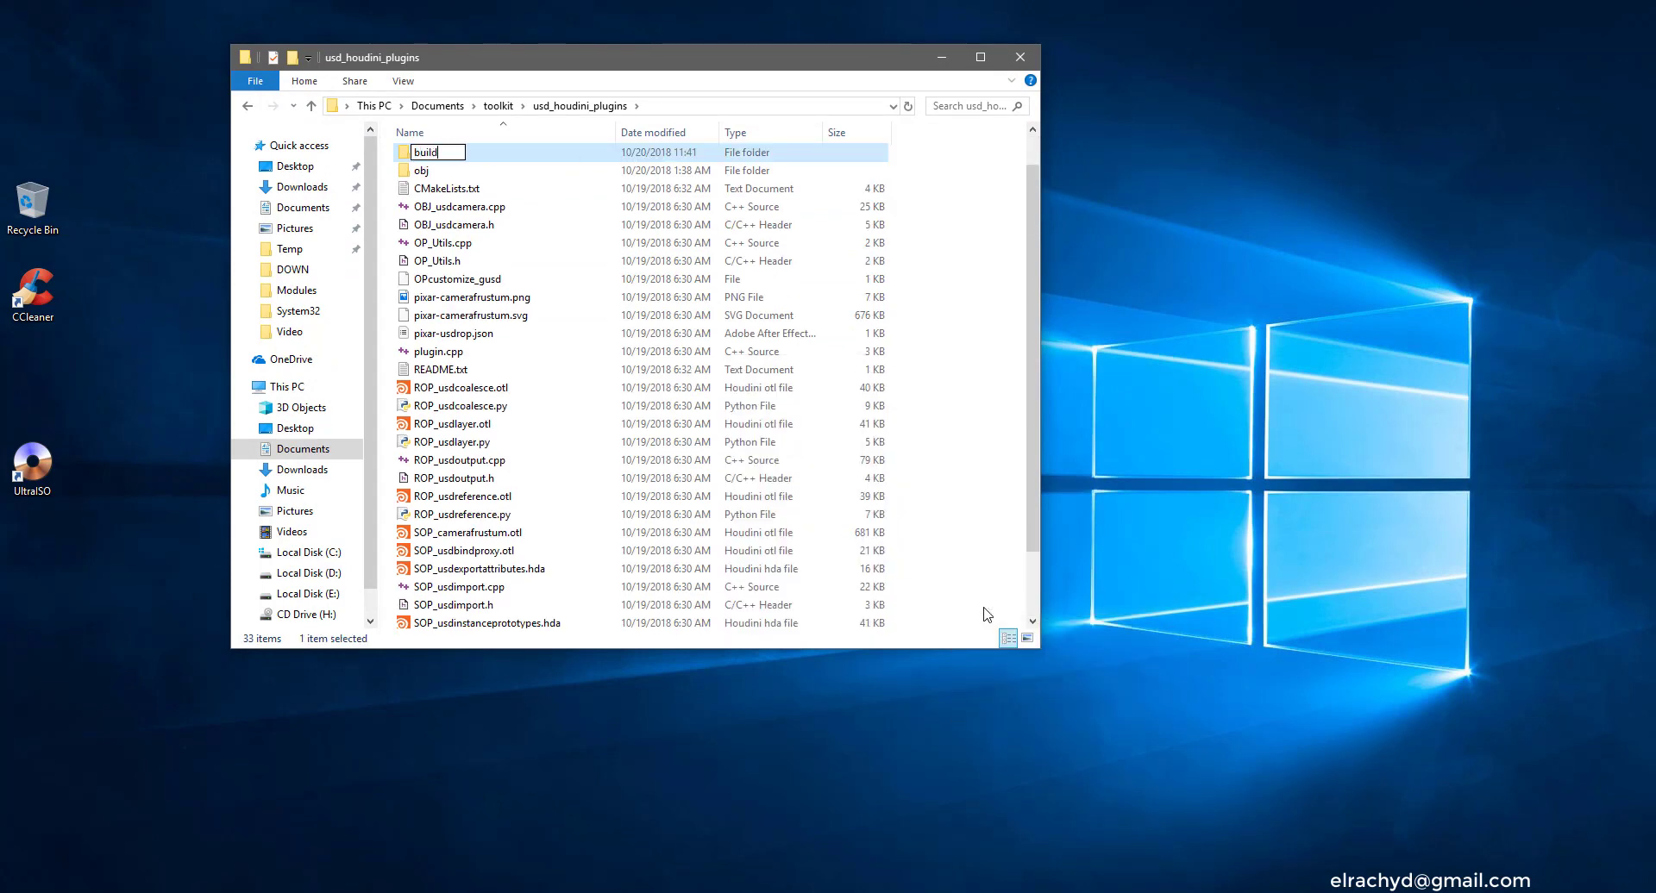
key("Return")
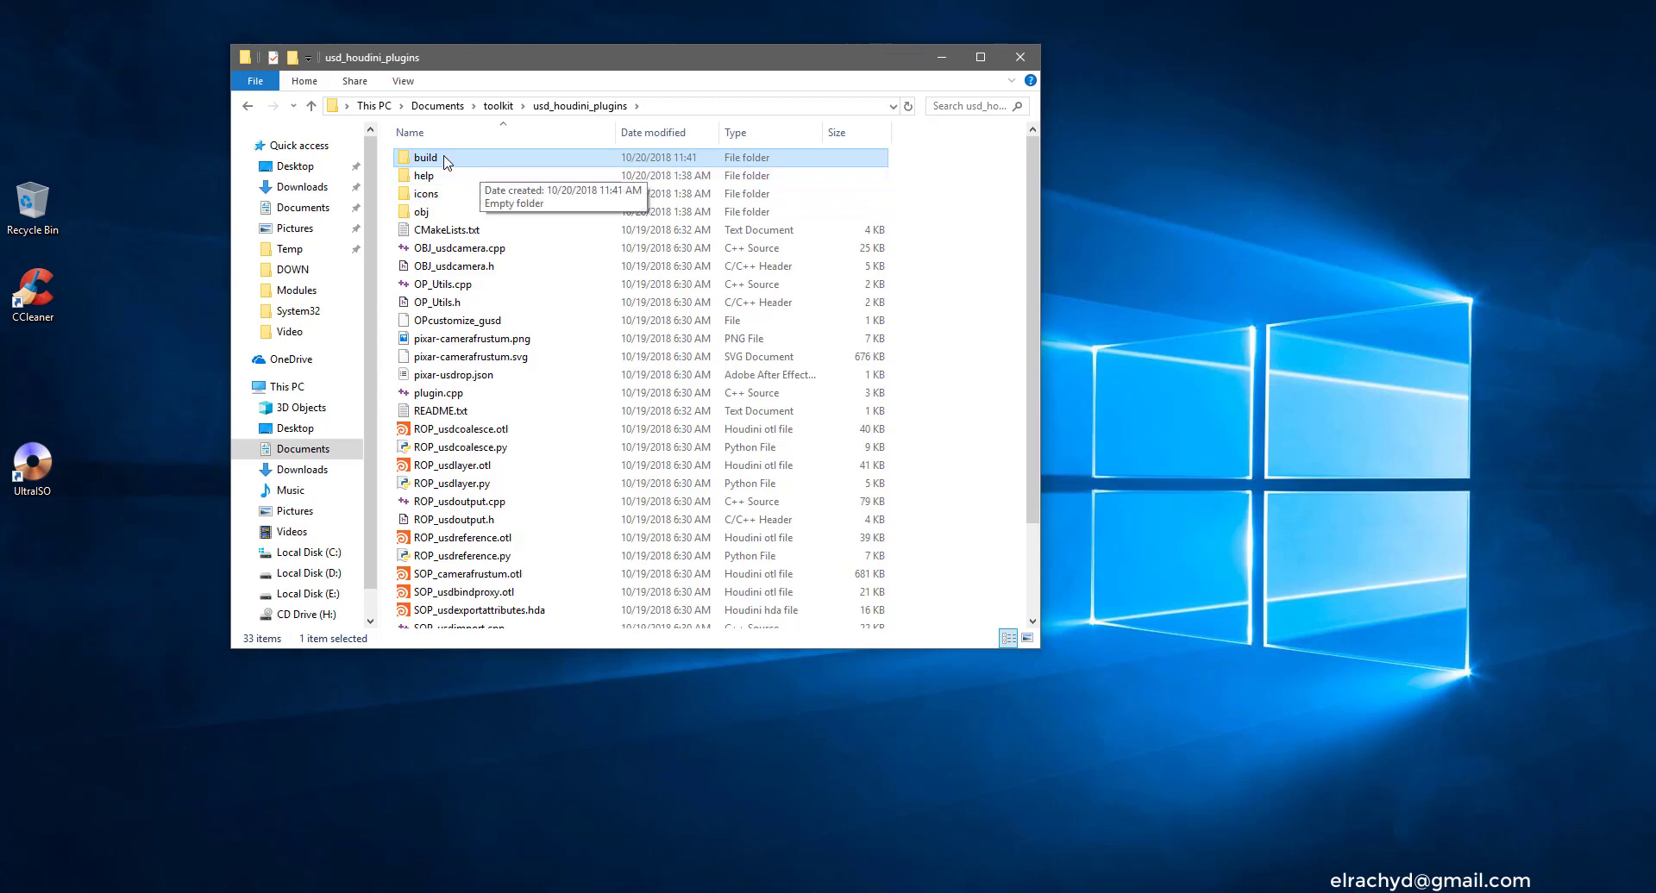
right_click(442, 158)
left_click(341, 246)
type("cmake -G \"Visual Studio 15 2017 Win64\" ../")
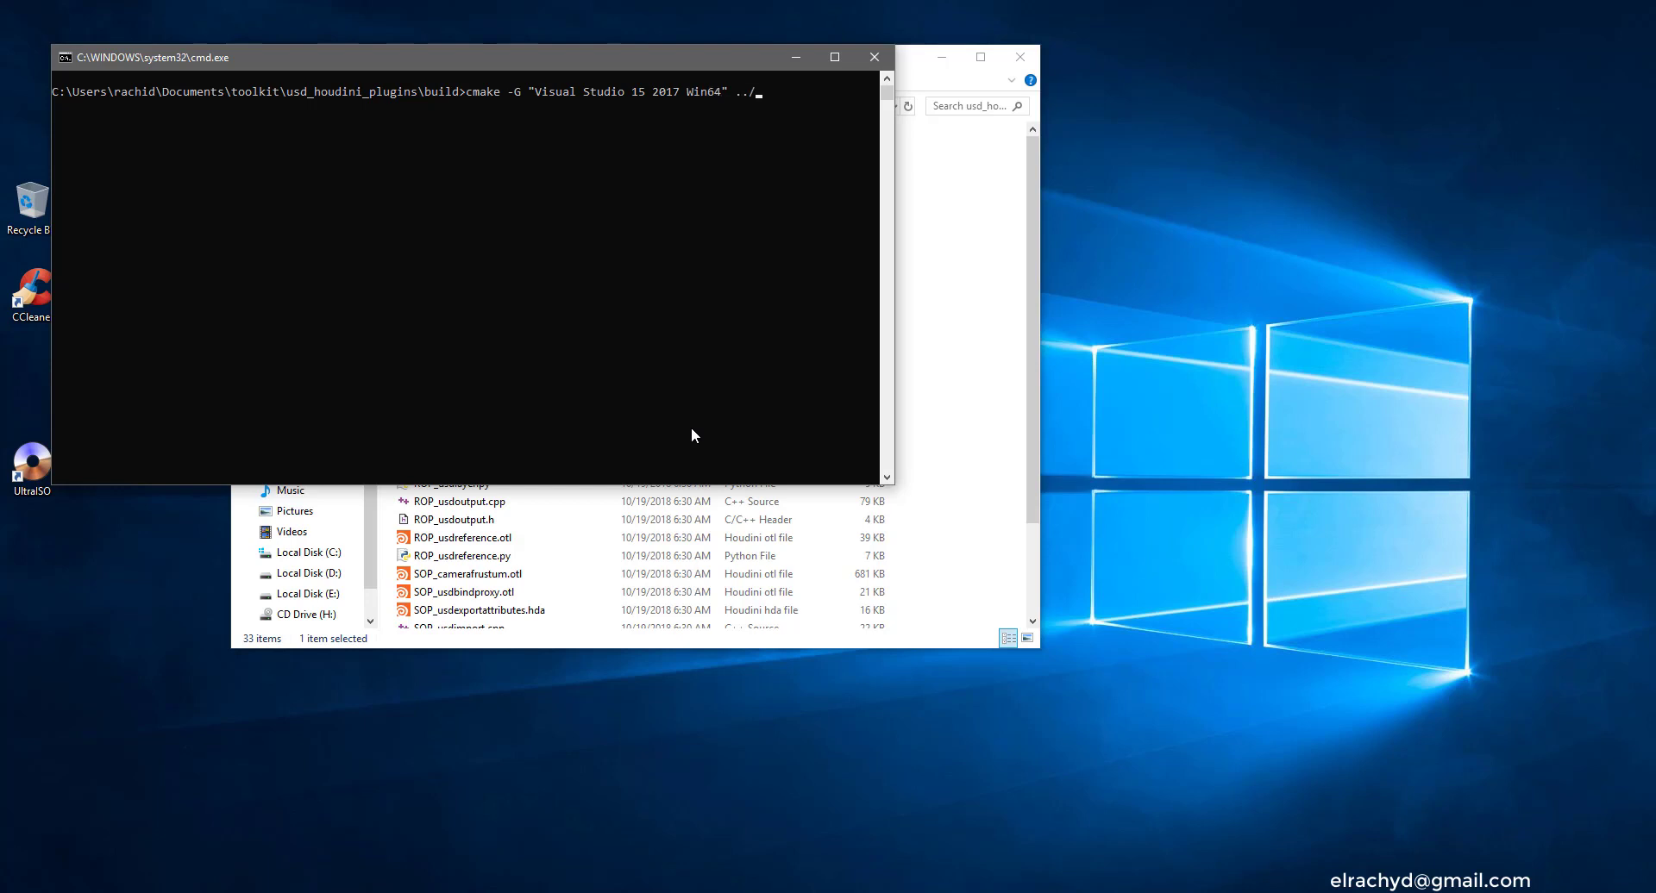
Run cmake -G "Visual Studio 15 2017 Win64" ../ to write the build files
key("Return")
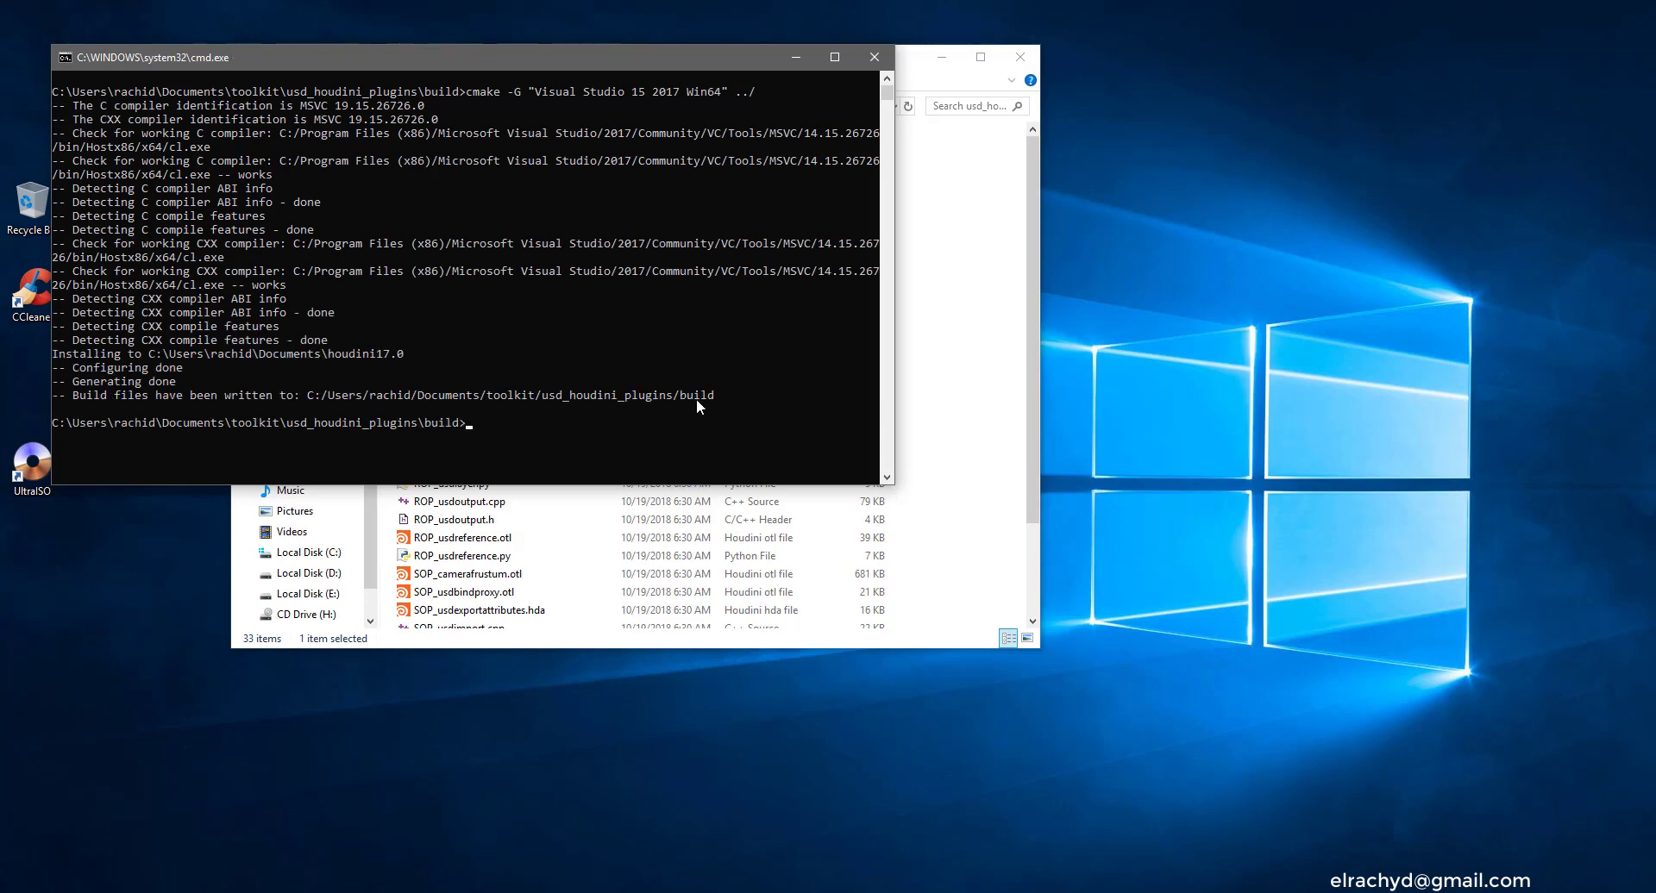
Close cmd, open usd_houdini_plugins.sln from the build folder, and switch the configuration to Release
left_click(873, 59)
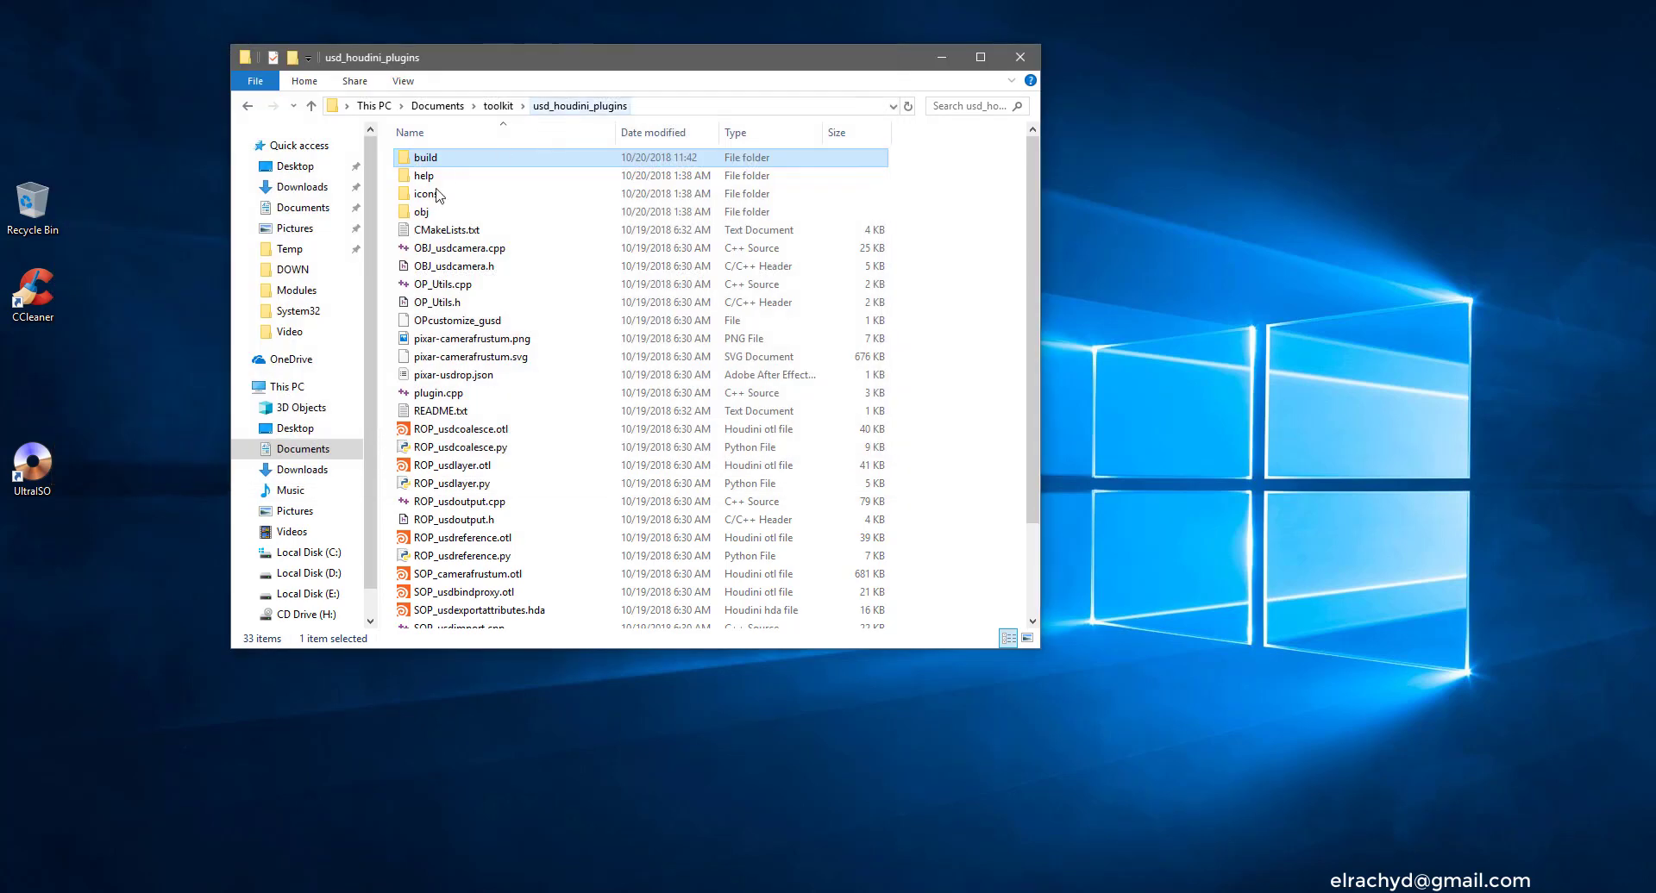
double_click(427, 175)
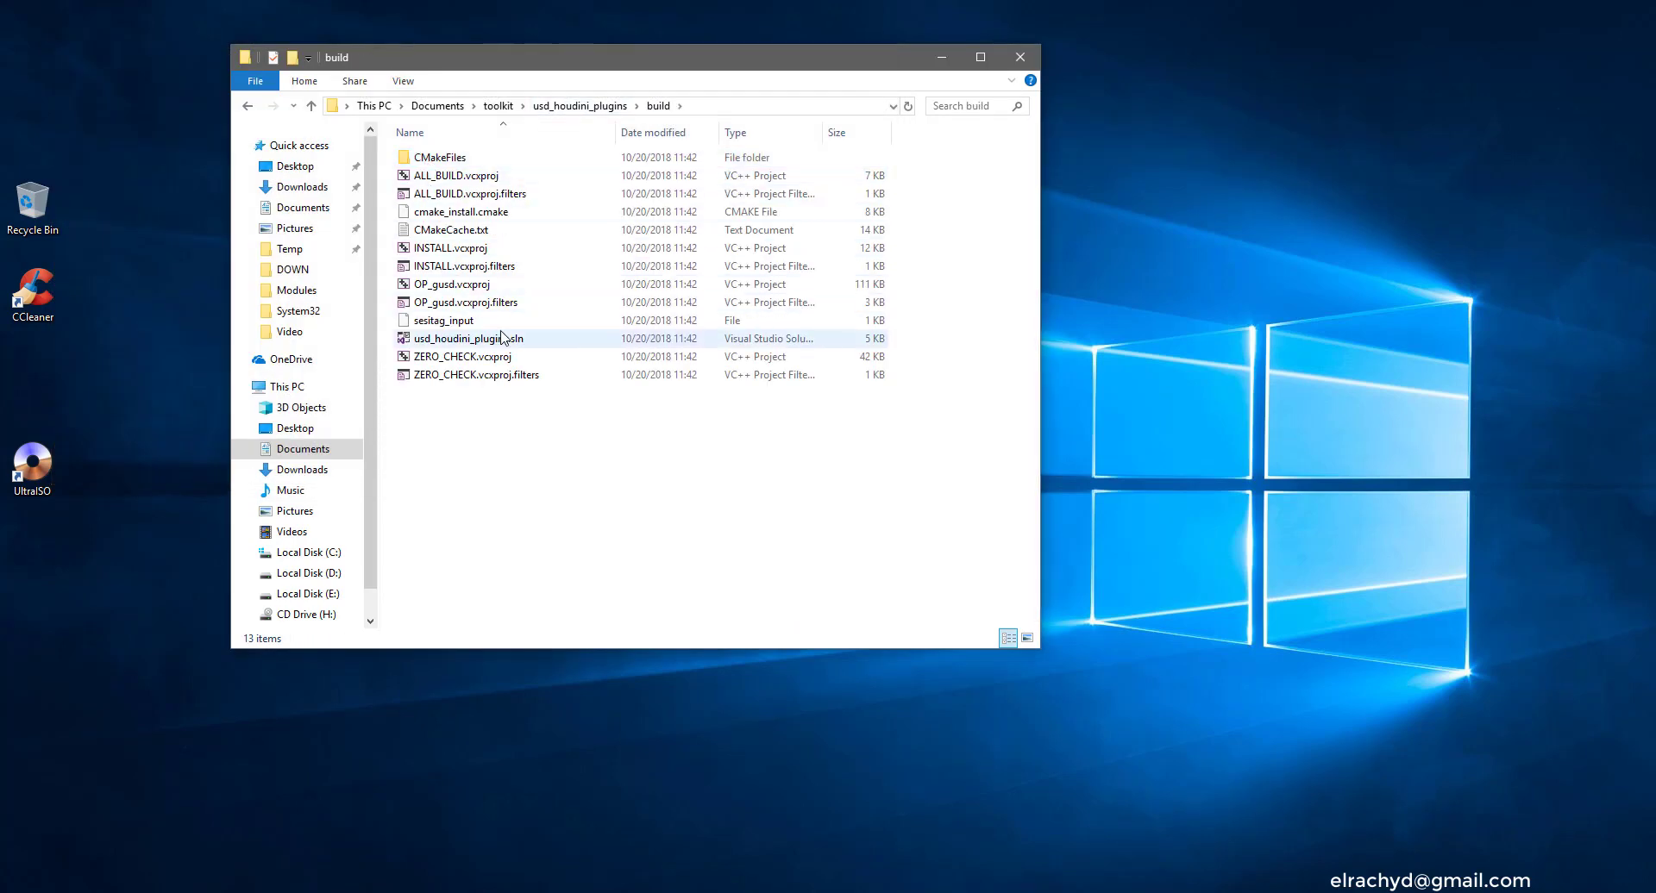
double_click(485, 340)
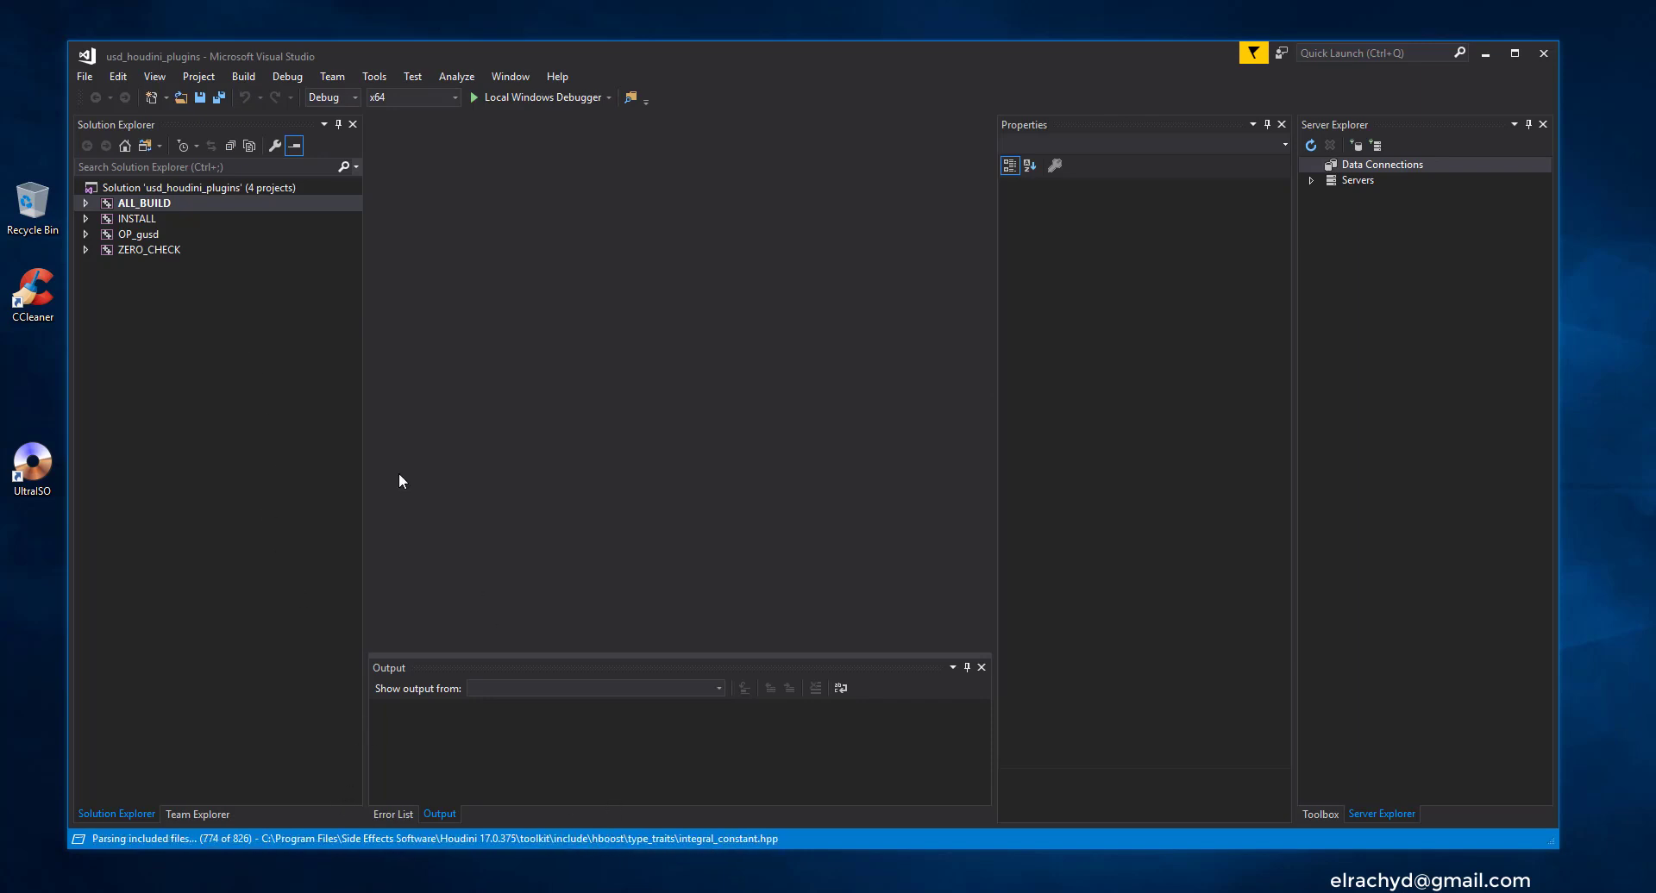
left_click(129, 218)
left_click(329, 98)
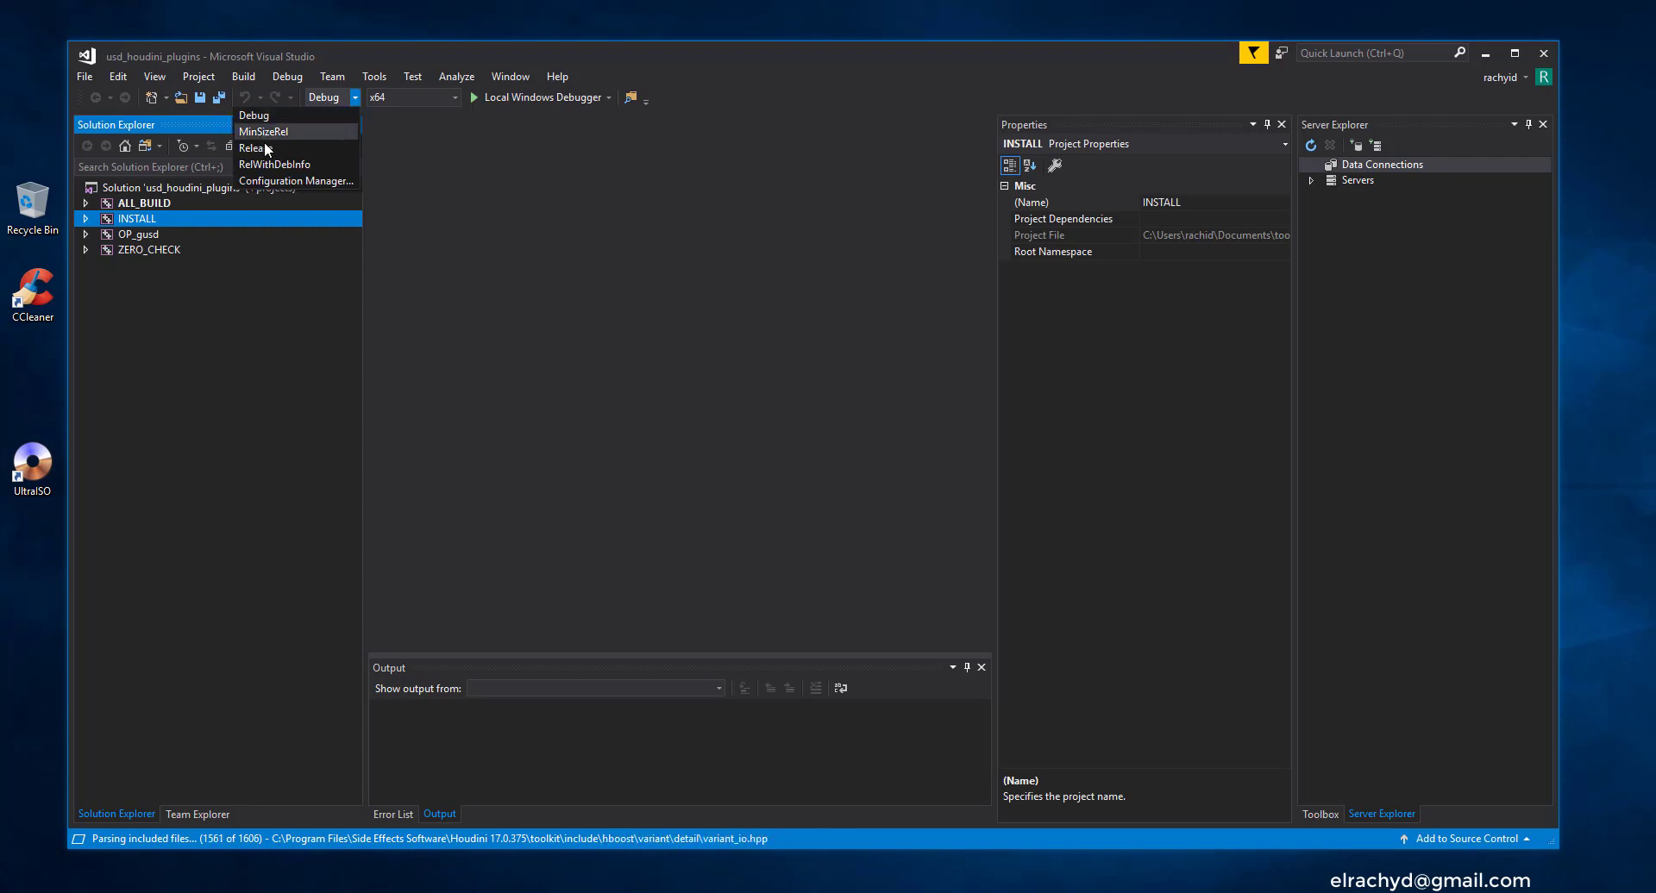
left_click(328, 145)
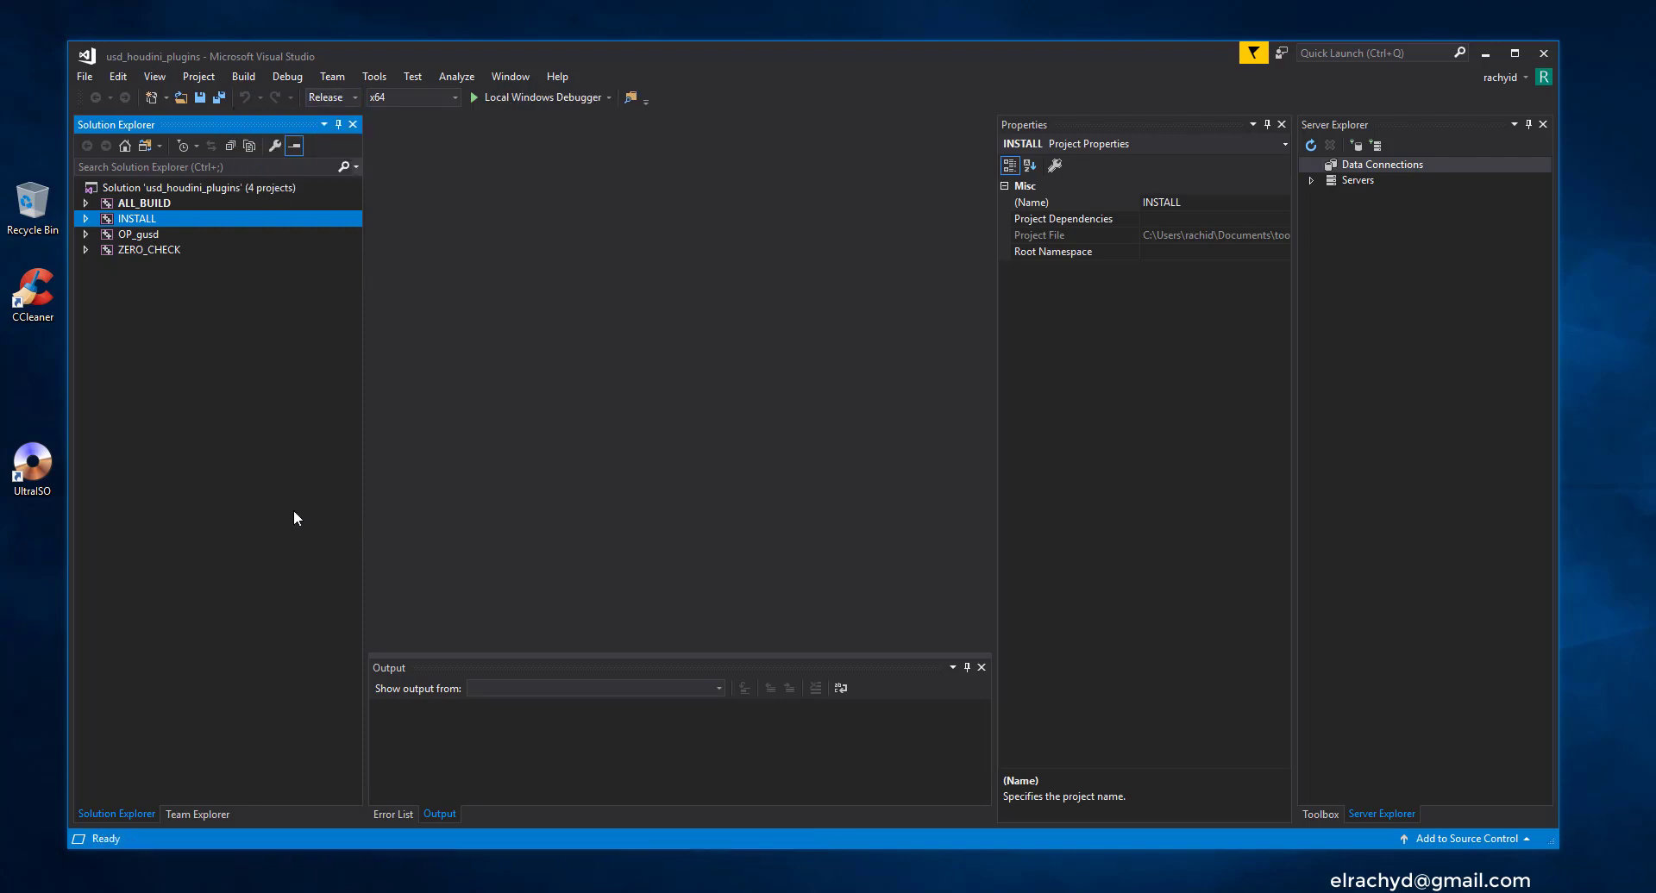
Glance at the INSTALL project's property pages, then build the INSTALL project
right_click(153, 220)
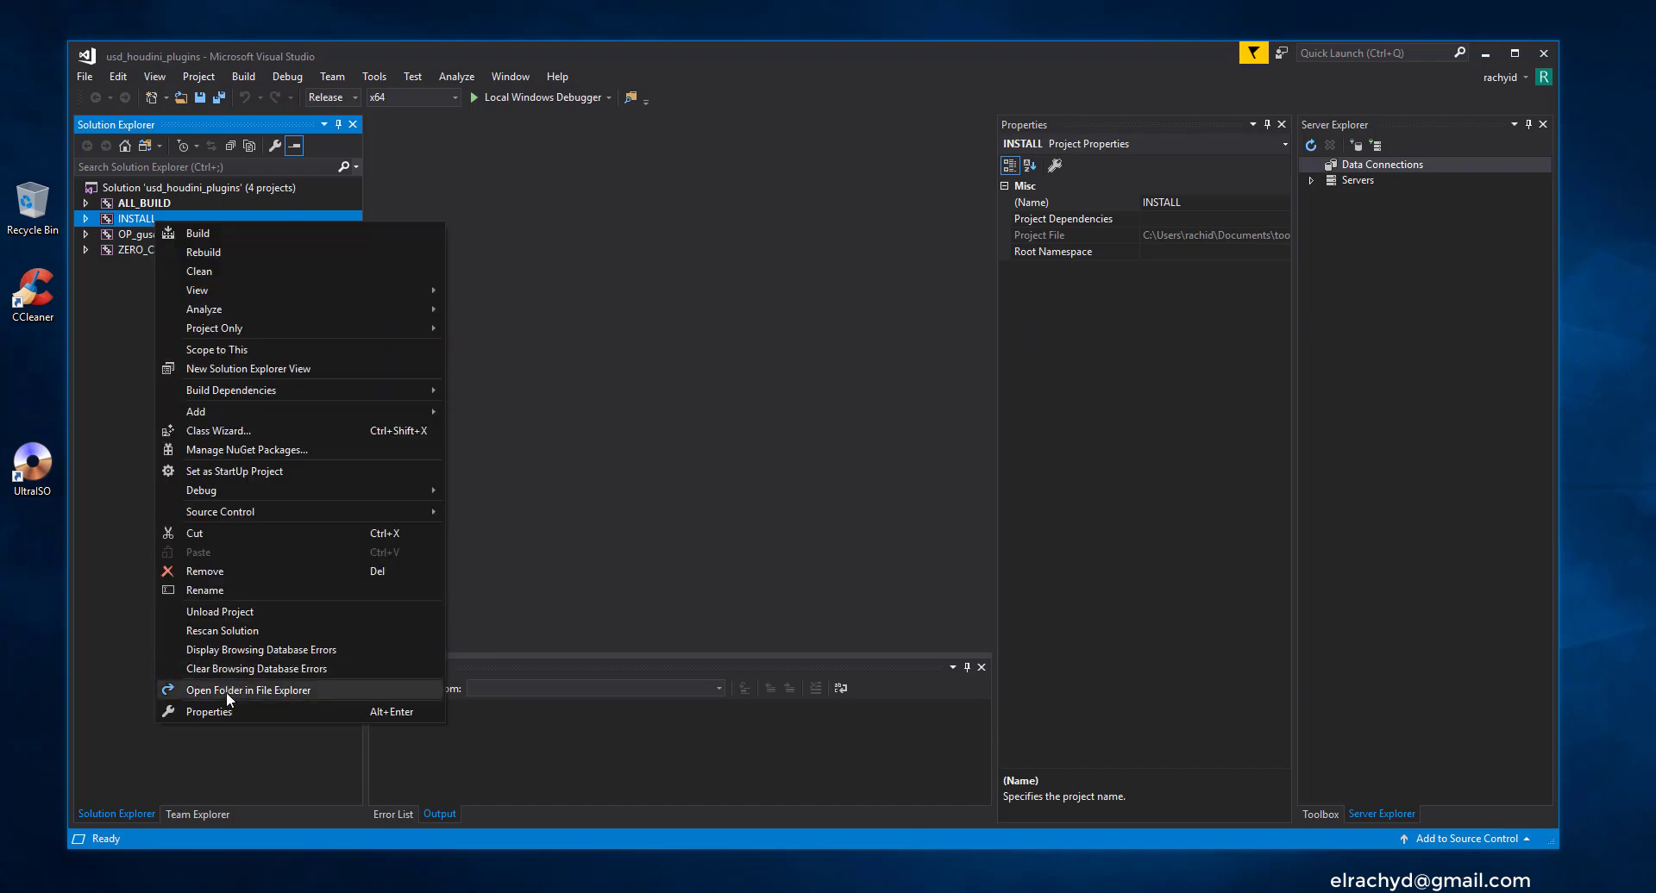
left_click(186, 712)
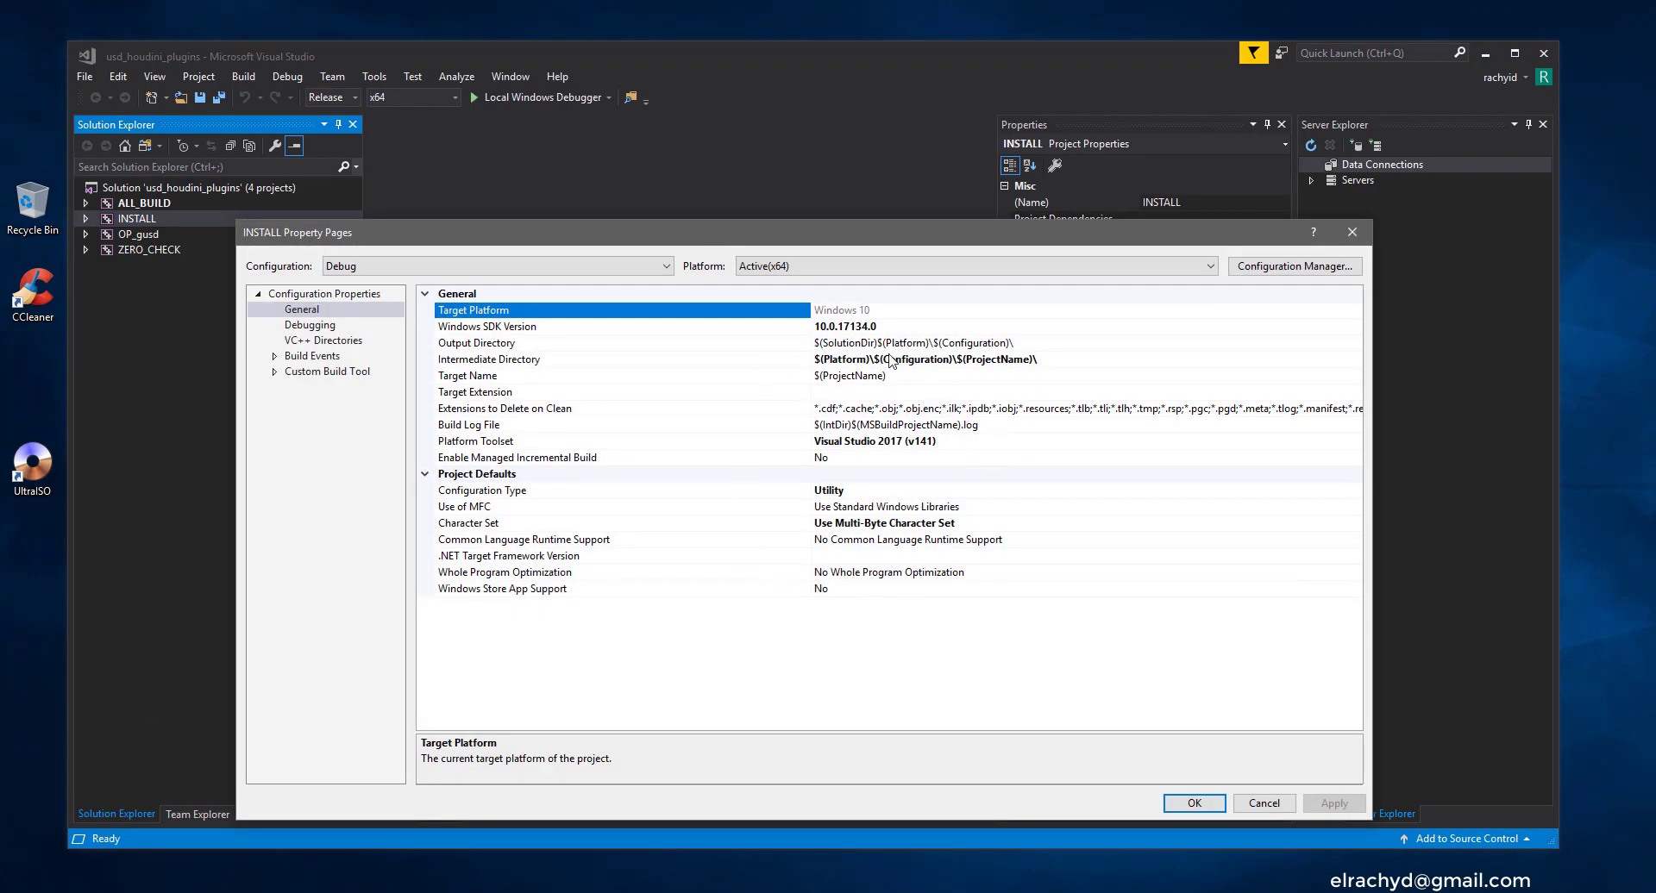
left_click(1262, 808)
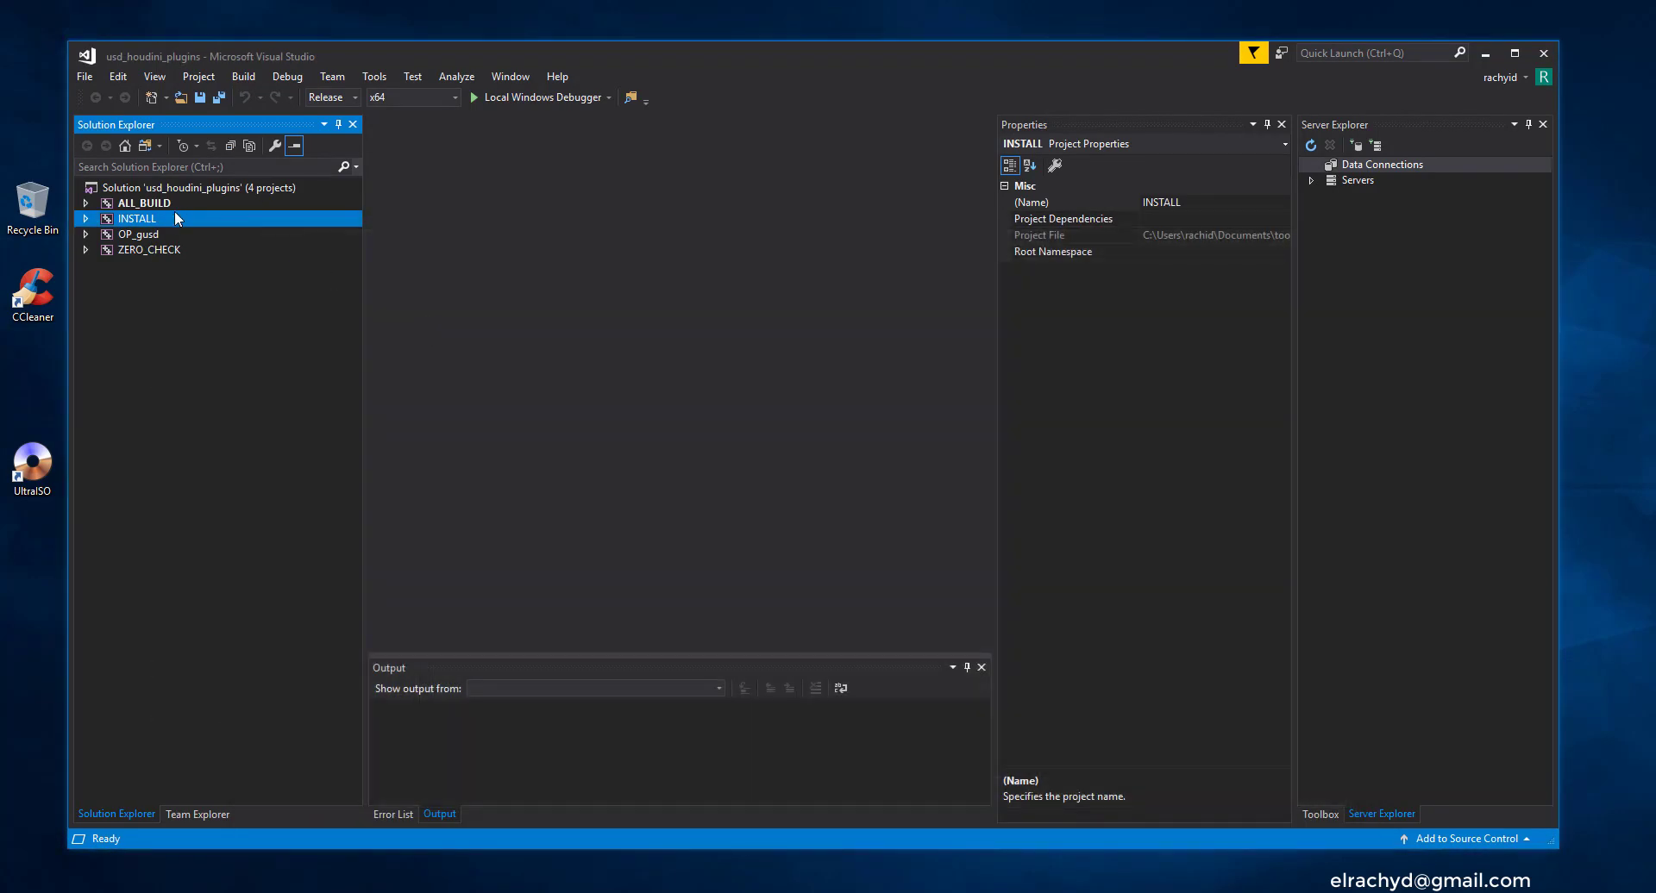
right_click(172, 216)
left_click(219, 225)
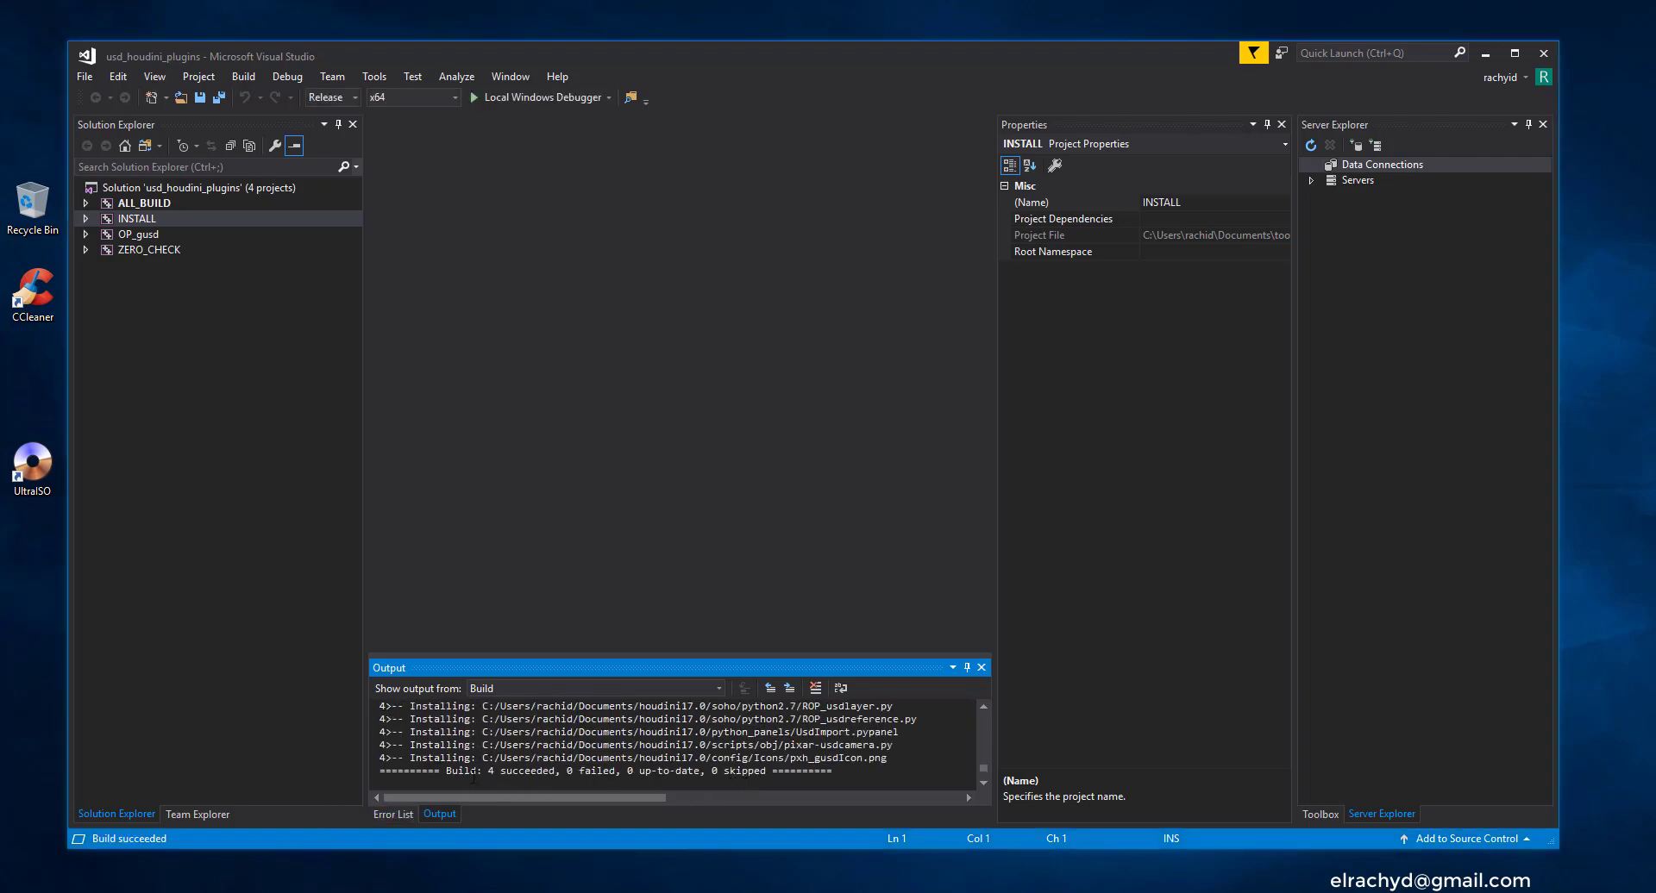
Close Visual Studio and open INSTALL.log from the x64/Release/INSTALL output folder
left_click(1537, 55)
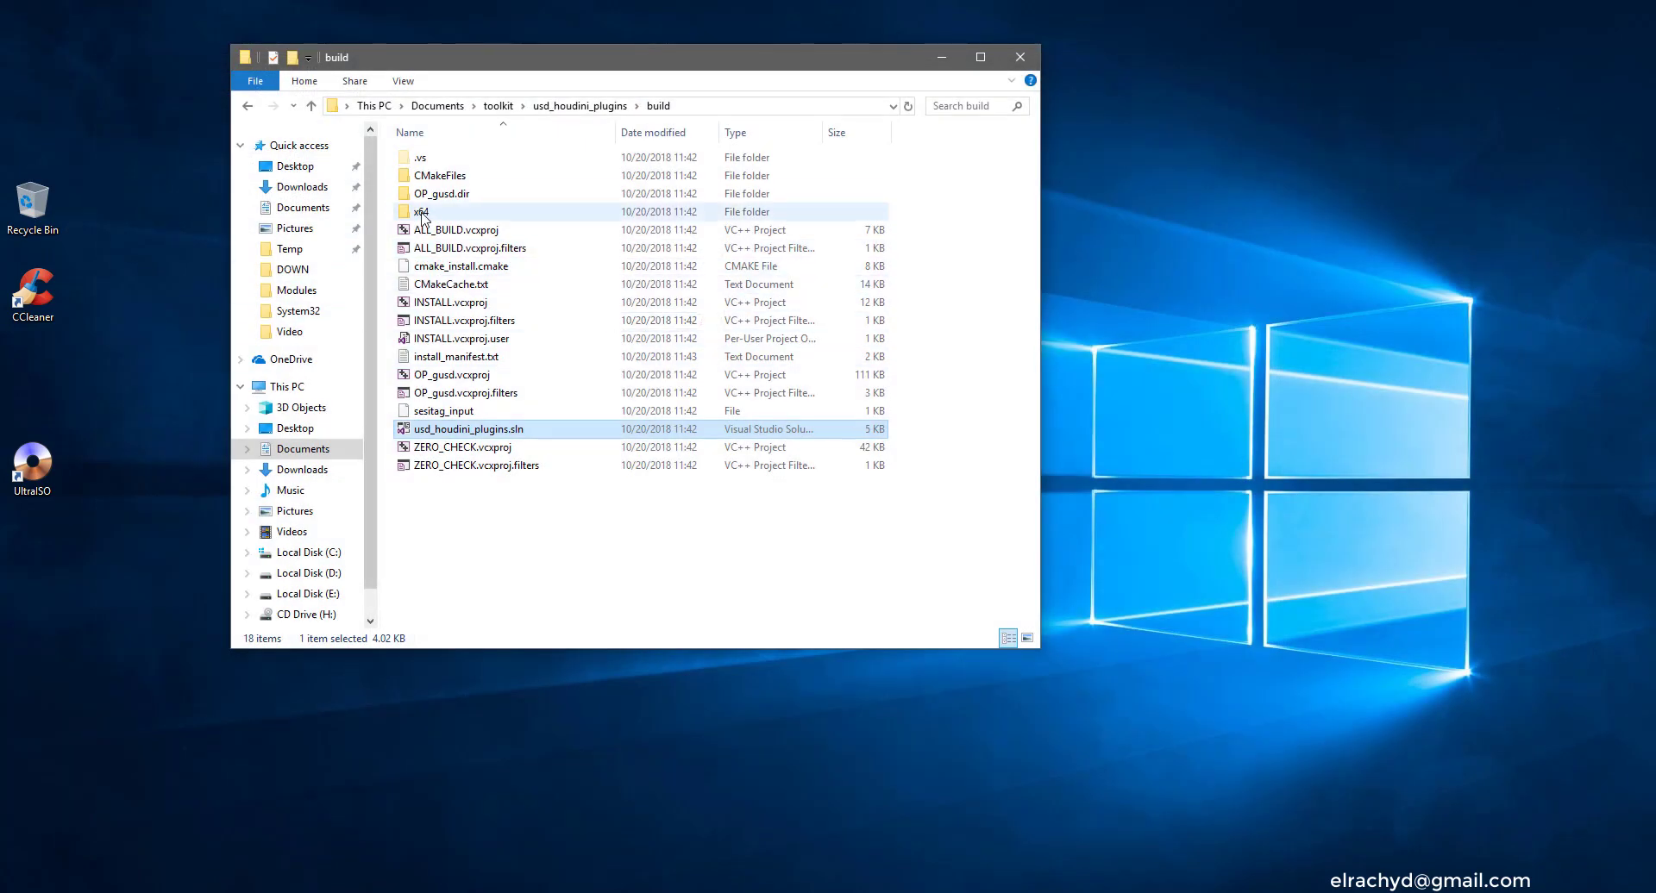
left_click(426, 213)
double_click(426, 212)
double_click(436, 160)
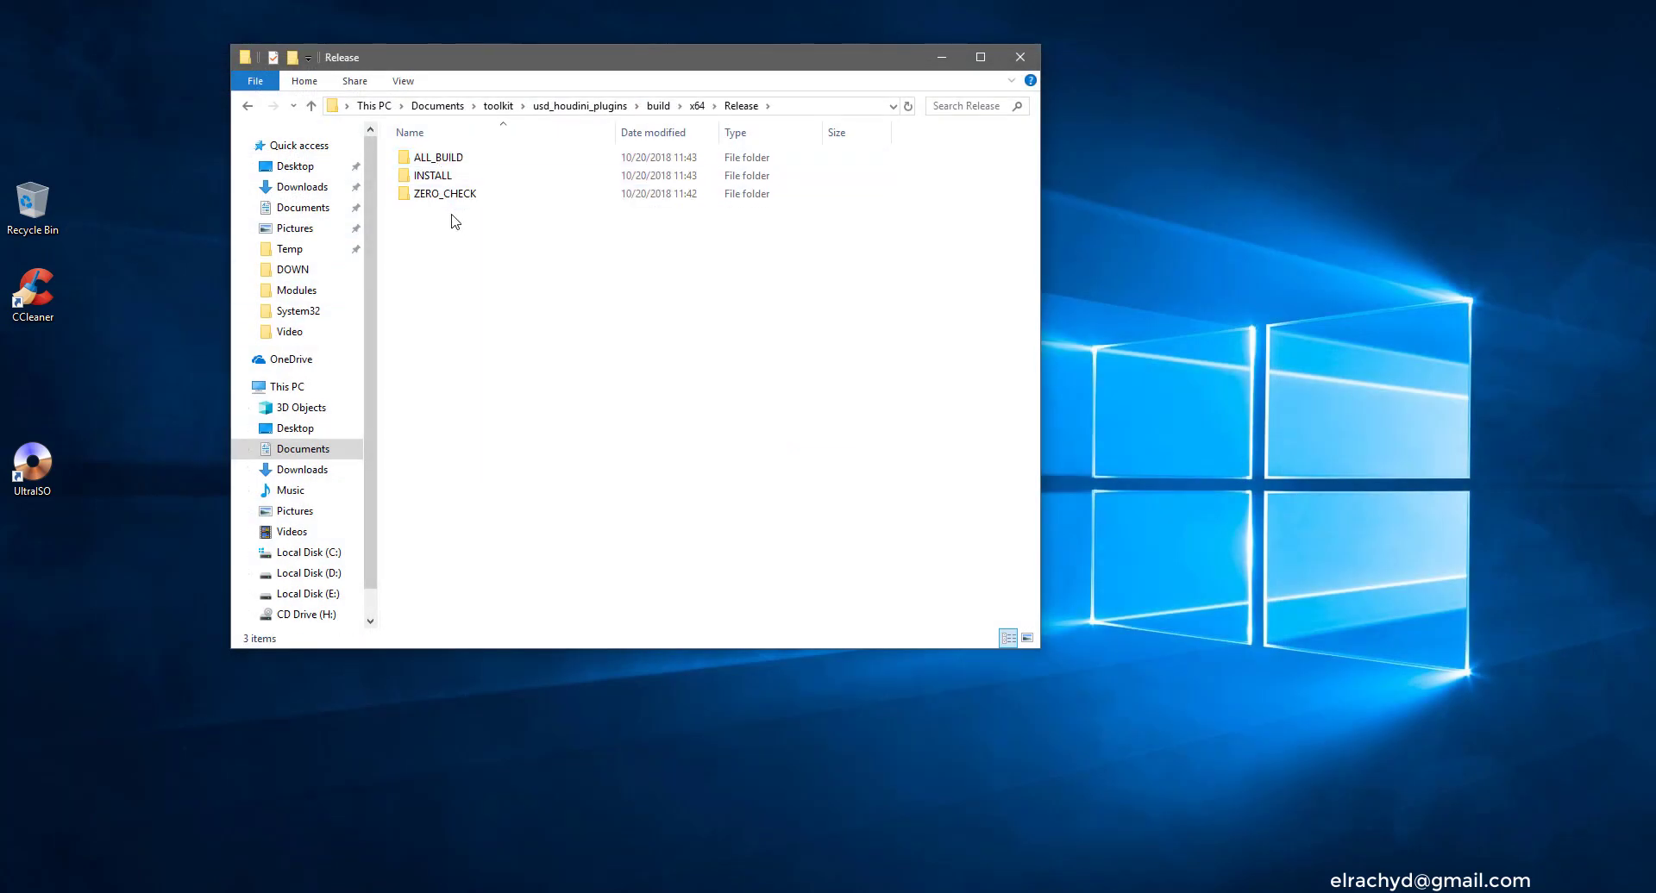
double_click(436, 181)
double_click(443, 177)
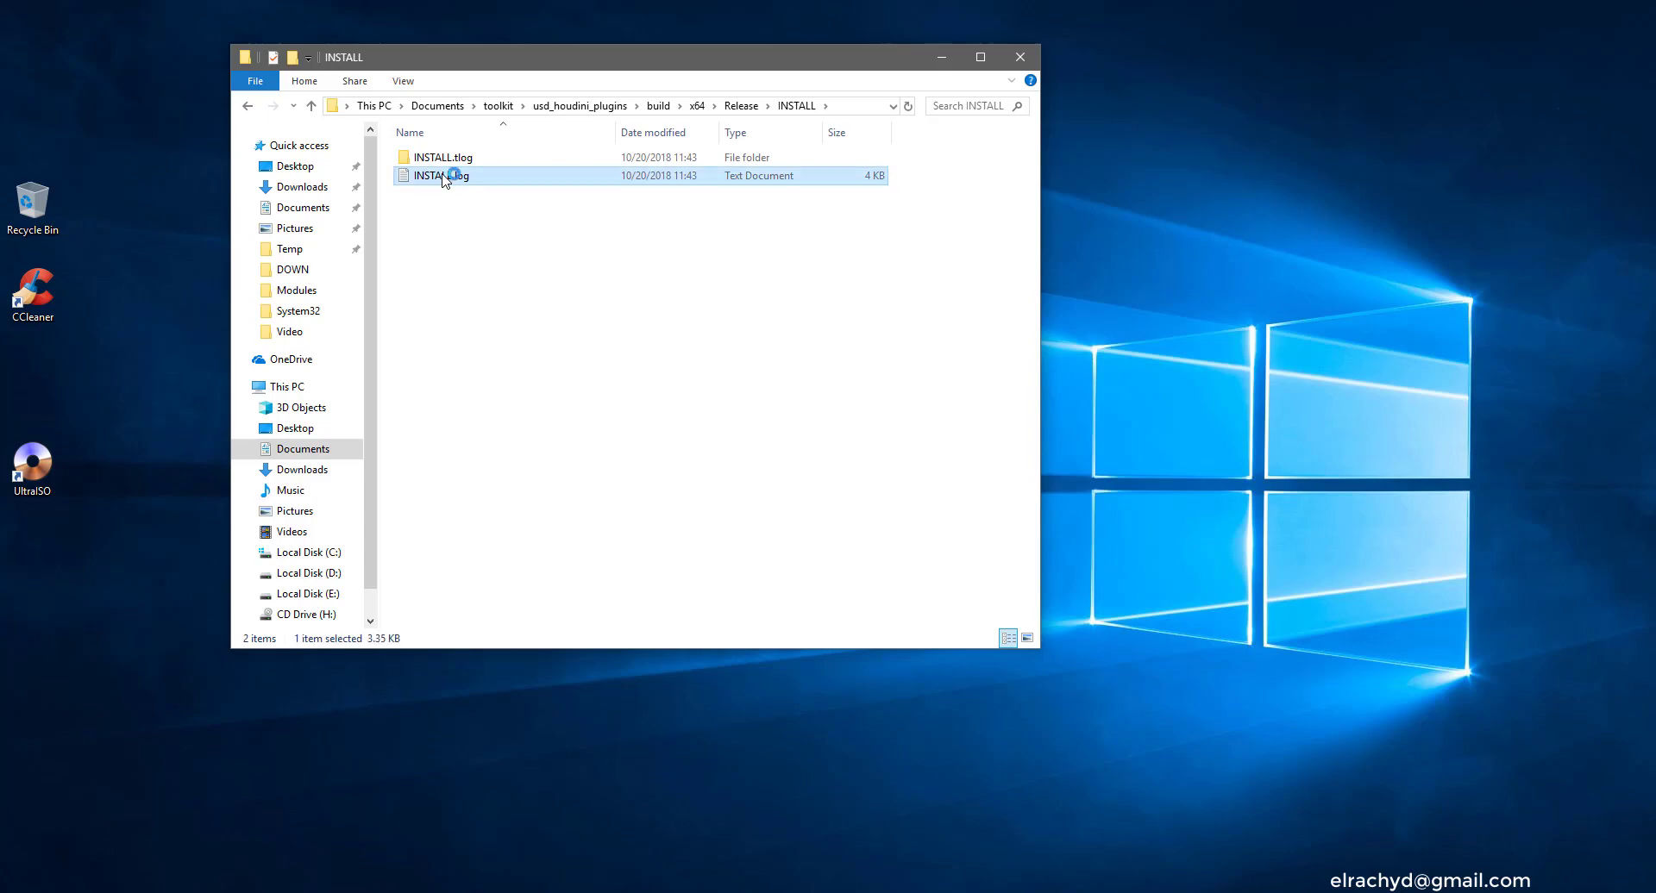
left_click_drag(1078, 419, 389, 198)
scroll(653, 440, "down", 3)
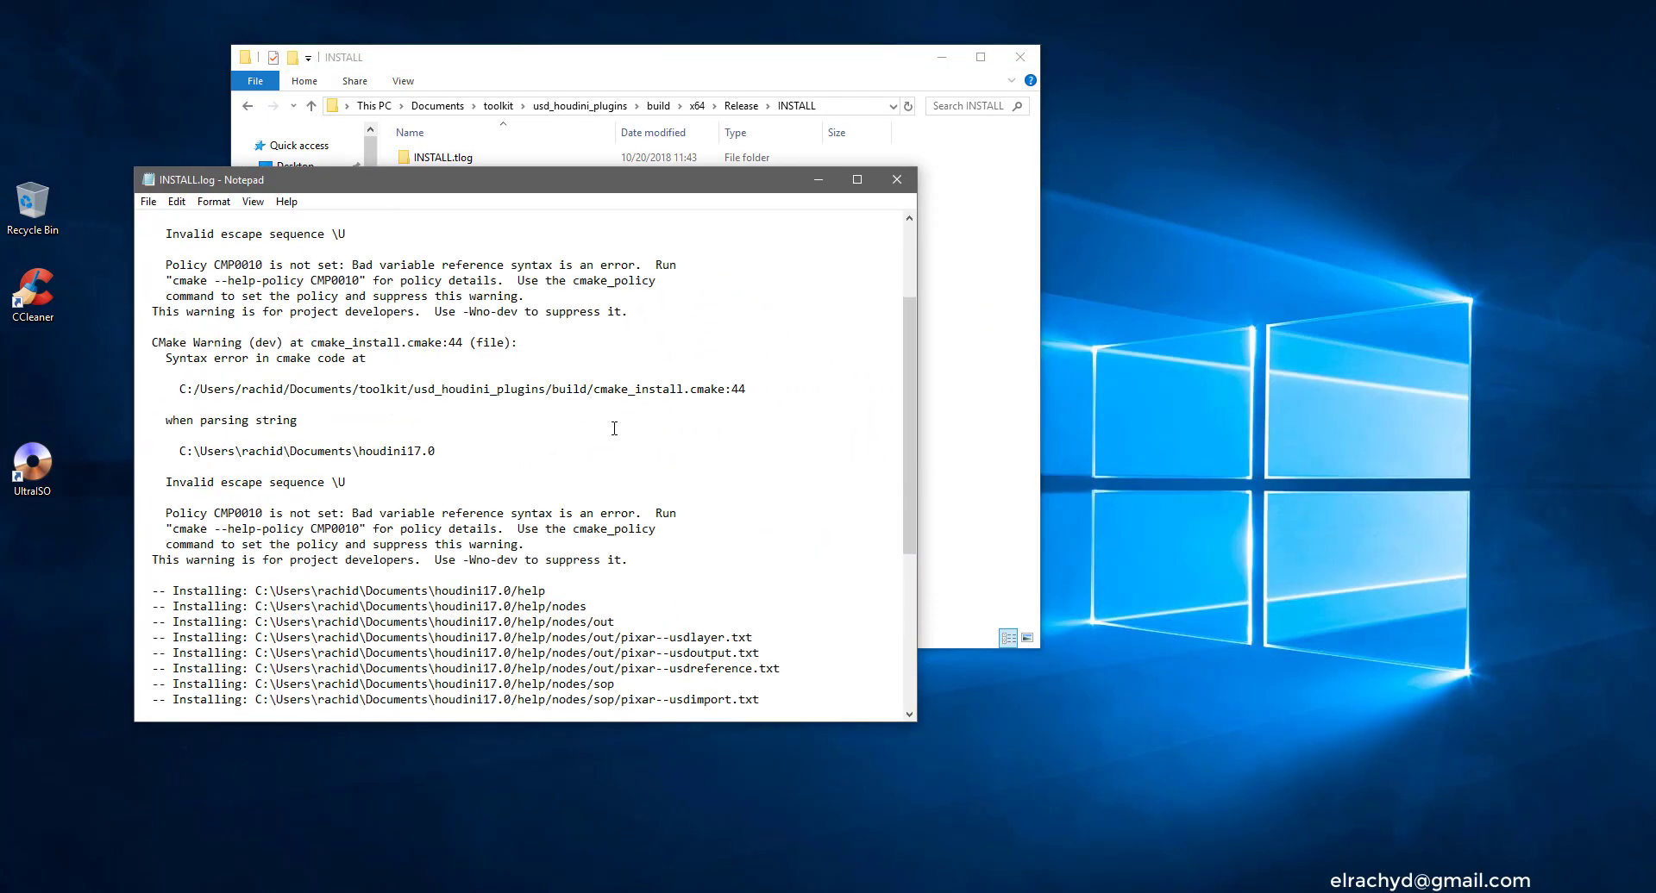
scroll(653, 440, "down", 6)
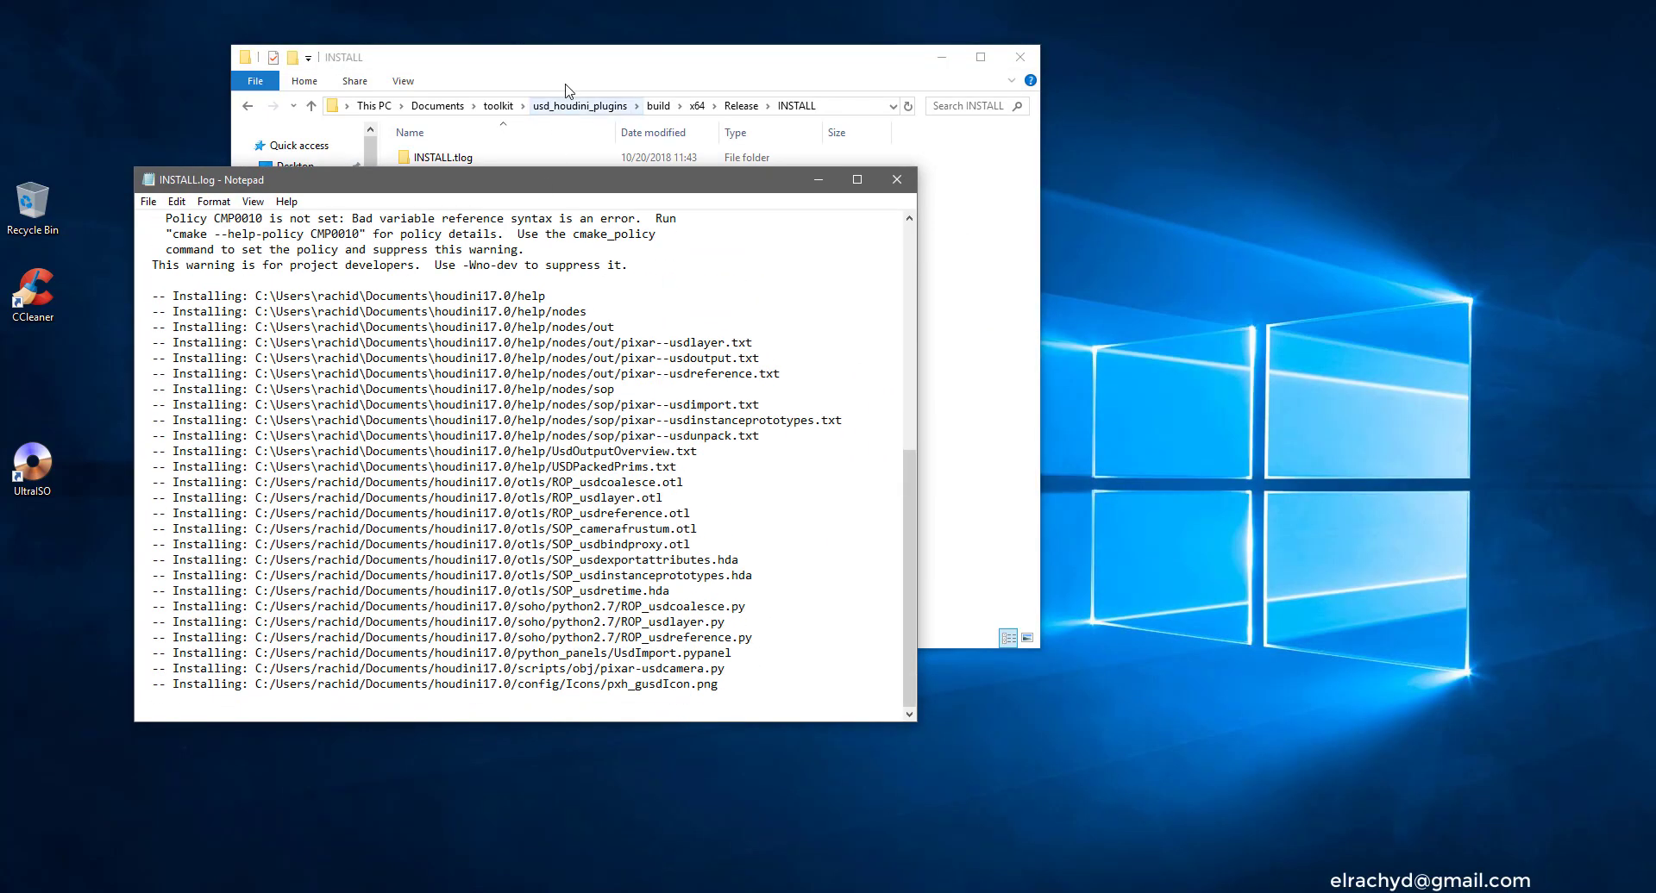
Open the Documents houdini17.0 folder and place it side by side with the install log
left_click_drag(562, 58, 820, 71)
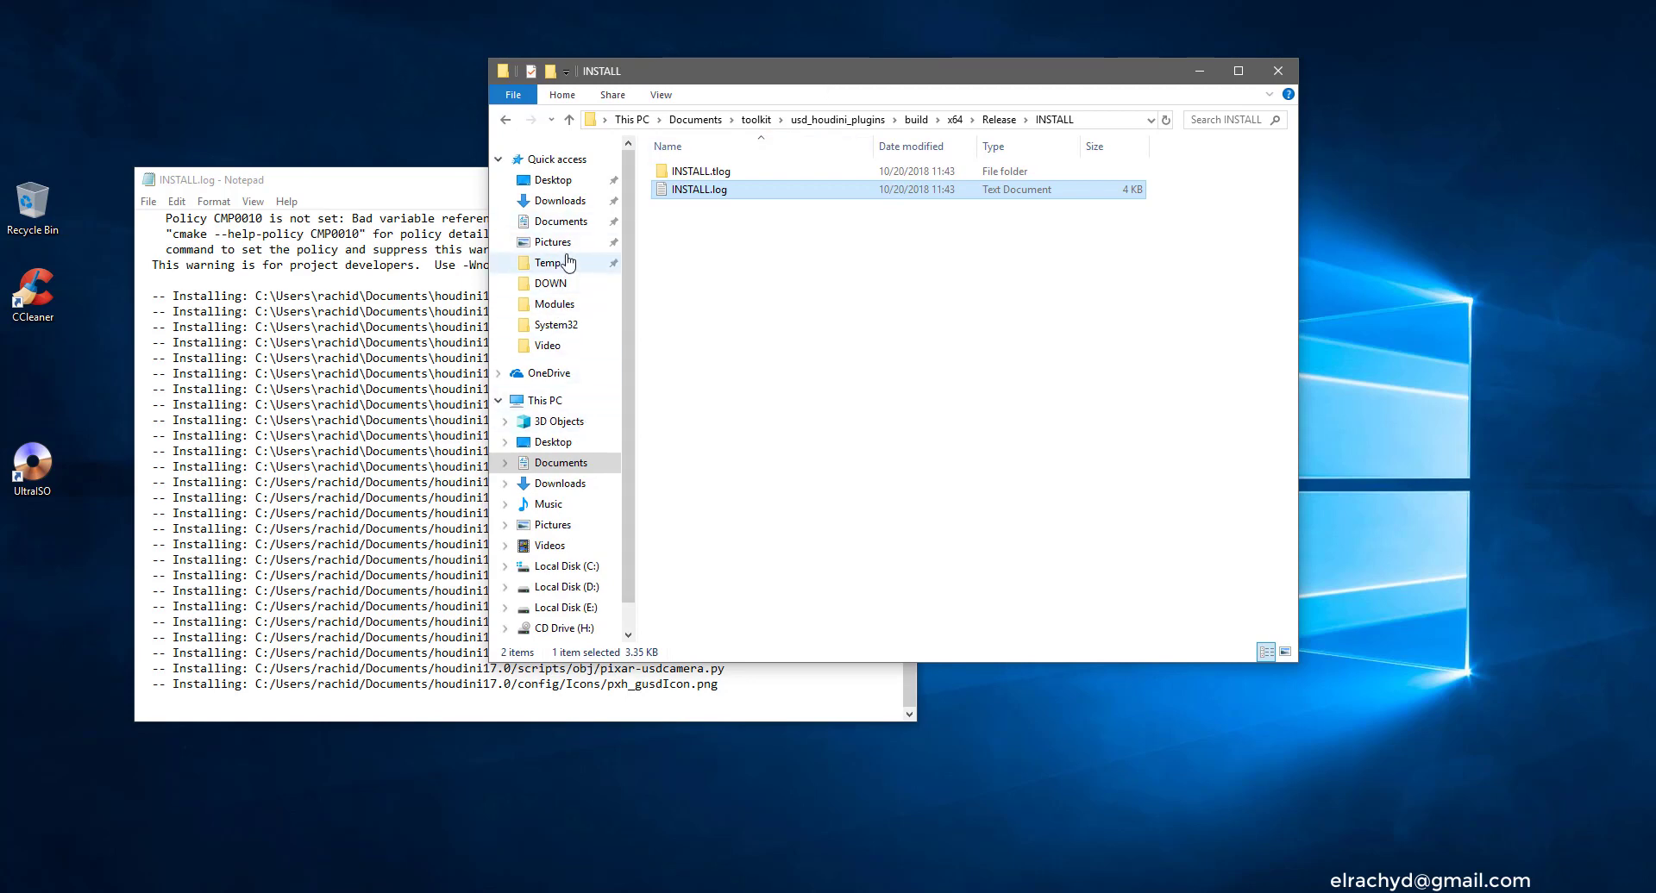
left_click(561, 220)
left_click(709, 283)
double_click(709, 283)
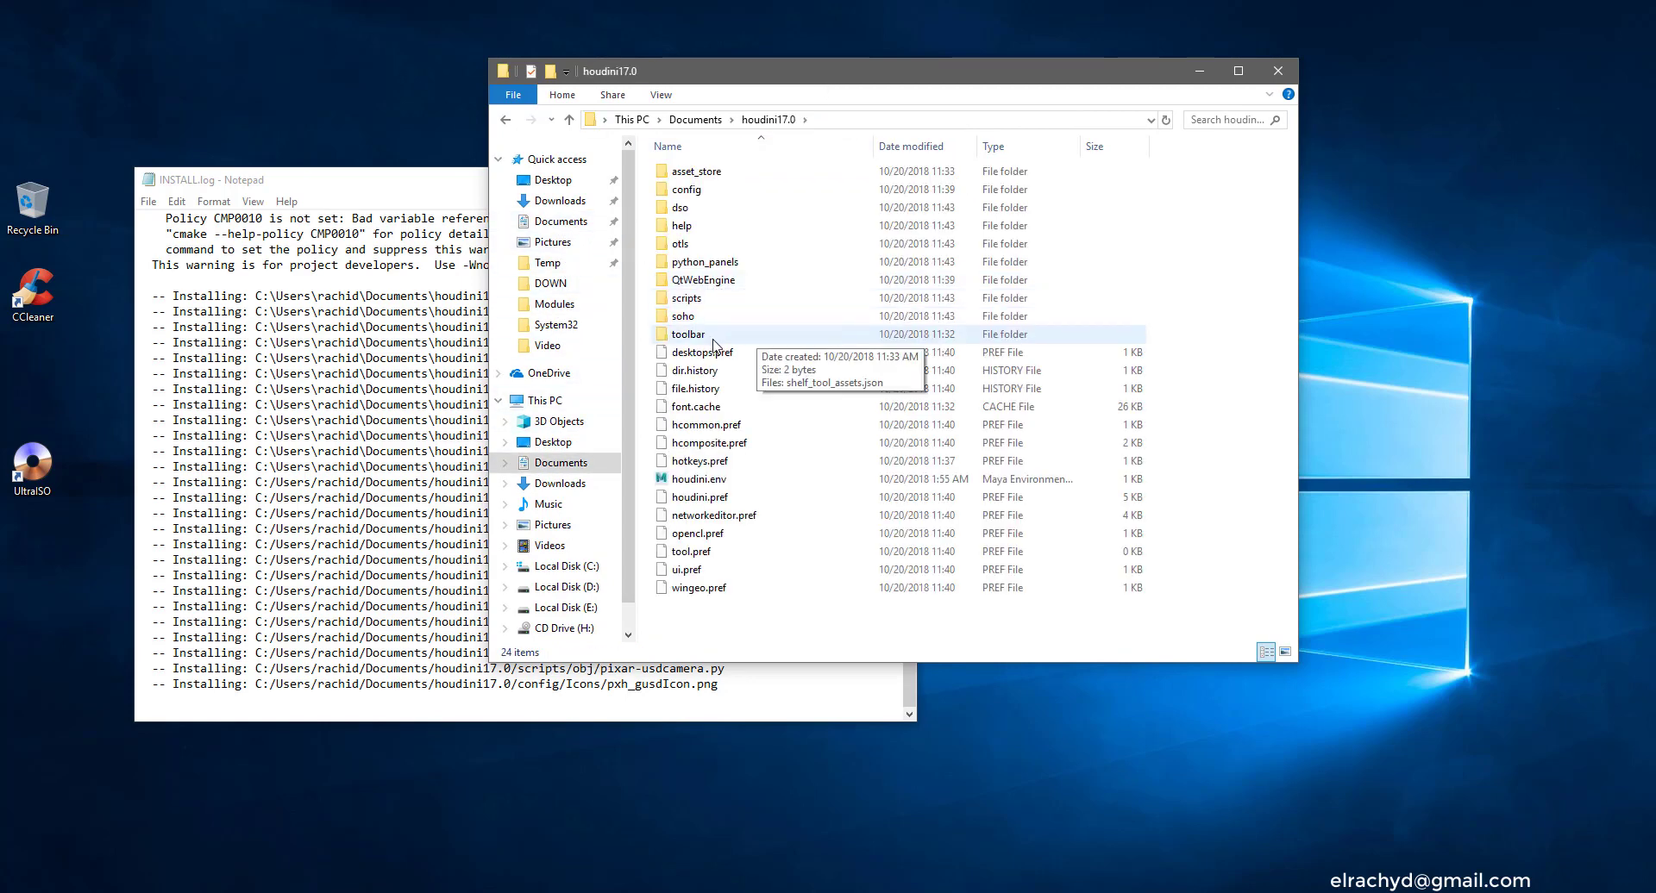
left_click_drag(770, 72, 1110, 182)
left_click(529, 200)
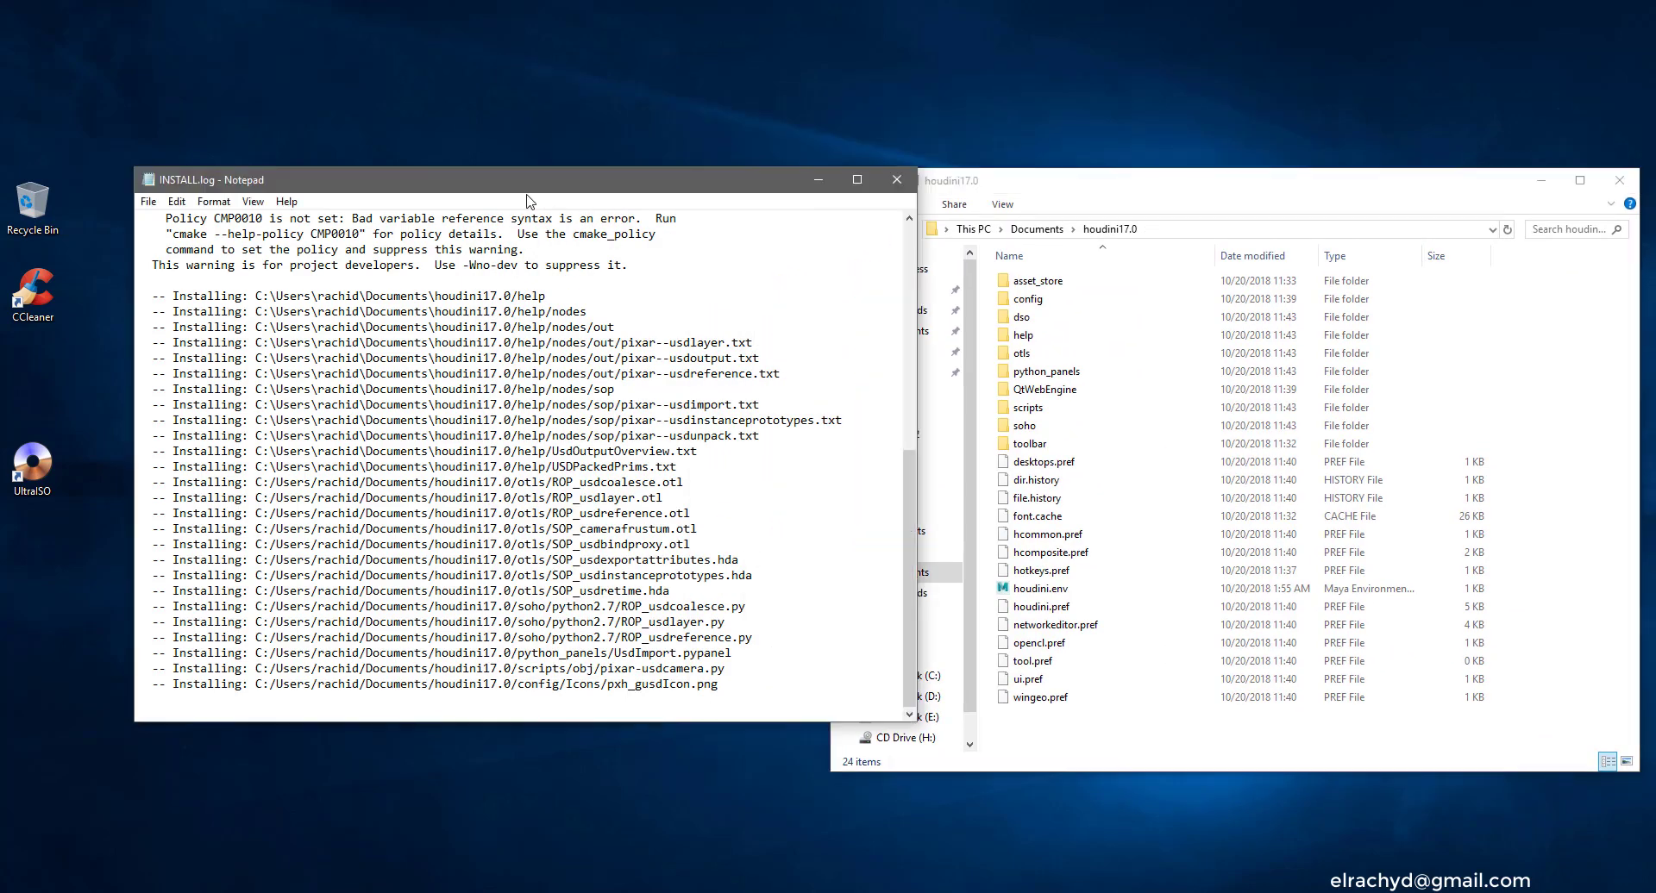
left_click_drag(558, 197, 432, 183)
left_click_drag(1007, 184, 974, 143)
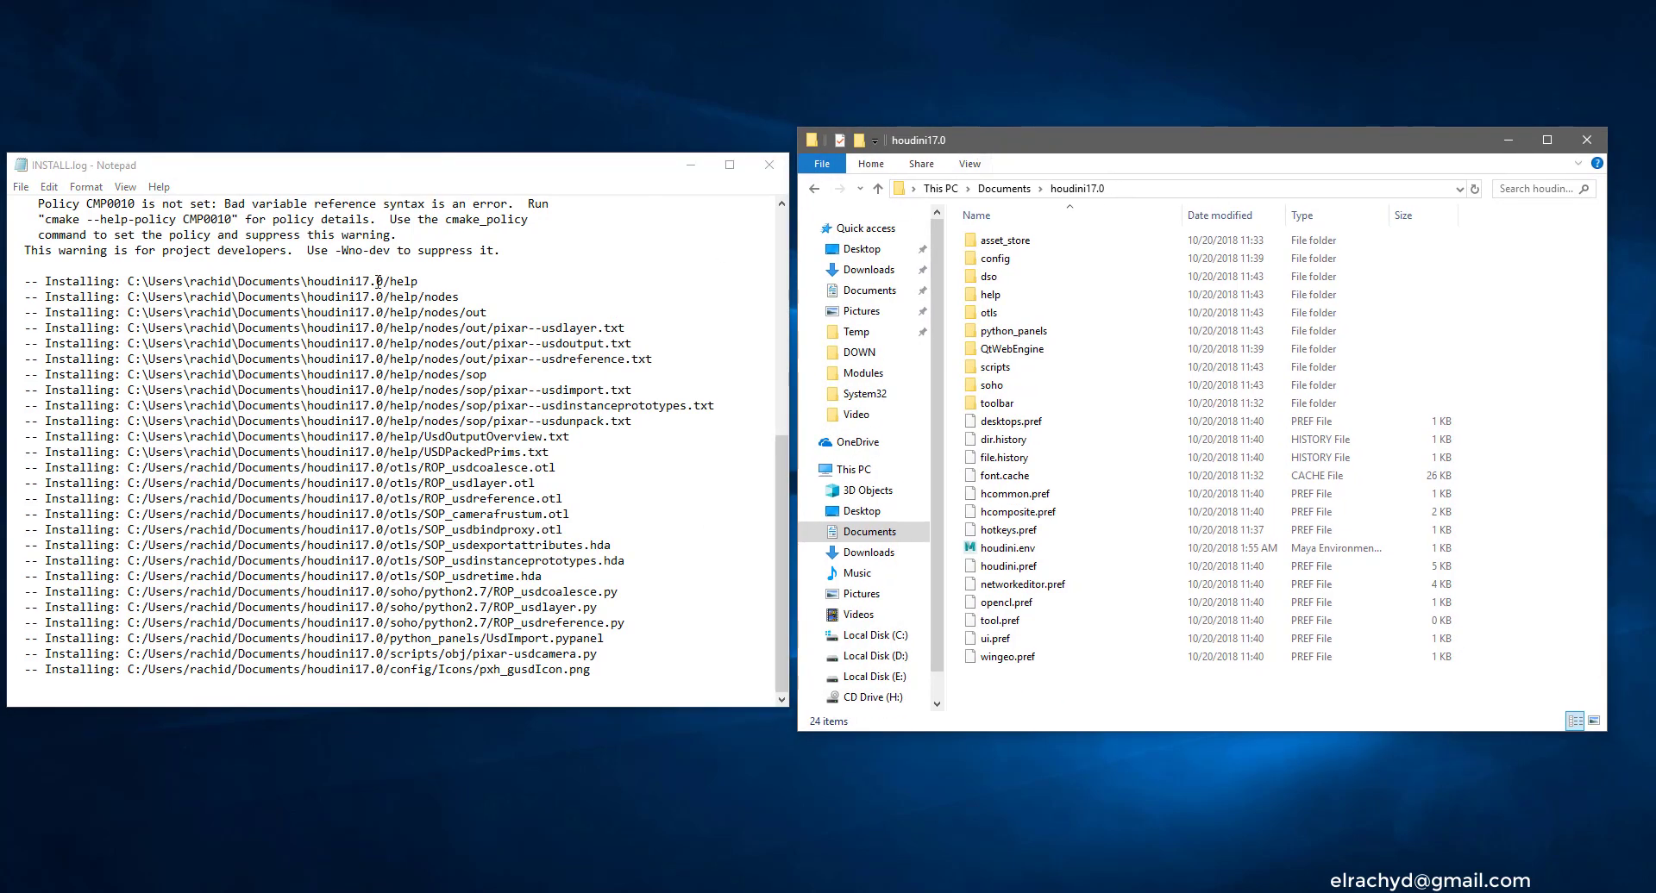
Check the log's help and otls paths against the houdini17.0 help and otls folders
left_click_drag(243, 283, 395, 282)
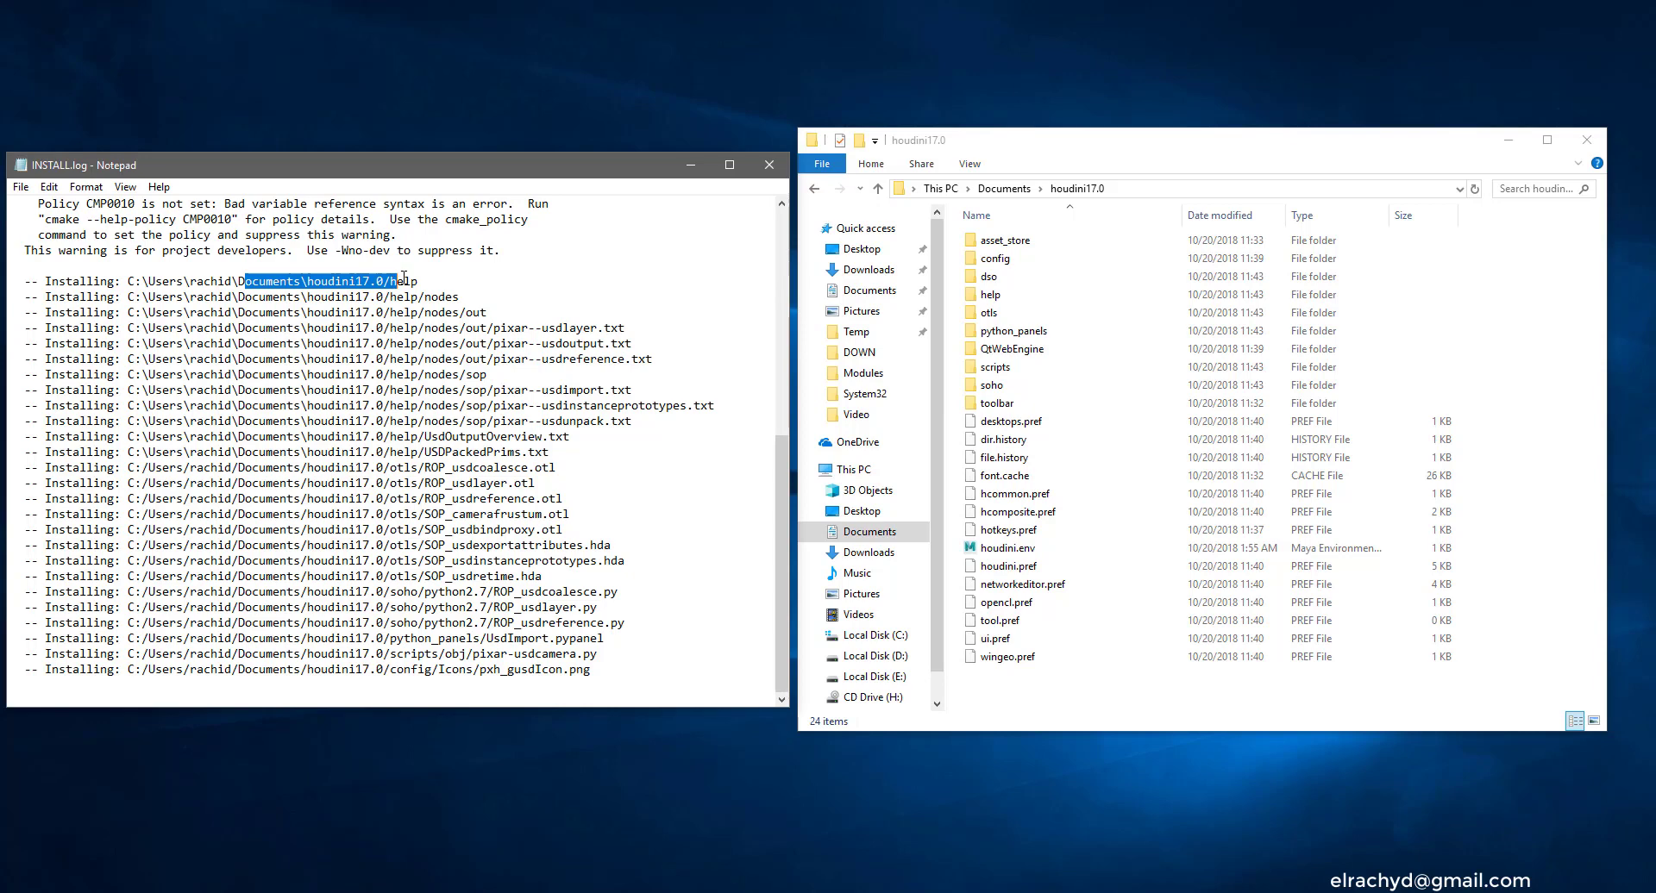
double_click(990, 294)
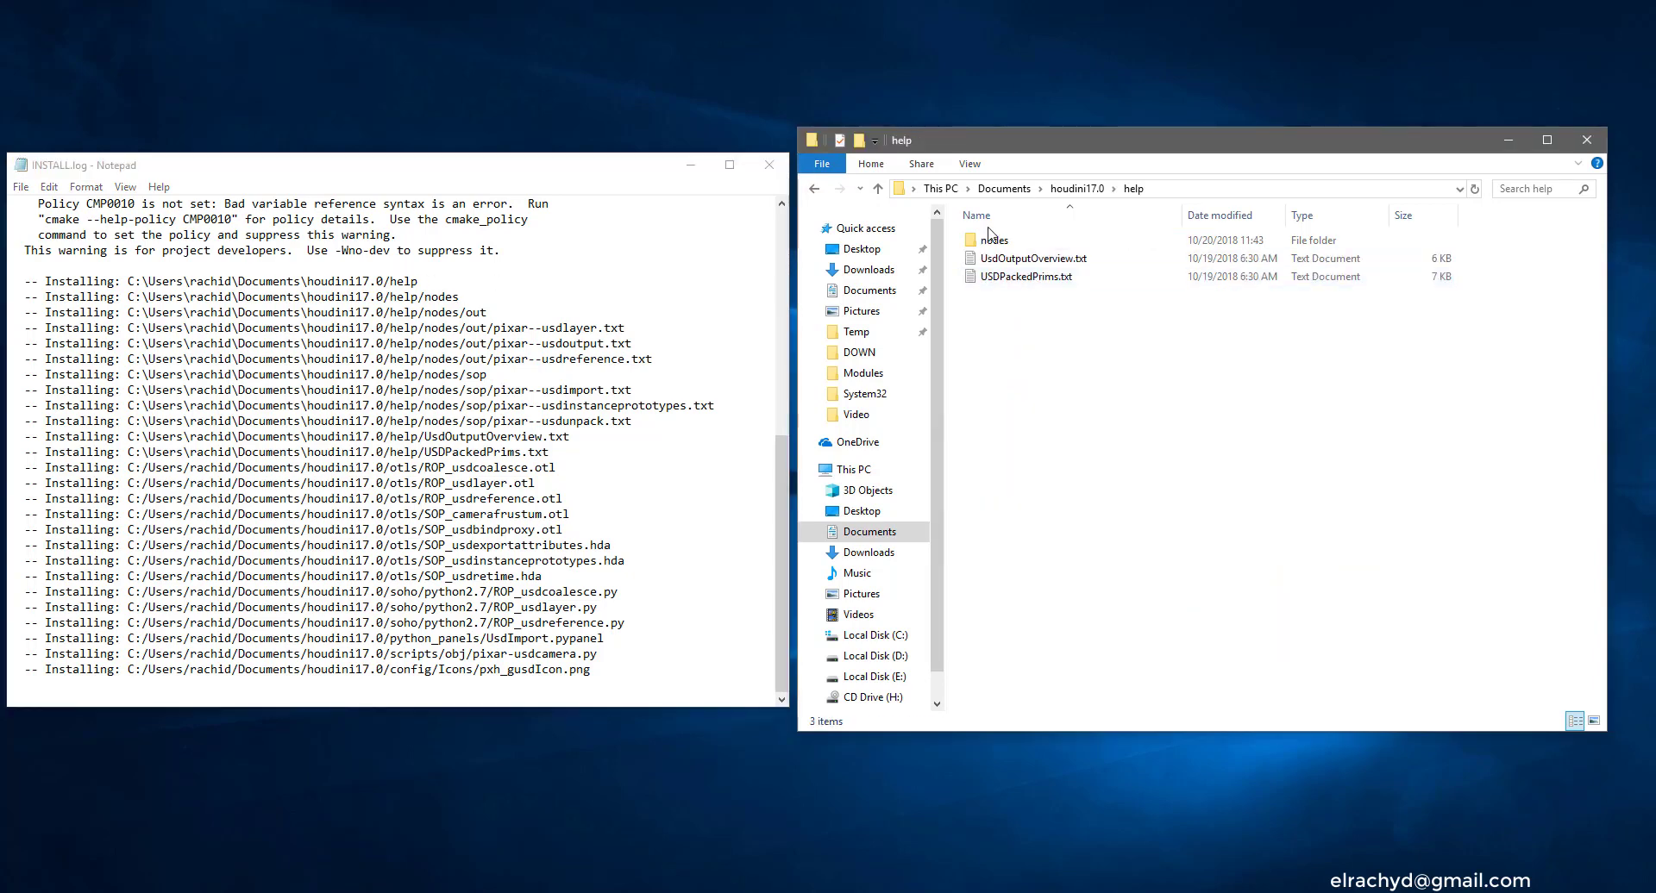
left_click(878, 189)
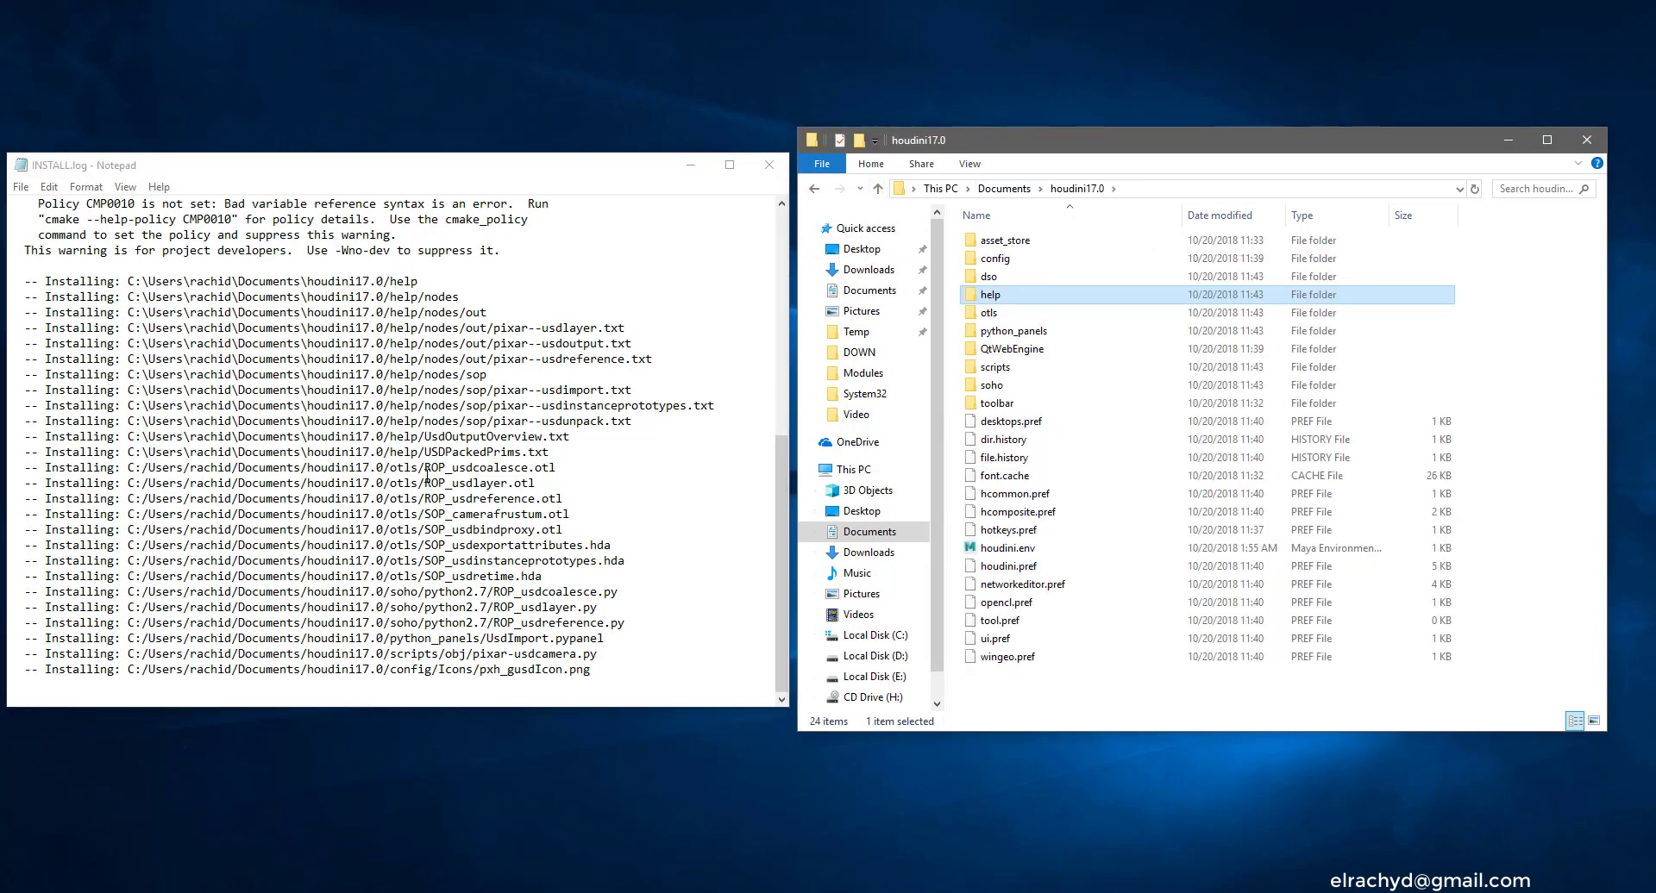
left_click_drag(390, 484, 442, 483)
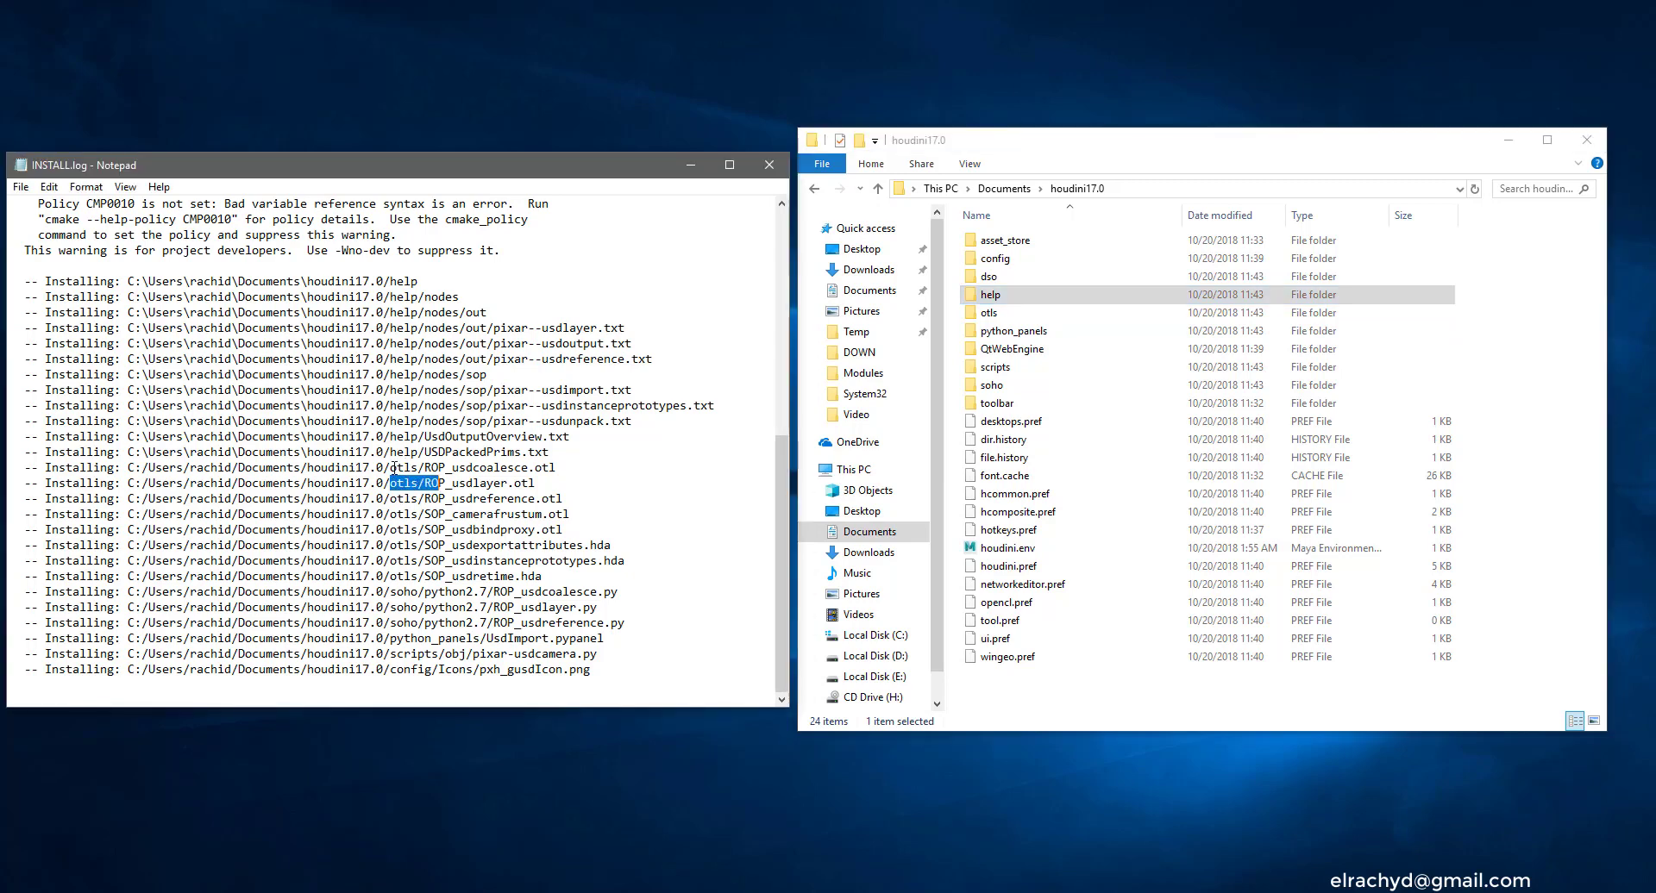
left_click_drag(397, 560, 521, 560)
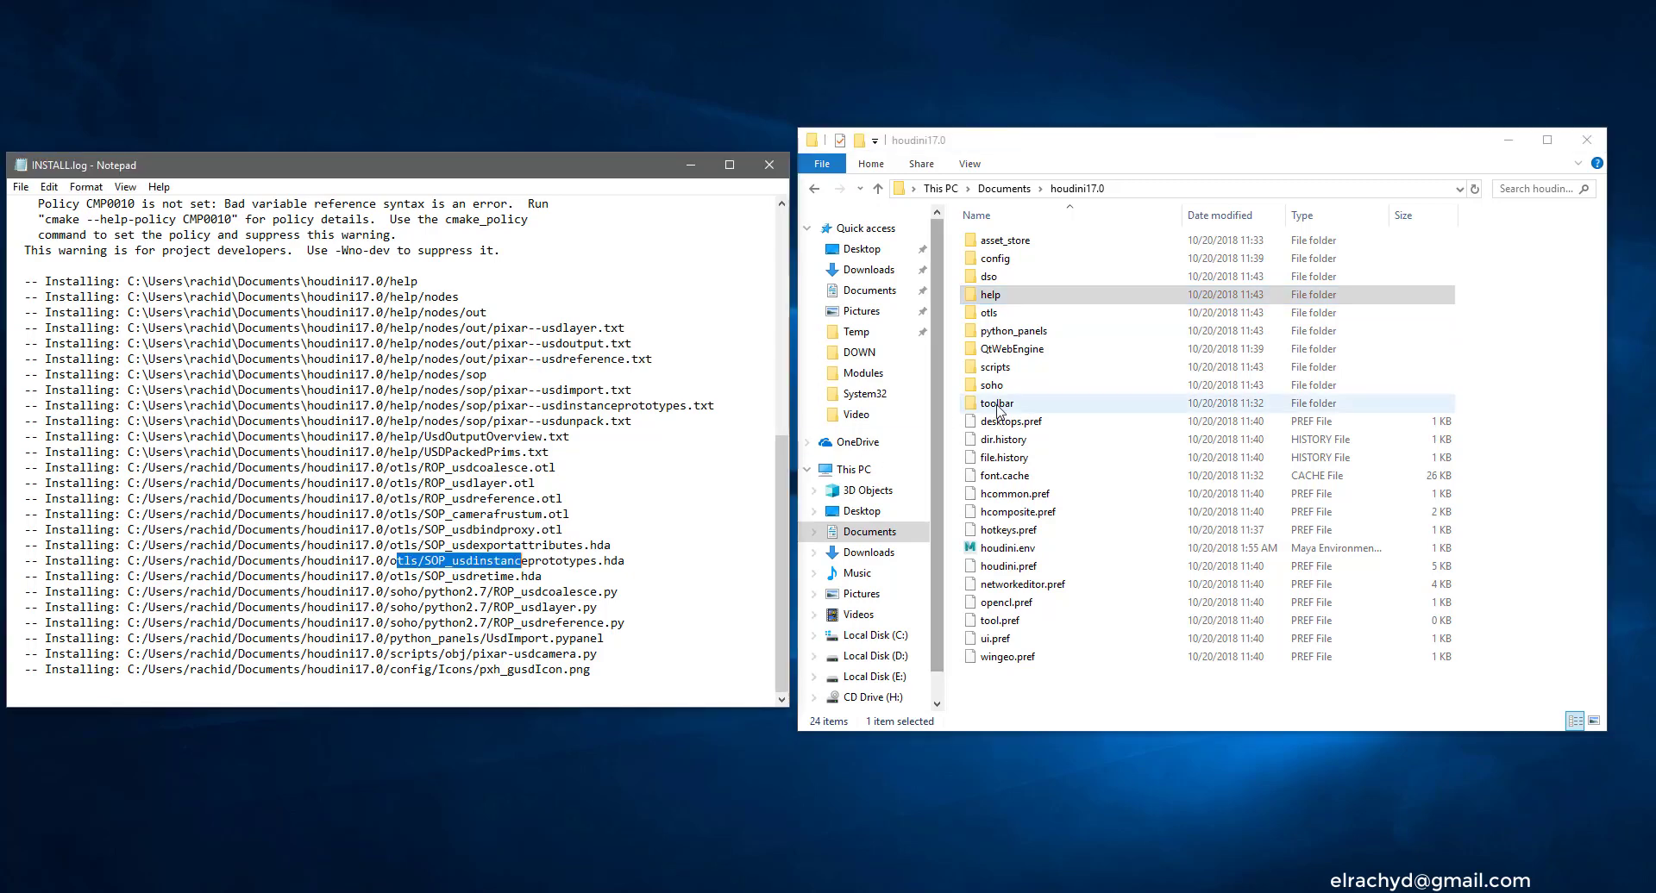
double_click(989, 312)
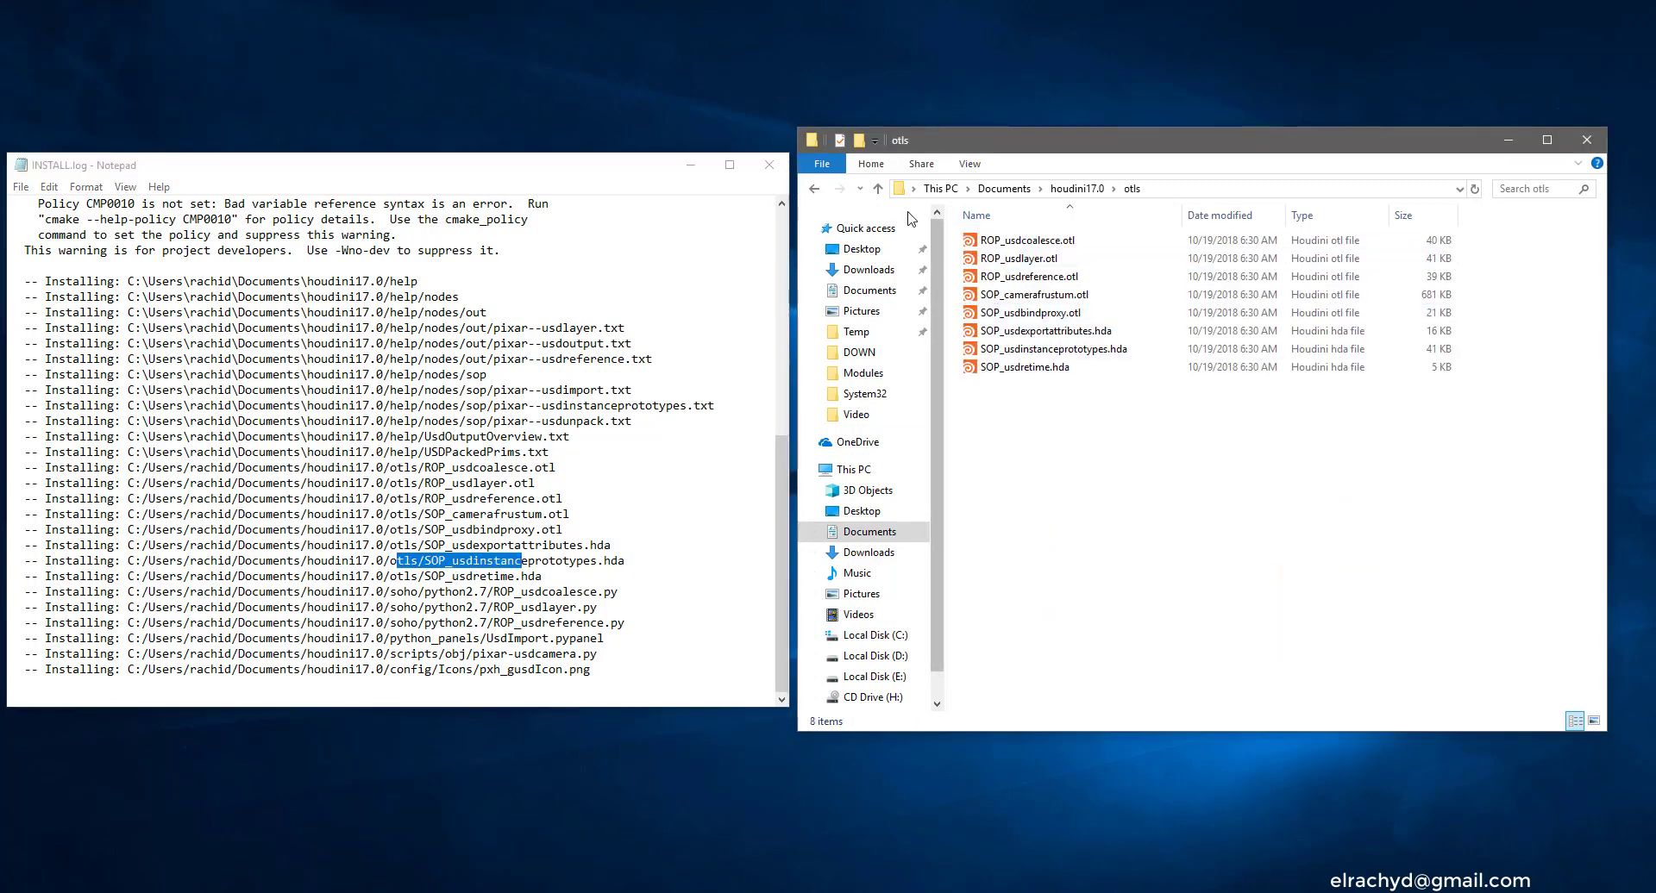
left_click(878, 188)
Verify the soho/python2.7 and scripts paths against the matching houdini17.0 folders
double_click(403, 592)
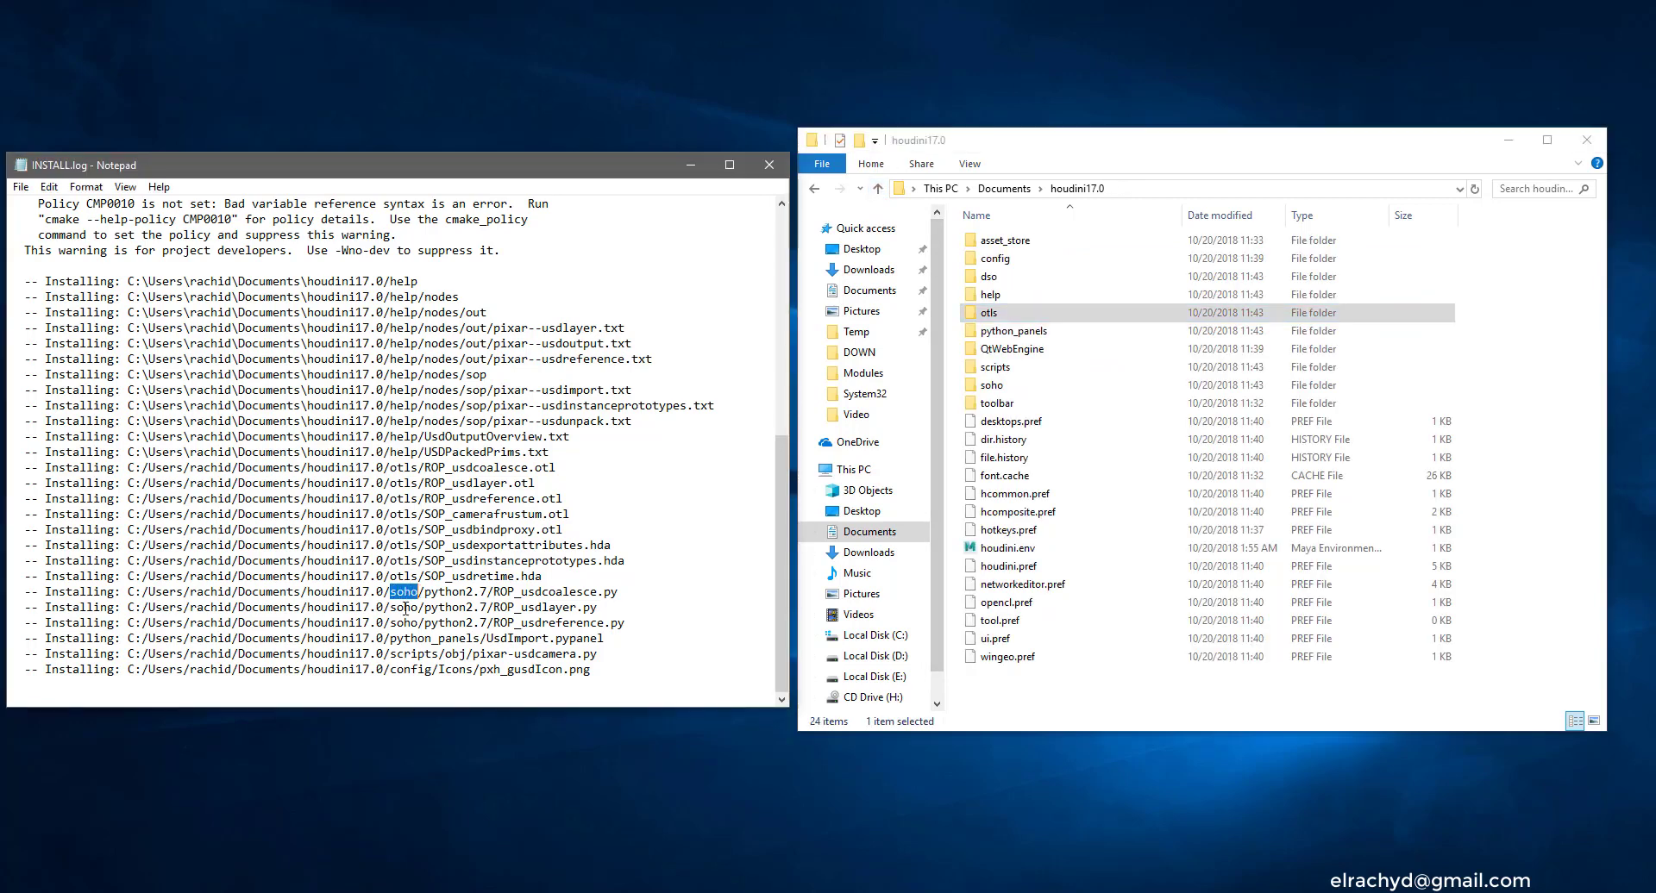
left_click_drag(403, 623, 488, 623)
left_click(991, 385)
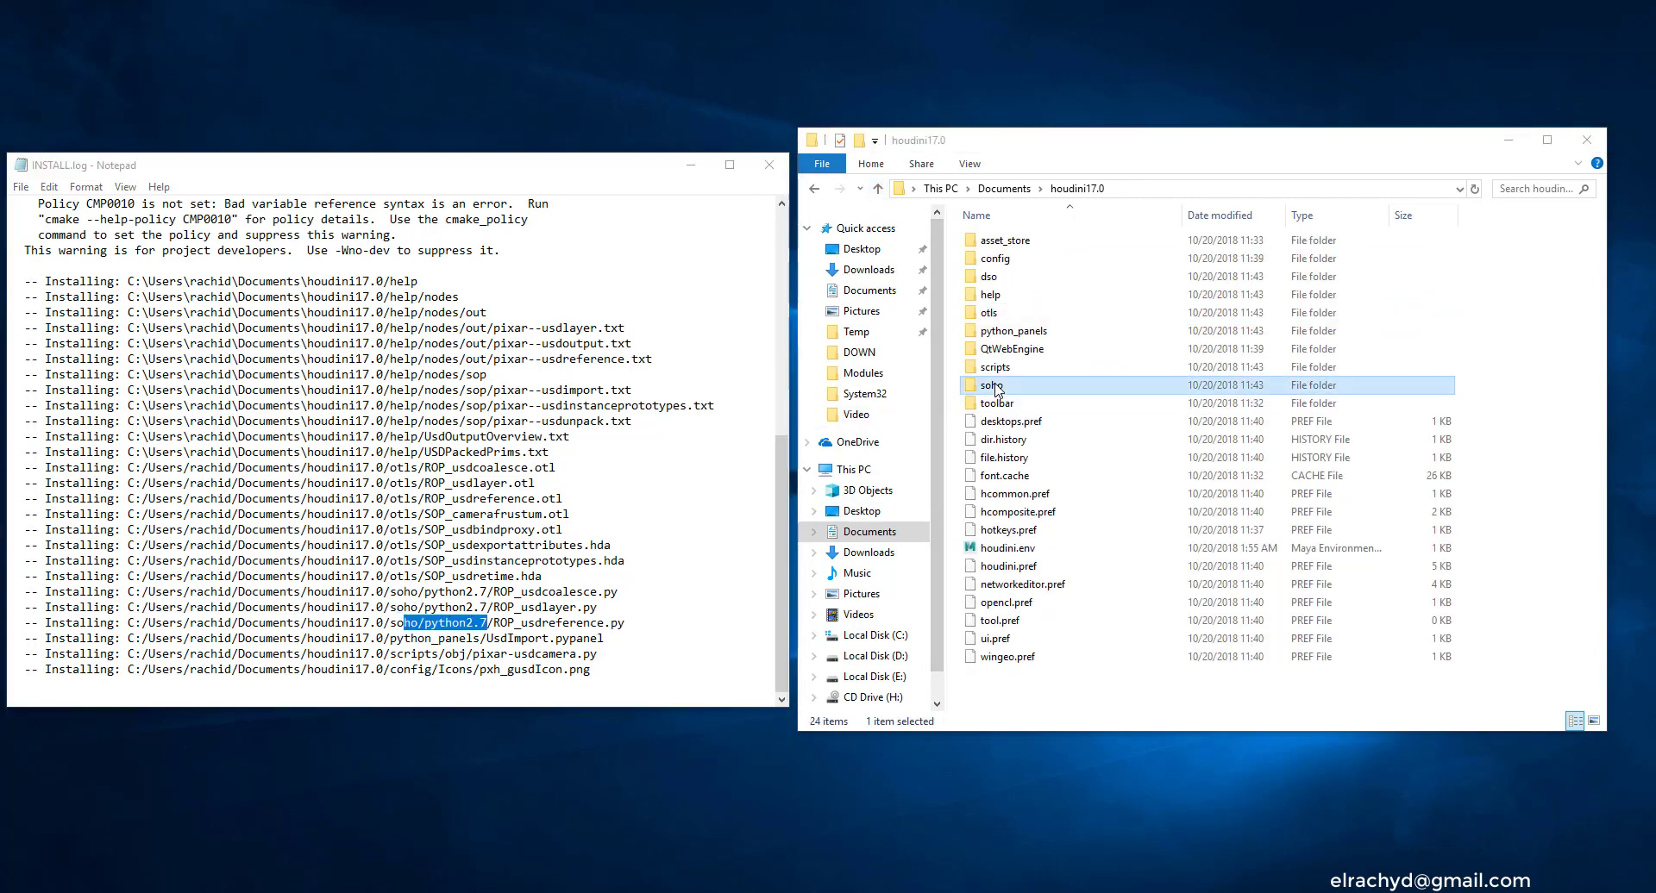
double_click(993, 387)
left_click(878, 188)
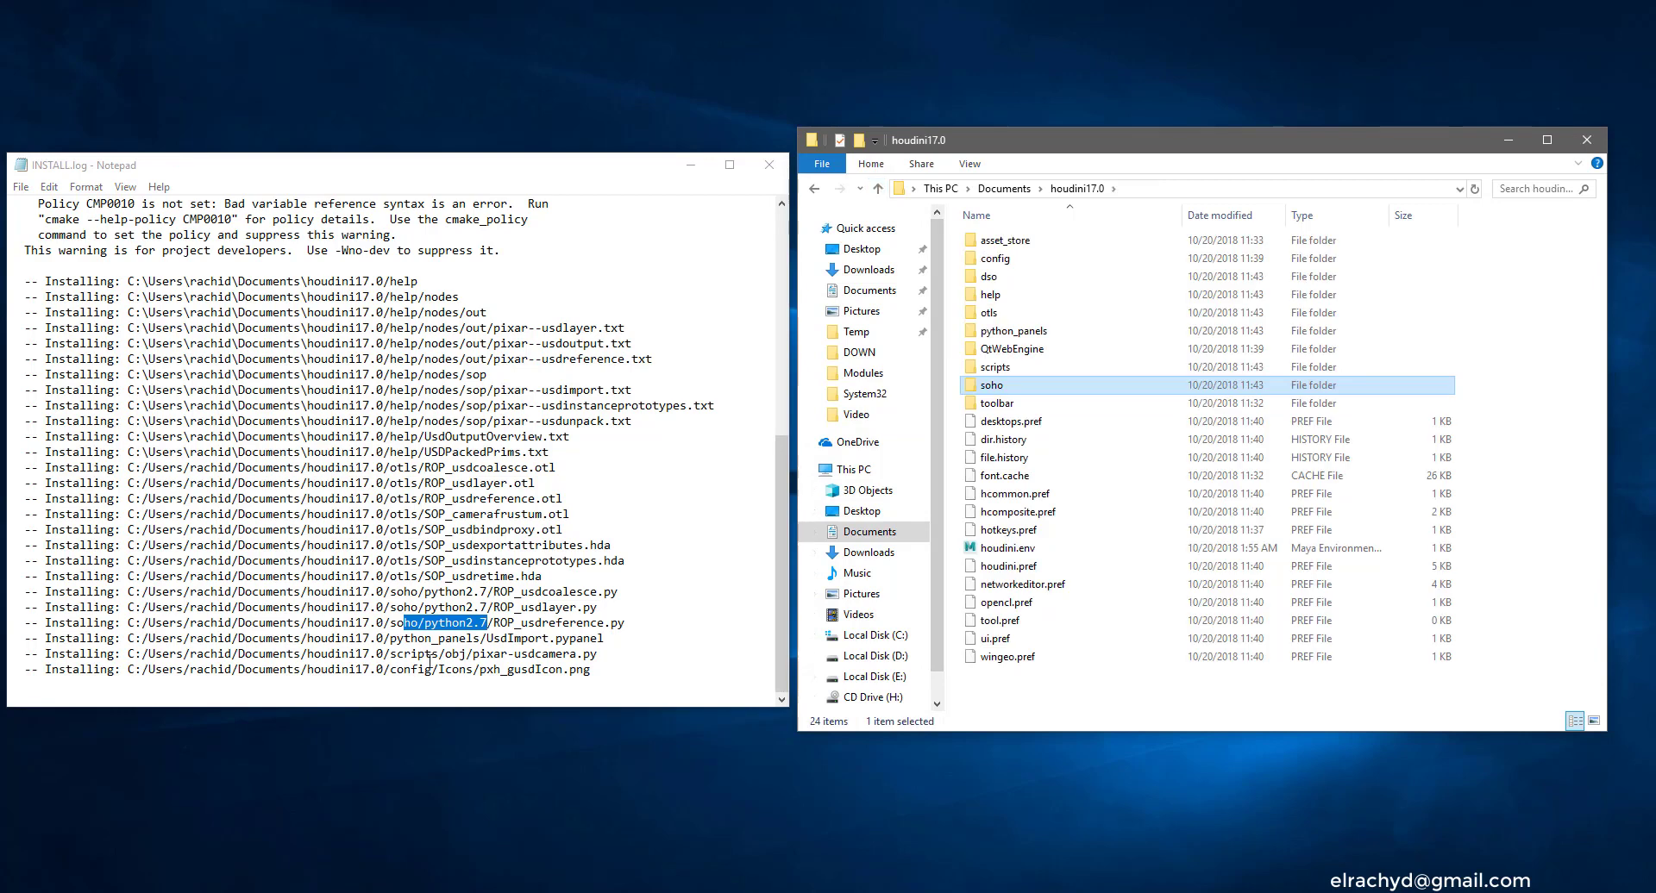
left_click_drag(397, 654, 445, 654)
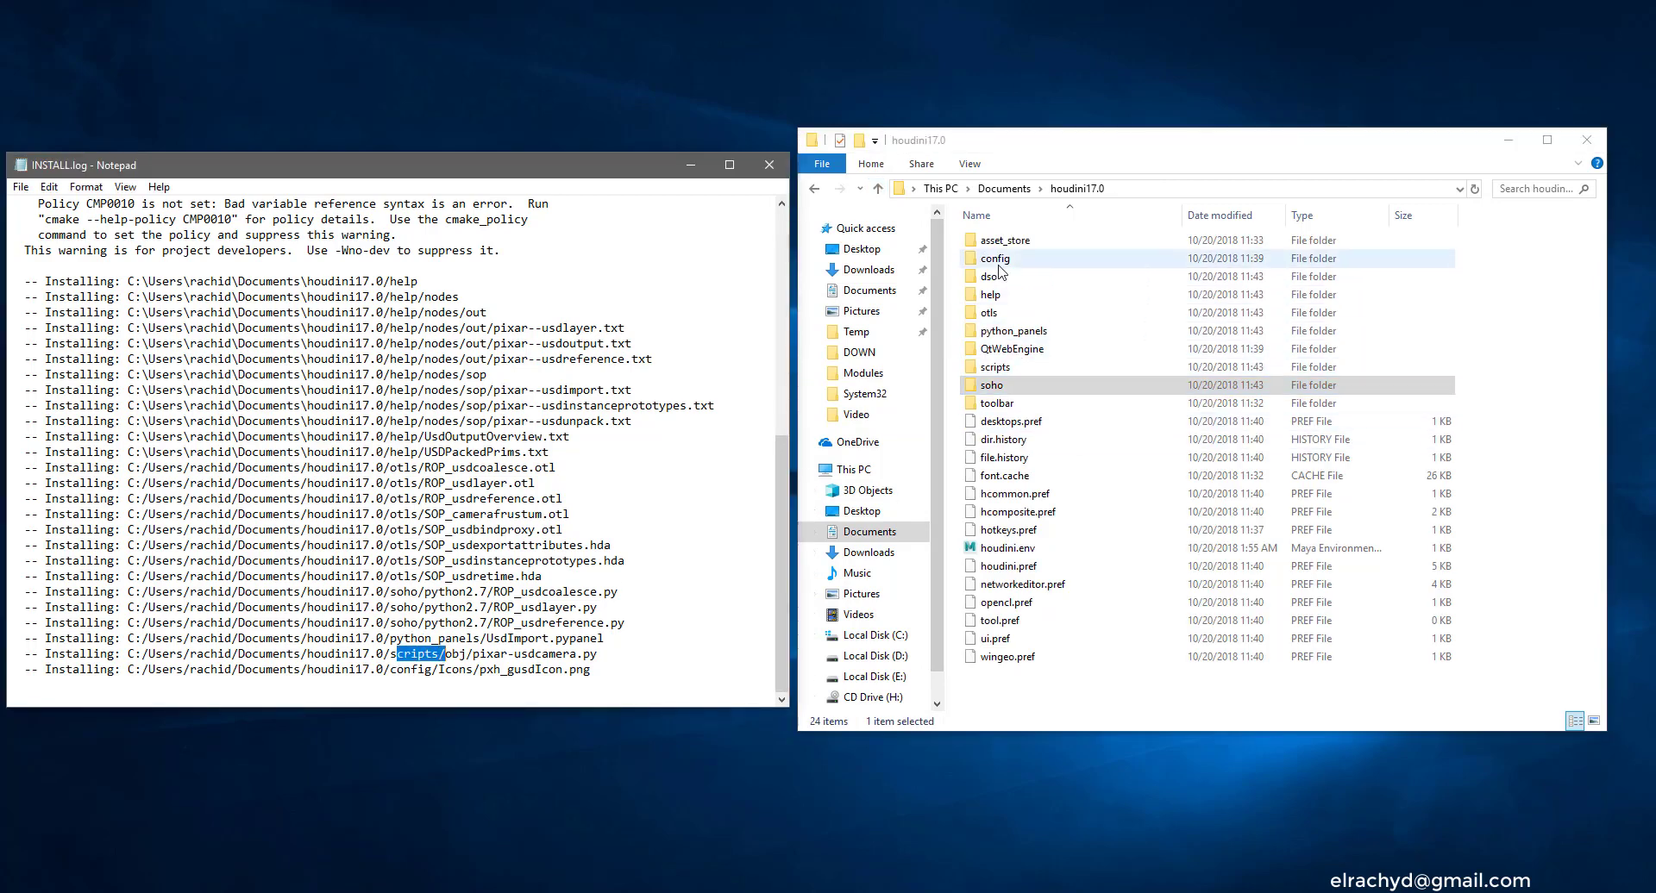
double_click(994, 369)
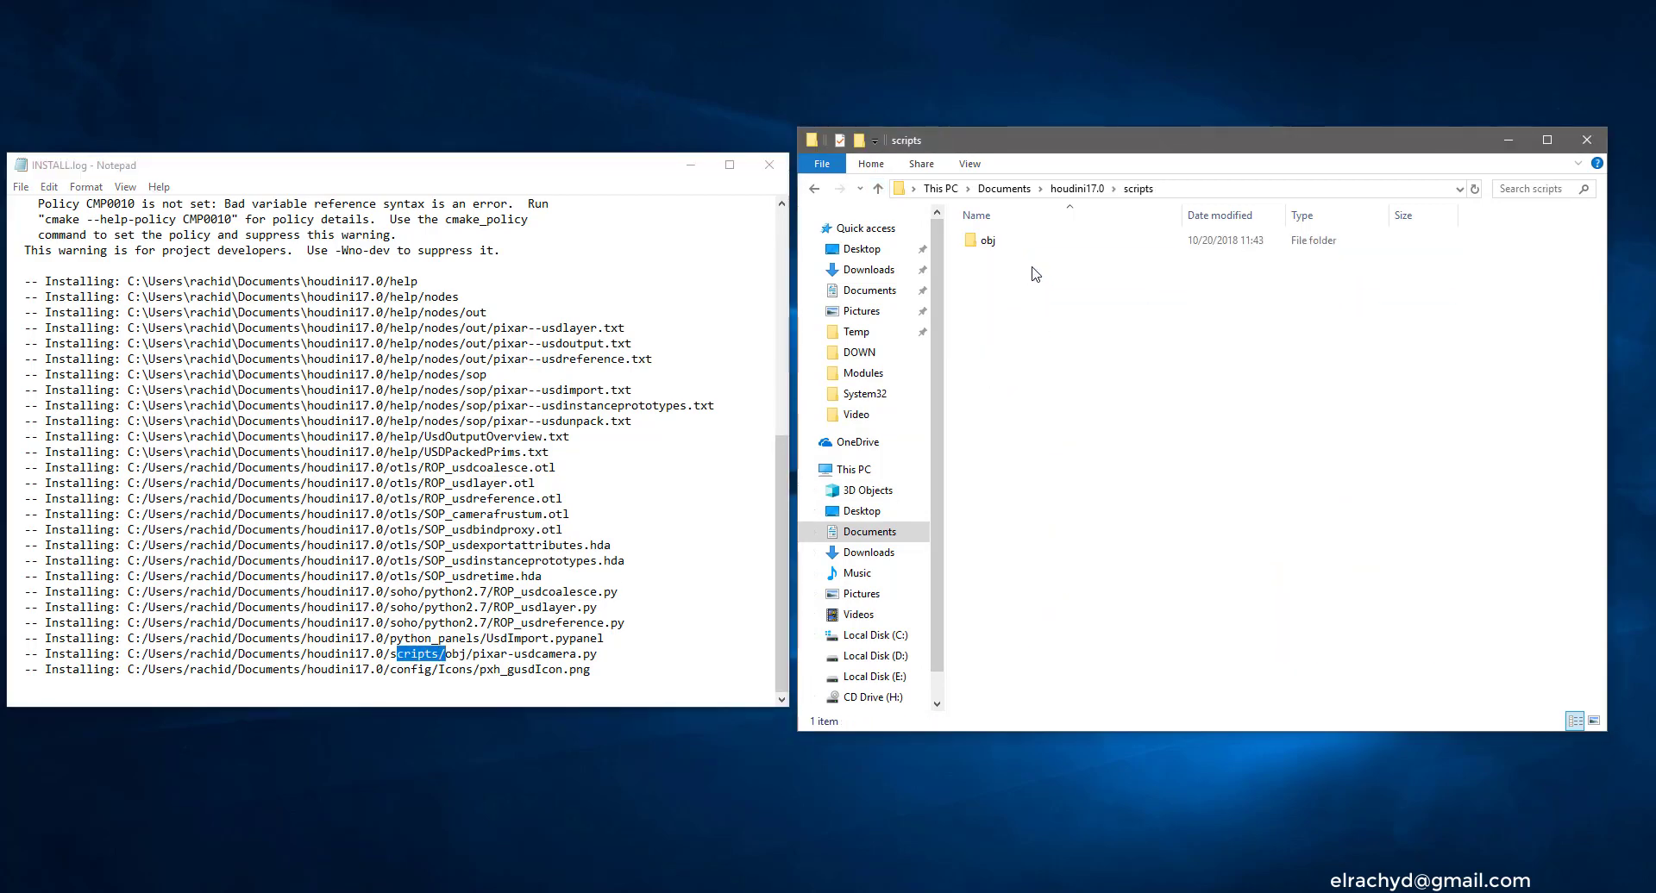
left_click(878, 188)
Check the config/Icons path in the config folder, then close the install log
left_click_drag(404, 669, 474, 669)
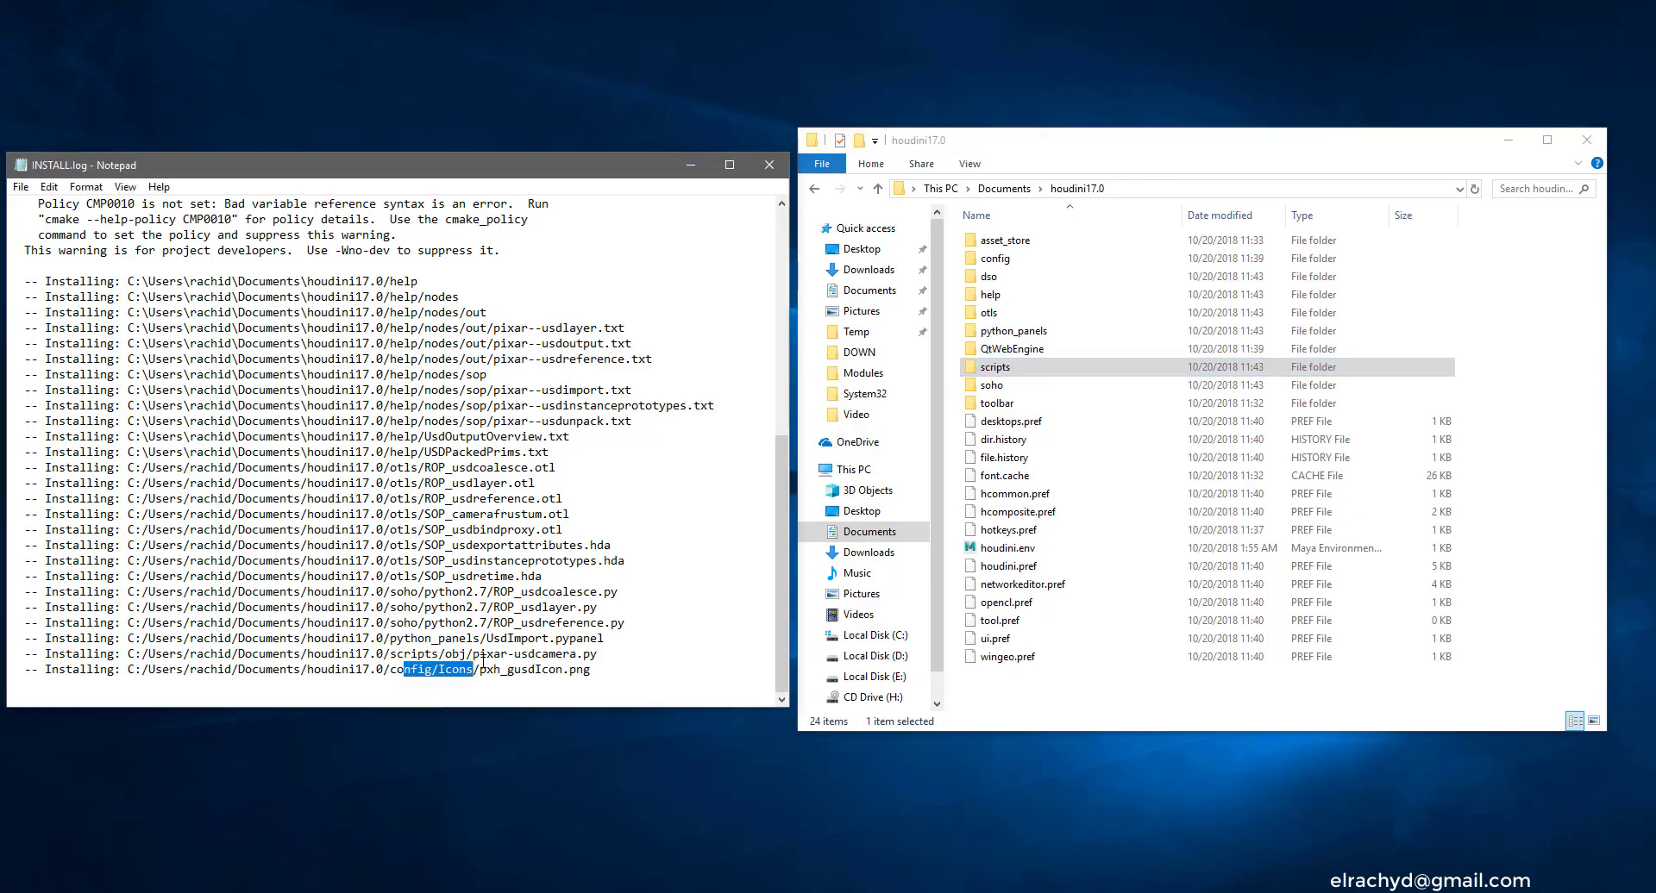
double_click(993, 259)
left_click(877, 188)
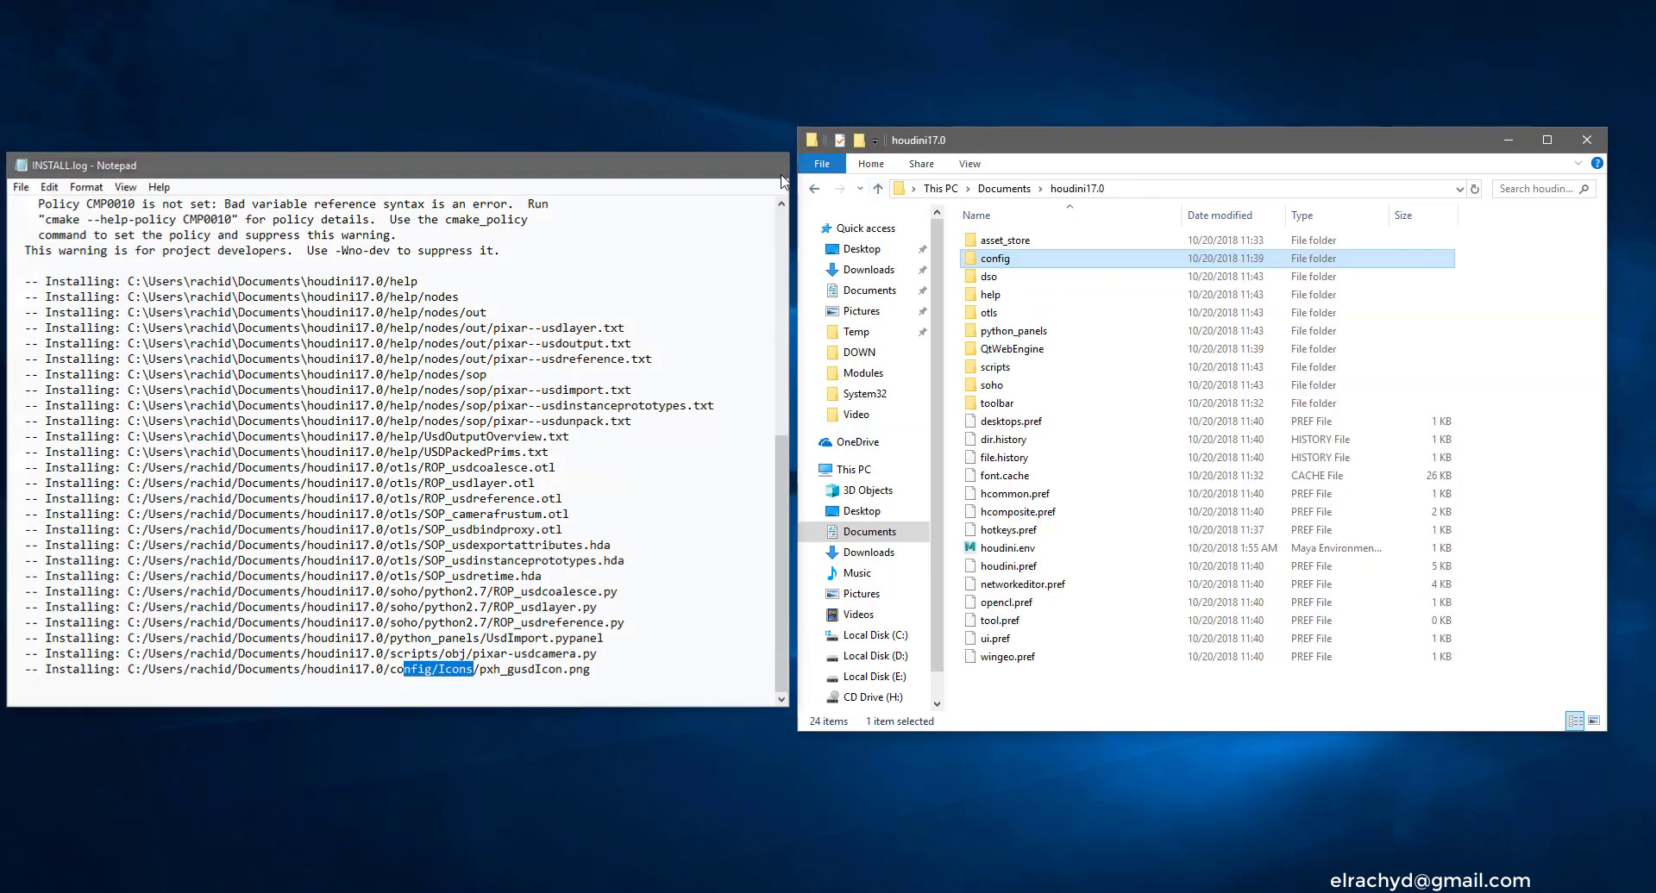
left_click(770, 164)
left_click_drag(1417, 134, 805, 139)
Close the houdini17.0 folder, launch Houdini, and add a geo1 Geometry node
left_click(976, 146)
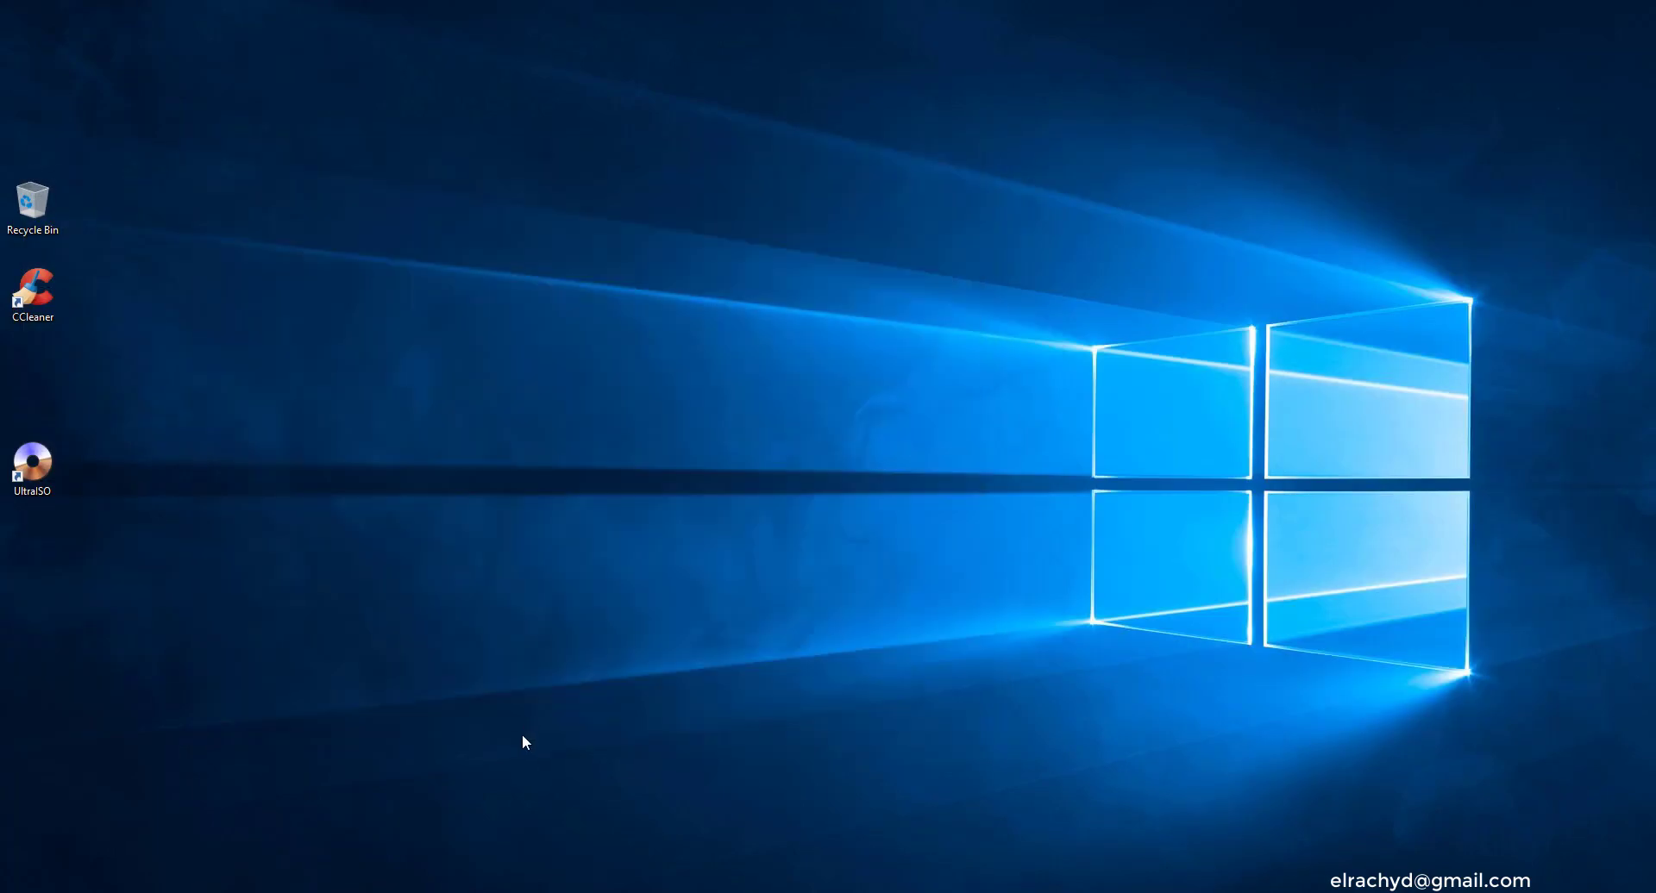
left_click(488, 854)
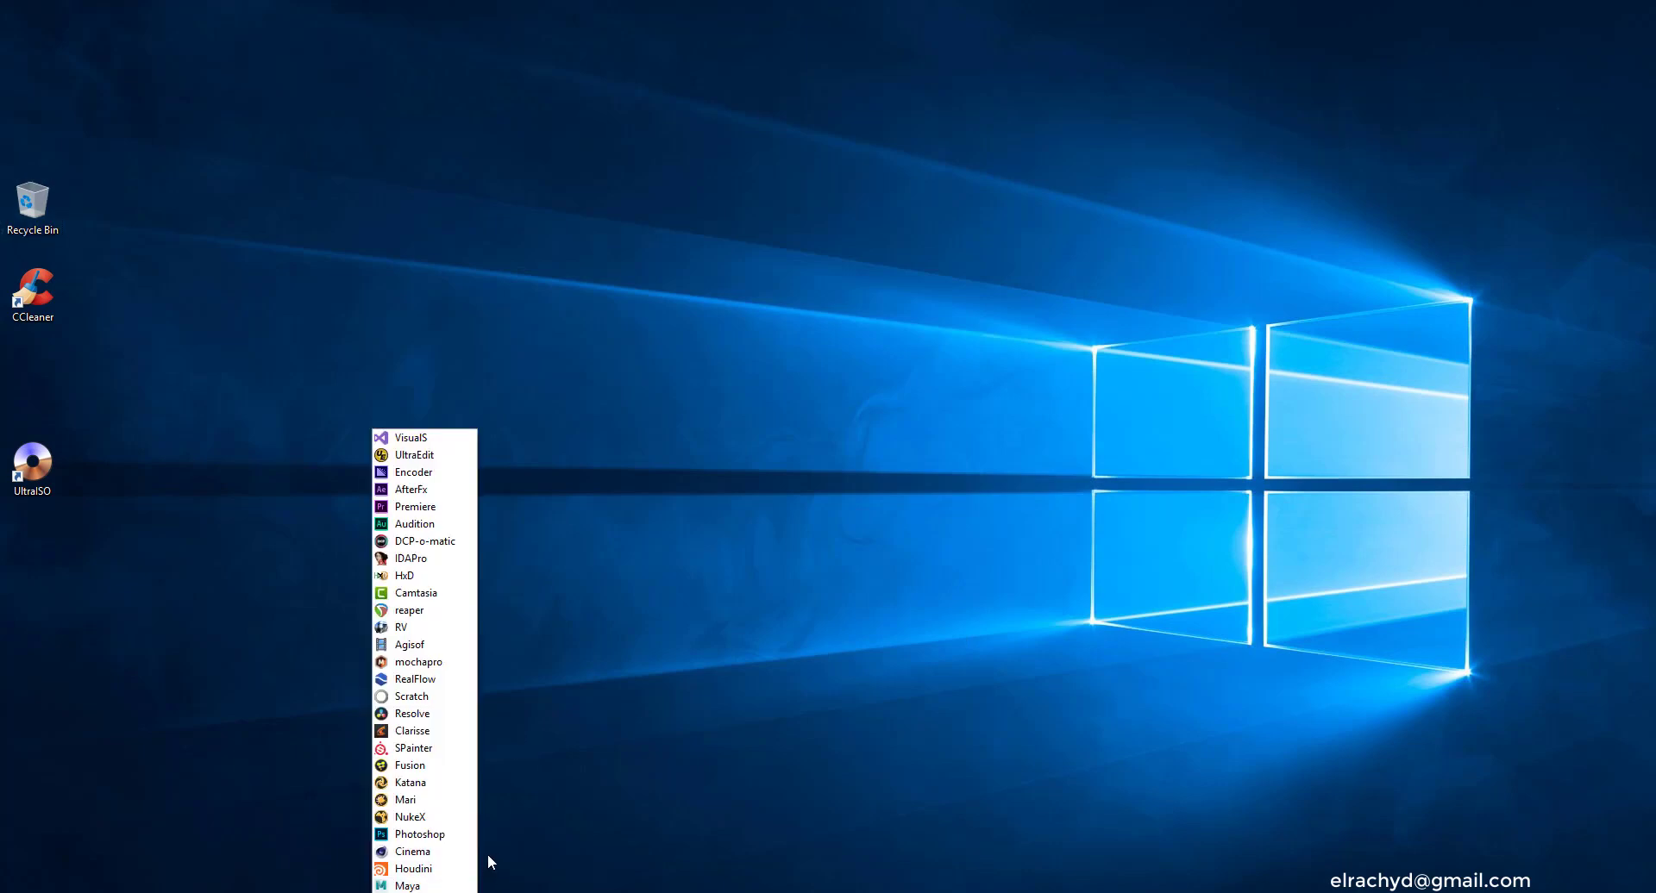
left_click(433, 873)
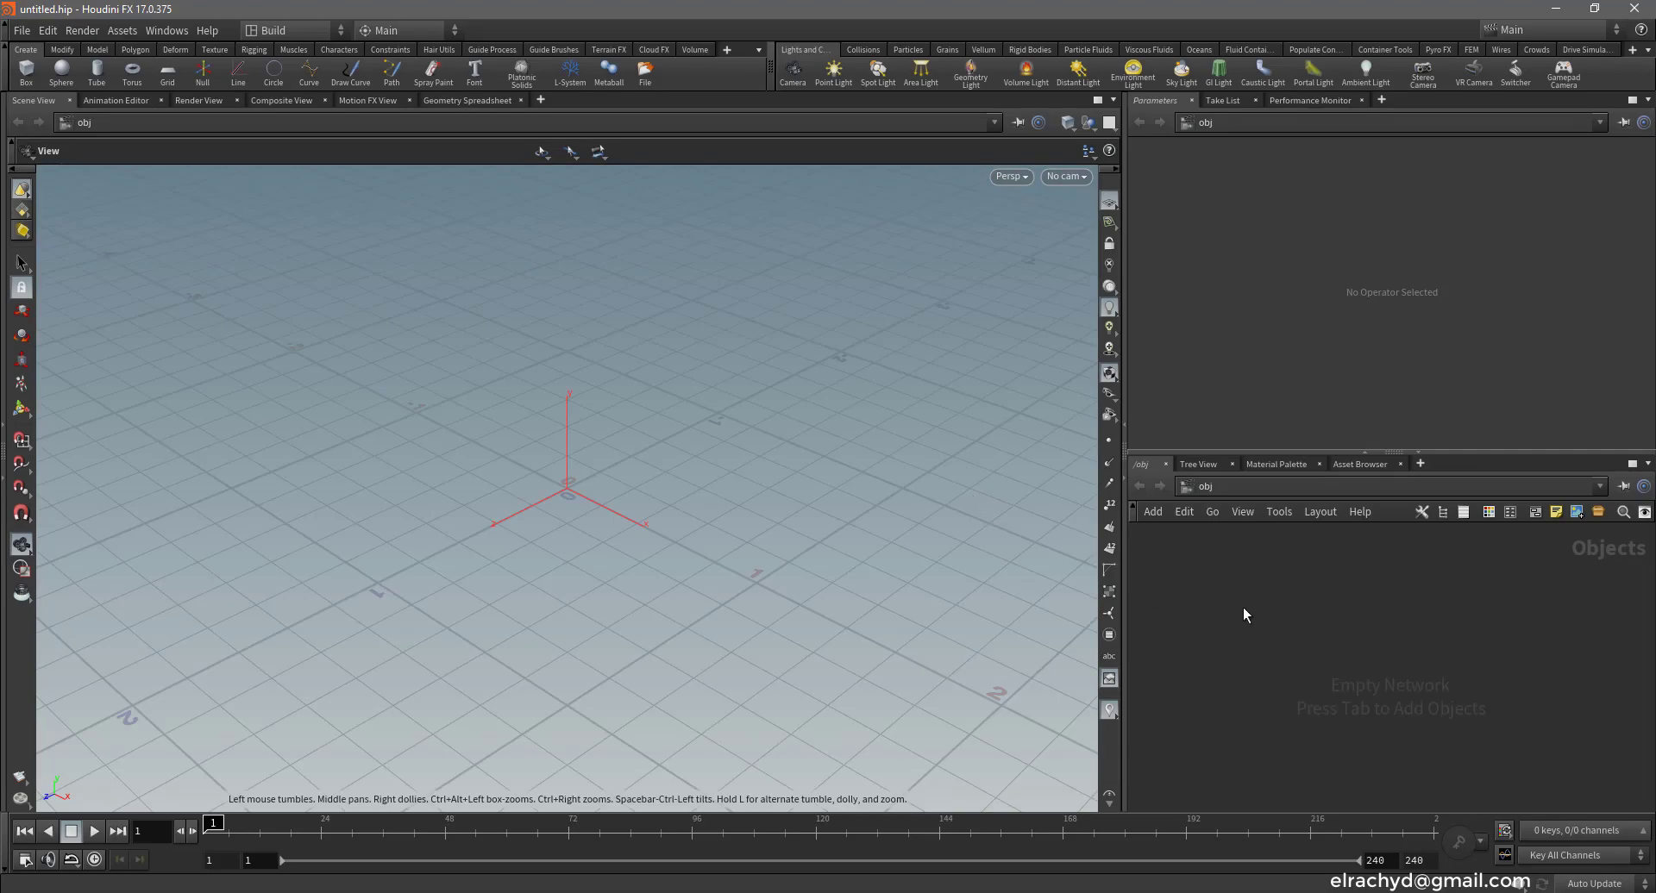
key("Tab")
type("g")
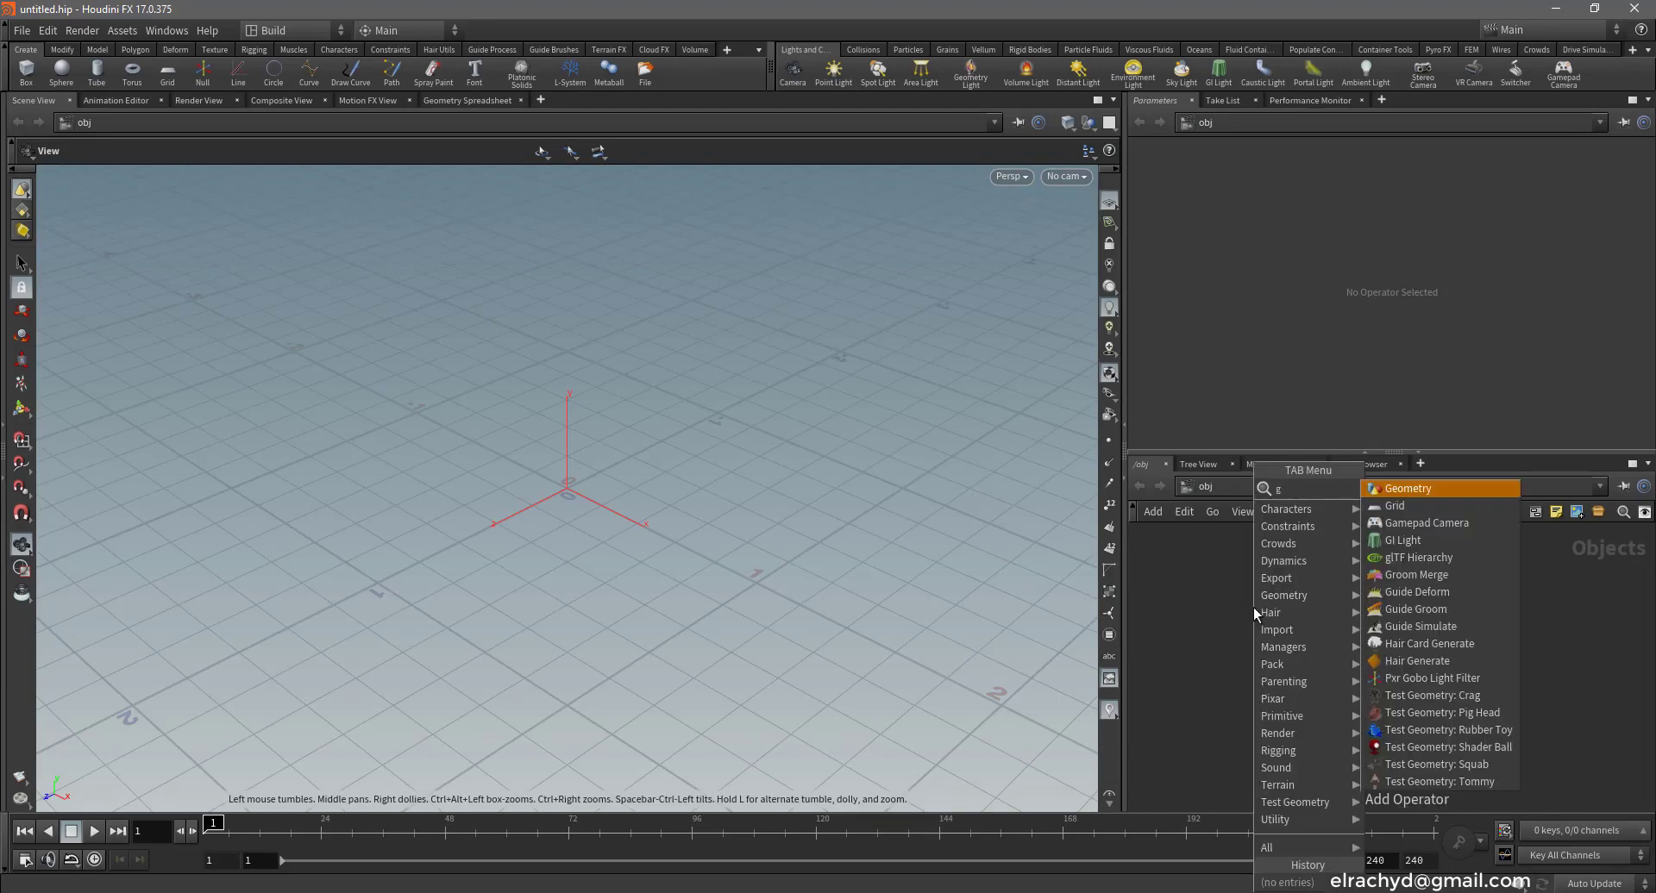
type("eo")
key("Return")
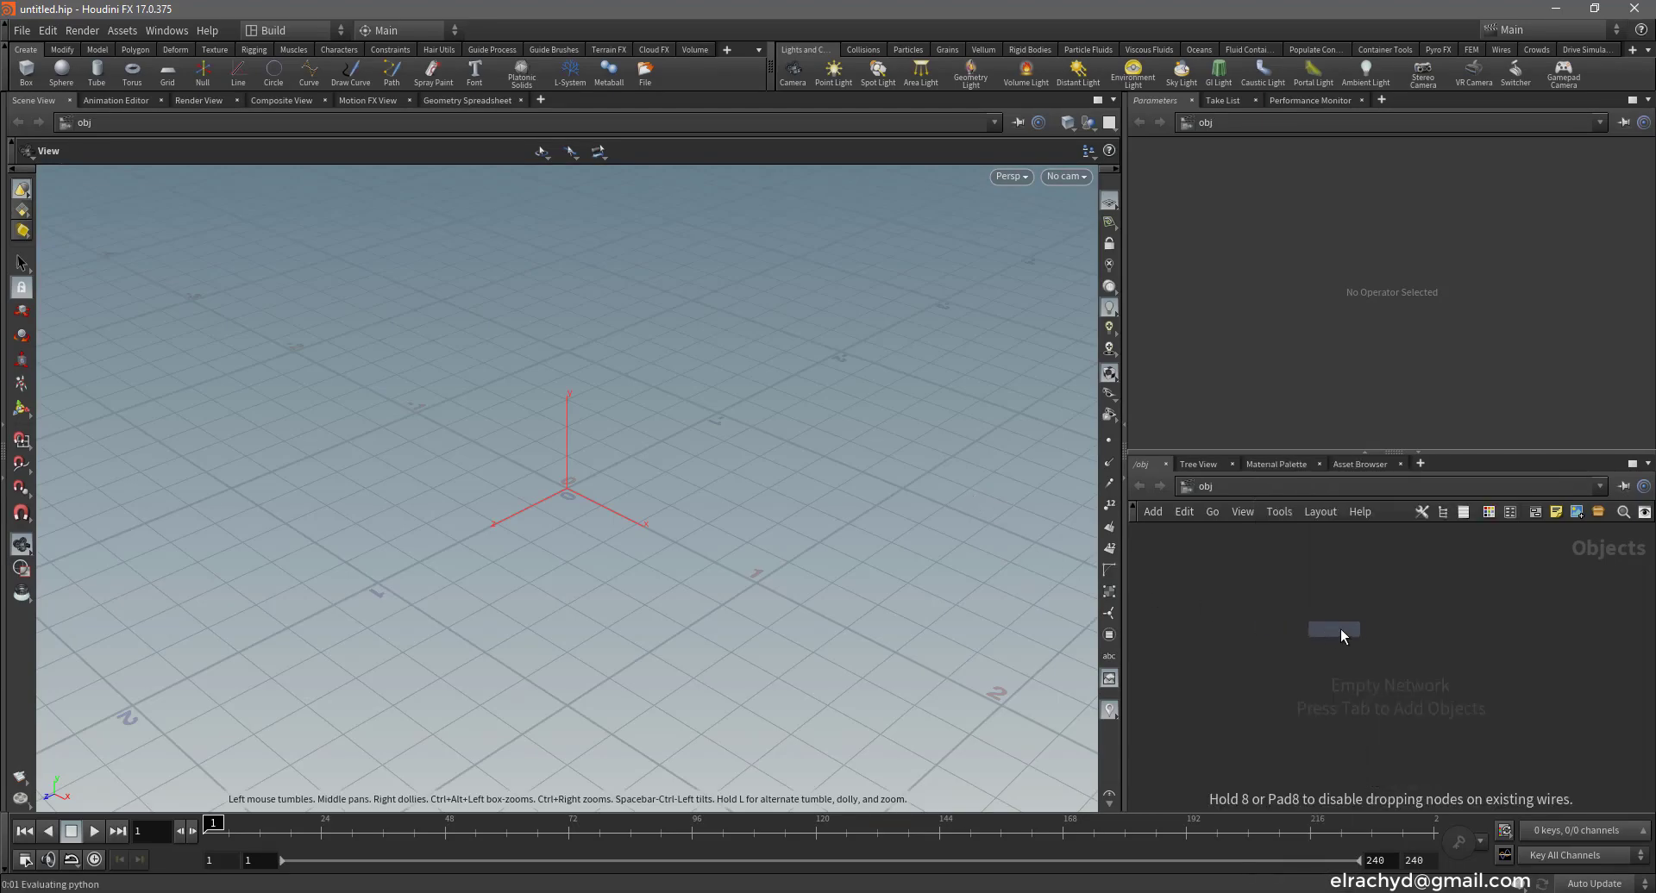
left_click(1340, 629)
Inside geo1, add a USD Import node from a 'usd' node search
double_click(1345, 631)
key("Tab")
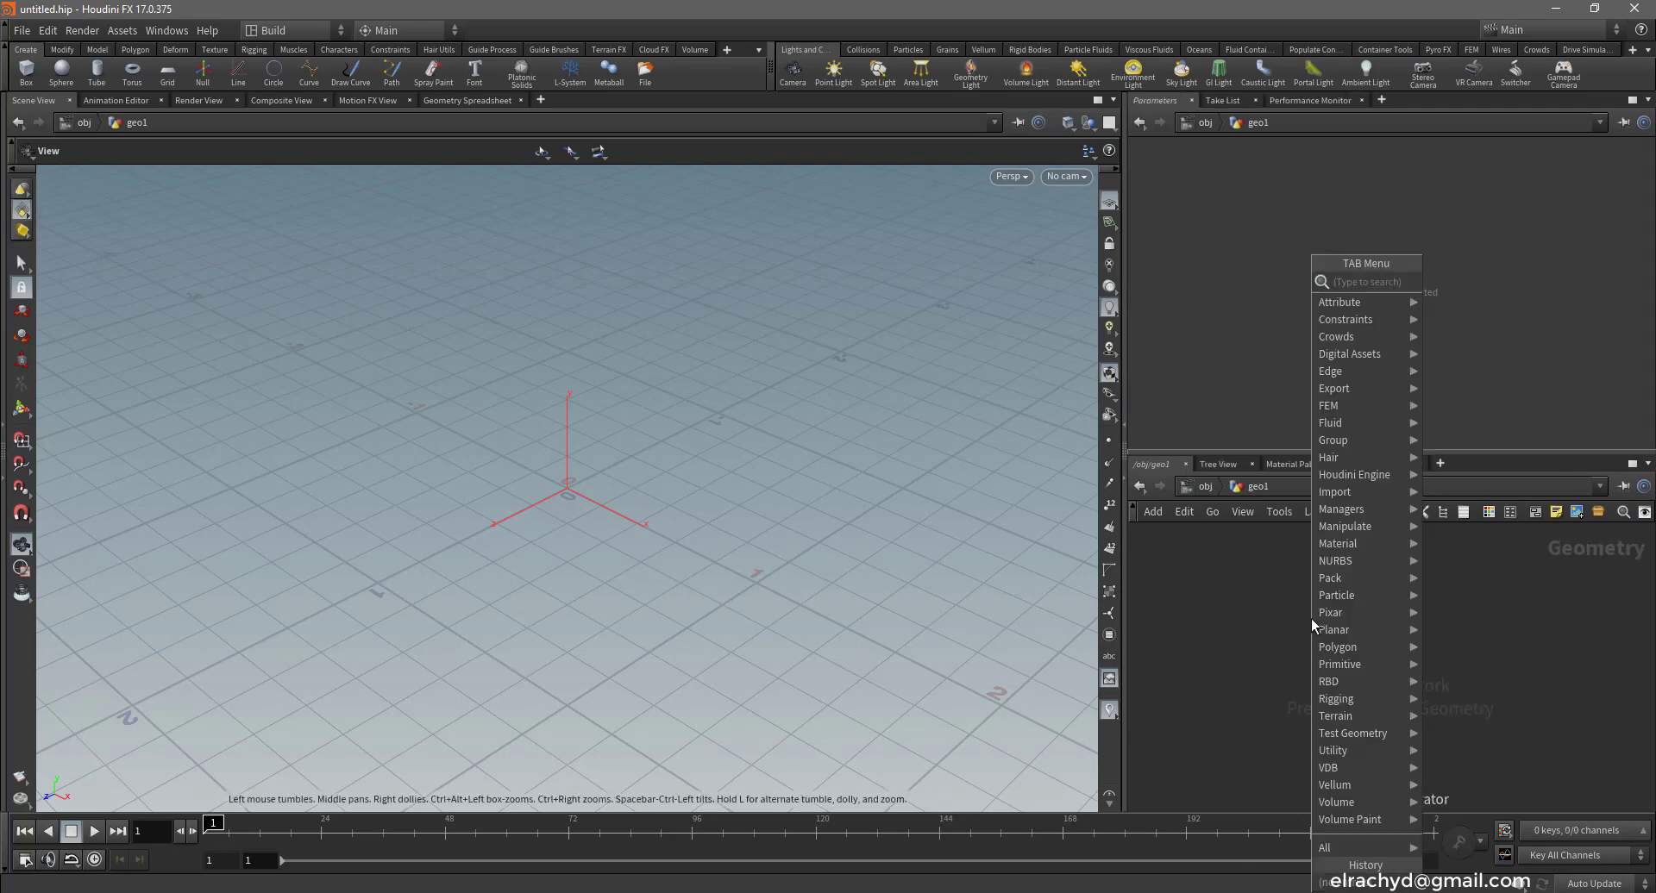
type("usd")
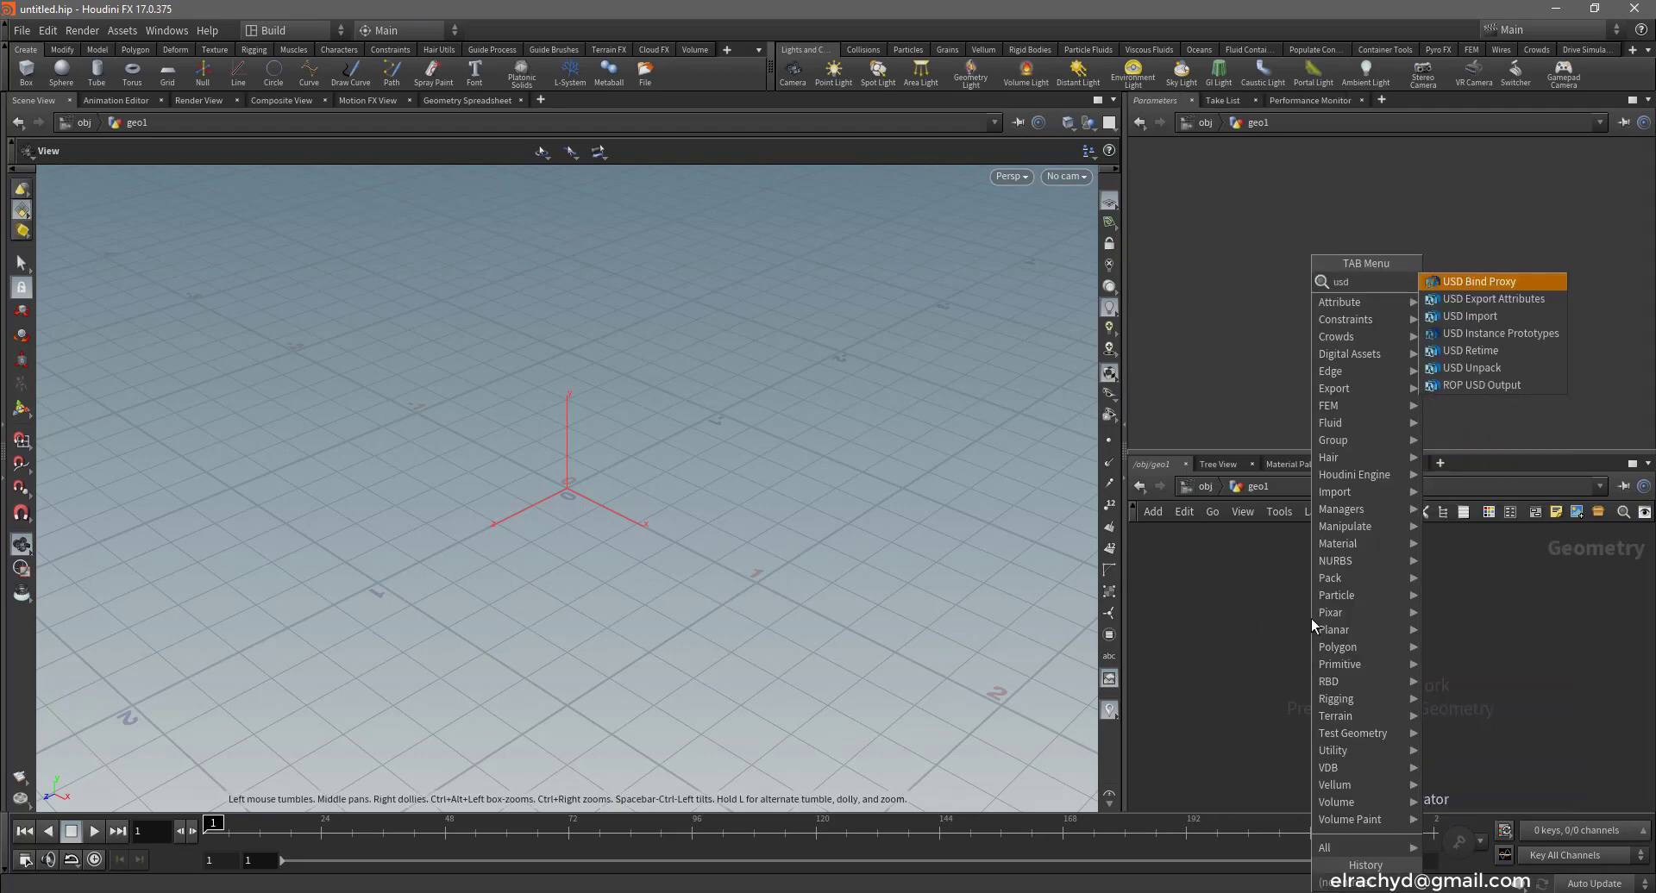
left_click(1508, 314)
Place usdimport1 and load Kitchen_set.usd using the pasted Kitchen_set folder path
left_click(1352, 655)
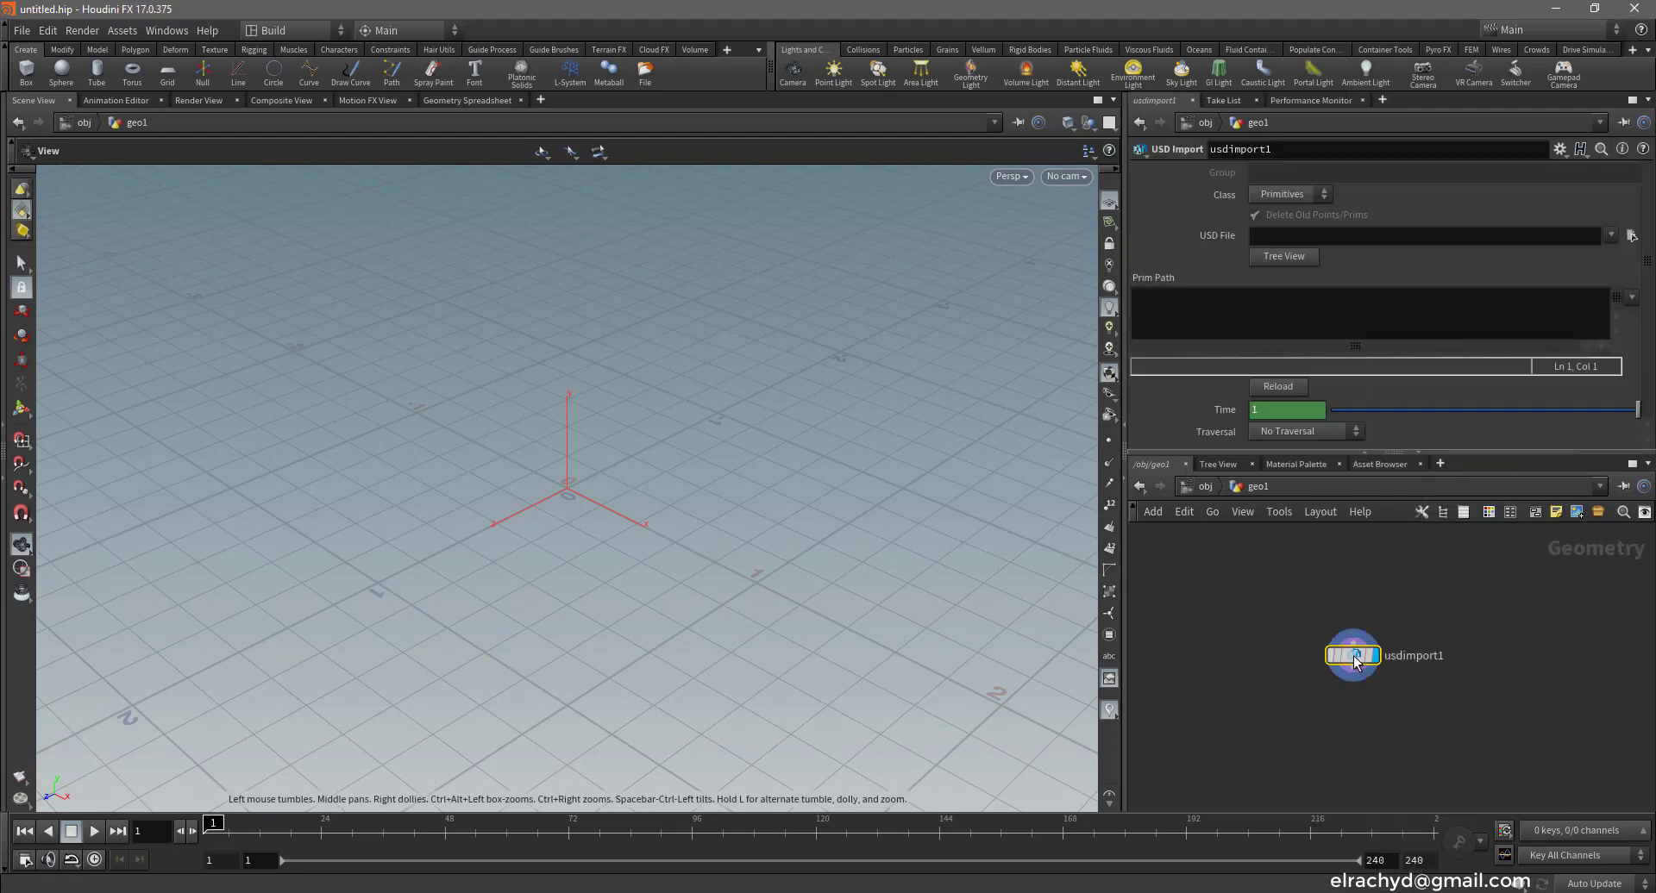
left_click(1631, 235)
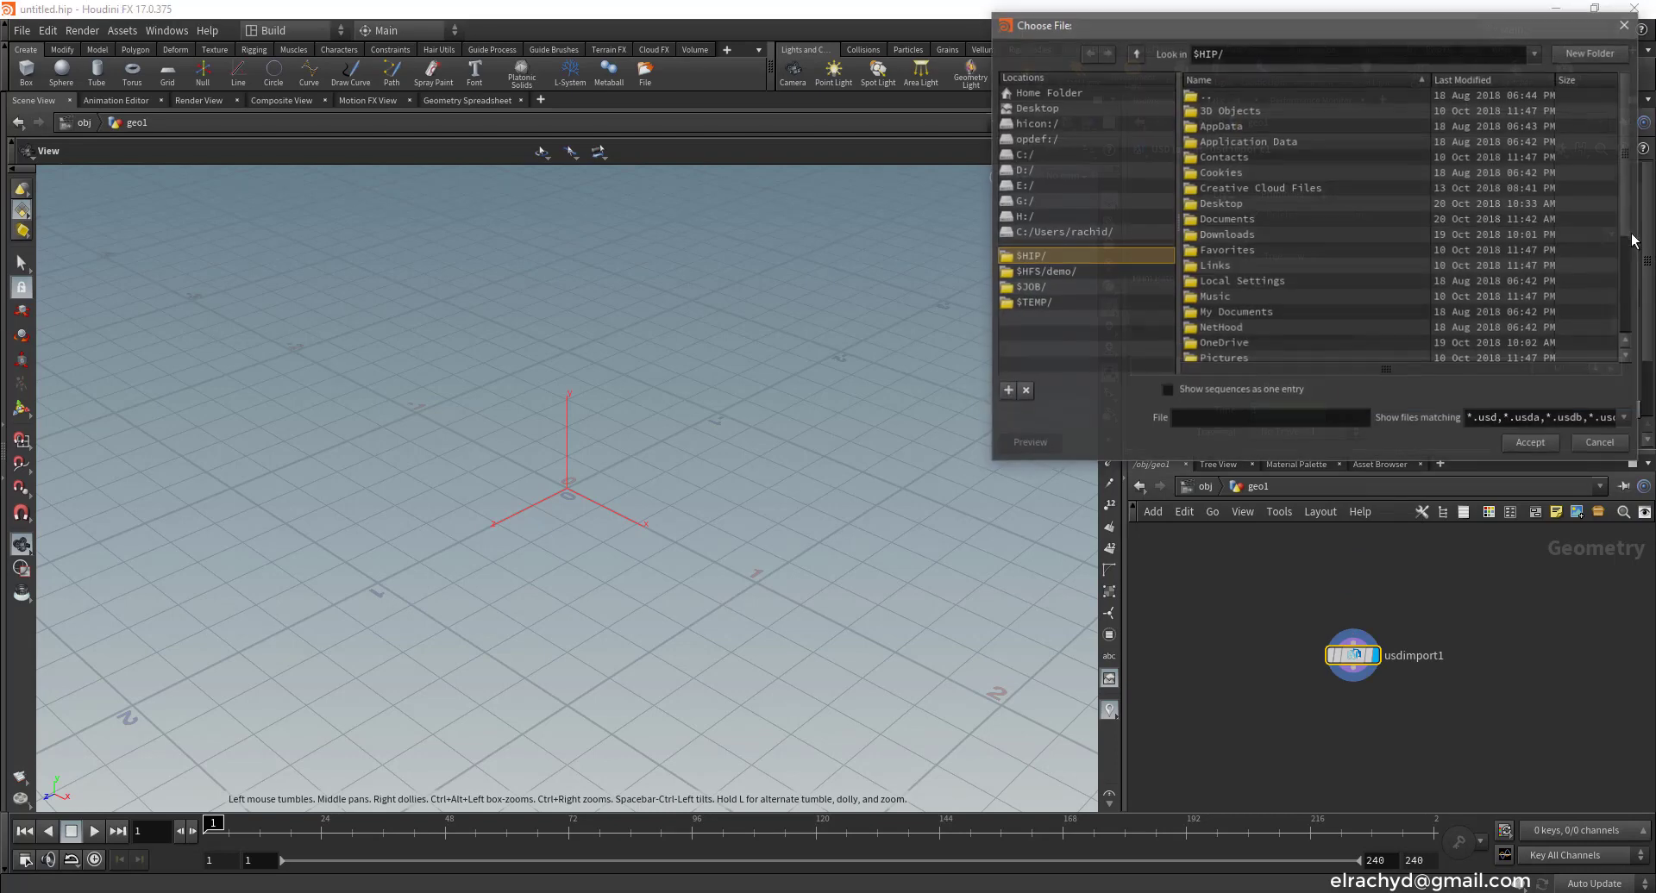
key("alt+Tab")
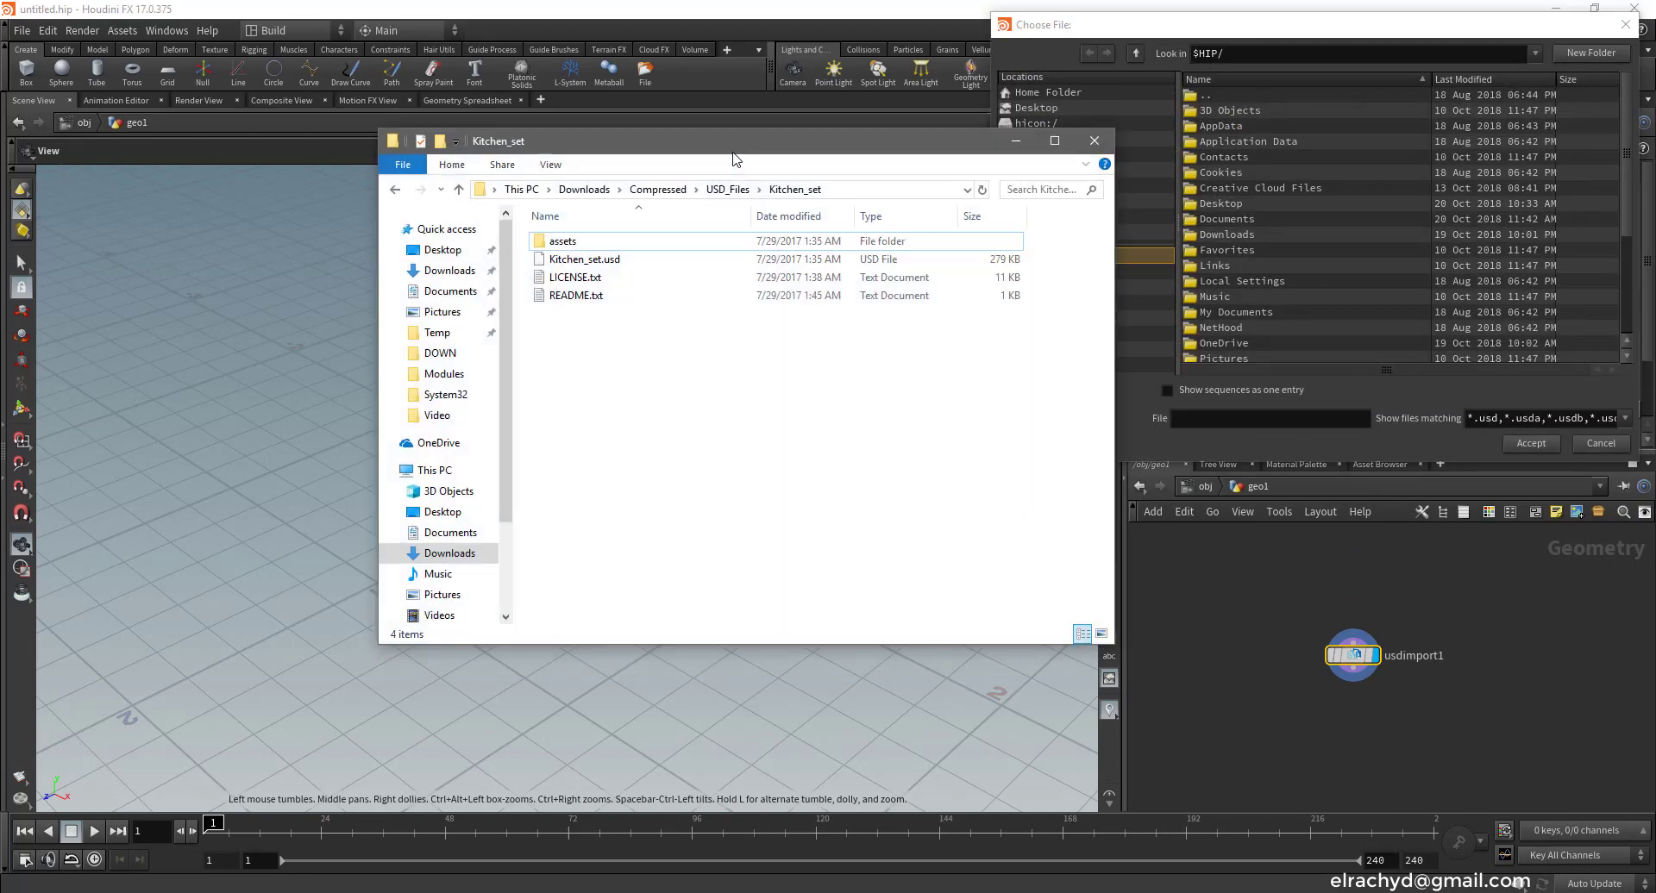
left_click(842, 191)
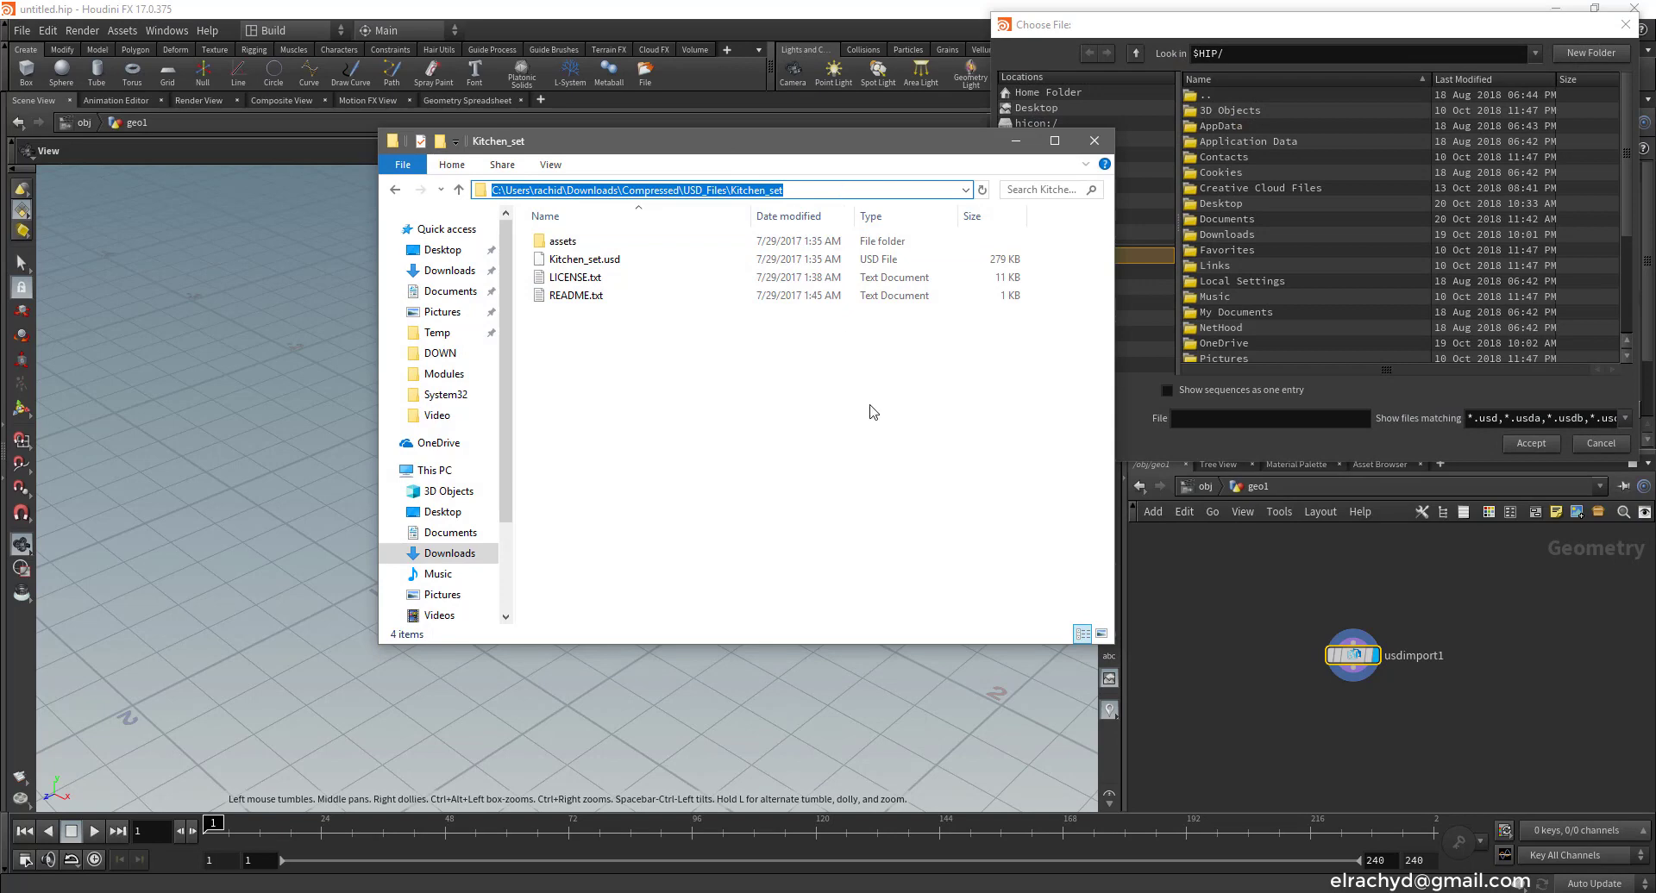
left_click(1254, 422)
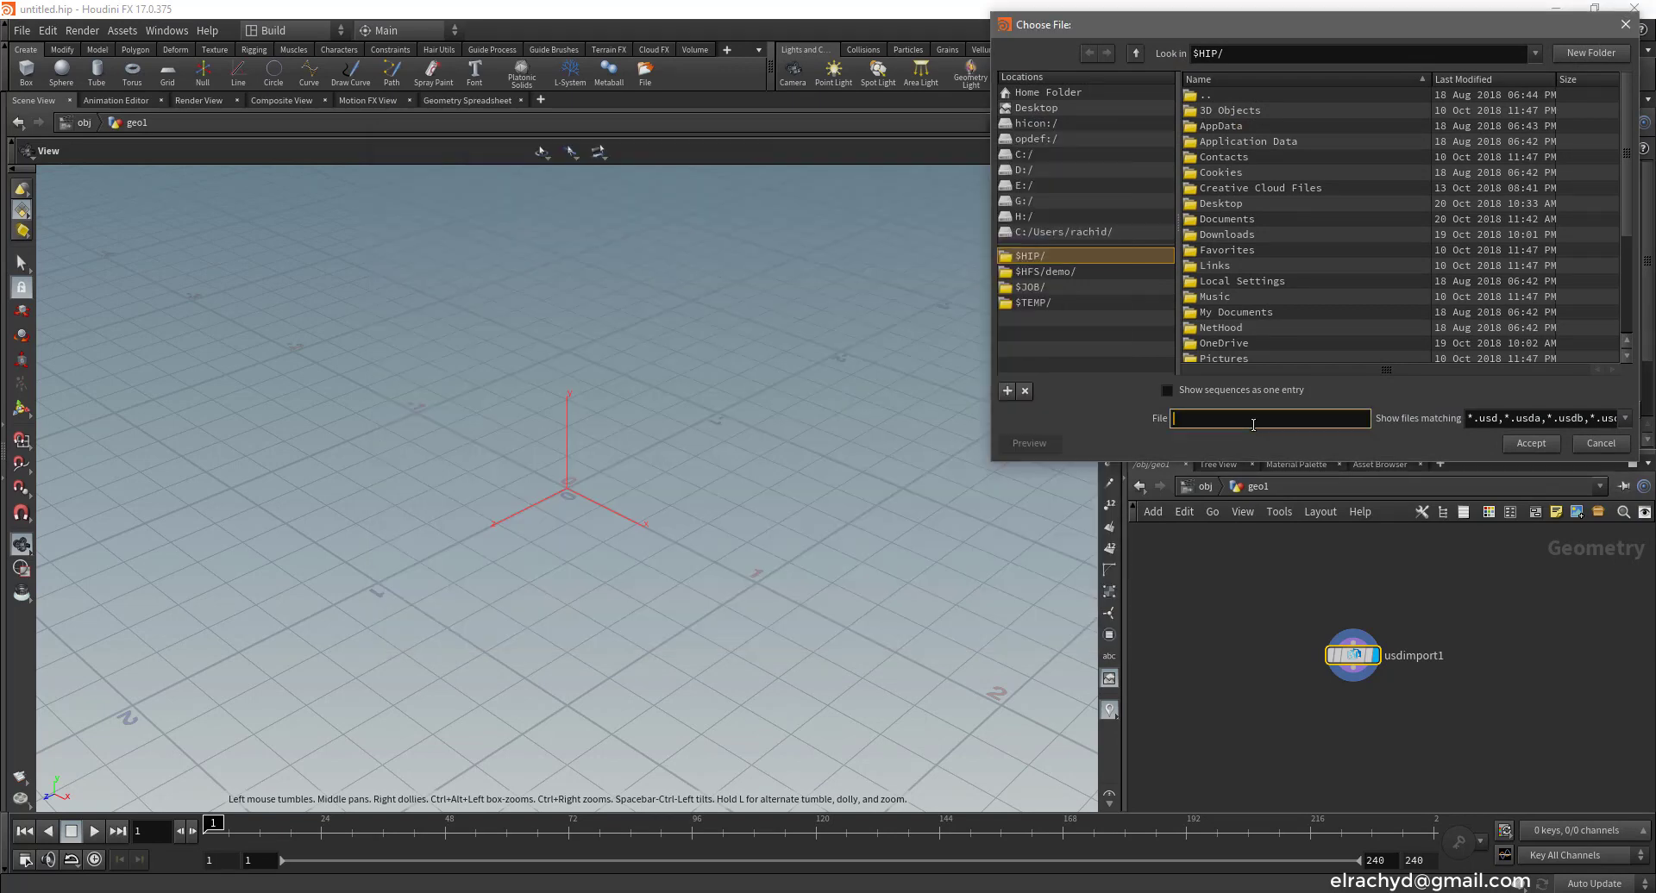
key("ctrl+v")
key("Return")
left_click(1270, 124)
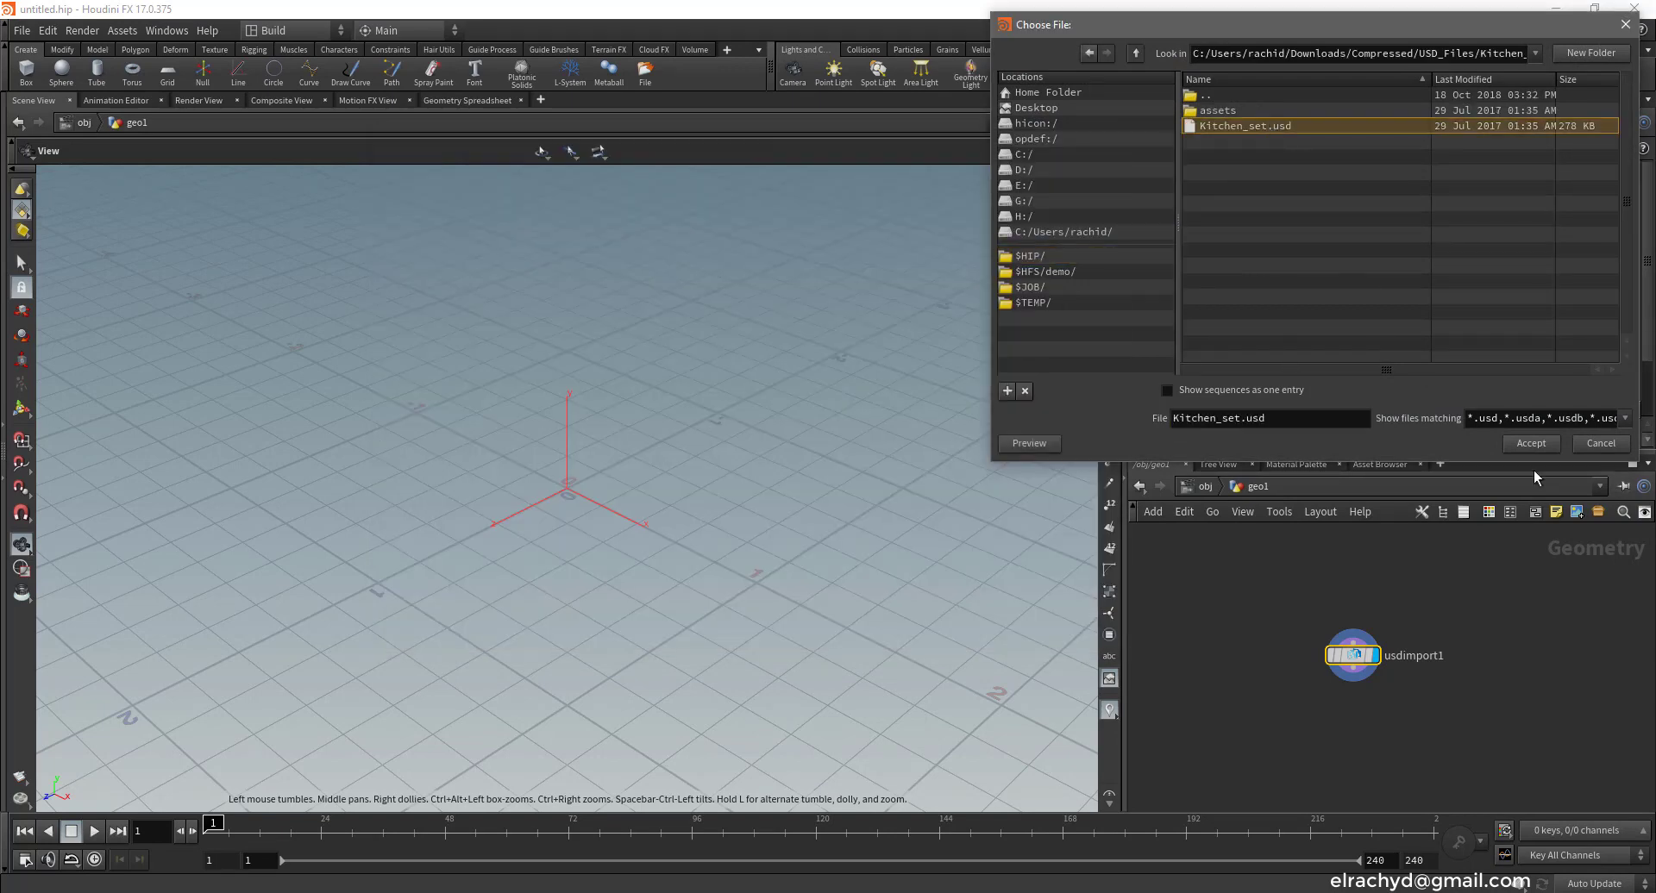
left_click(1531, 443)
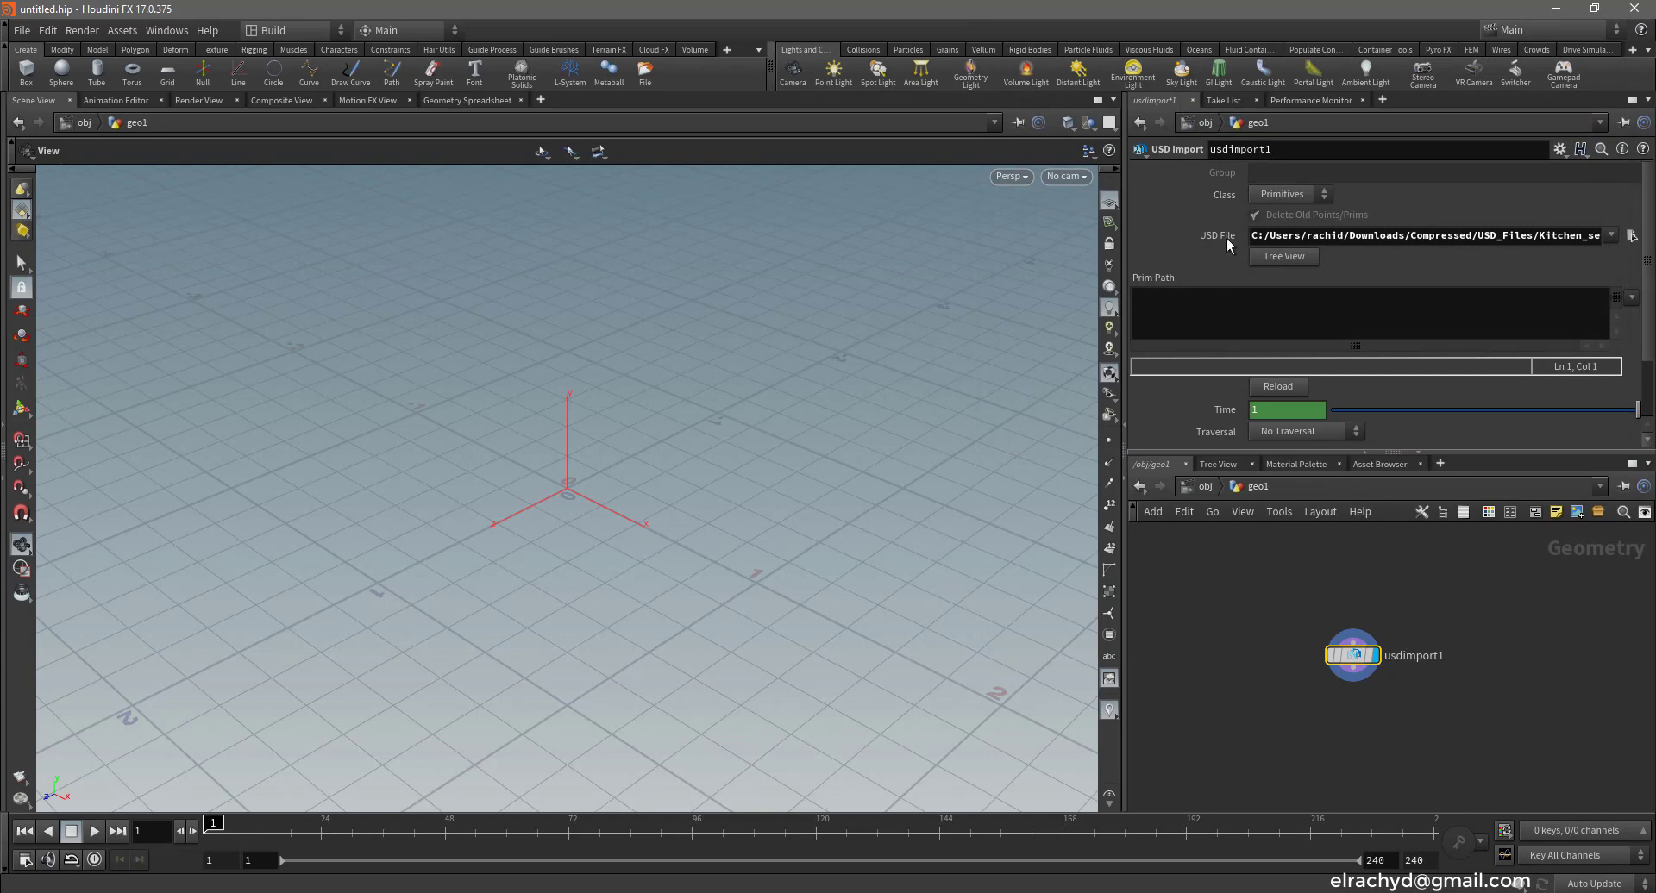
In the Tree View, mark the whole Kitchen_set hierarchy for import
left_click(1287, 256)
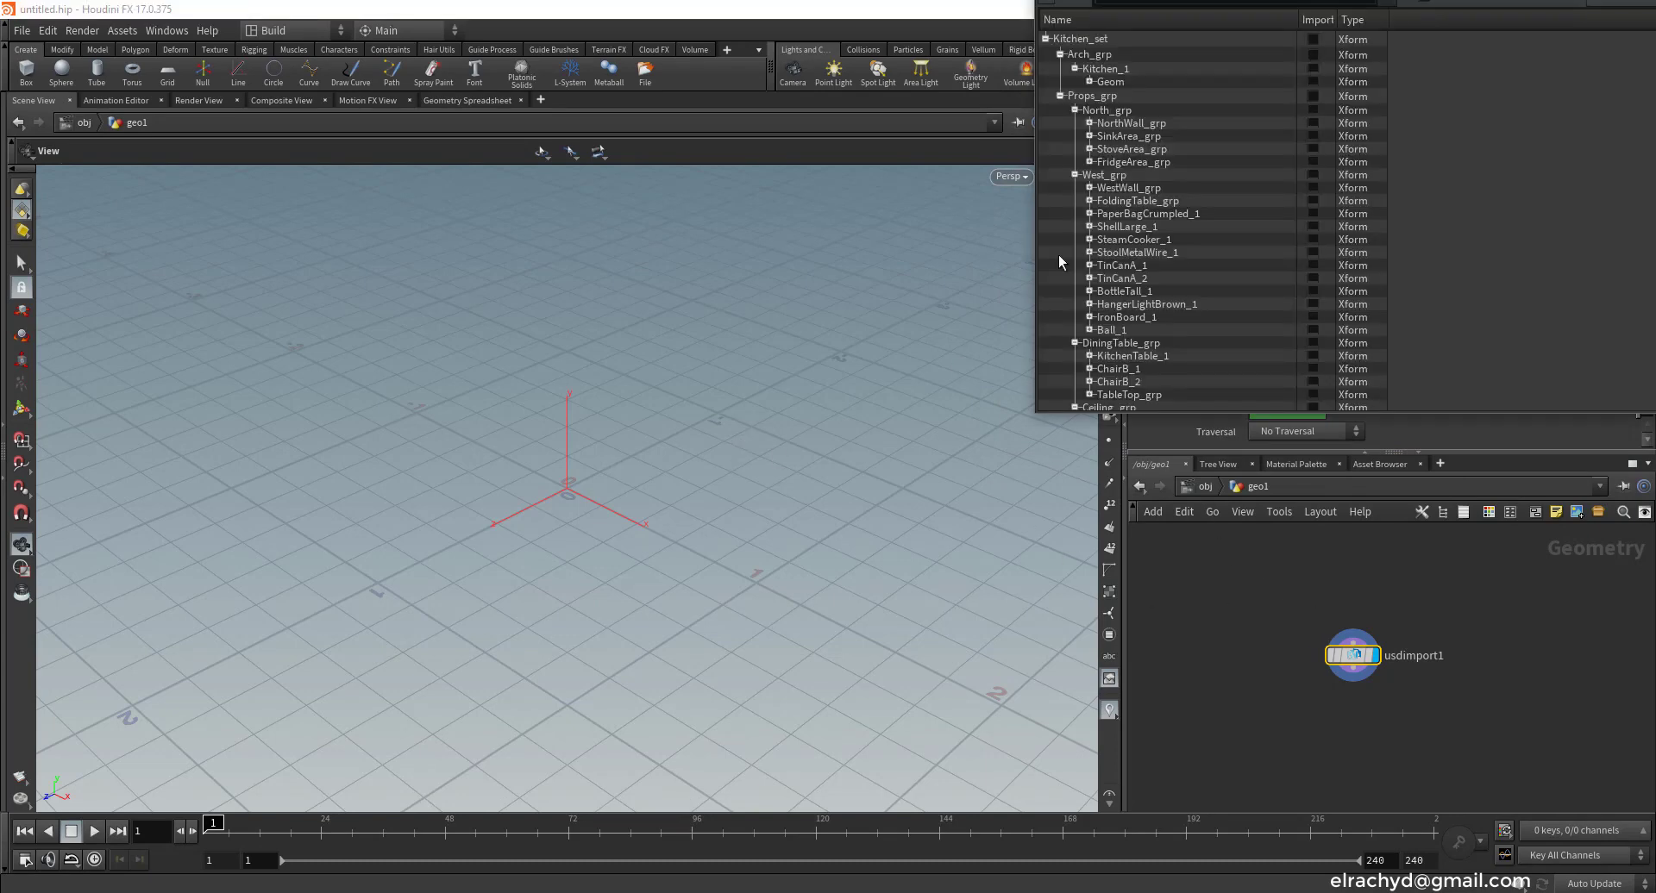
left_click(1312, 39)
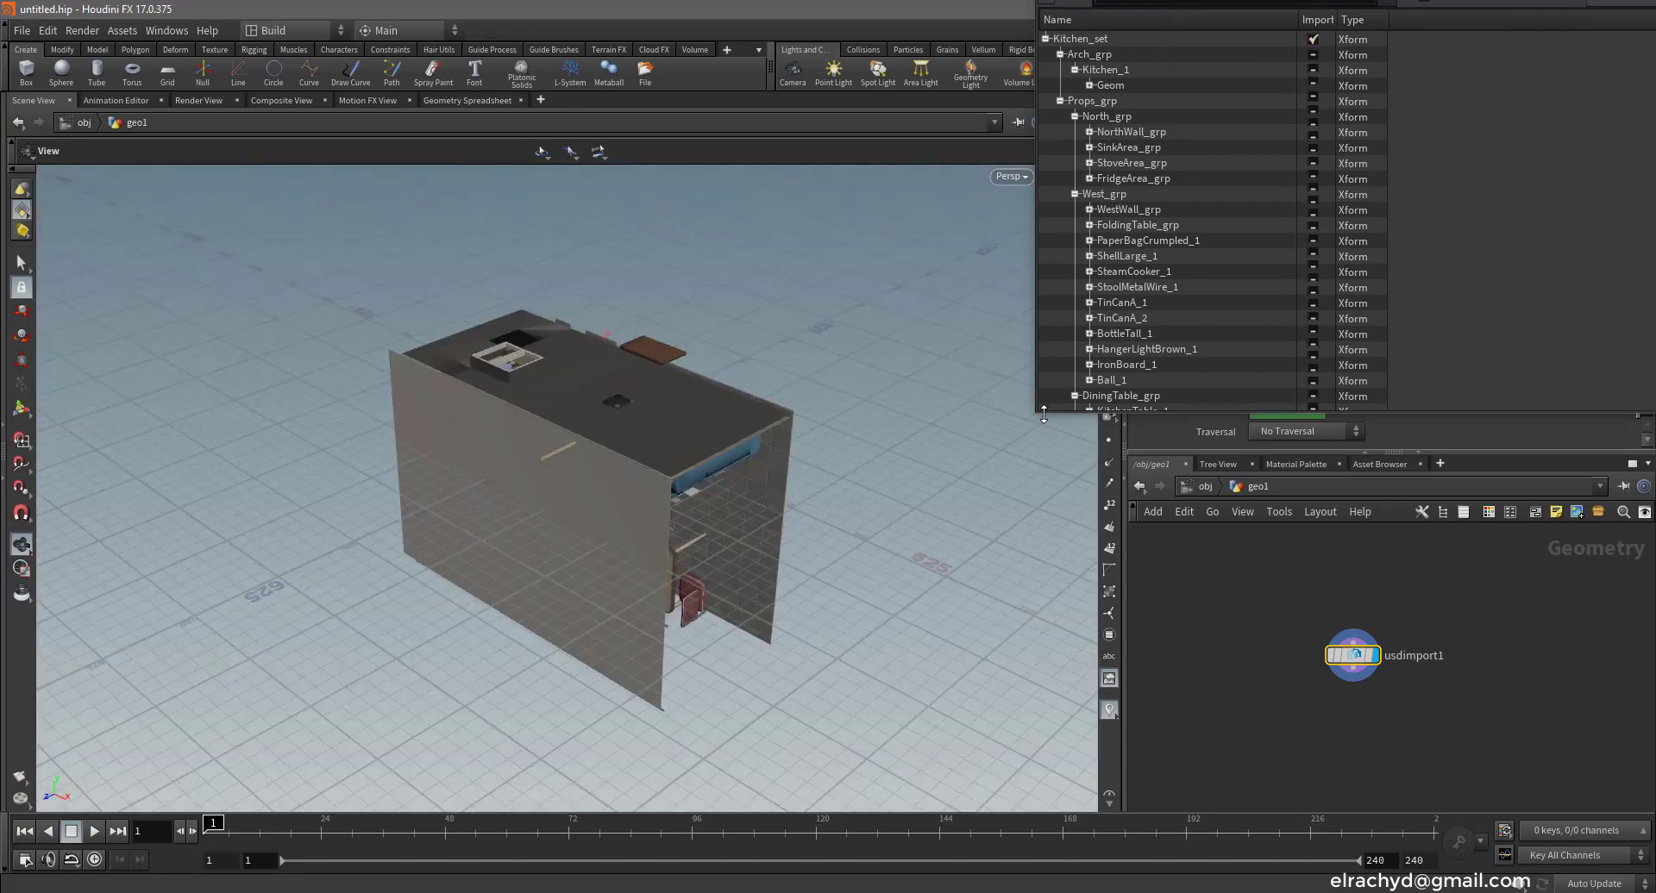
left_click_drag(1033, 416, 1013, 488)
Add a transform1 node below usdimport1, wire it in, and display it
left_click_drag(1173, 21, 521, 60)
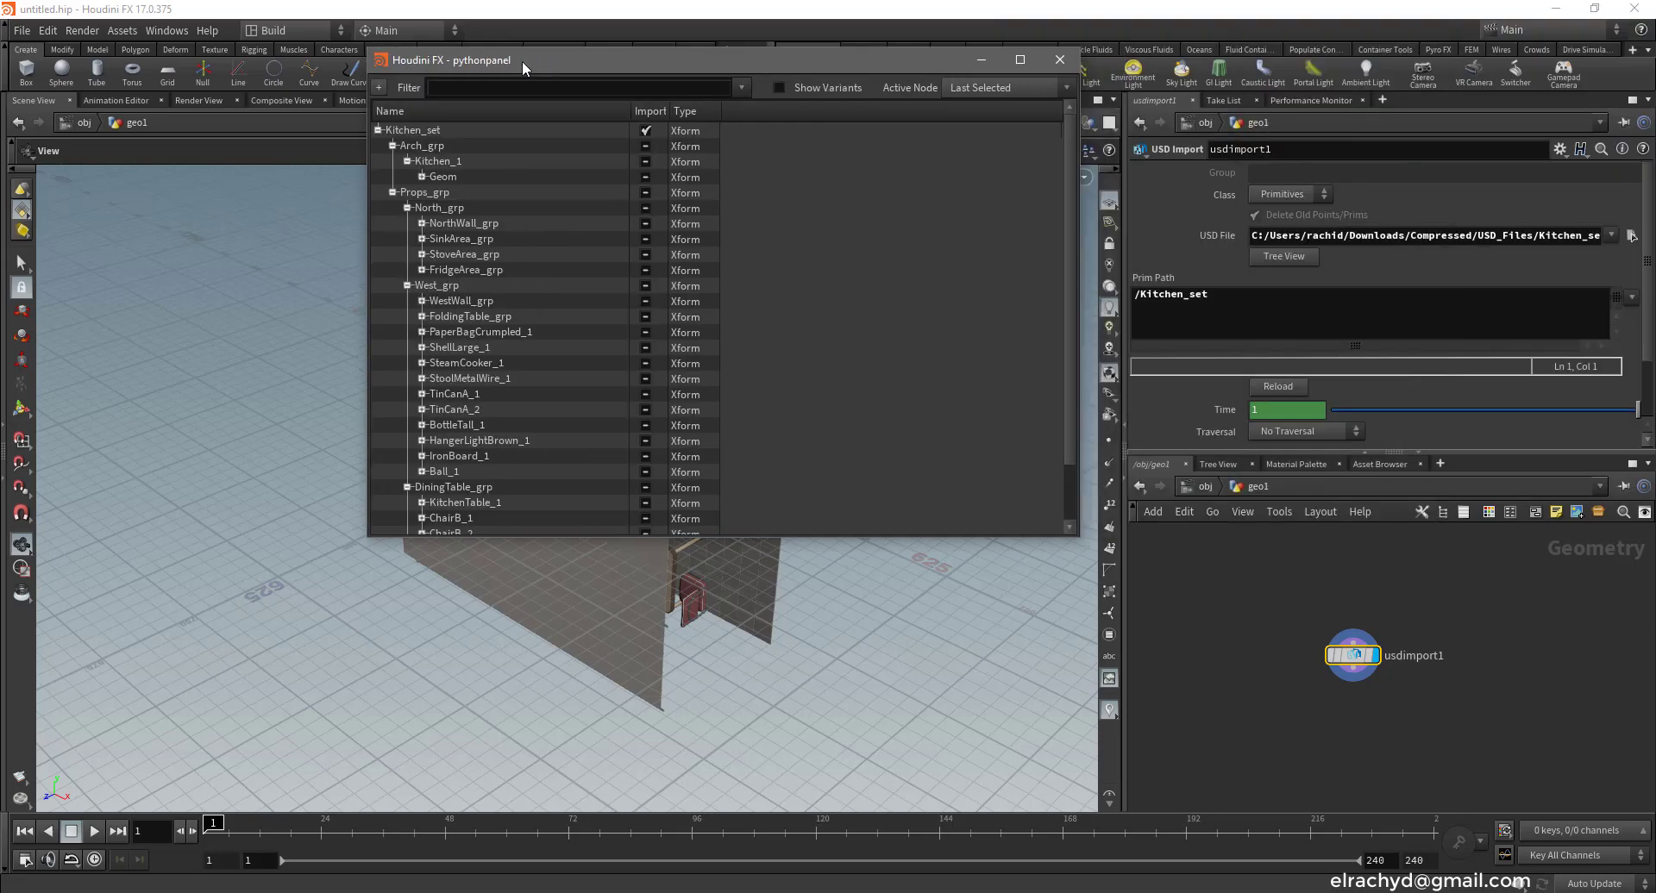
left_click_drag(1075, 537, 1007, 372)
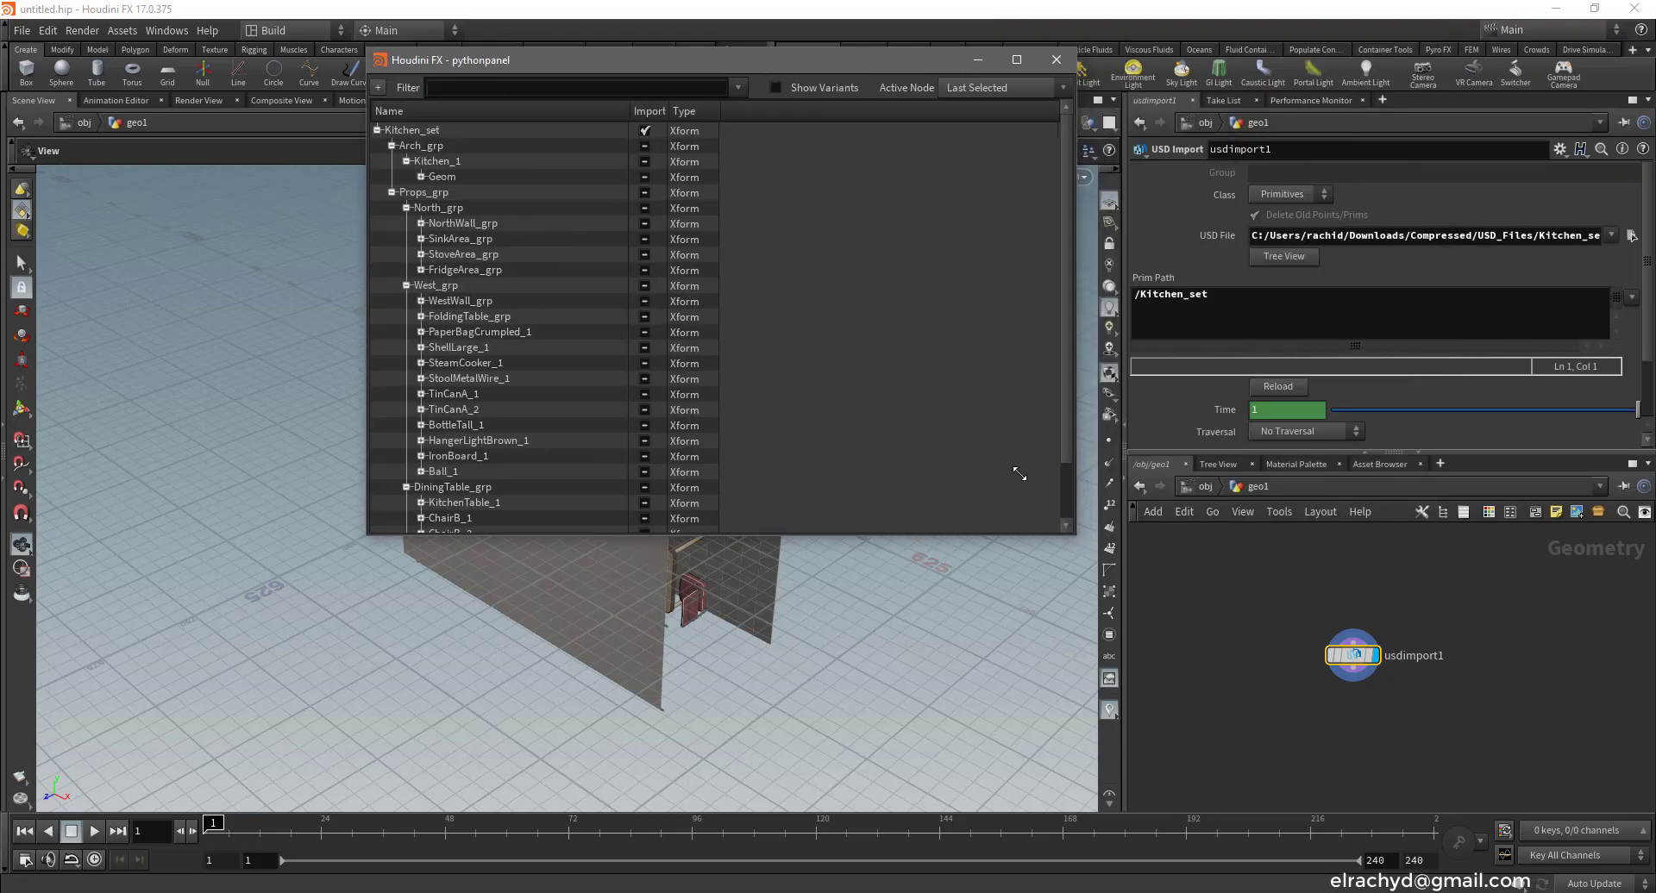
left_click(1244, 695)
key("Tab")
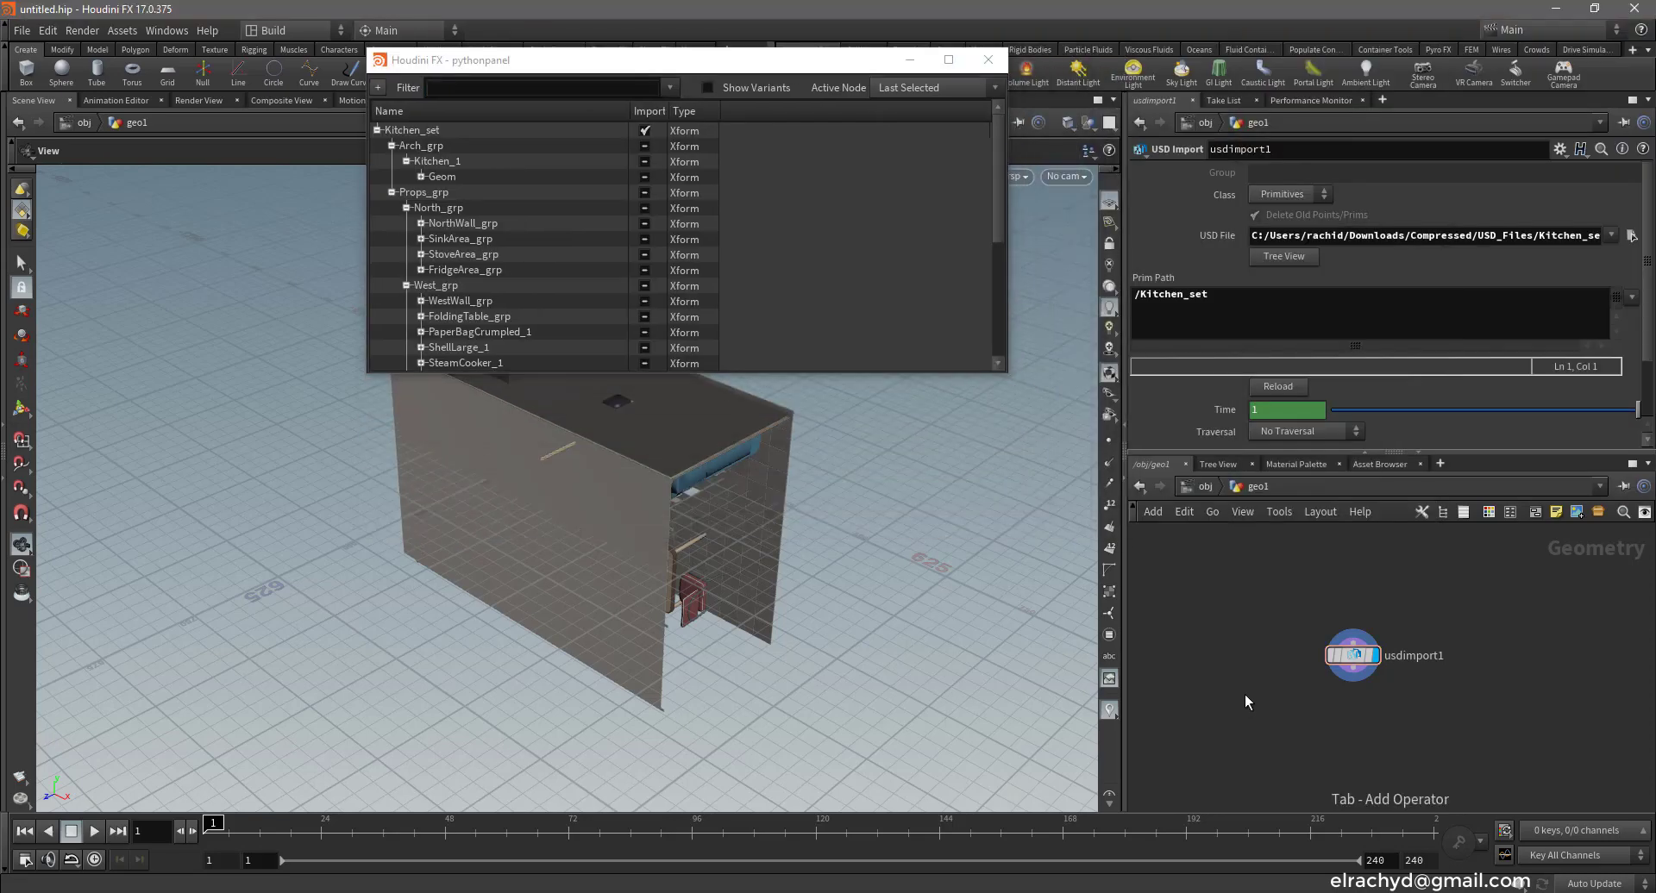
type("transf")
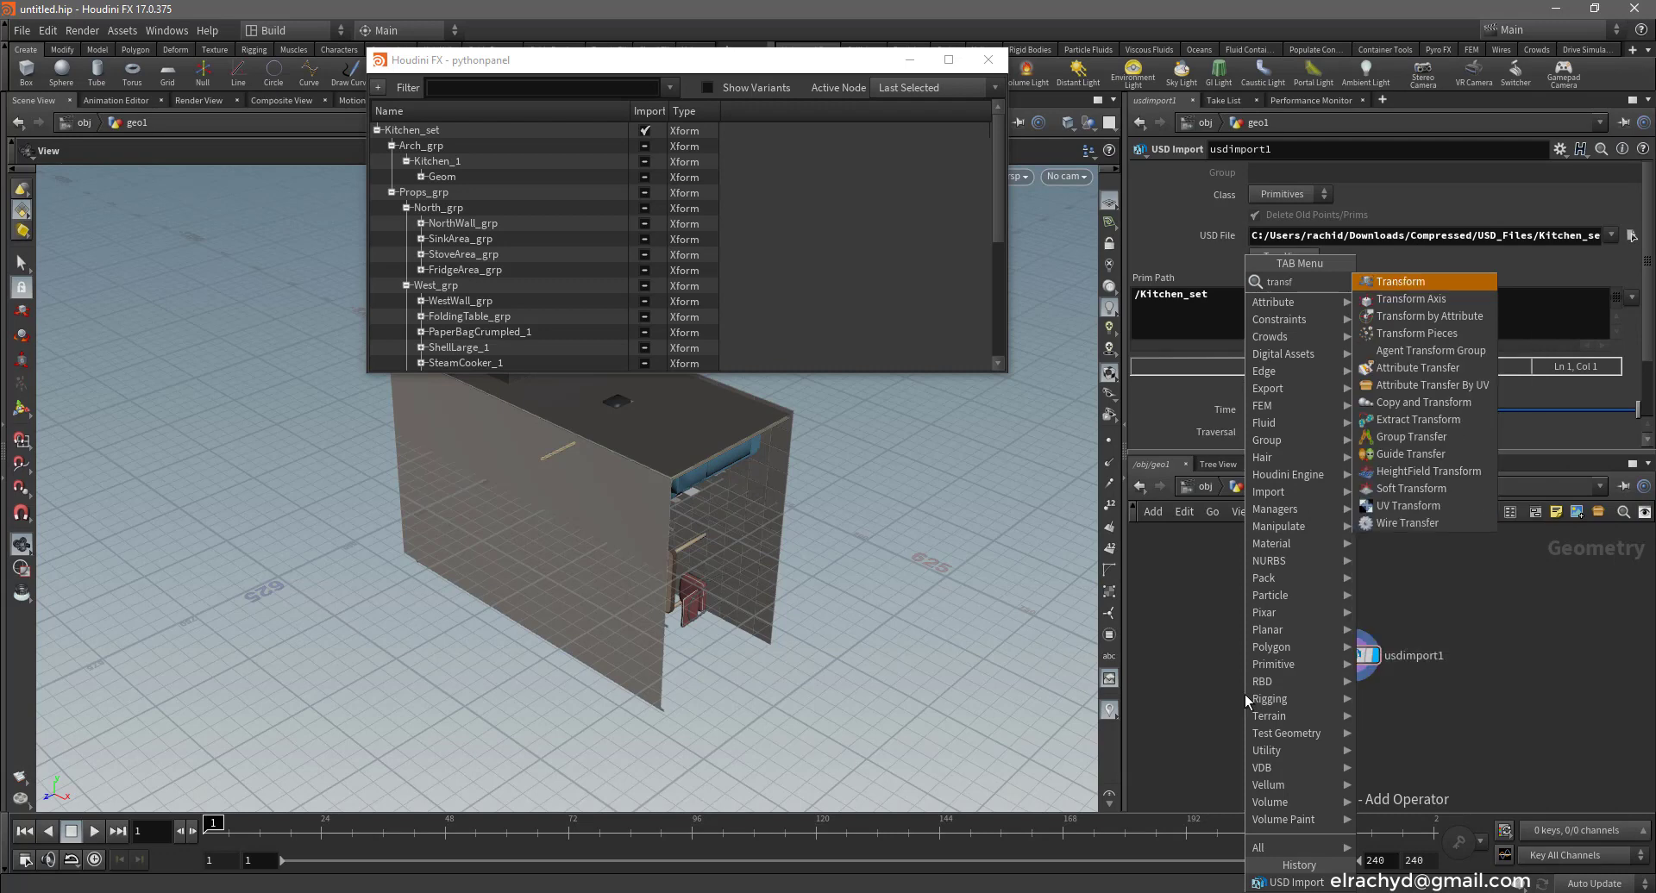
key("Return")
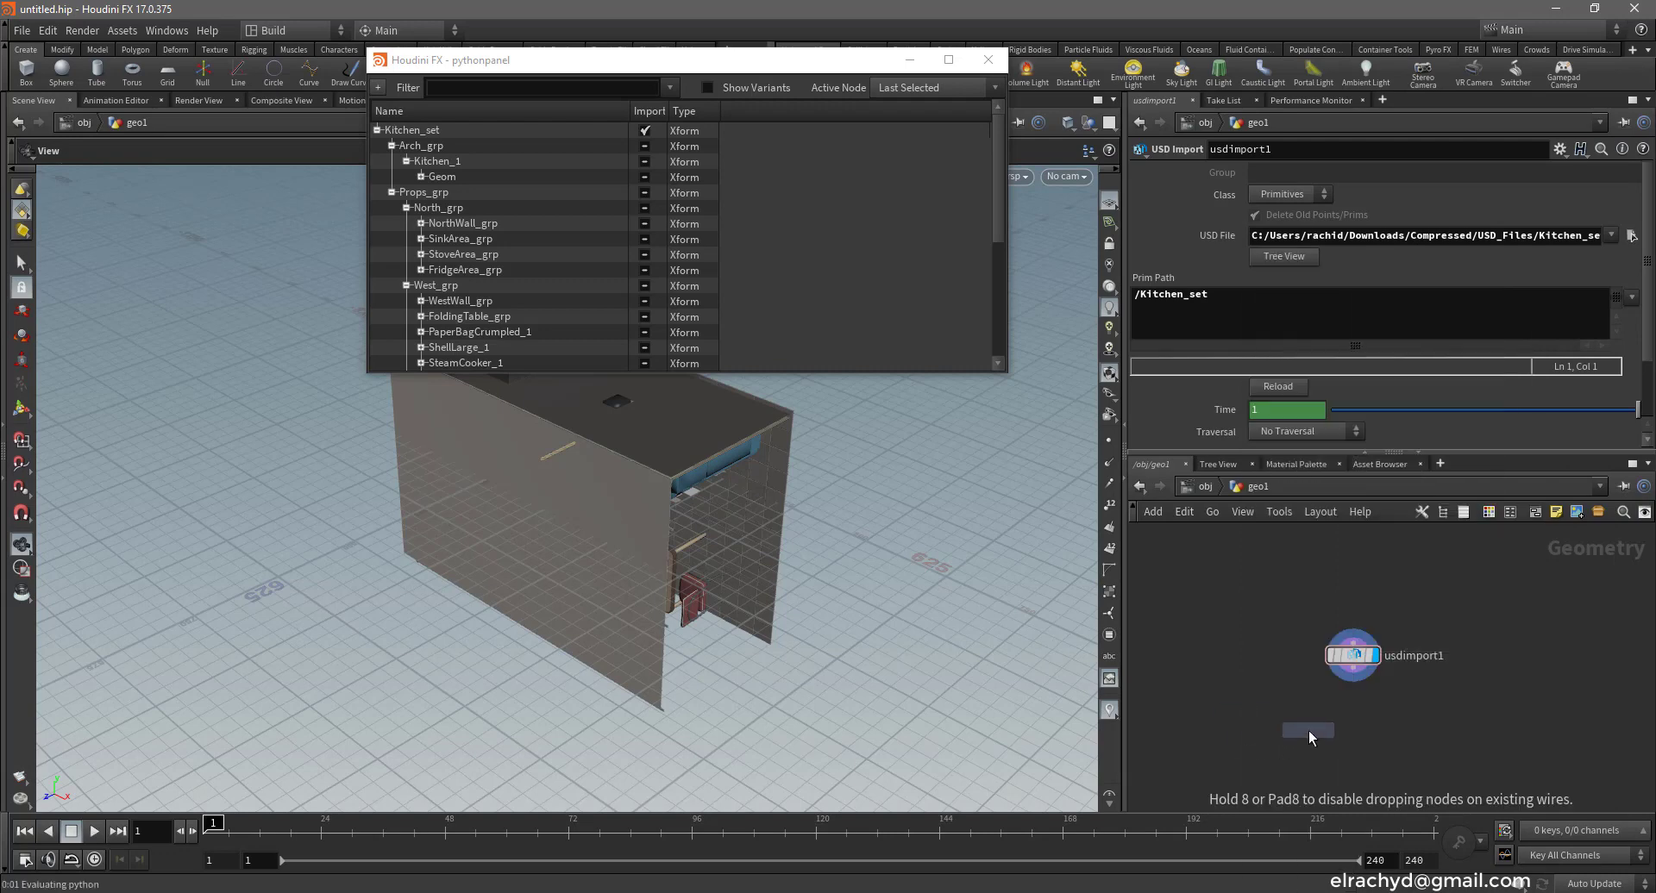
left_click(1307, 731)
left_click_drag(1361, 682, 1308, 715)
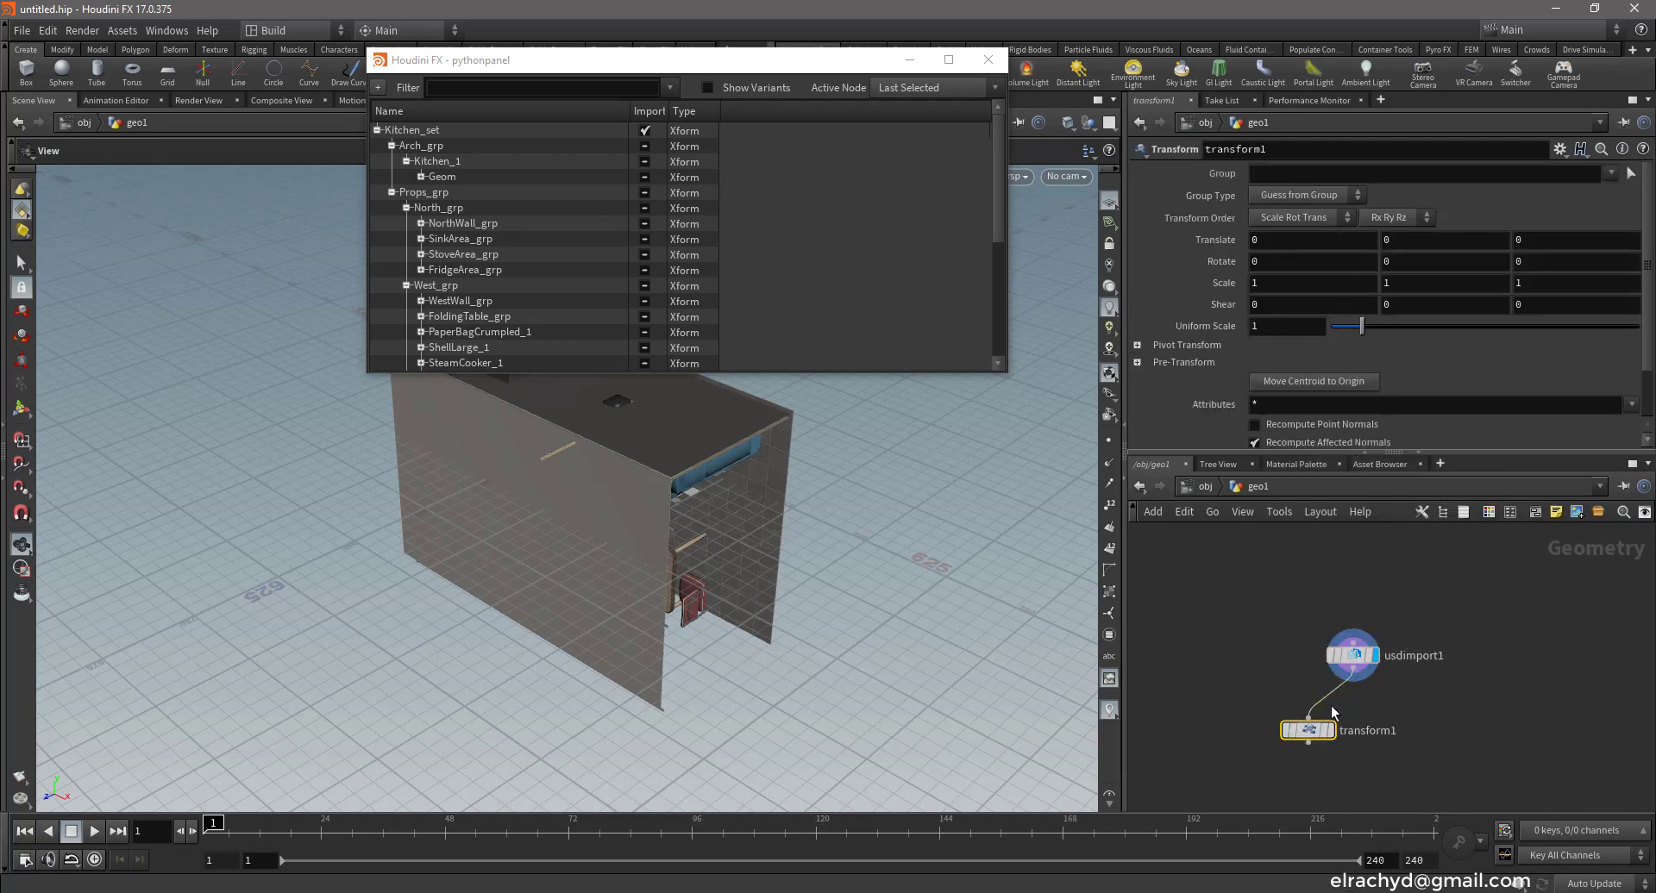
left_click(1331, 731)
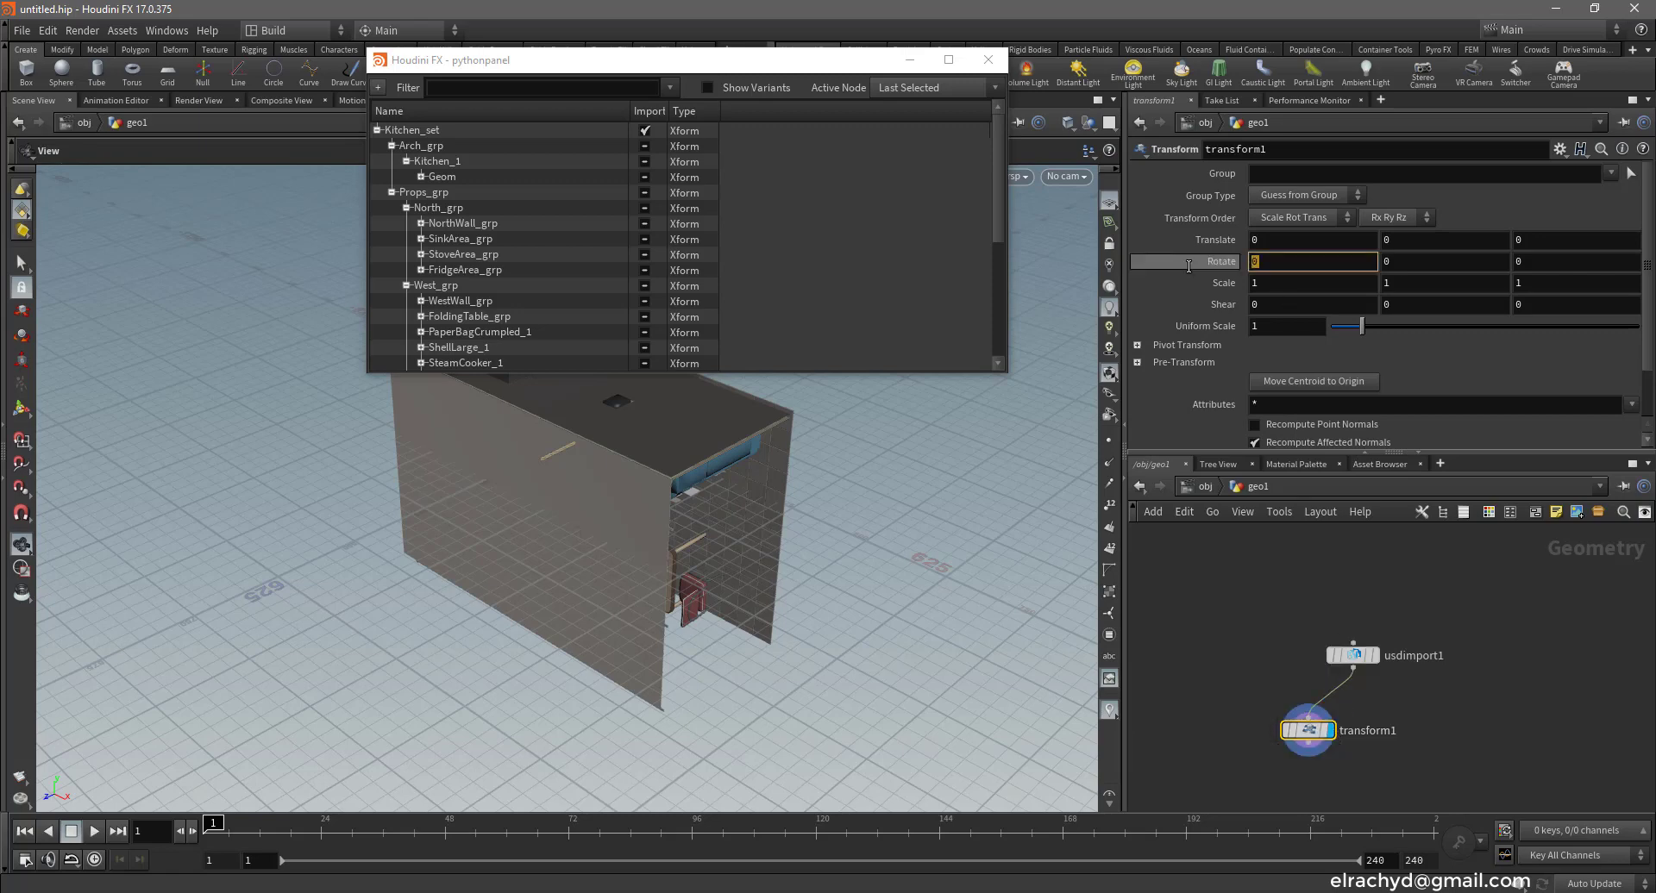
Set transform1's Rotate X to -90 so the kitchen stands upright
type("-90")
key("Return")
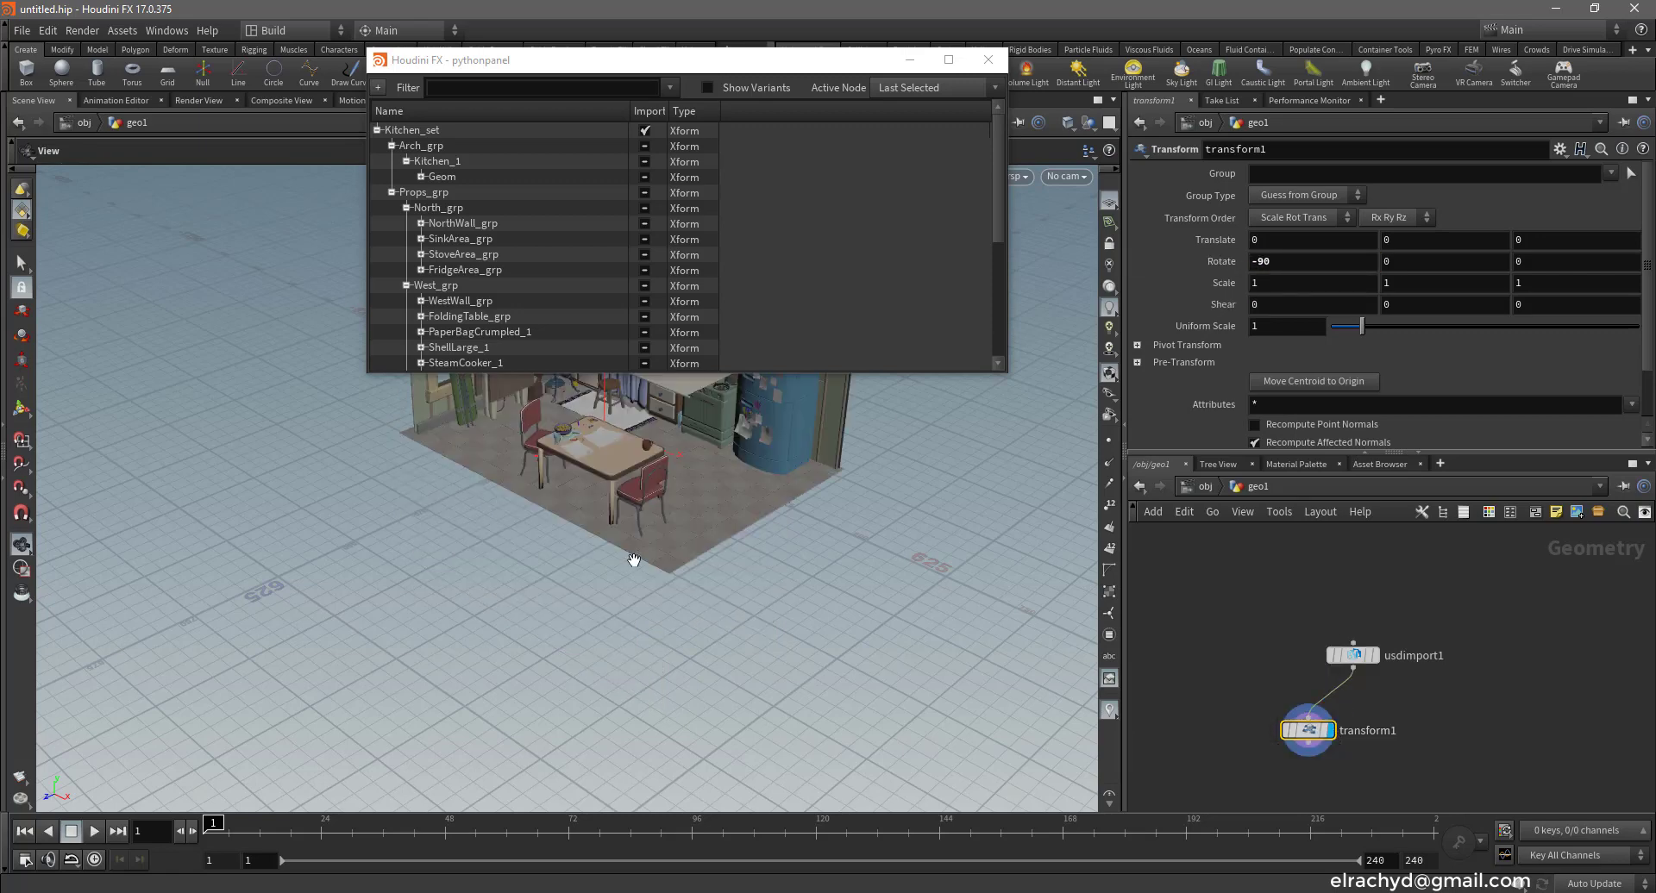
left_click_drag(636, 554, 751, 565, "alt")
scroll(736, 561, "up", 3)
scroll(735, 561, "up", 2)
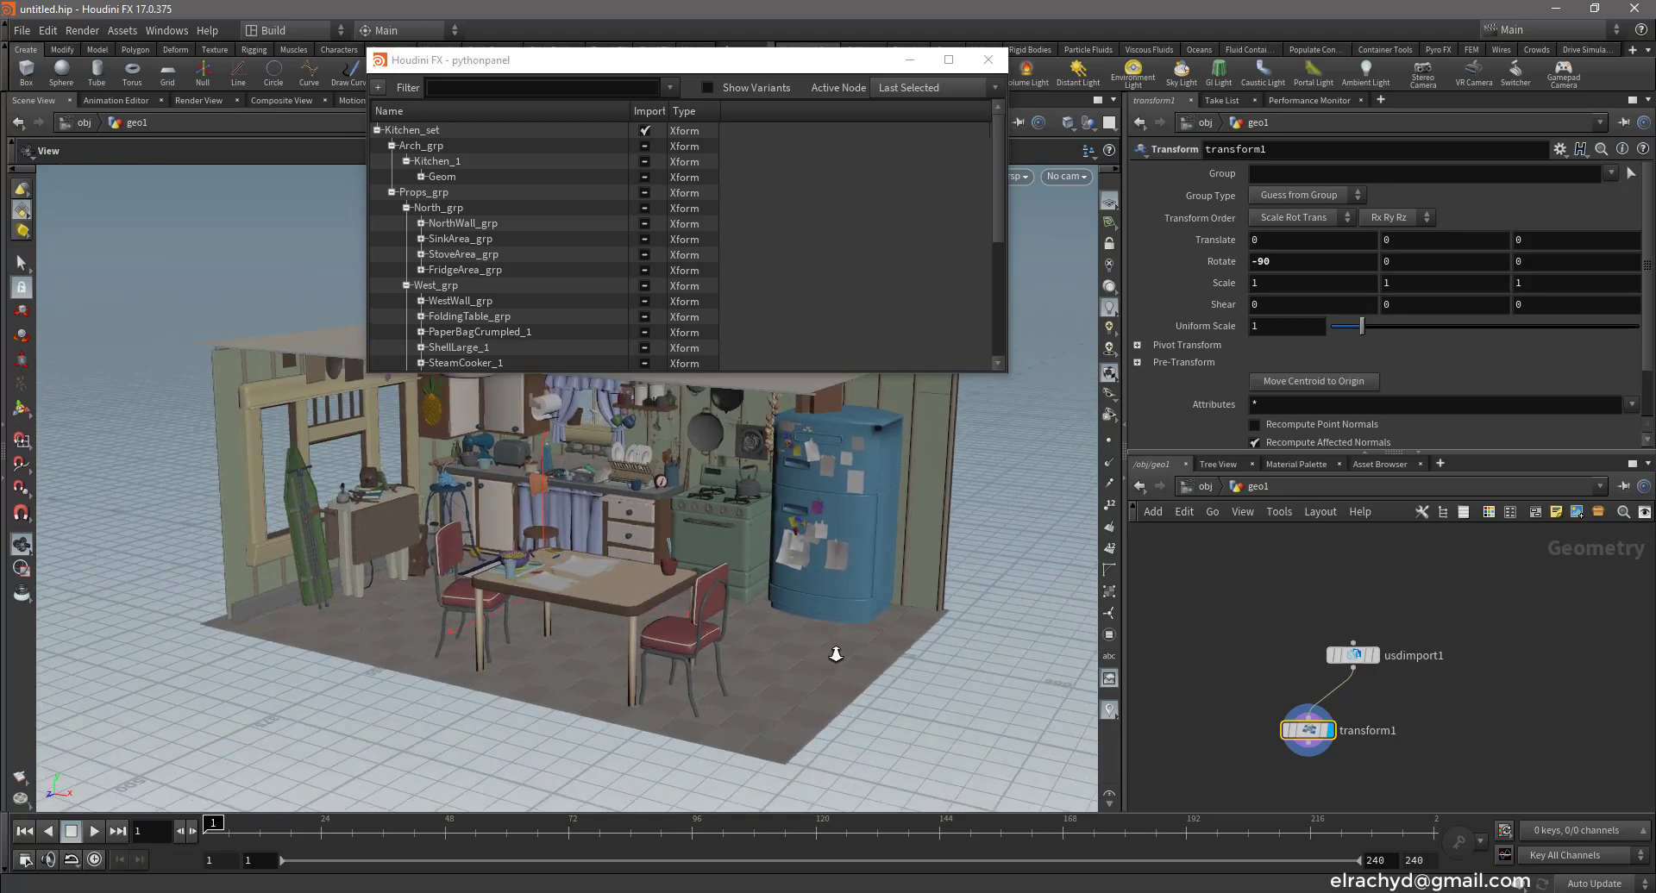
scroll(831, 654, "up", 2)
scroll(832, 654, "up", 2)
scroll(831, 654, "up", 2)
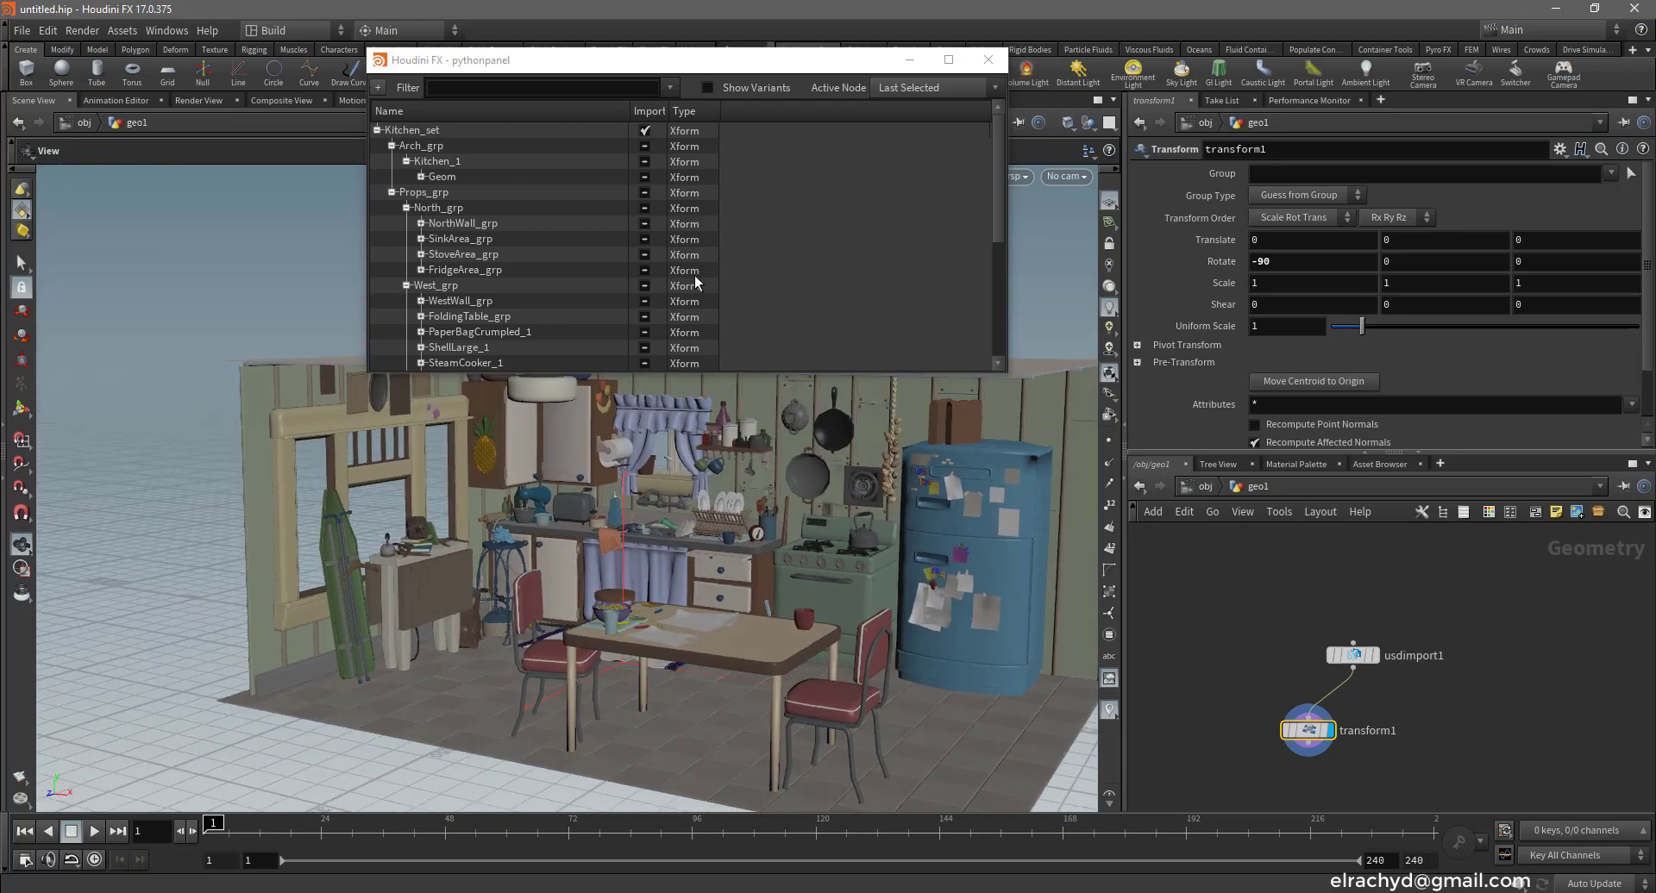
Try importing Kitchen_1, NorthWall_grp, FoldingTable_grp and ShellLarge_1, then re-check the entire Kitchen_set
left_click(644, 162)
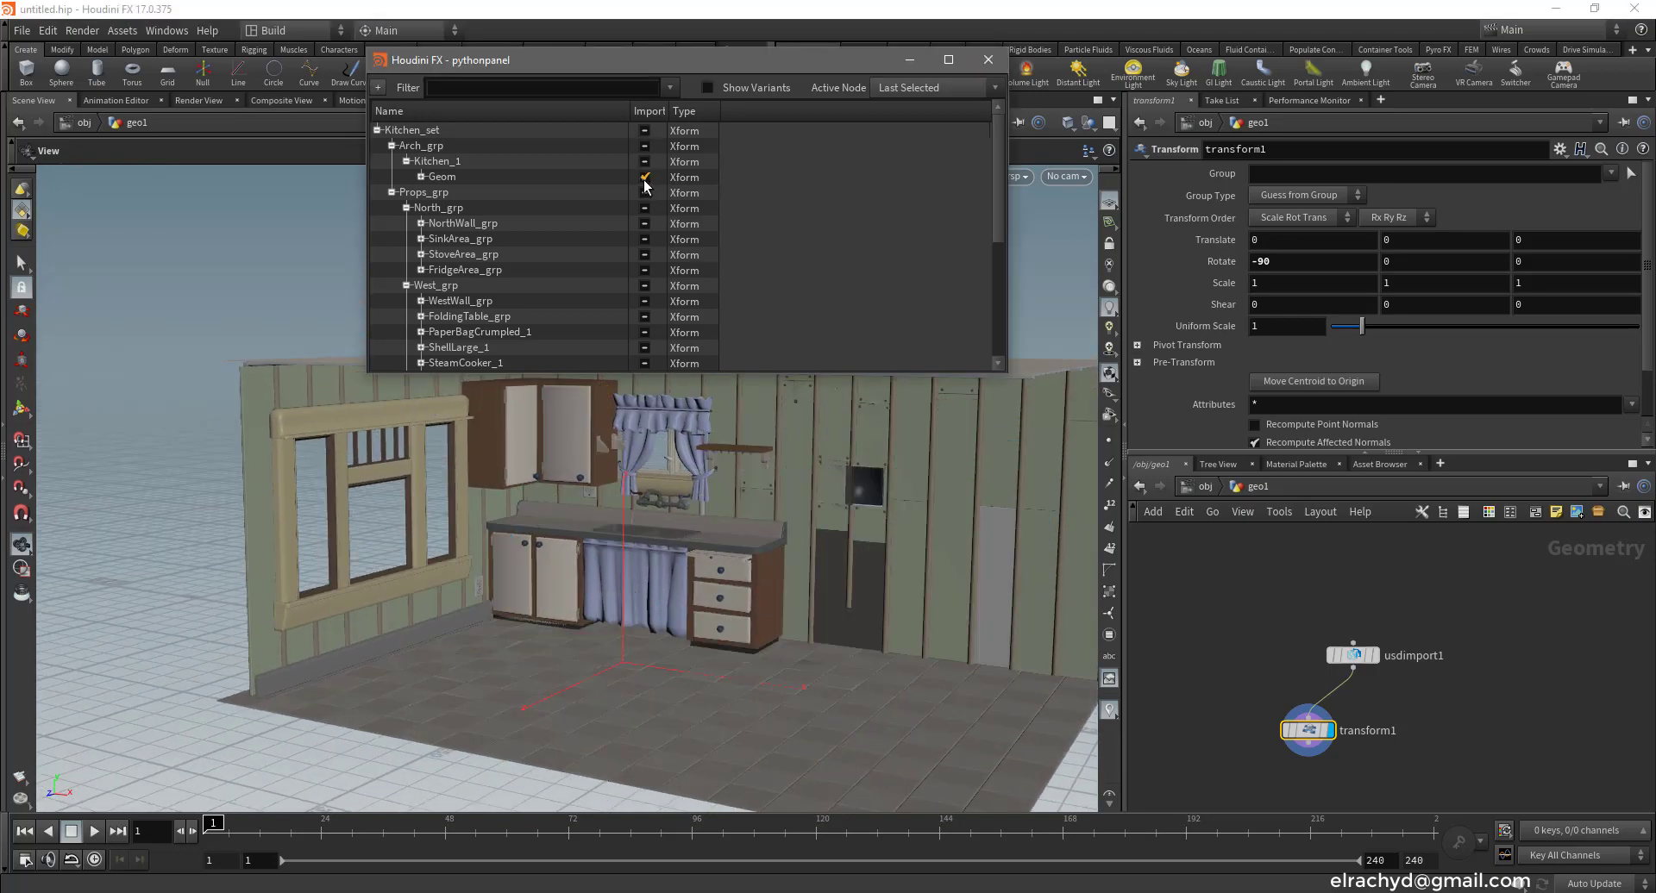
left_click(645, 224)
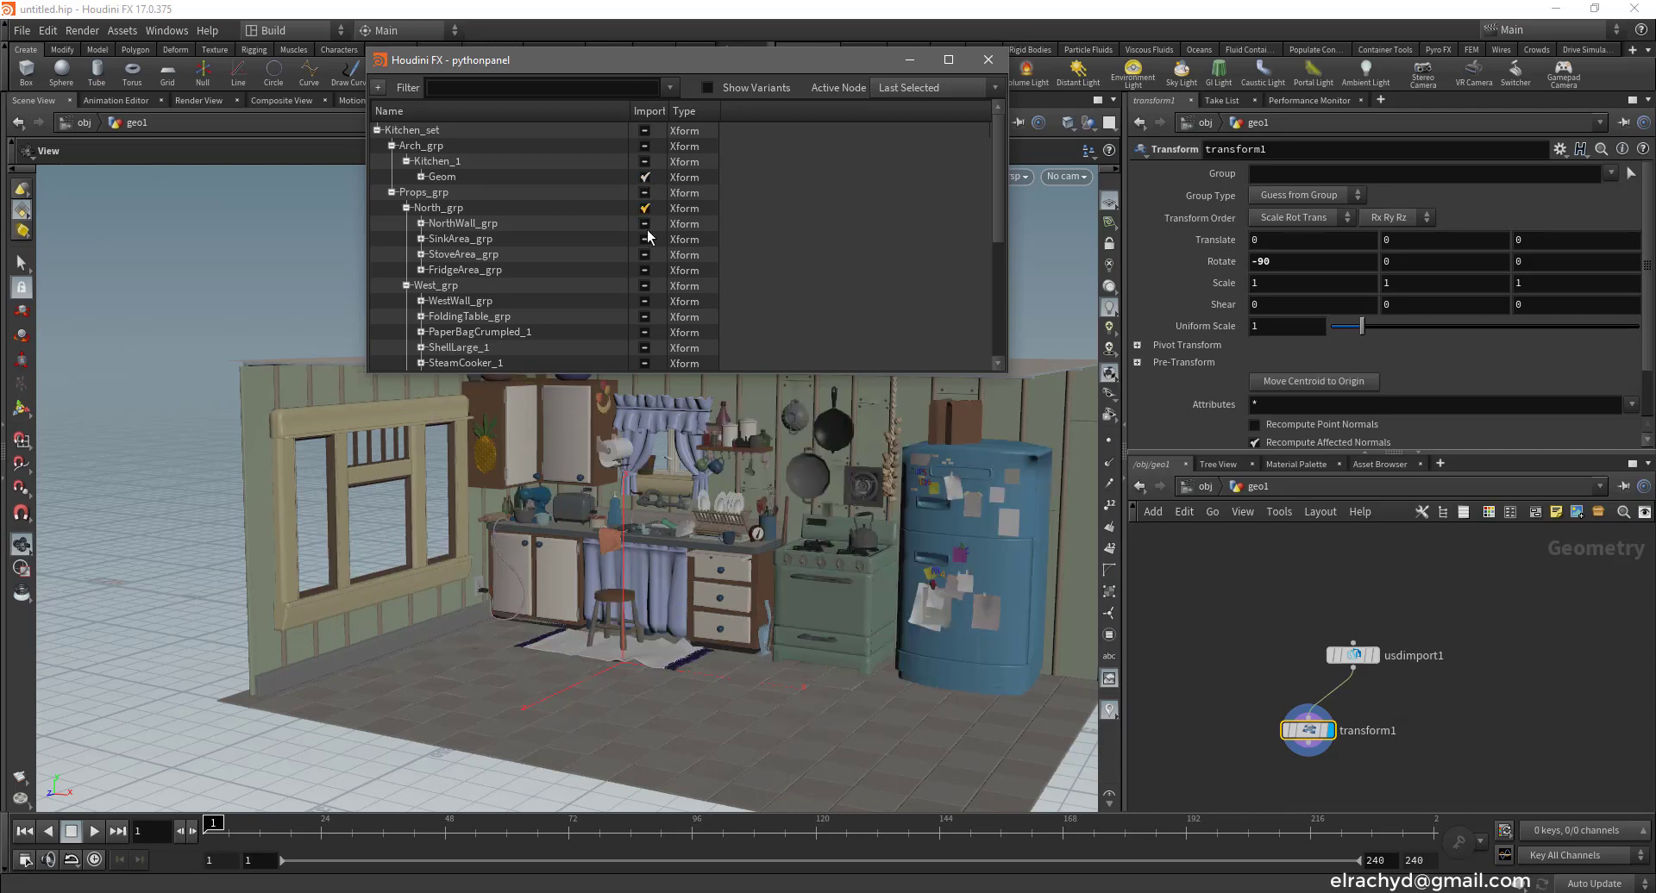
left_click(644, 316)
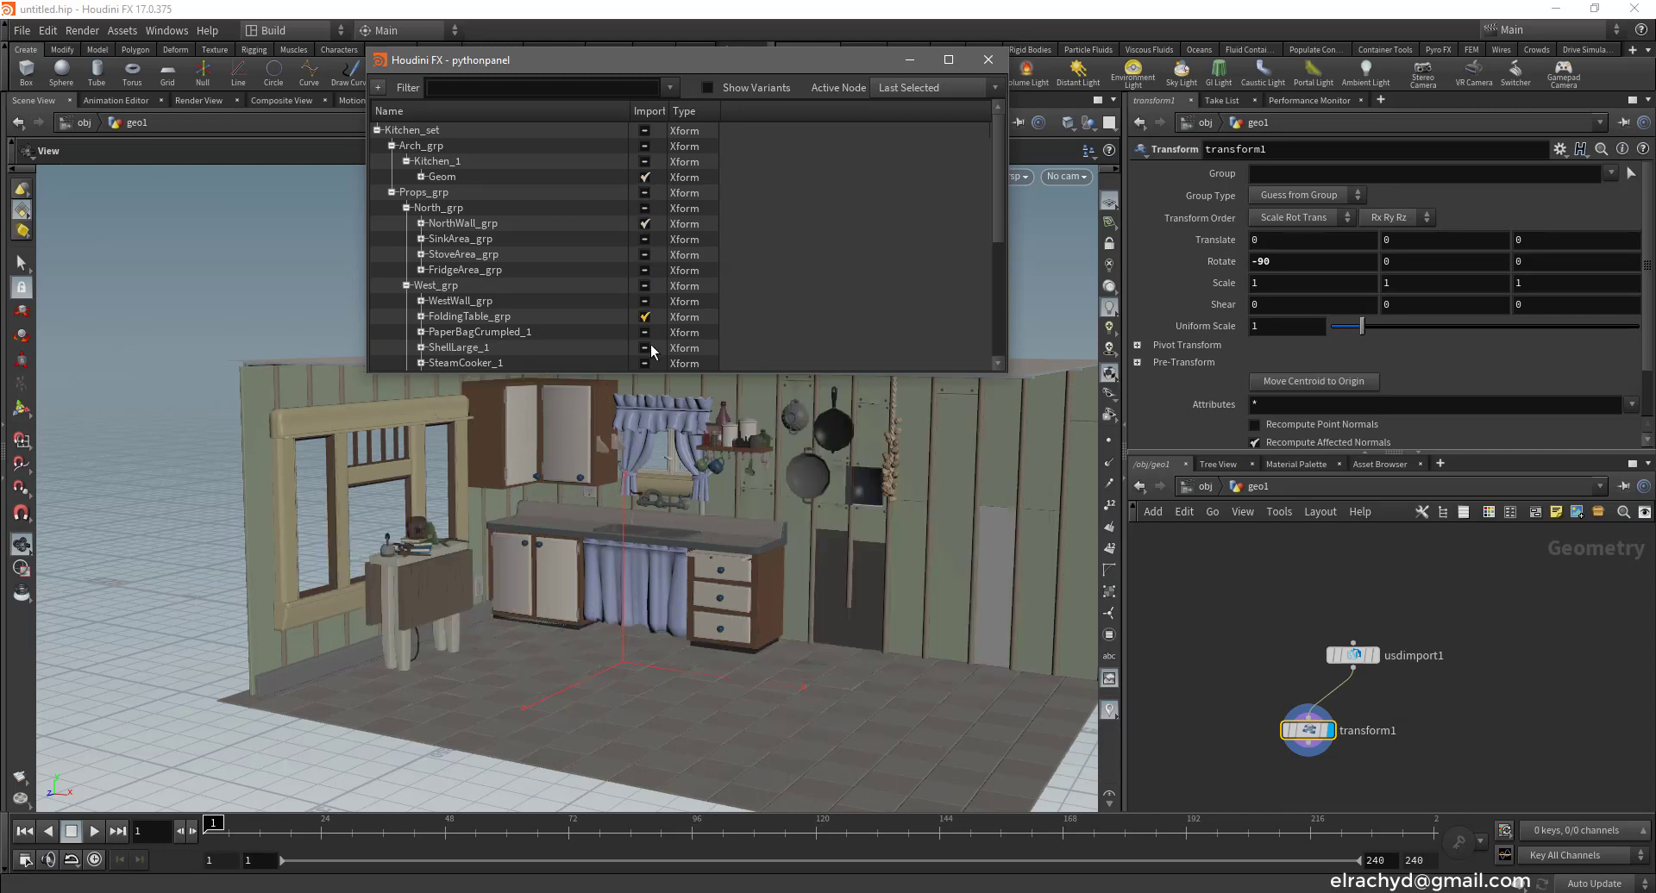
left_click(644, 348)
left_click(644, 131)
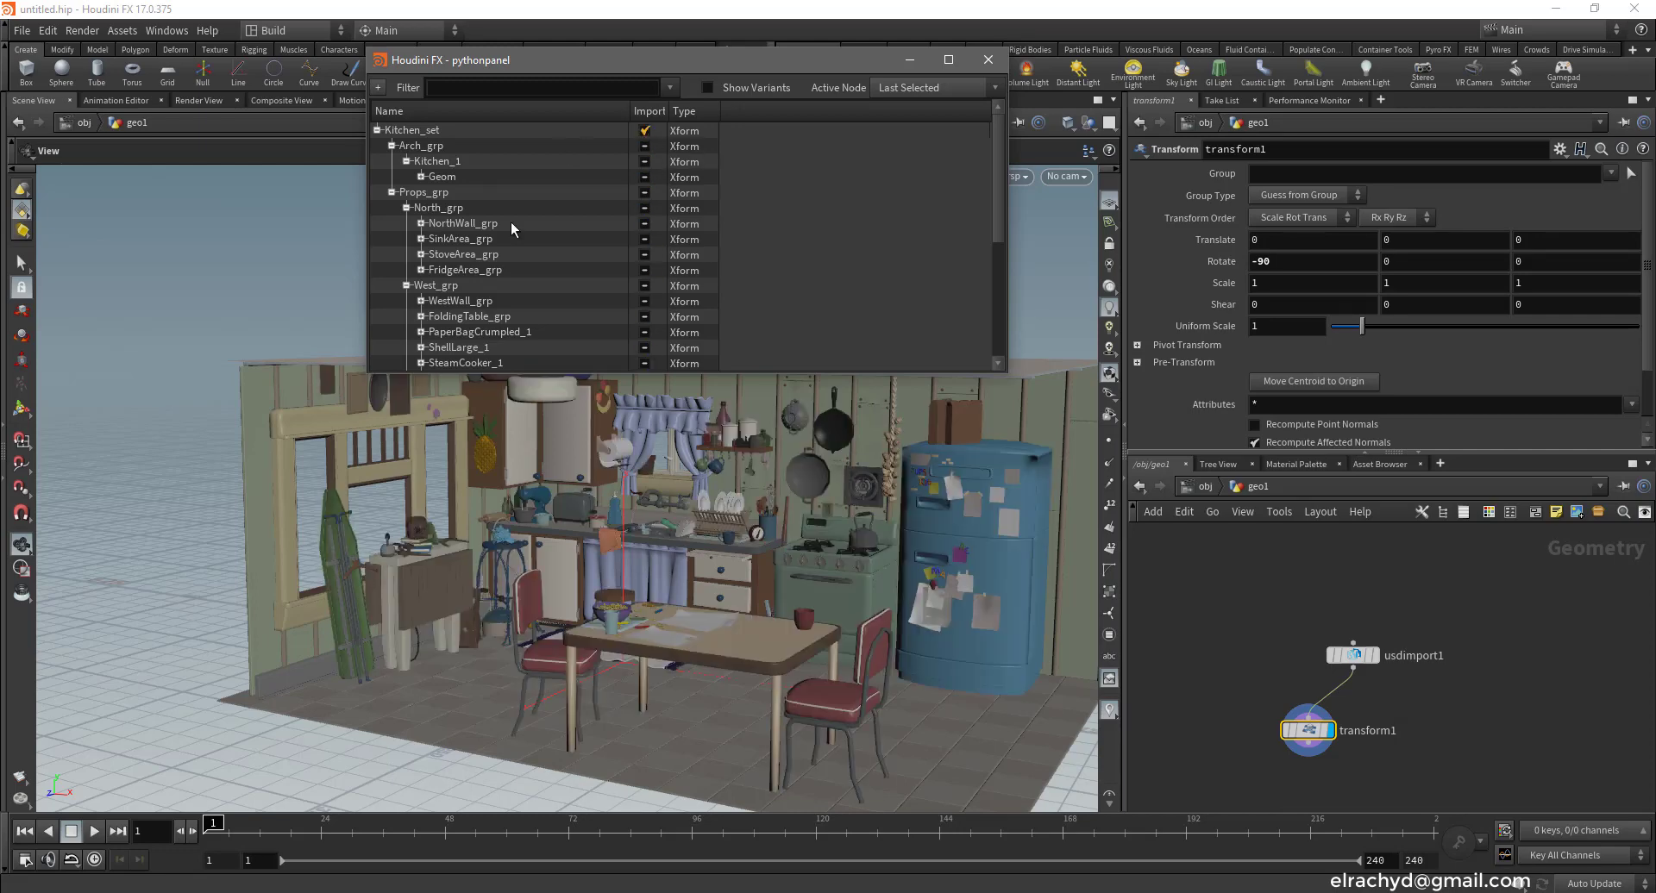
Set transform1's Uniform Scale to 0.01 and frame the shrunken kitchen
left_click(987, 59)
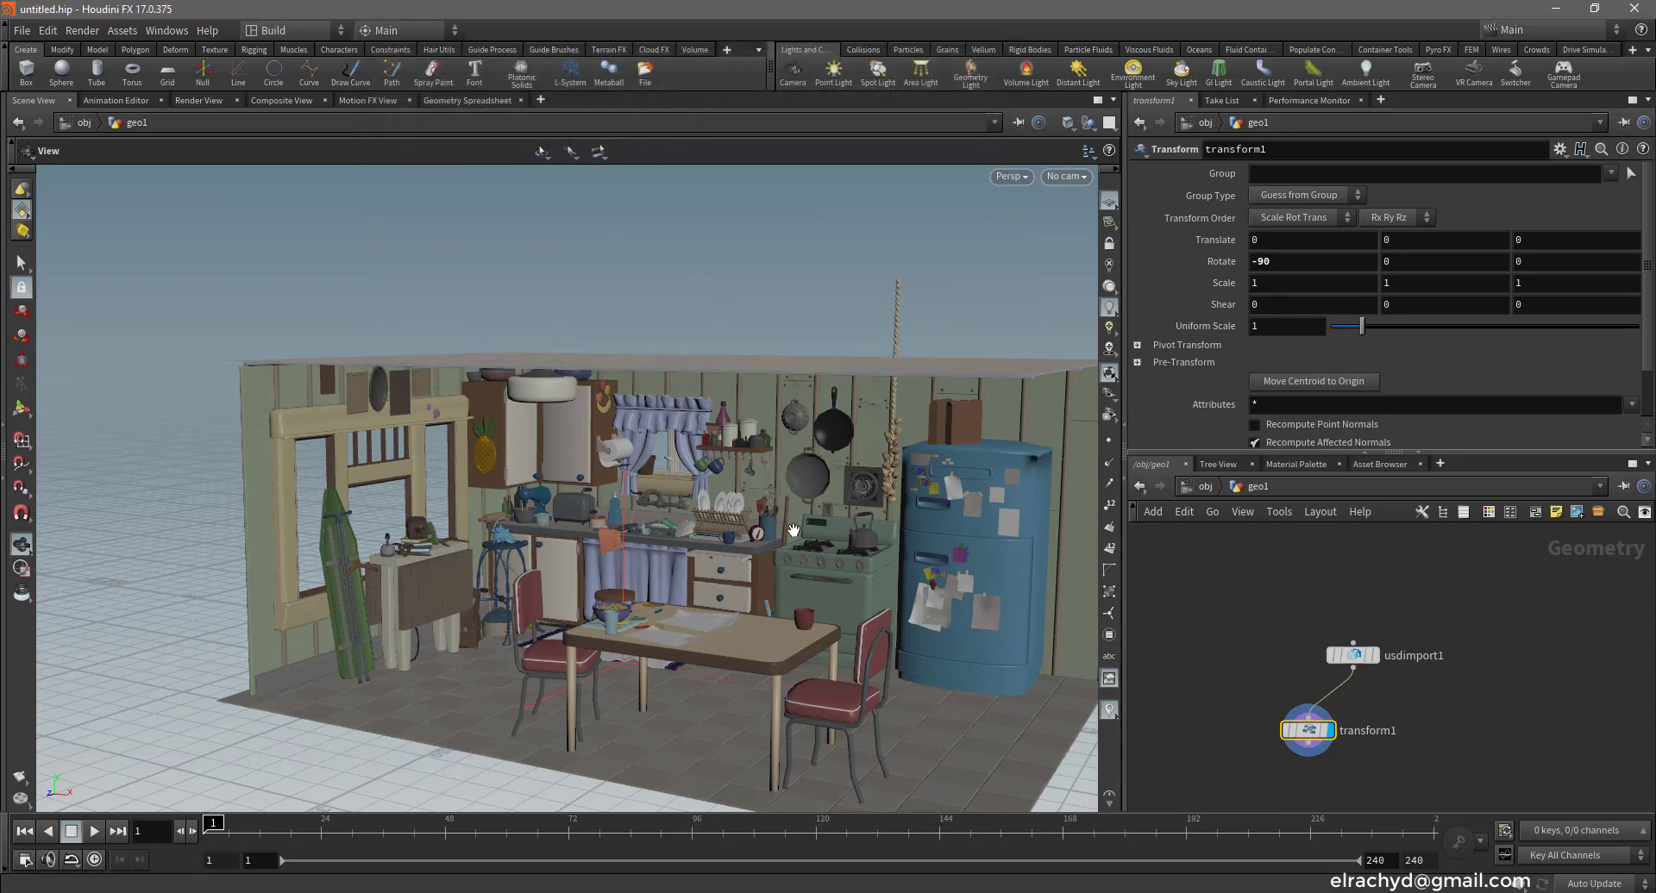
left_click_drag(655, 449, 662, 380, "alt")
right_click_drag(661, 379, 812, 460, "alt")
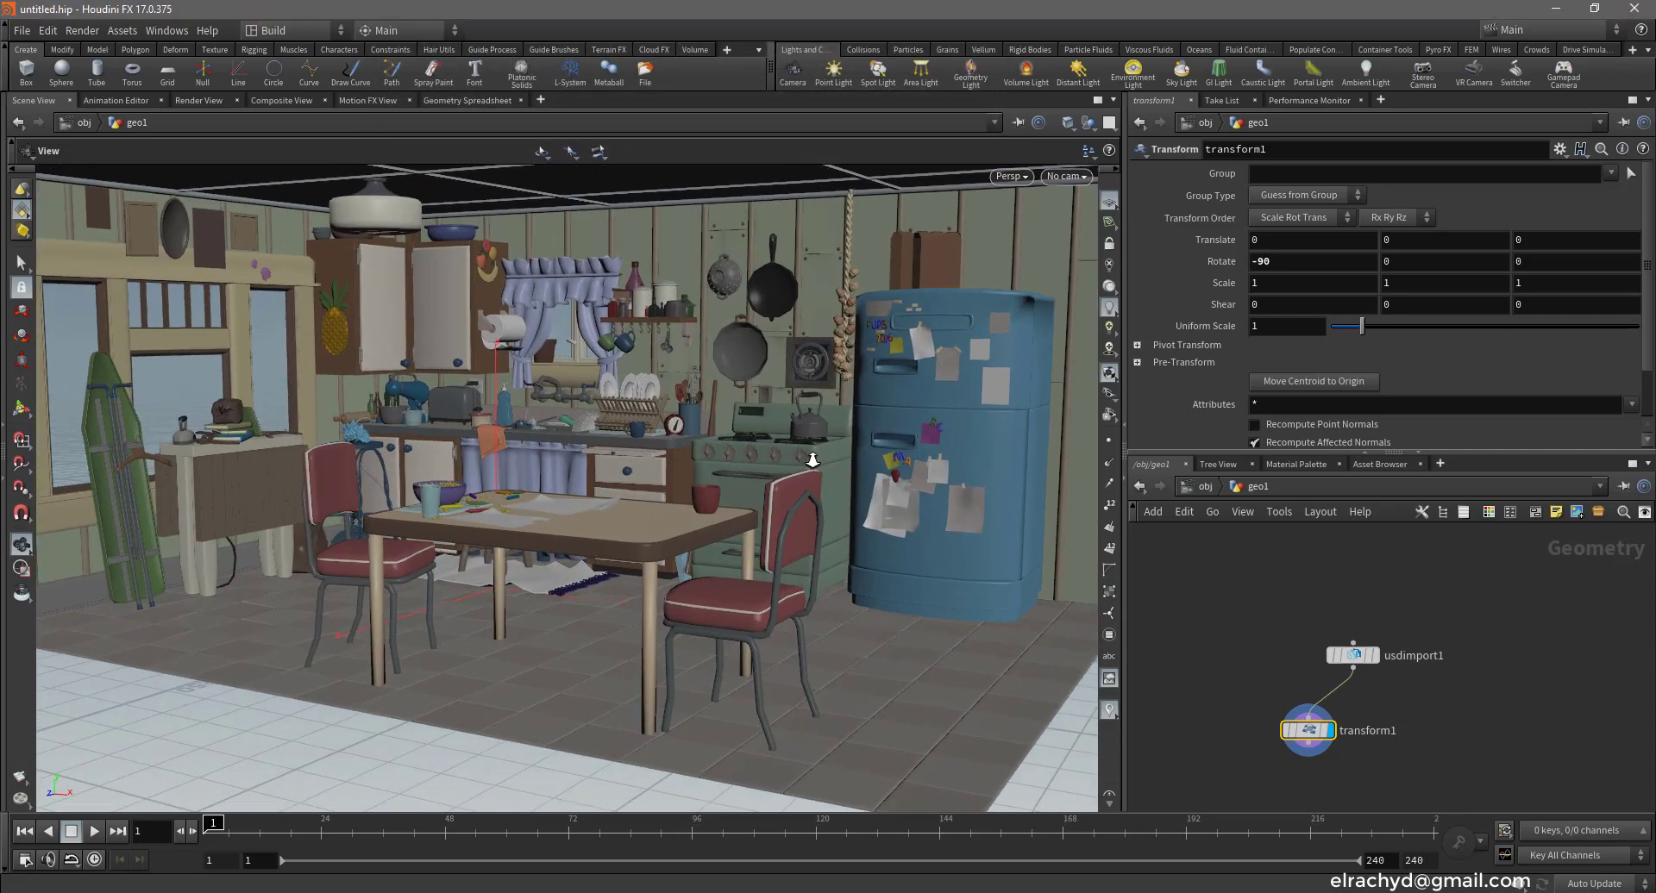
key("l")
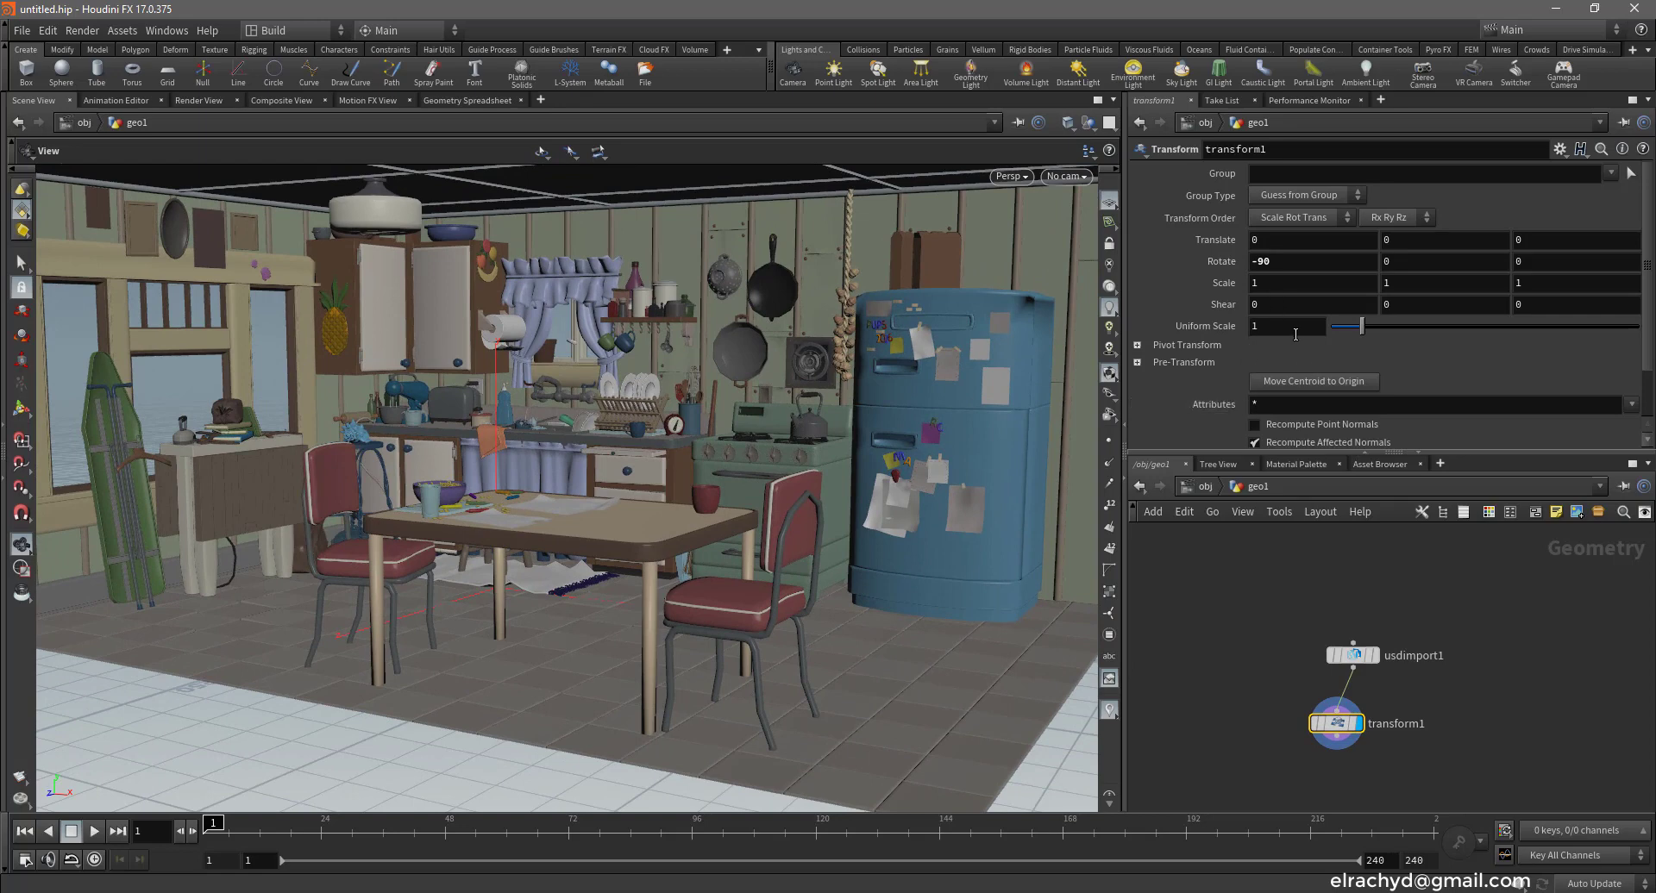
double_click(1295, 328)
type("0")
type("1")
key("Return")
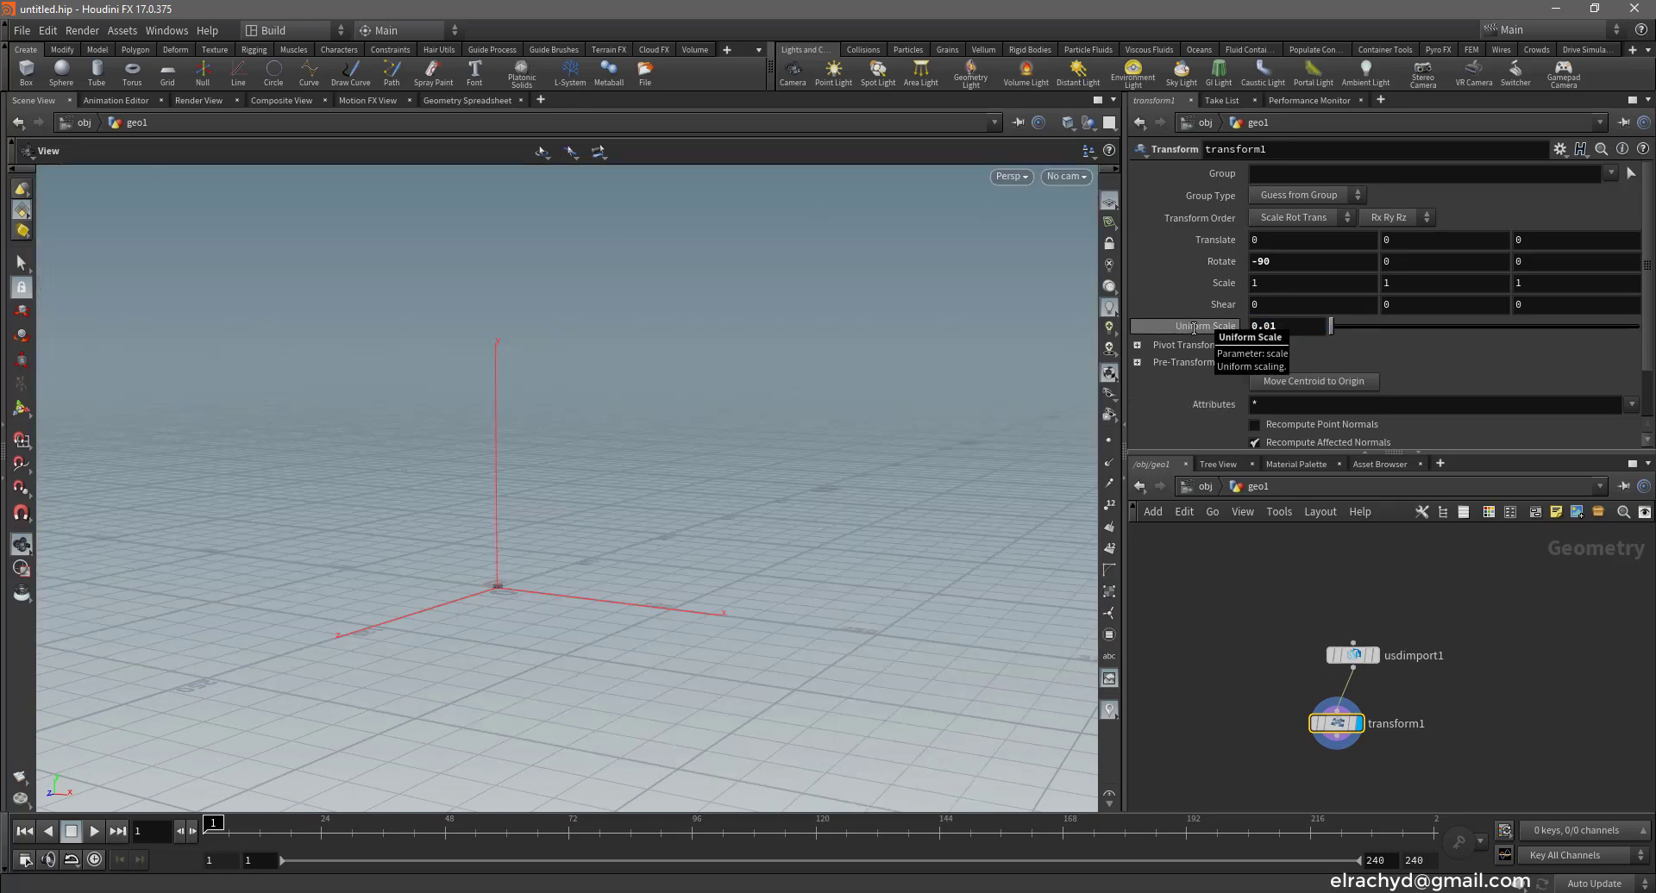
key("f")
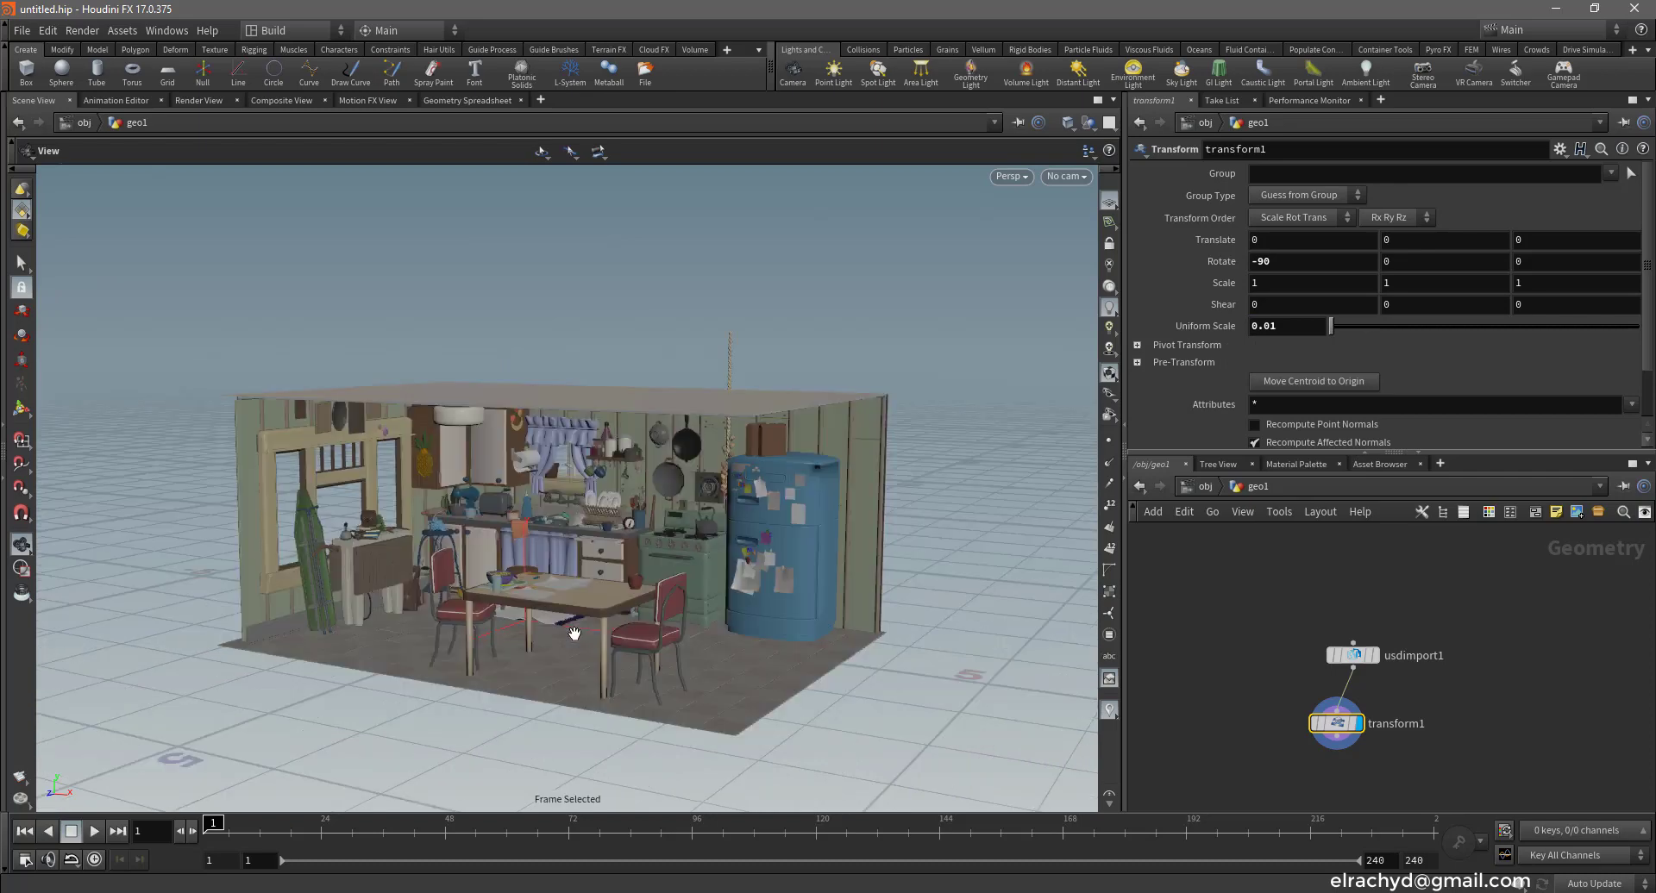
mouse_move(577, 639)
right_mouse_down()
mouse_move(829, 710)
mouse_move(805, 684)
right_mouse_up()
middle_click_drag(805, 684, 811, 658)
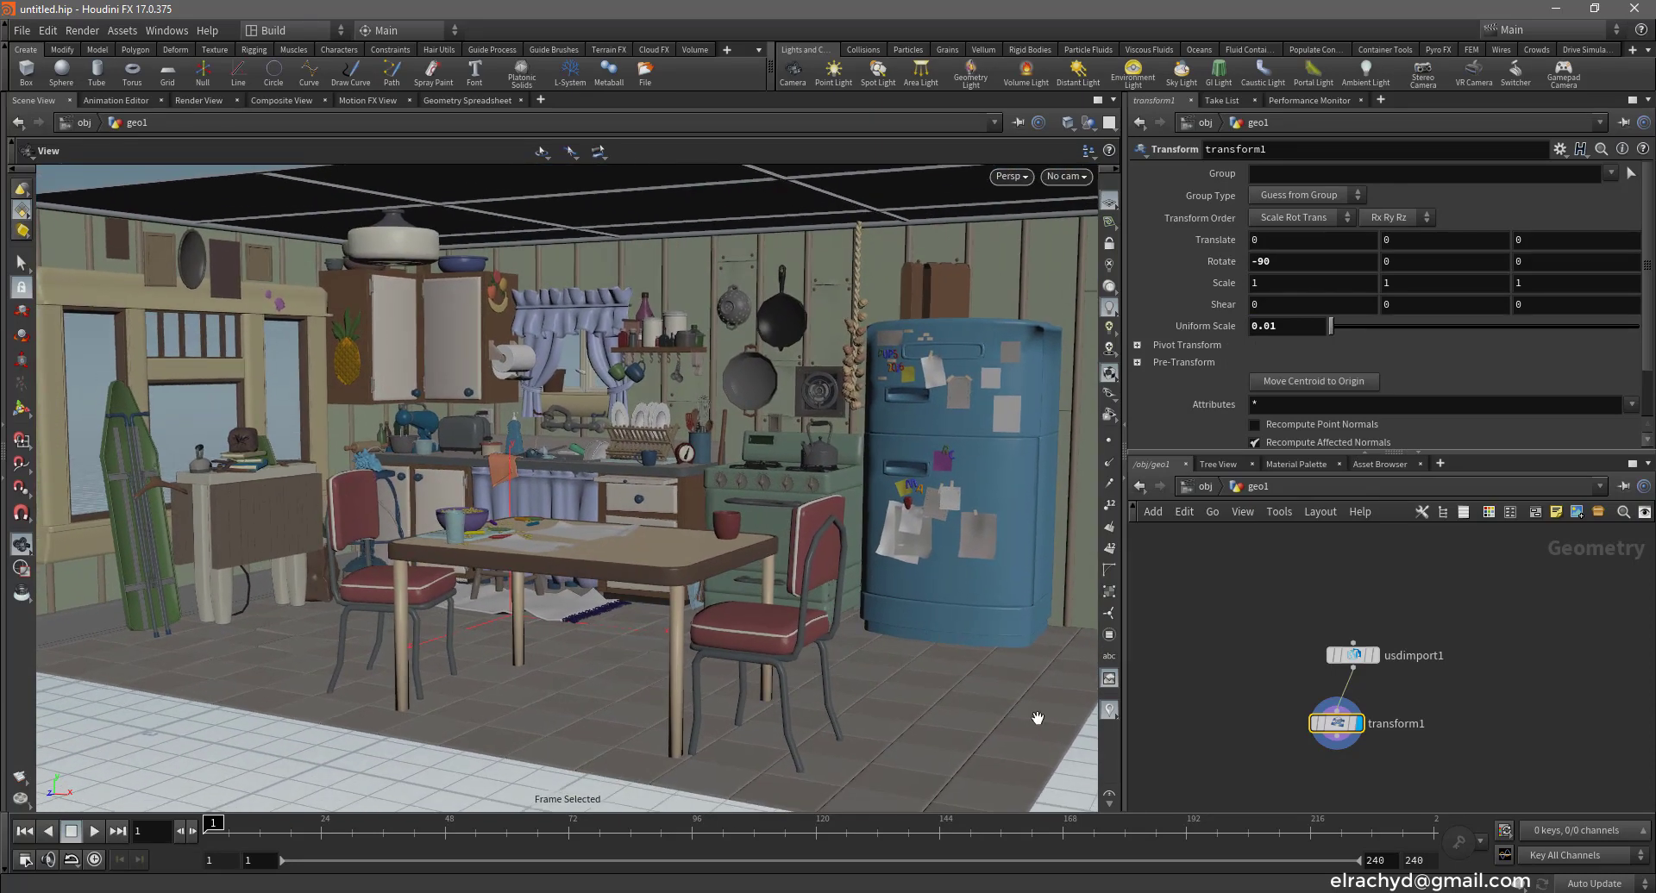
Arrange transform1 beneath usdimport1 and frame the table and chairs in the view
mouse_move(1242, 595)
left_mouse_down()
mouse_move(1384, 759)
mouse_move(1335, 643)
mouse_move(1285, 647)
mouse_move(1302, 643)
left_mouse_up()
middle_click_drag(571, 600, 639, 575)
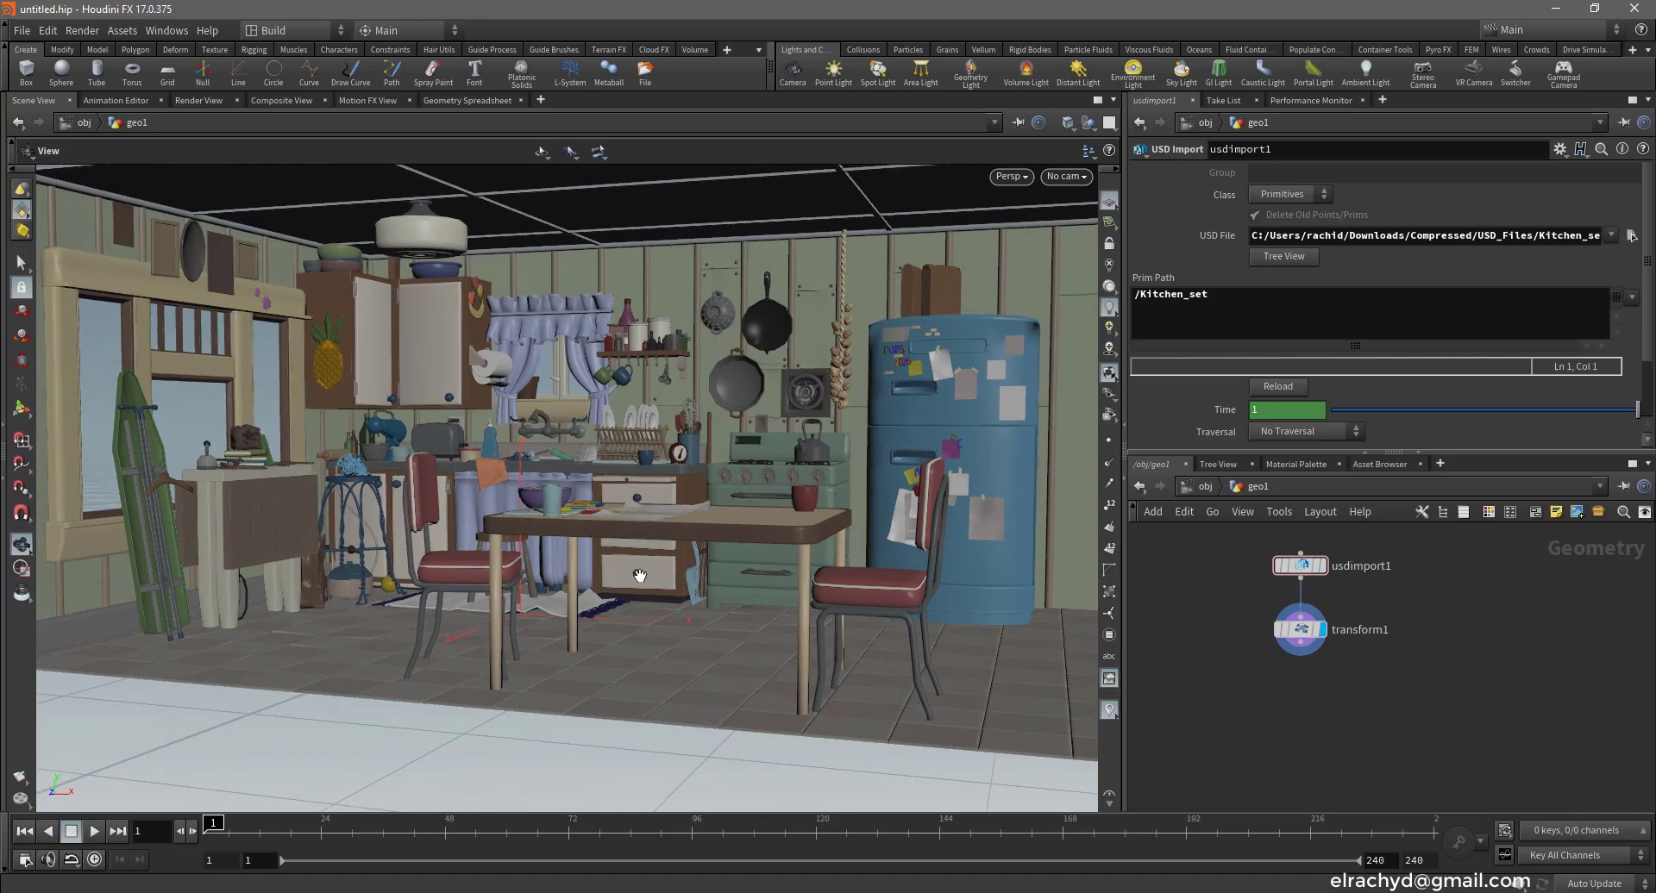
right_click_drag(639, 575, 737, 645)
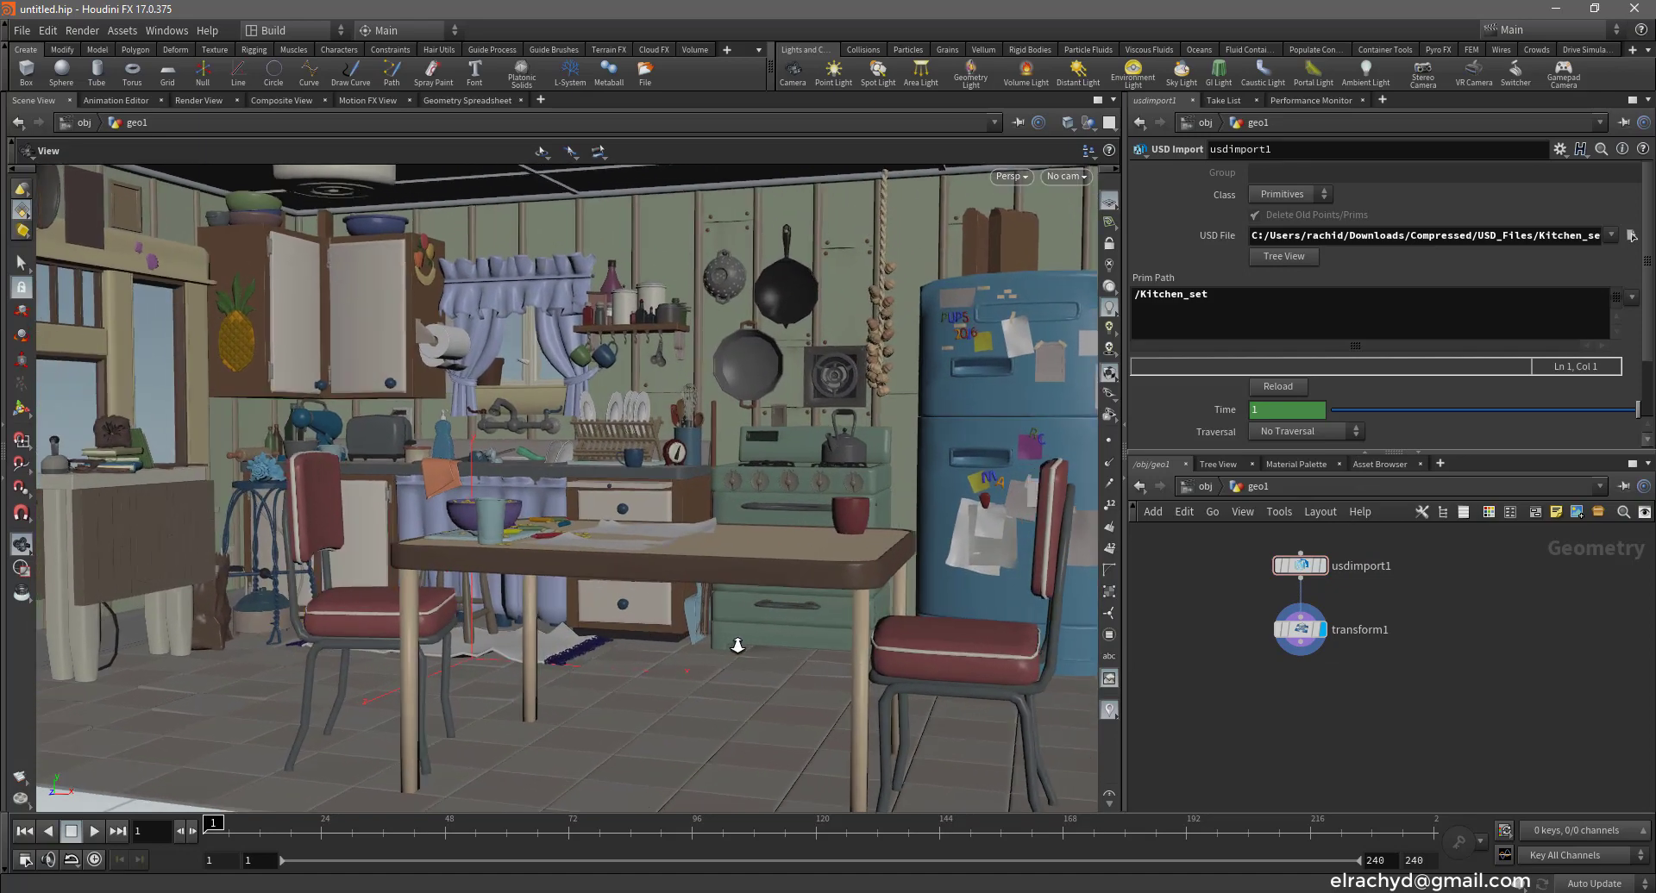
middle_click_drag(737, 645, 727, 656)
Create a new camera cam1 locked to the view and dolly it into the kitchen
left_click(1070, 178)
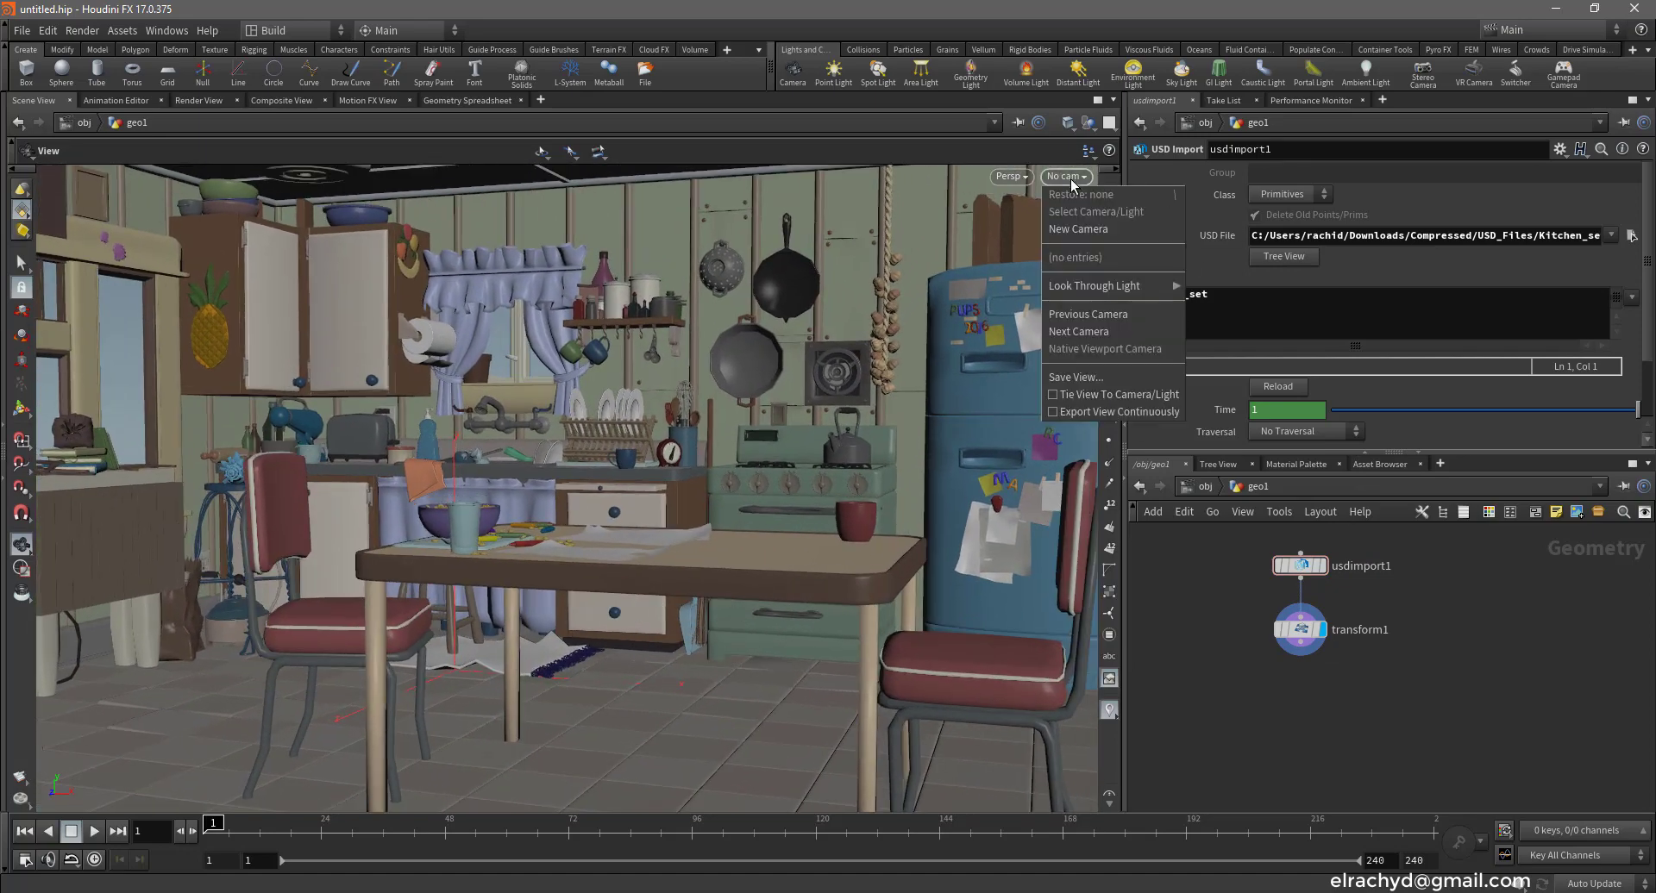
left_click(1089, 230)
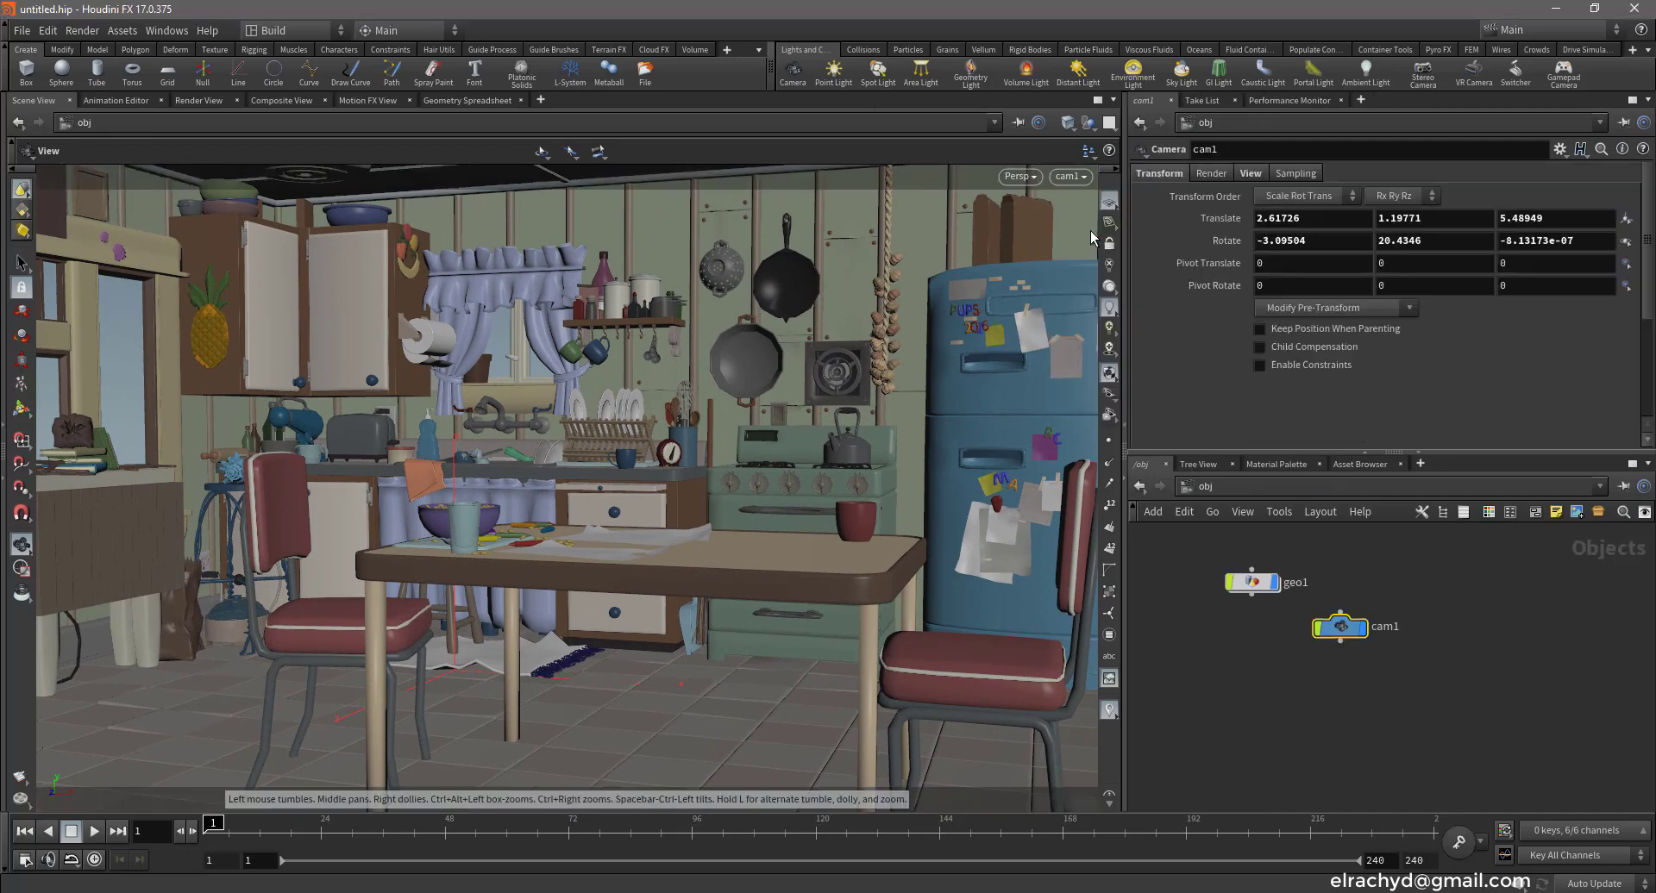
left_click(1109, 244)
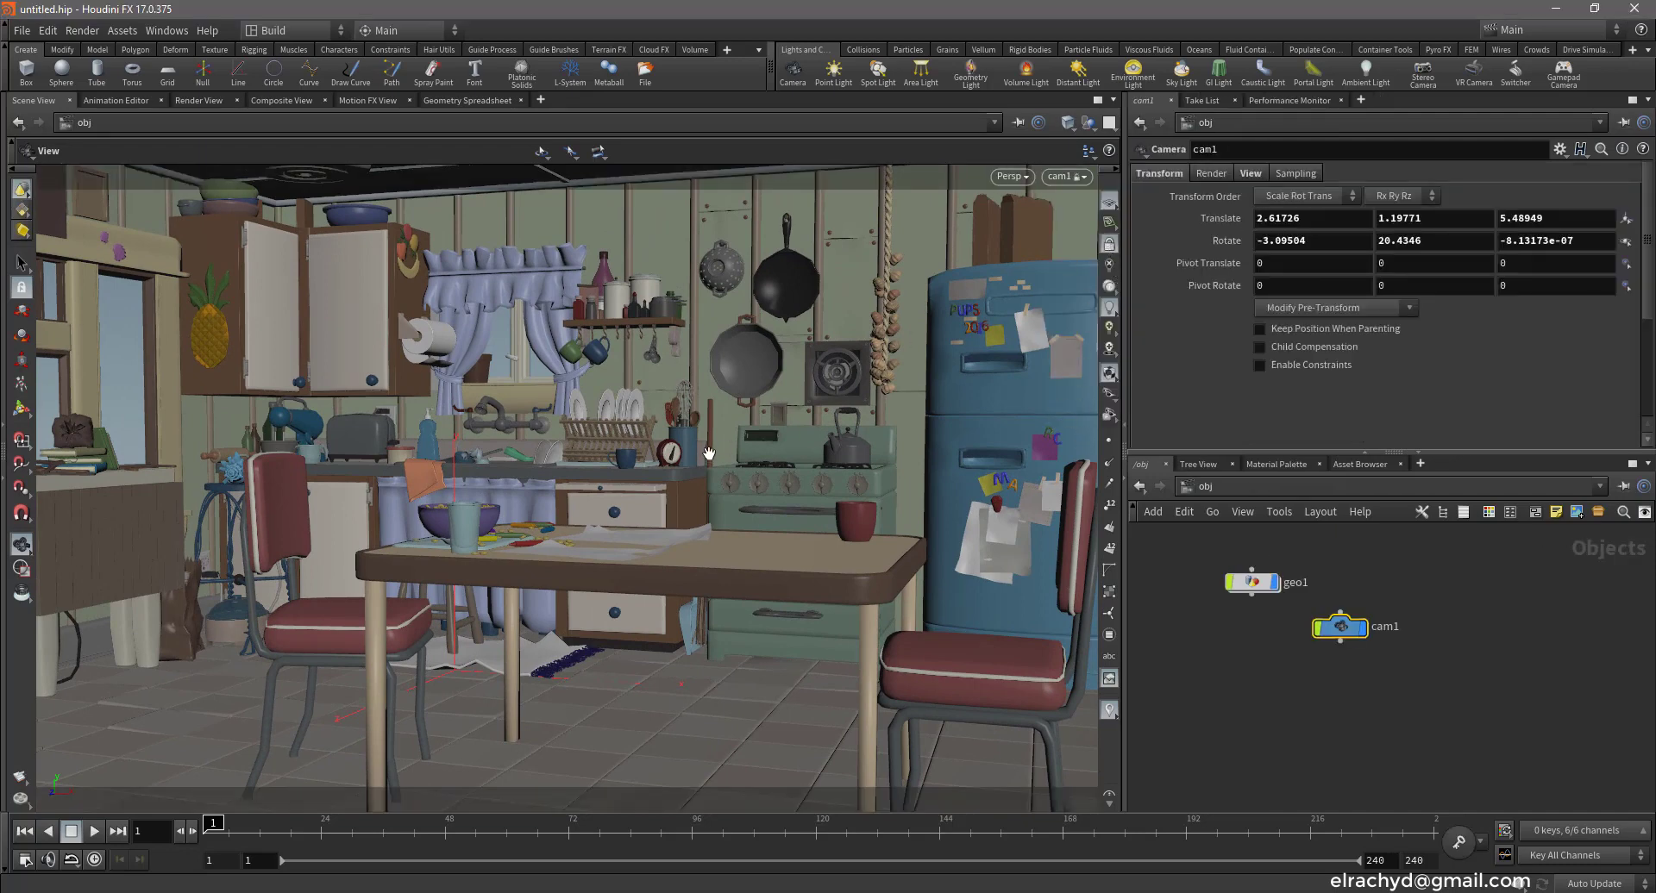
scroll(707, 453, "up", 3)
left_click_drag(1339, 627, 1278, 664)
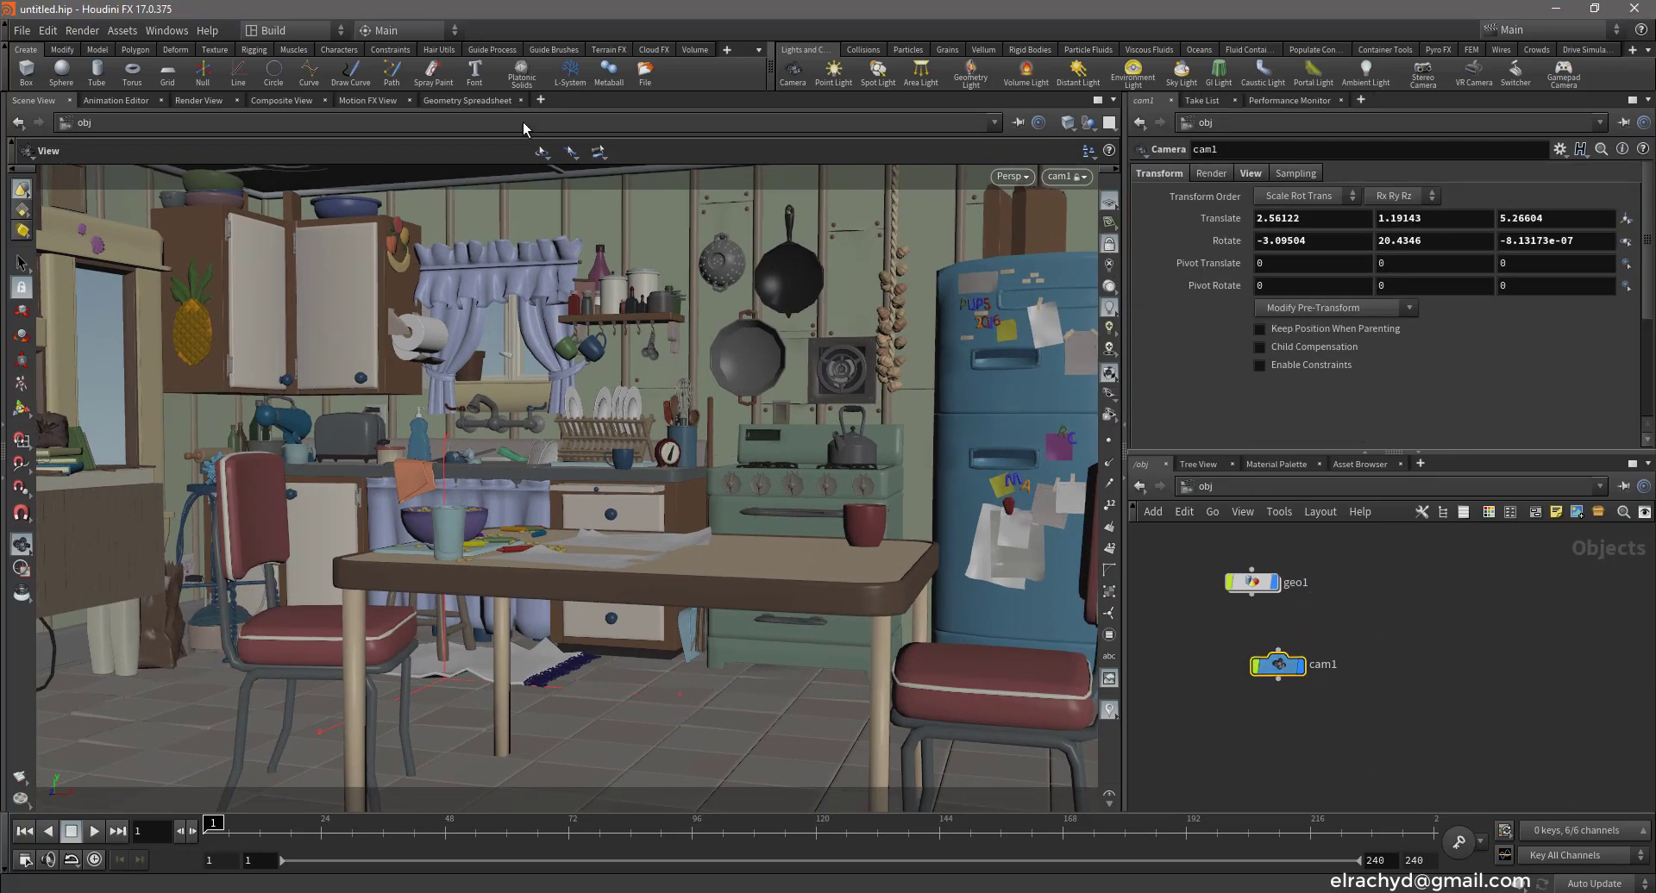
Add the RenderMan RIS shelf and choose its Dome Light tool
left_click(727, 50)
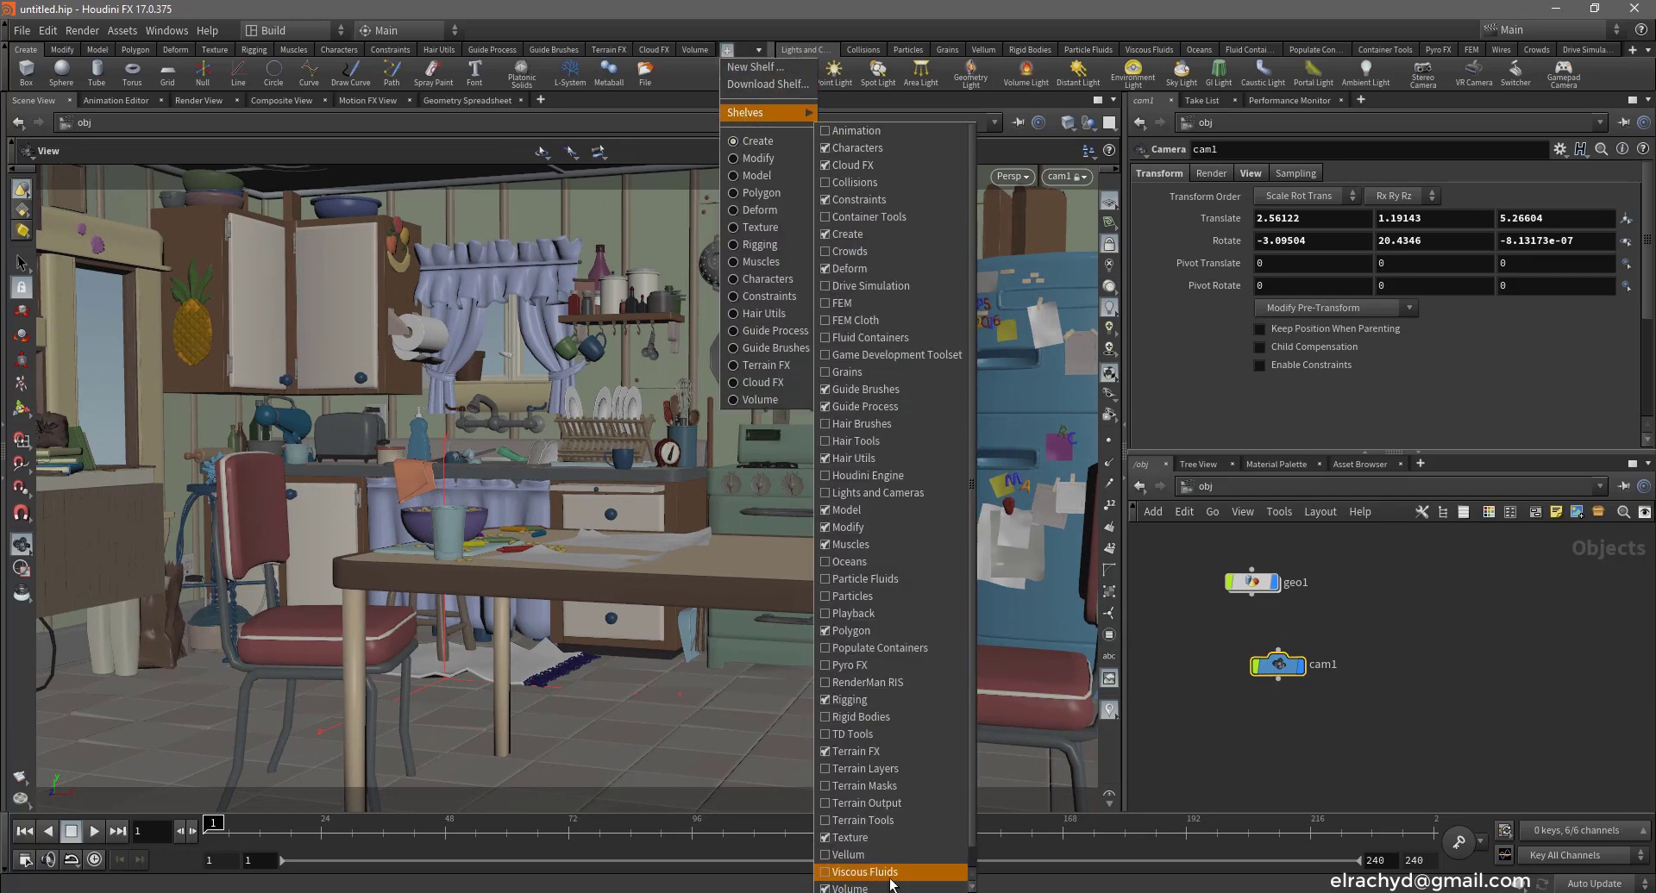
left_click(834, 682)
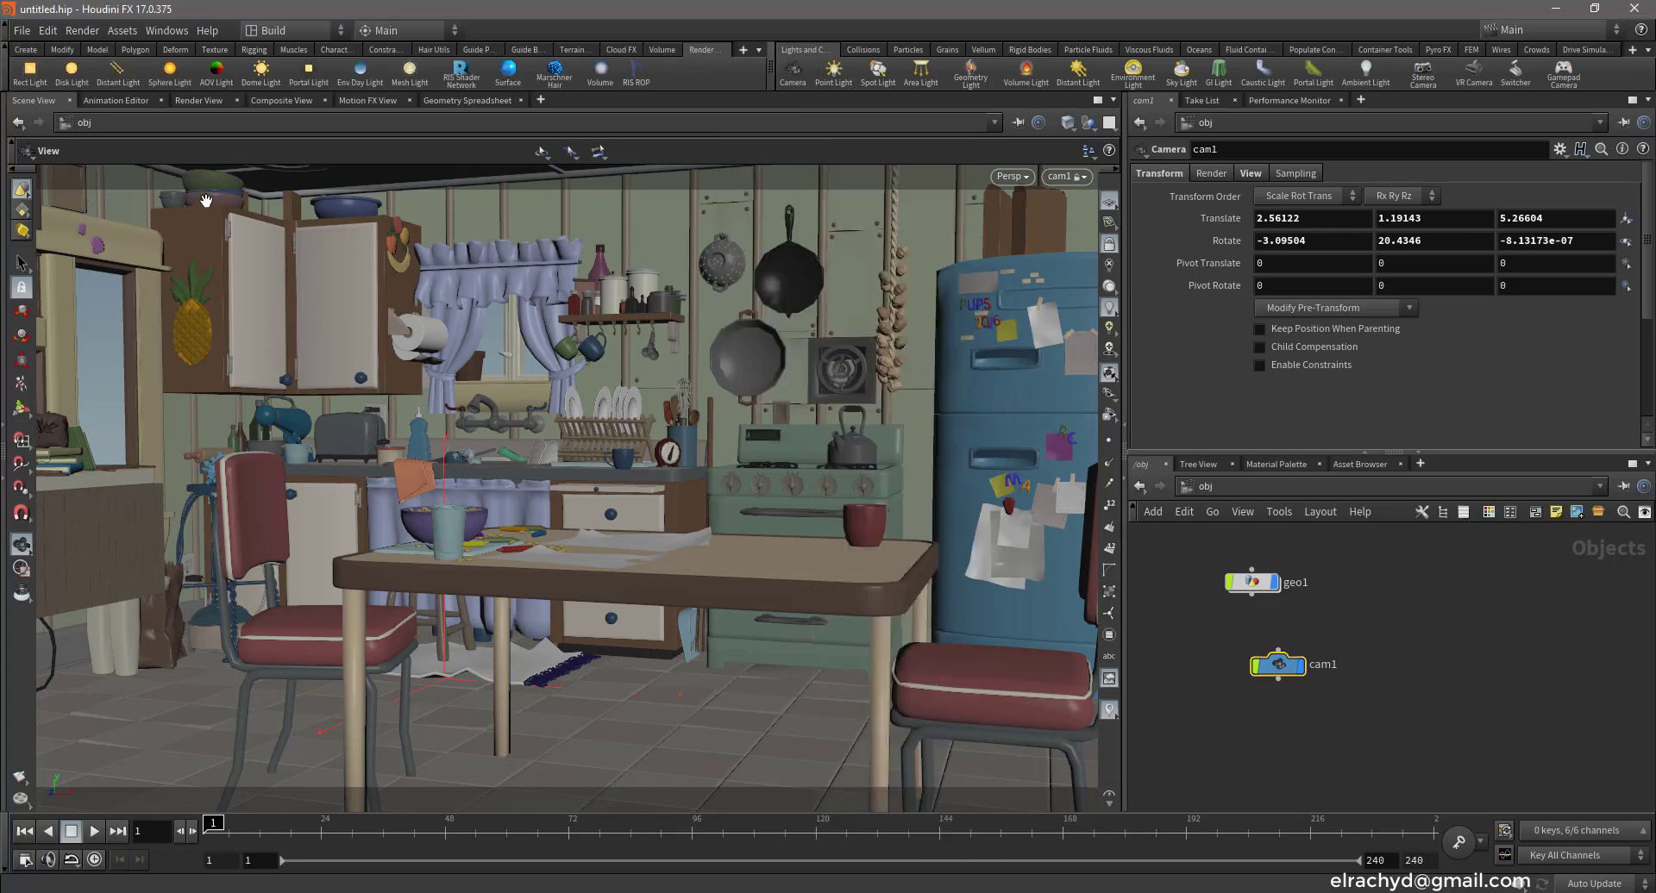
left_click(262, 73)
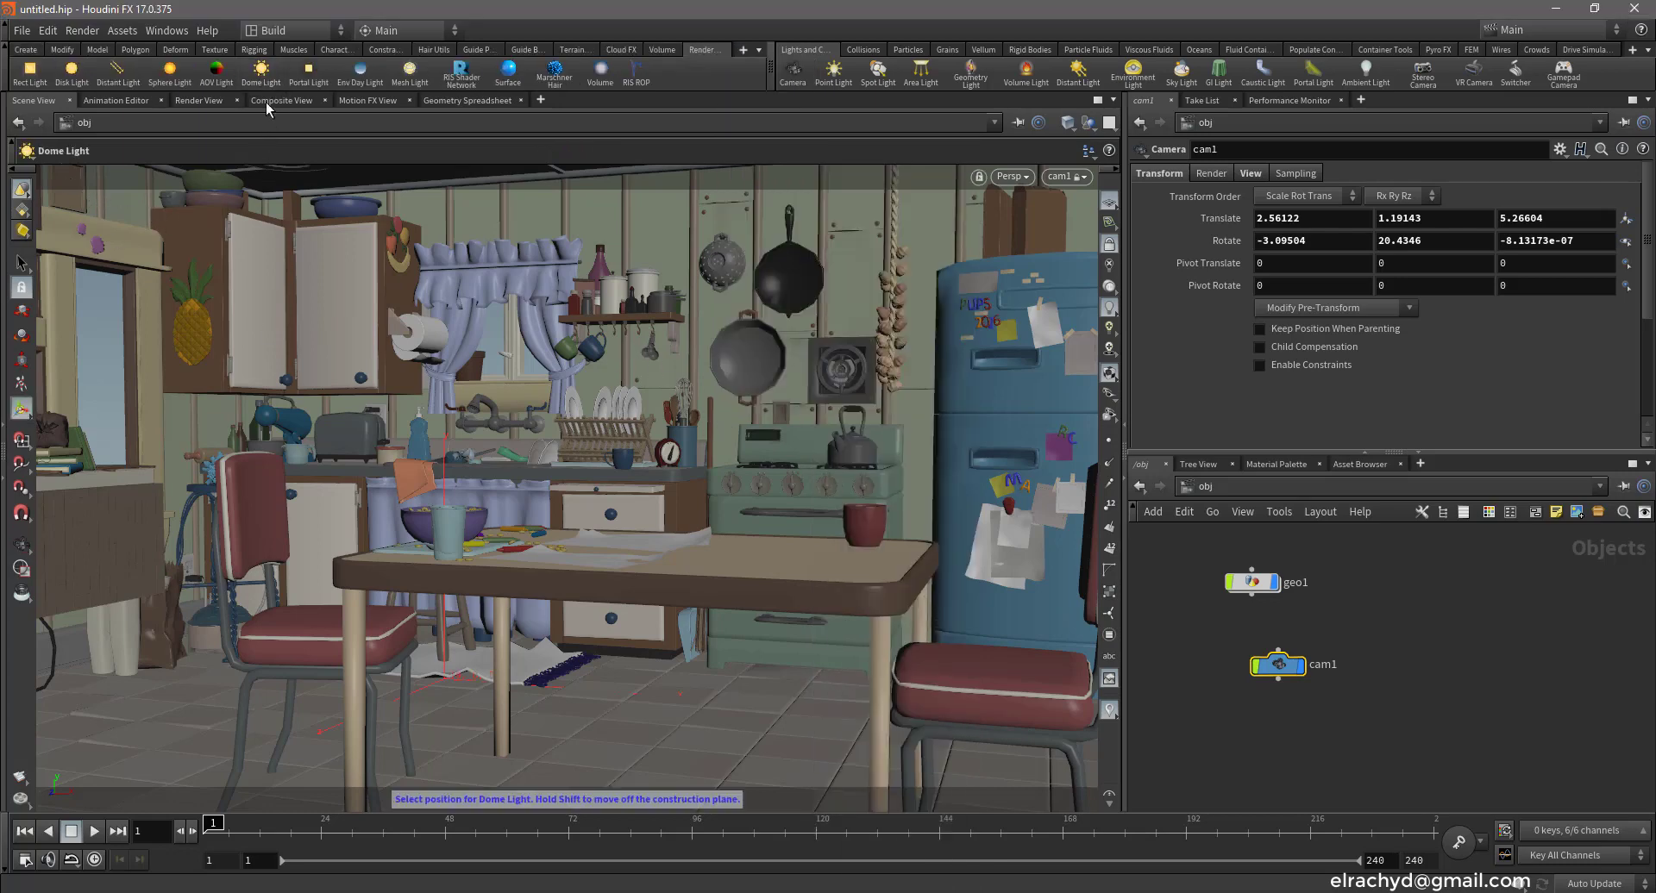
Place the pxrdomelight1 dome light, render ris1 from /out into MPlay, and close it
left_click(558, 445)
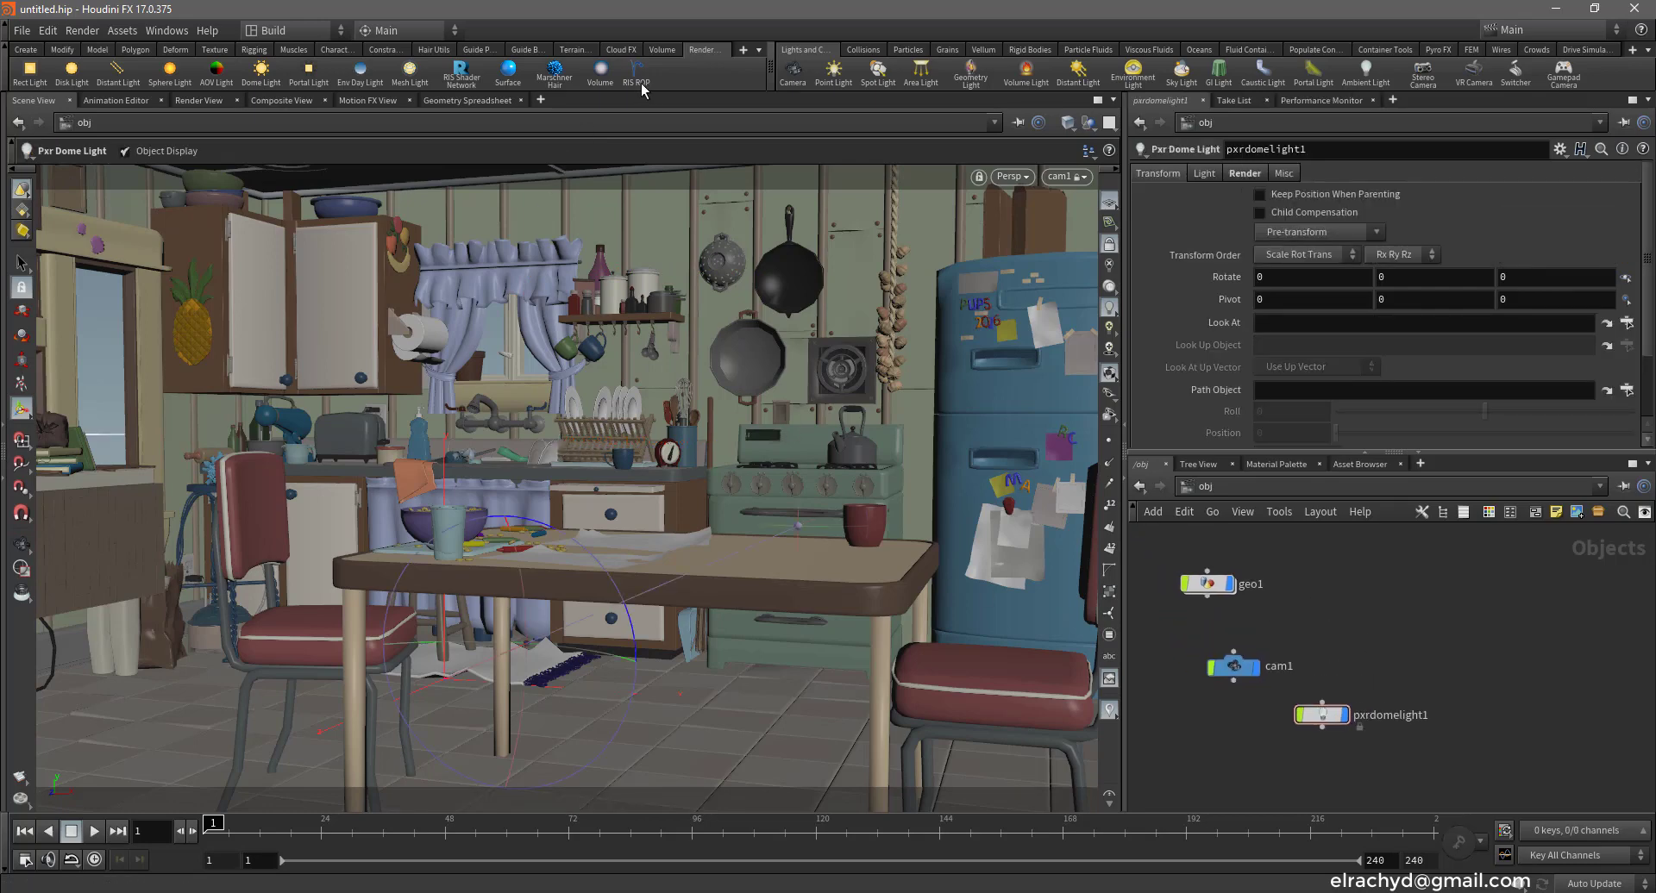
left_click(1252, 494)
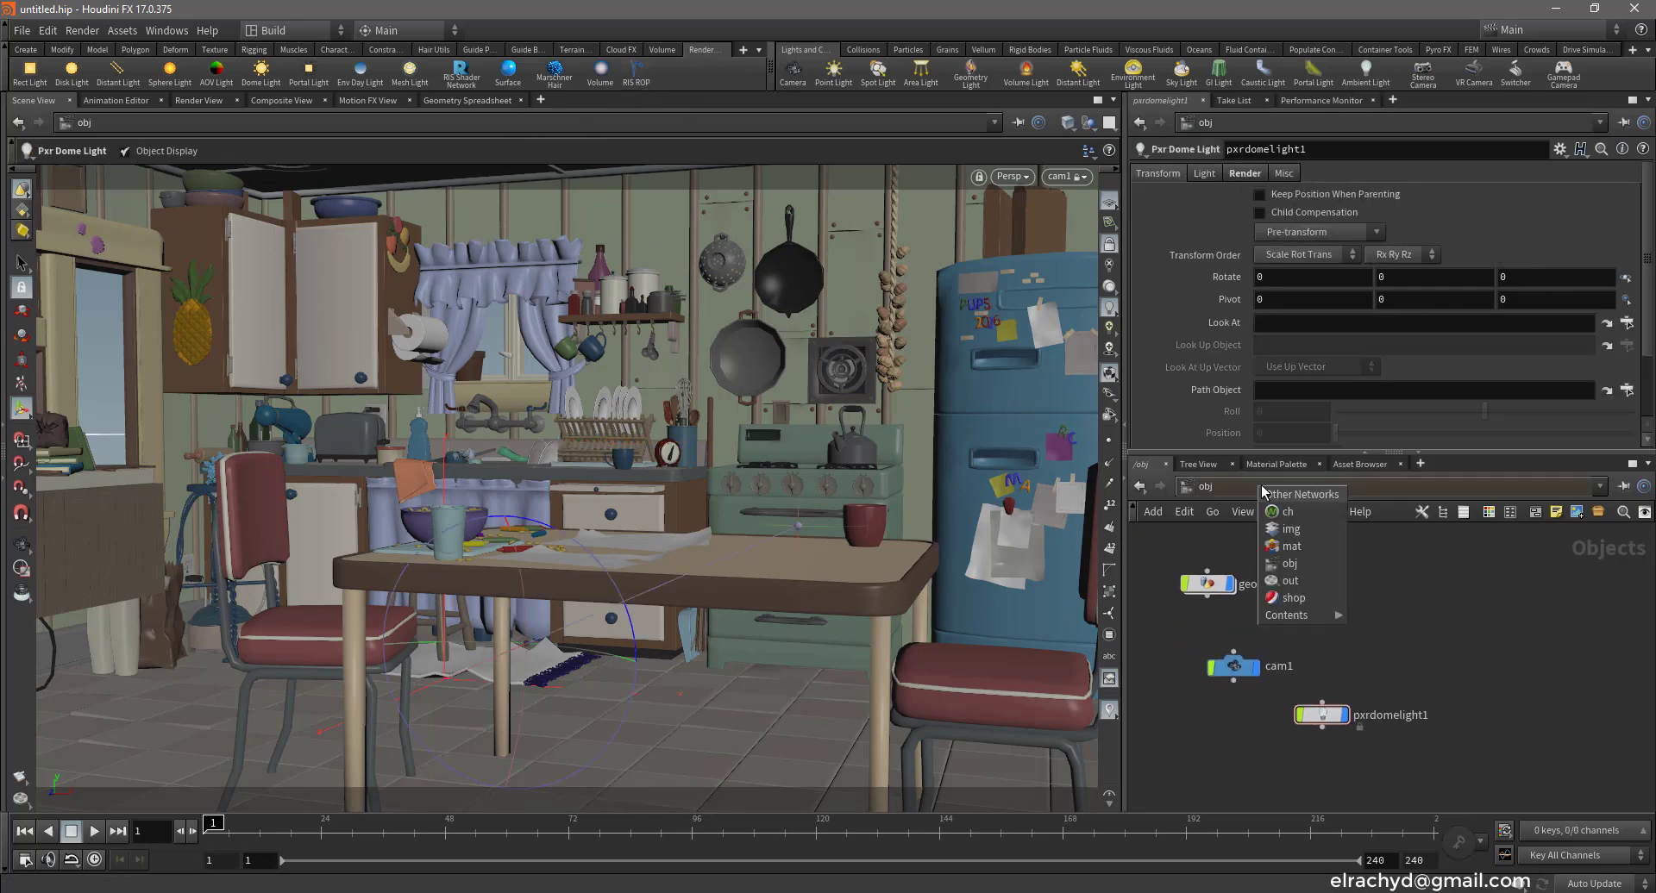
left_click(1294, 614)
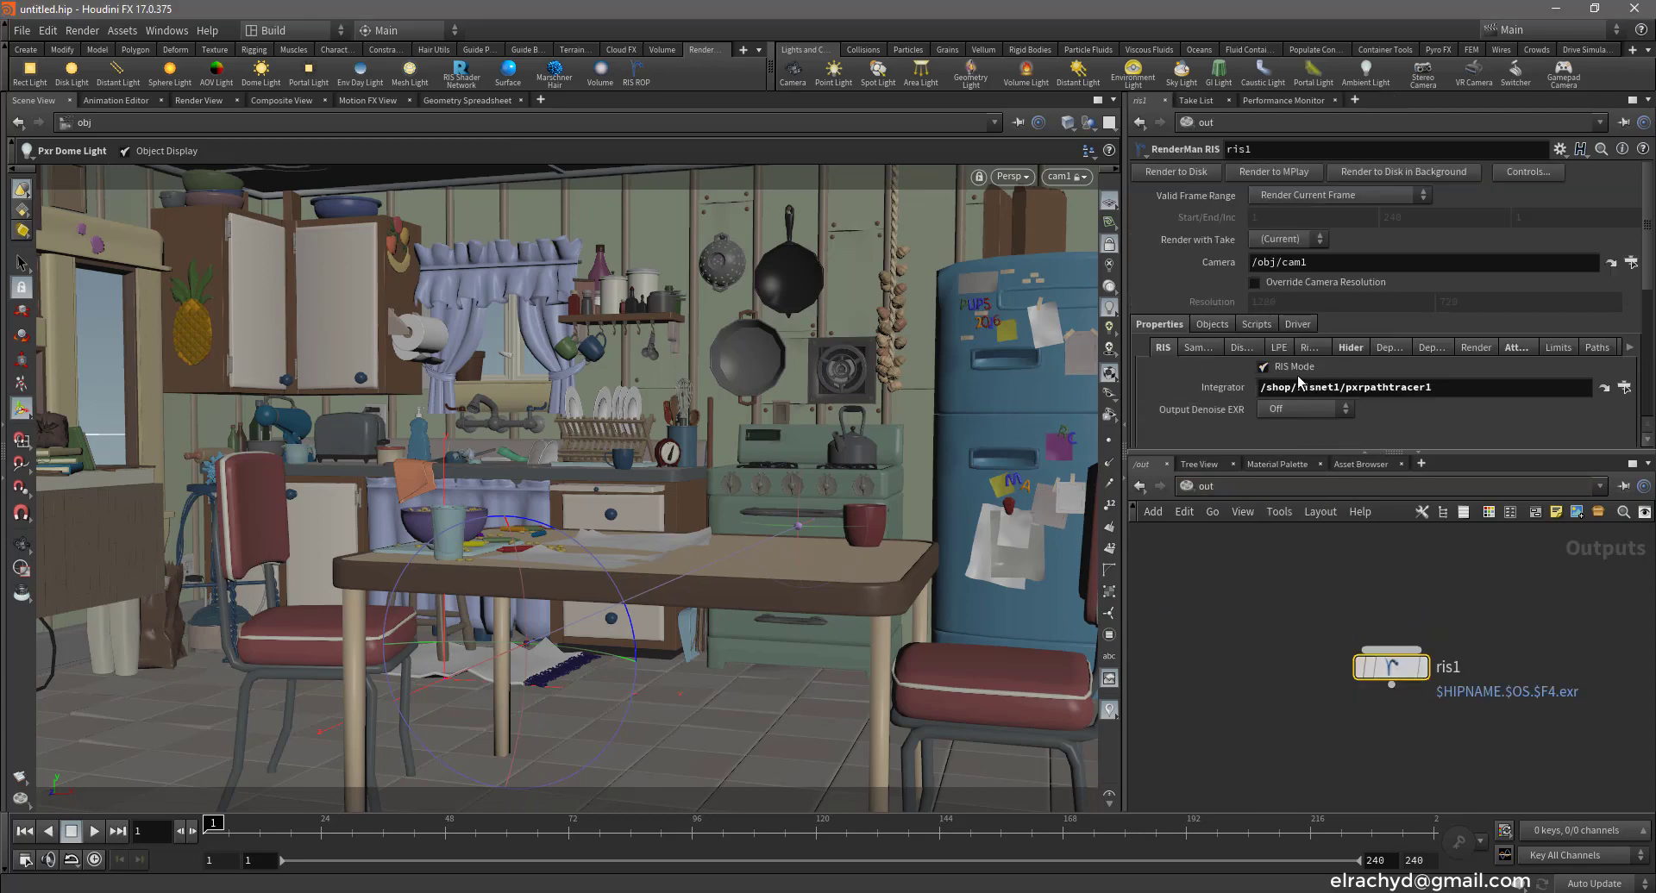
left_click(1272, 171)
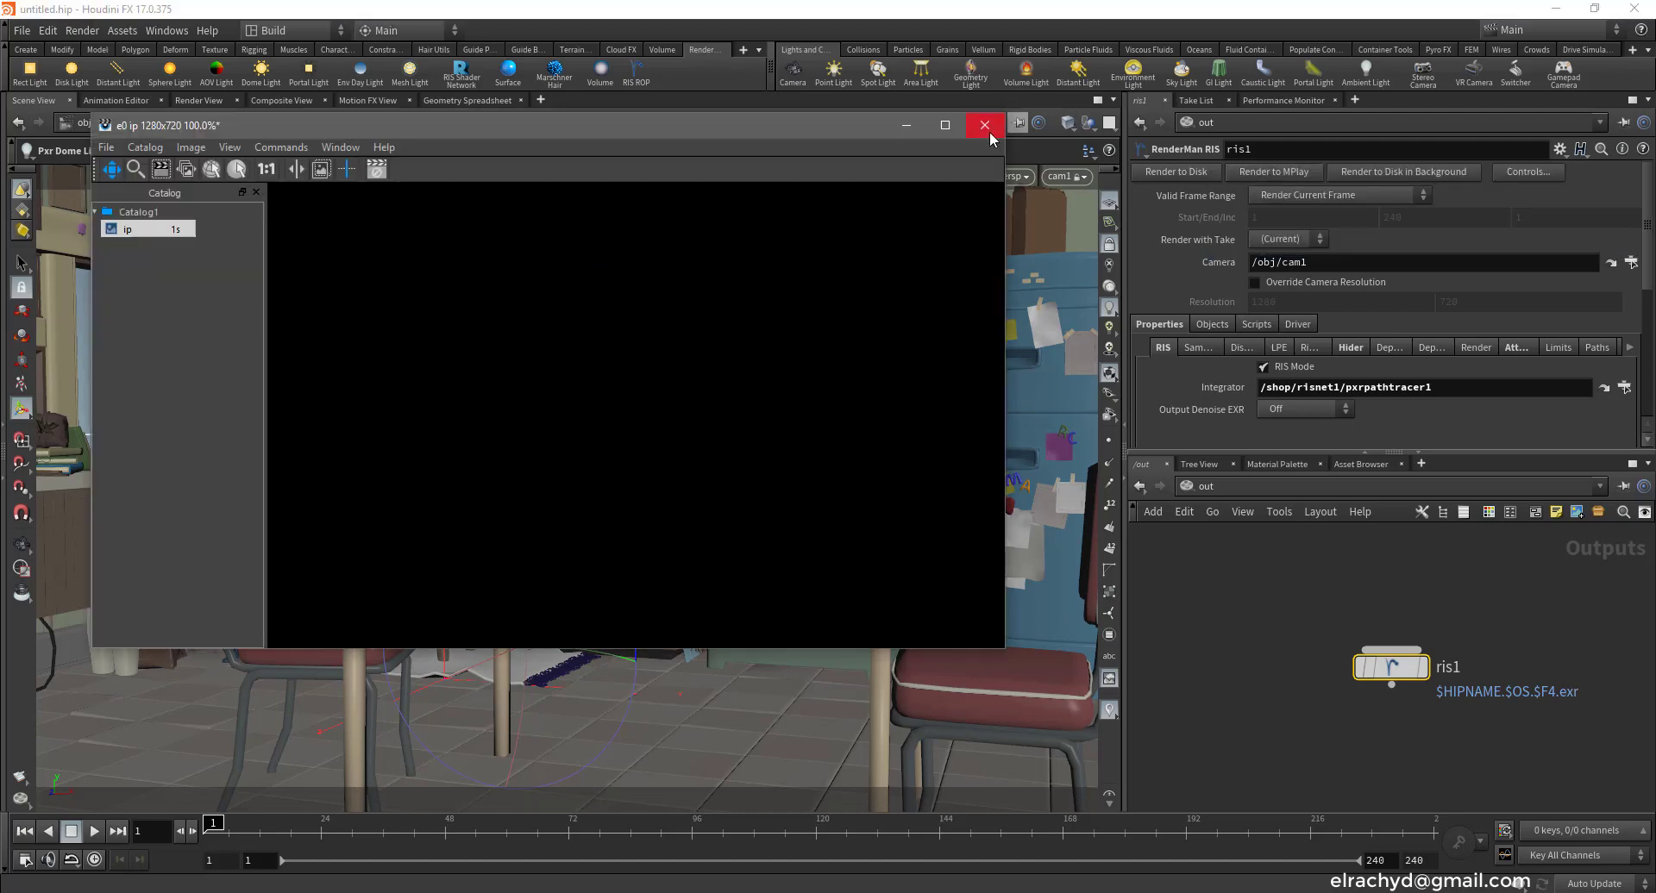
left_click(987, 131)
Confirm closing MPlay, enter geo1, and move transform1 down to make room
left_click(868, 483)
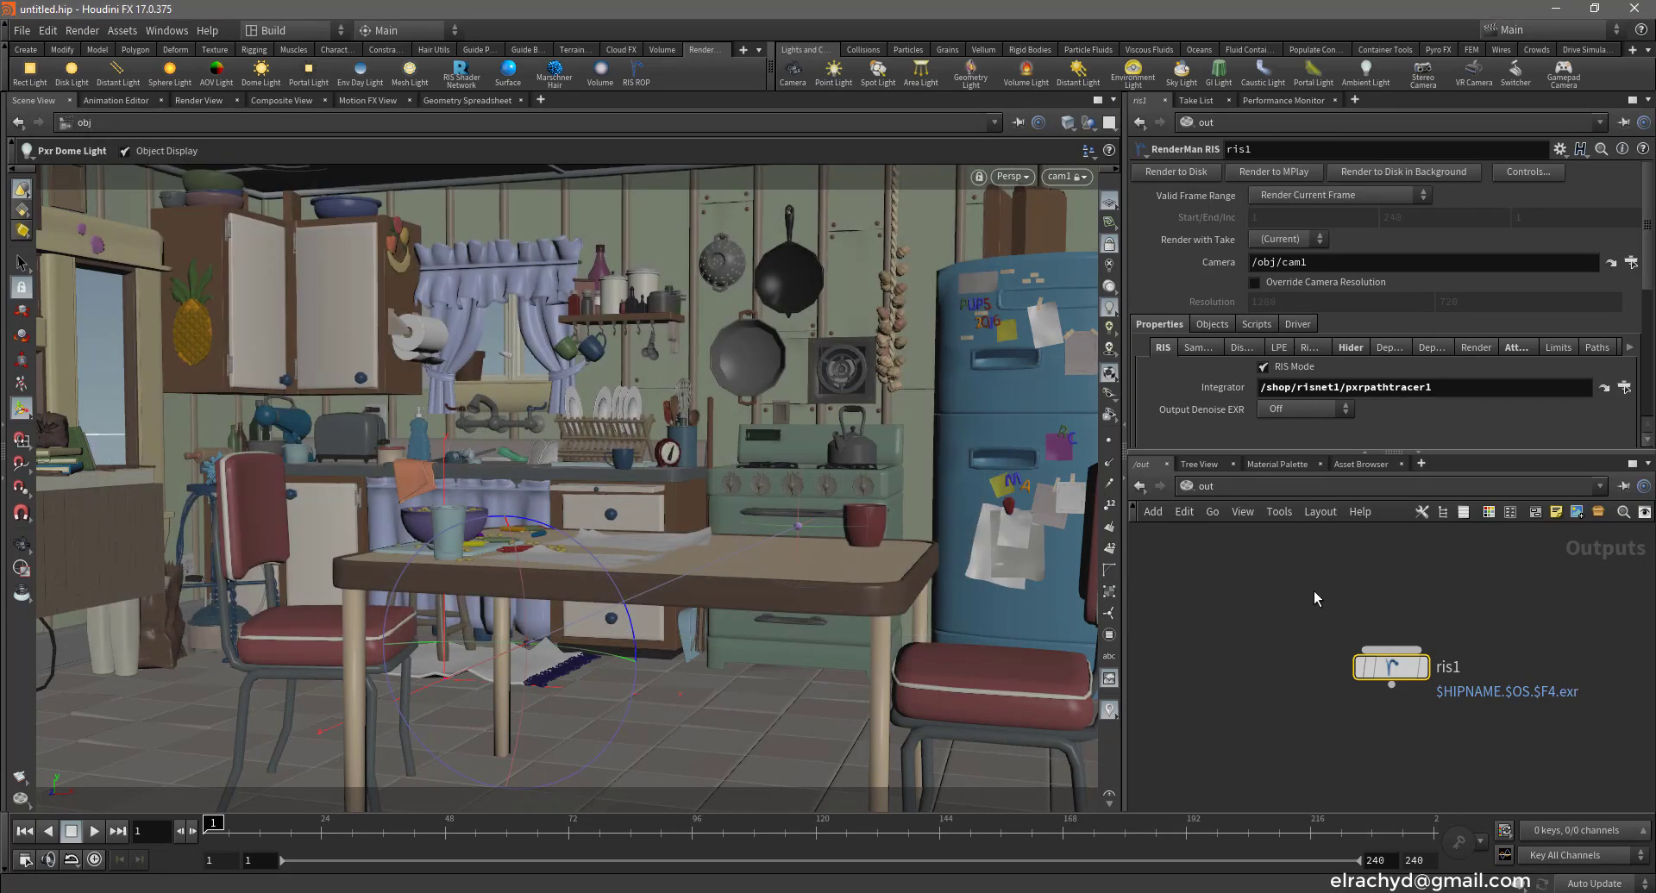
left_click(1199, 488)
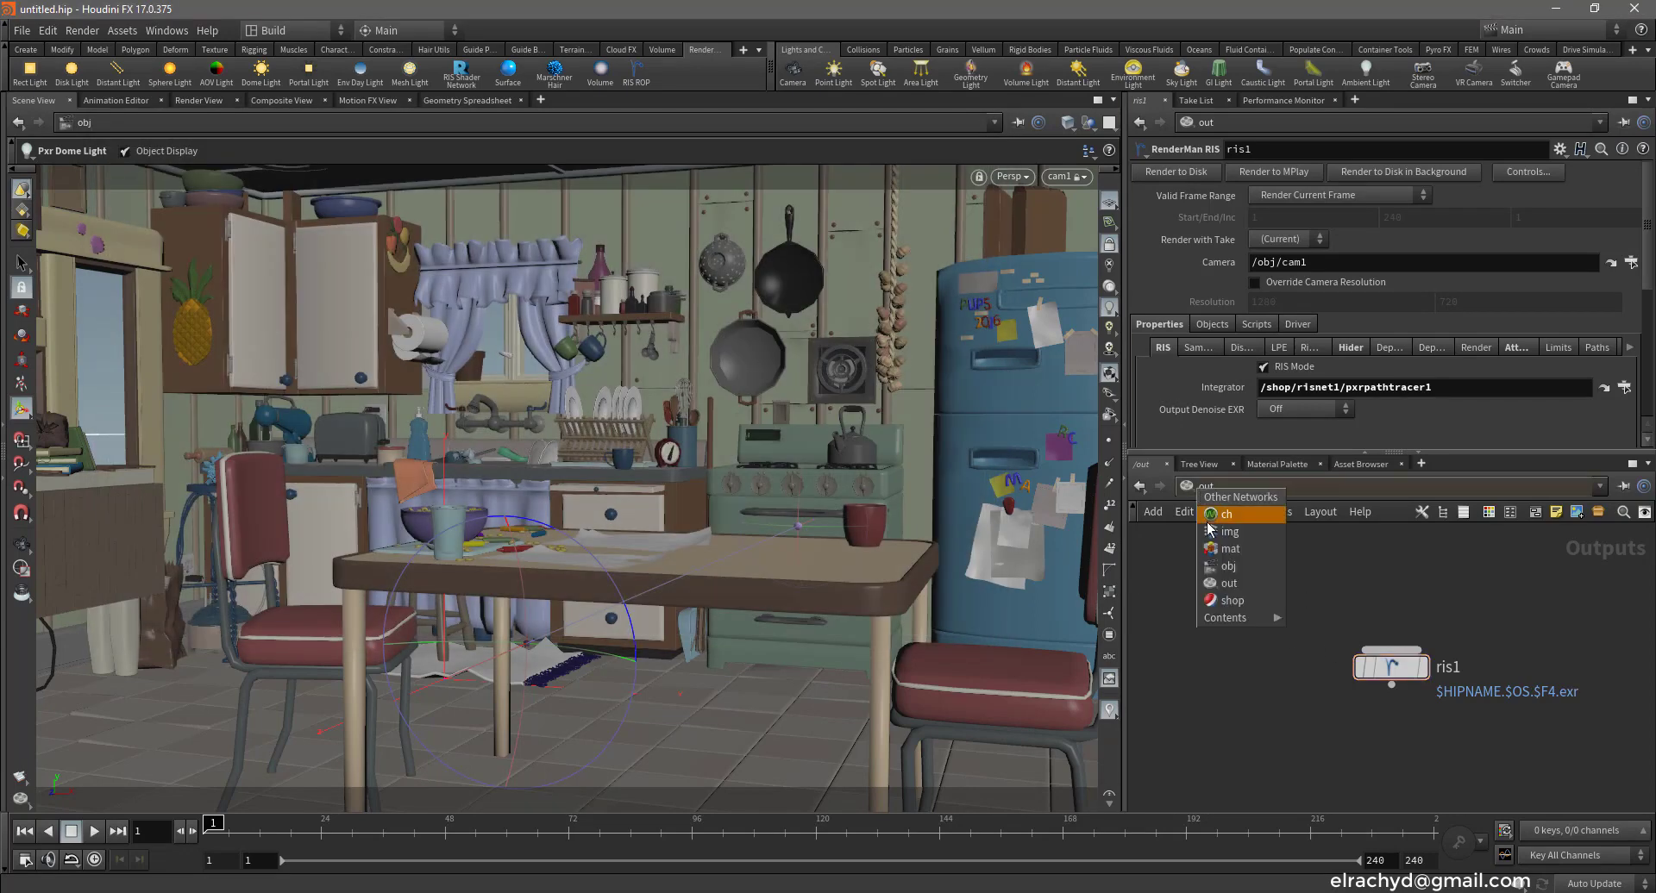
left_click(1216, 566)
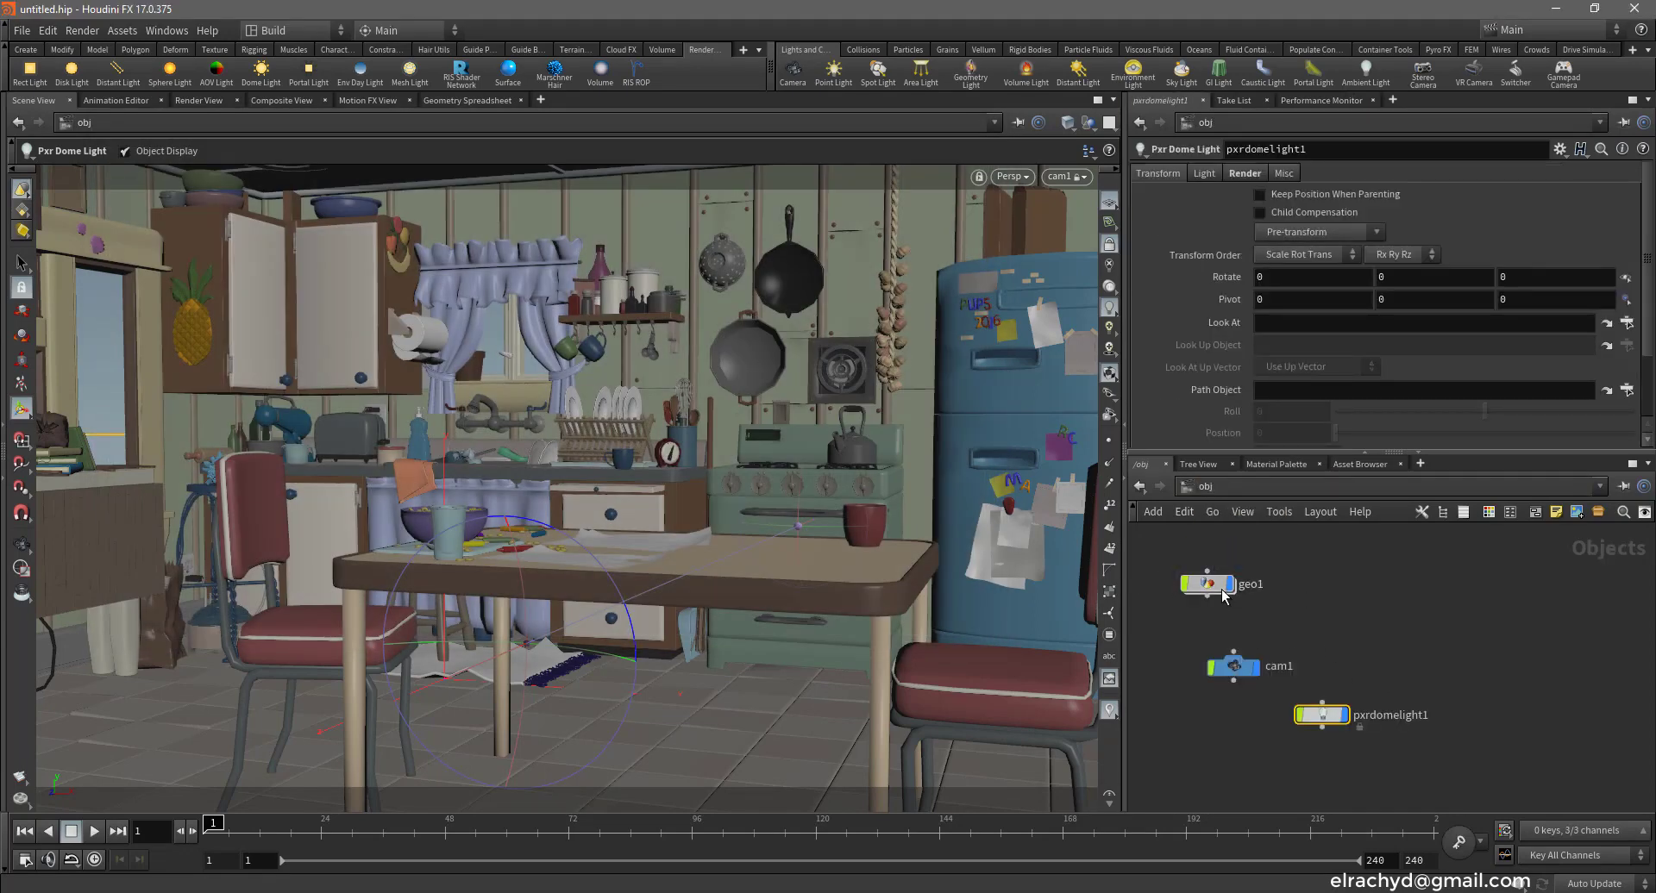
double_click(1221, 583)
left_click_drag(1303, 634, 1302, 736)
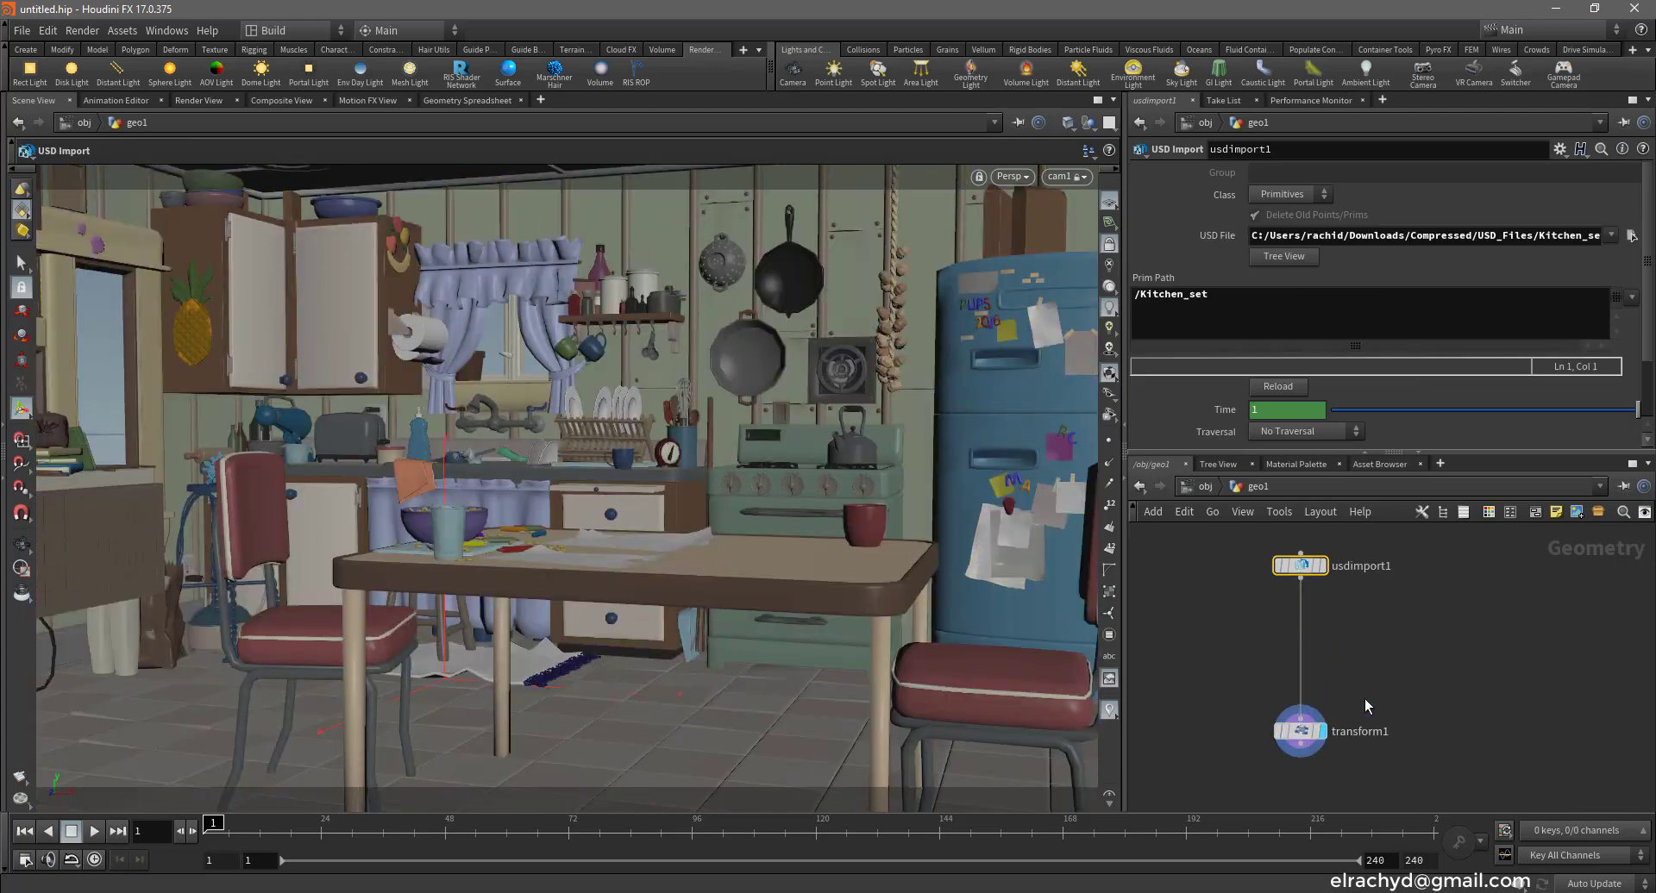
Insert a USD Unpack node below usdimport1 with Polygons geometry type, then return to /obj
key("Tab")
type("usd")
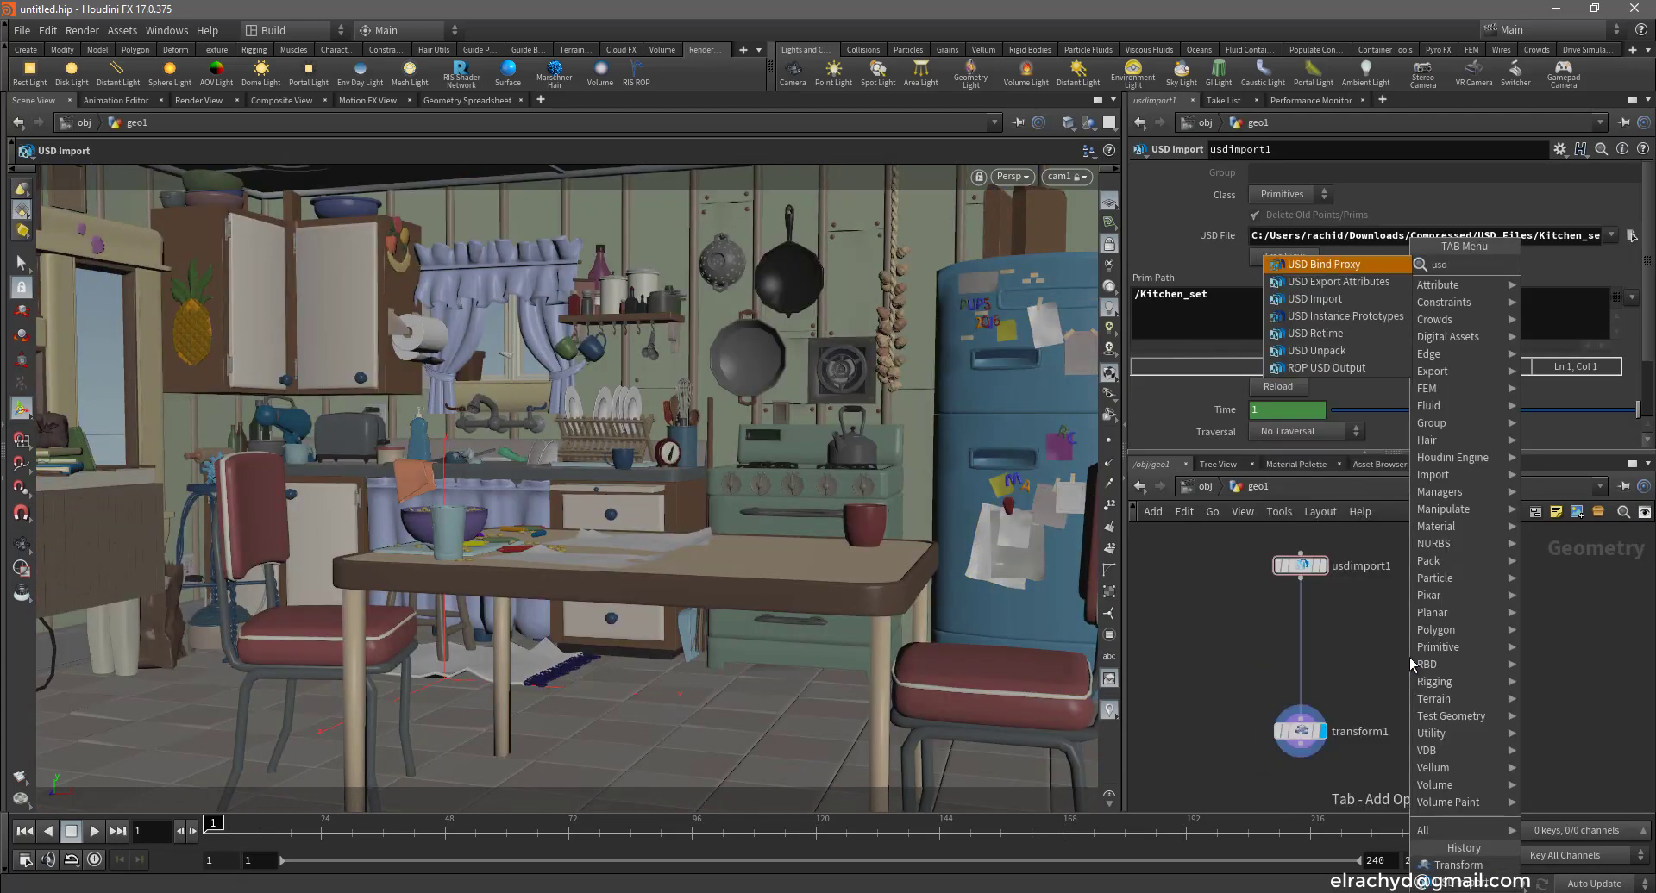
left_click(1351, 349)
left_click(1308, 644)
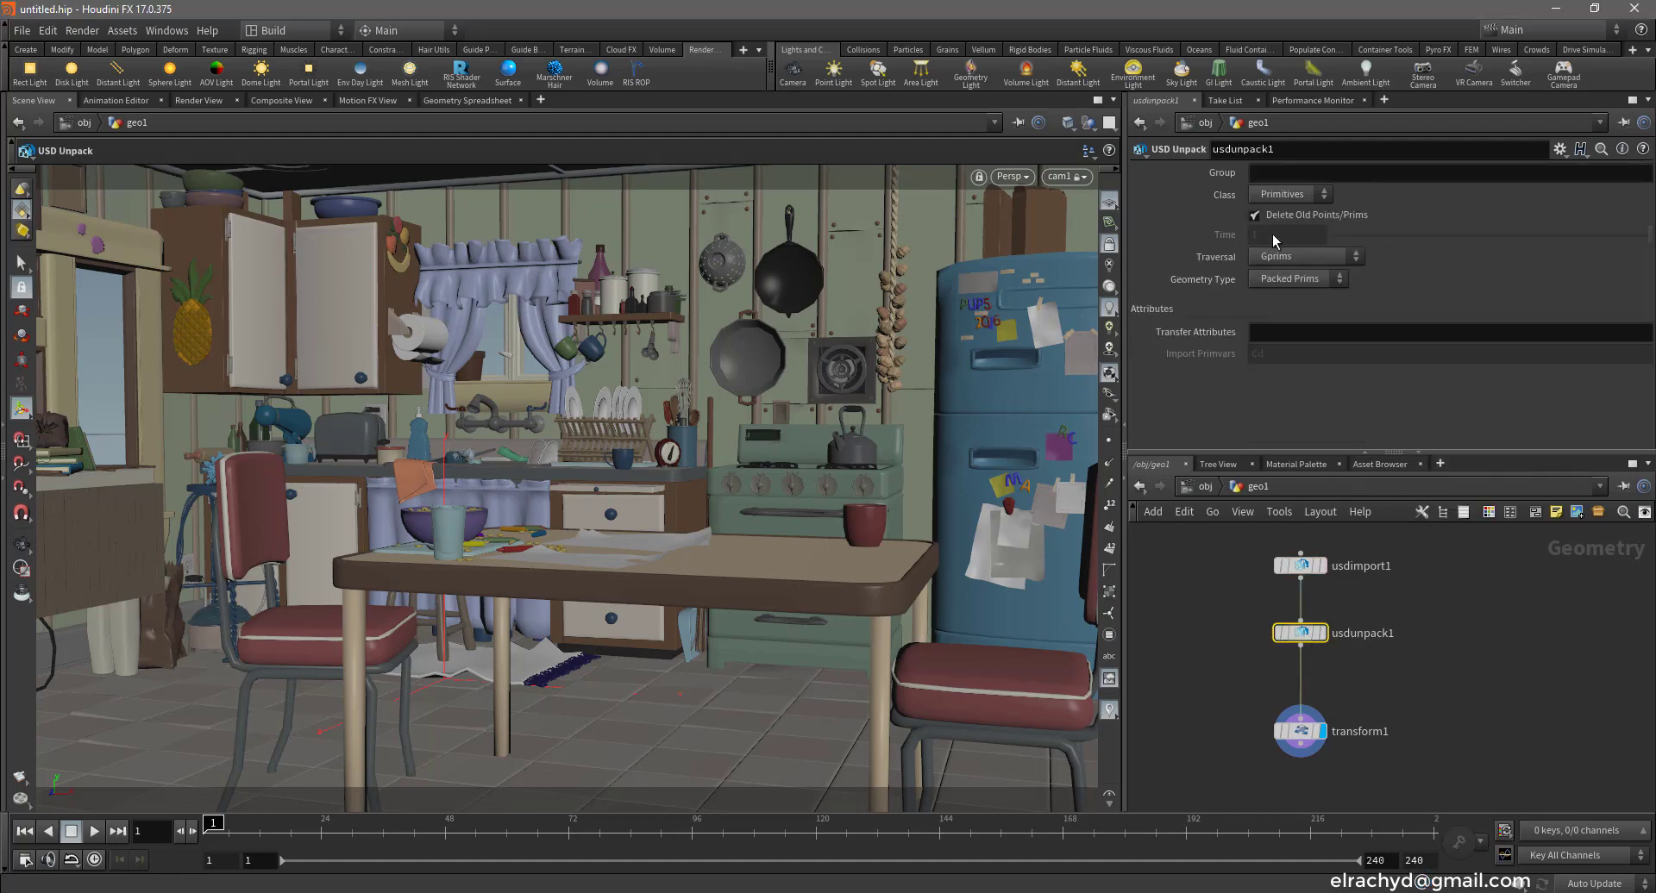
left_click(1291, 281)
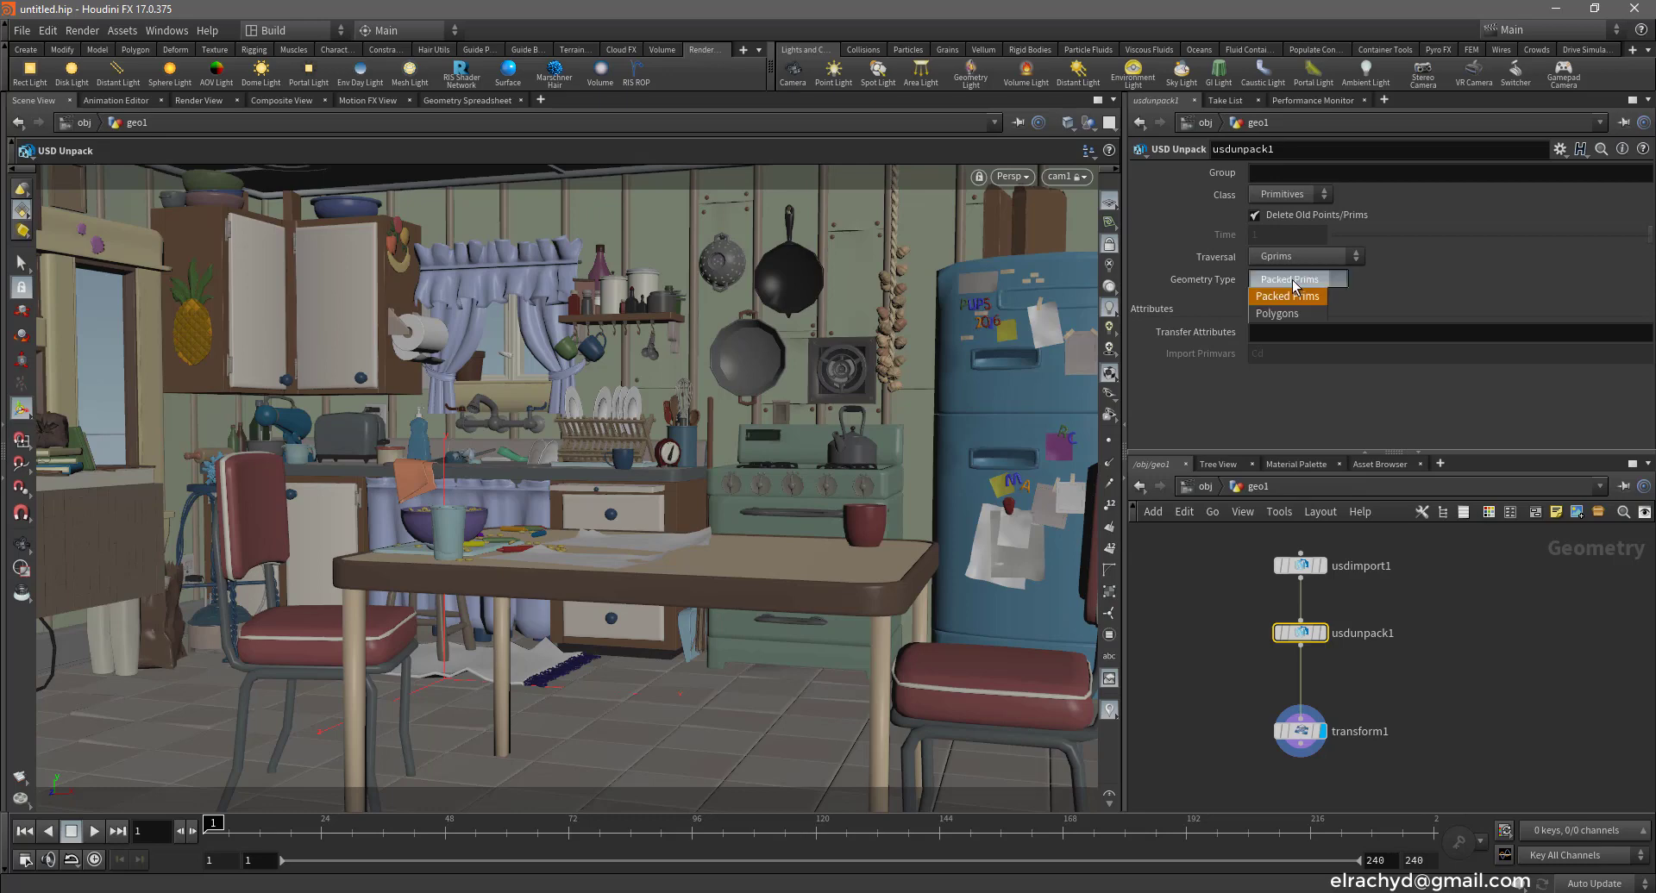
left_click(1276, 314)
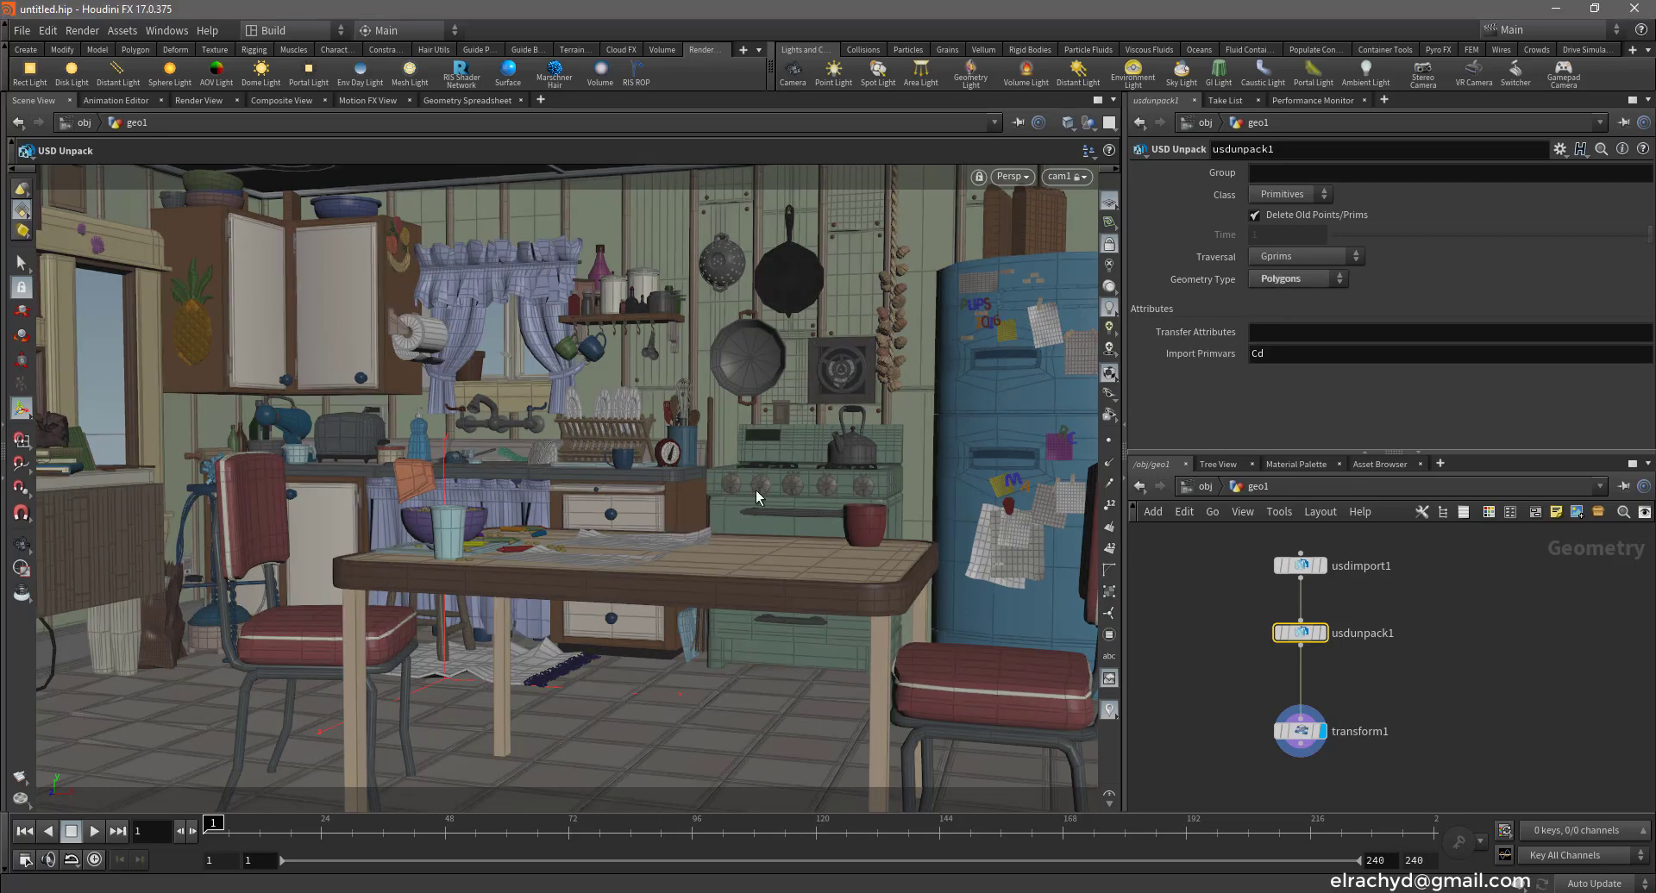
left_click(1479, 702)
left_click(1140, 486)
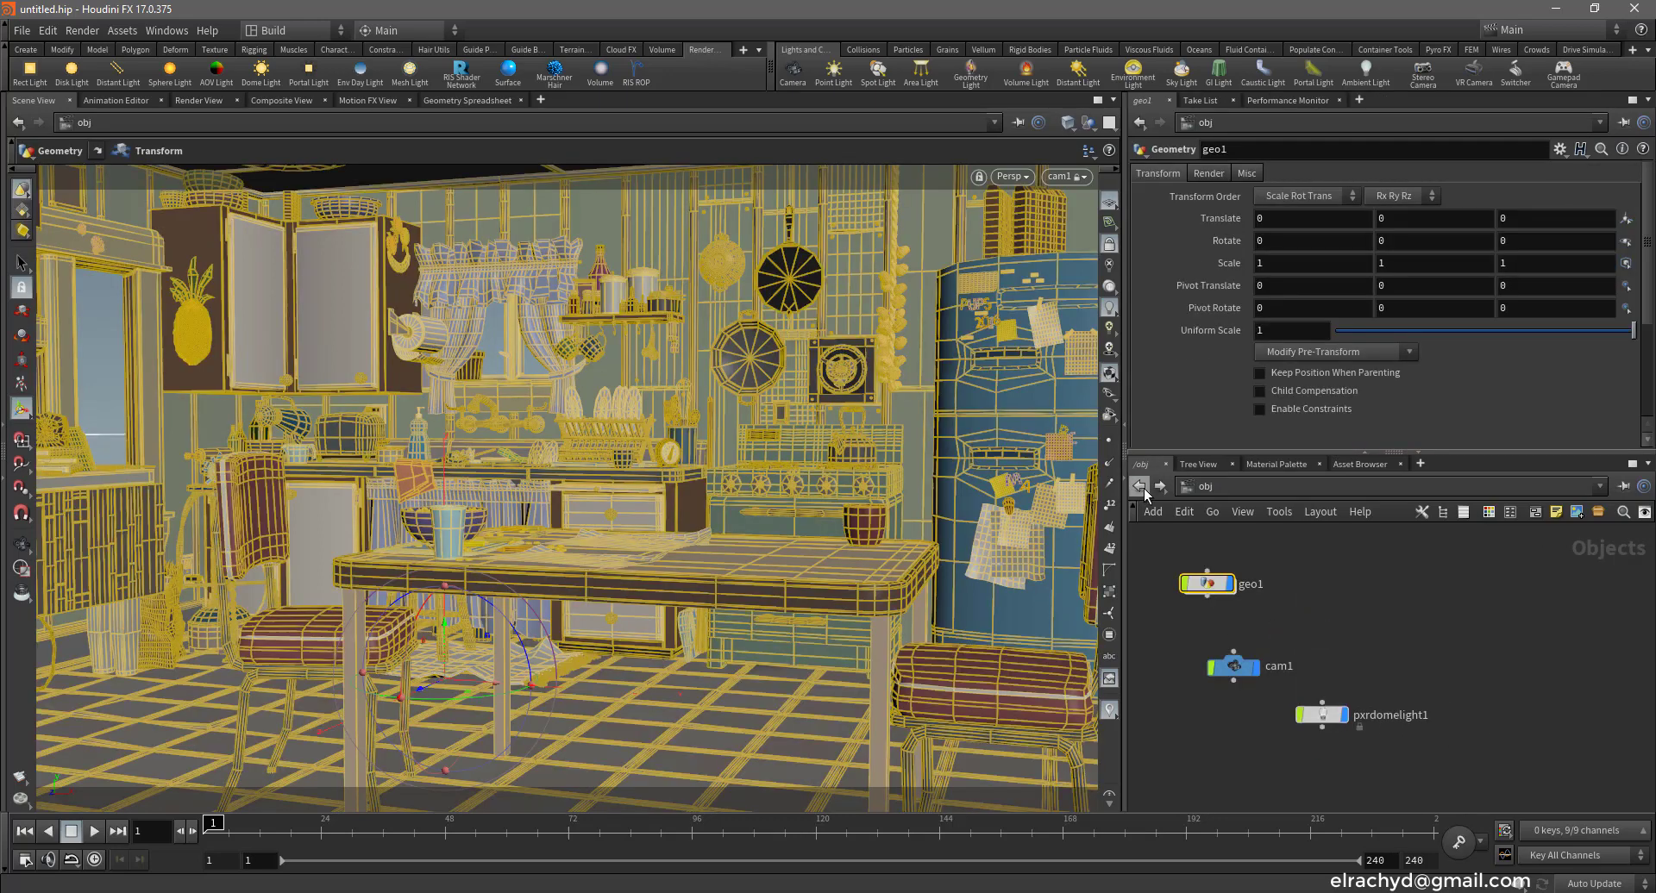
Render ris1 from /out into MPlay and stop once the grainy grey kitchen image appears
left_click(1336, 567)
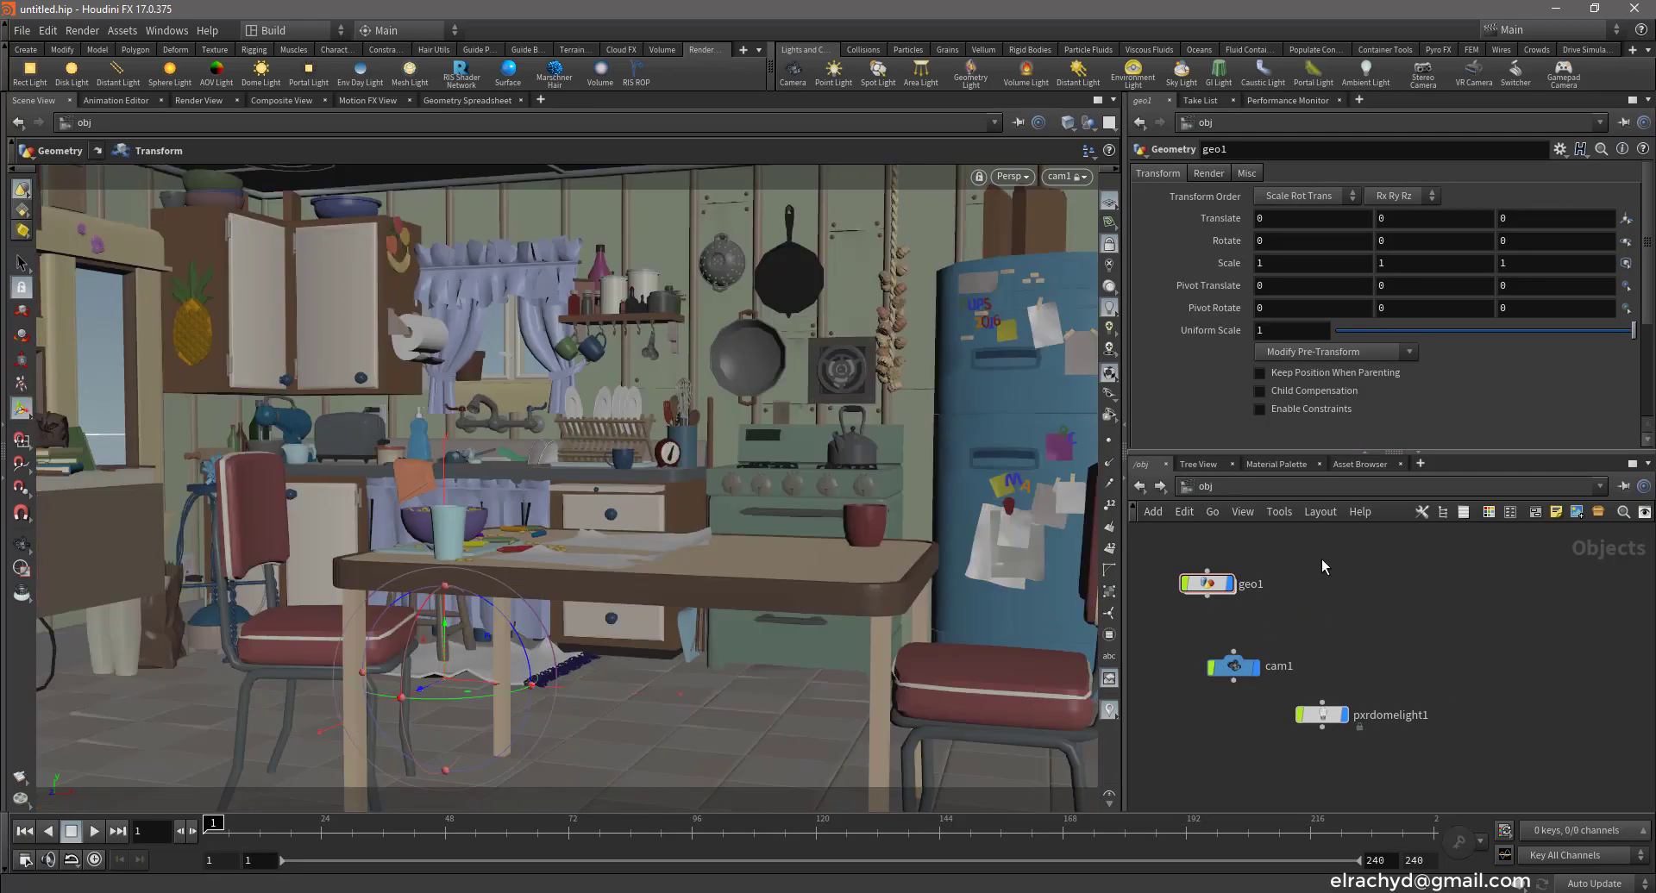
left_click(1328, 490)
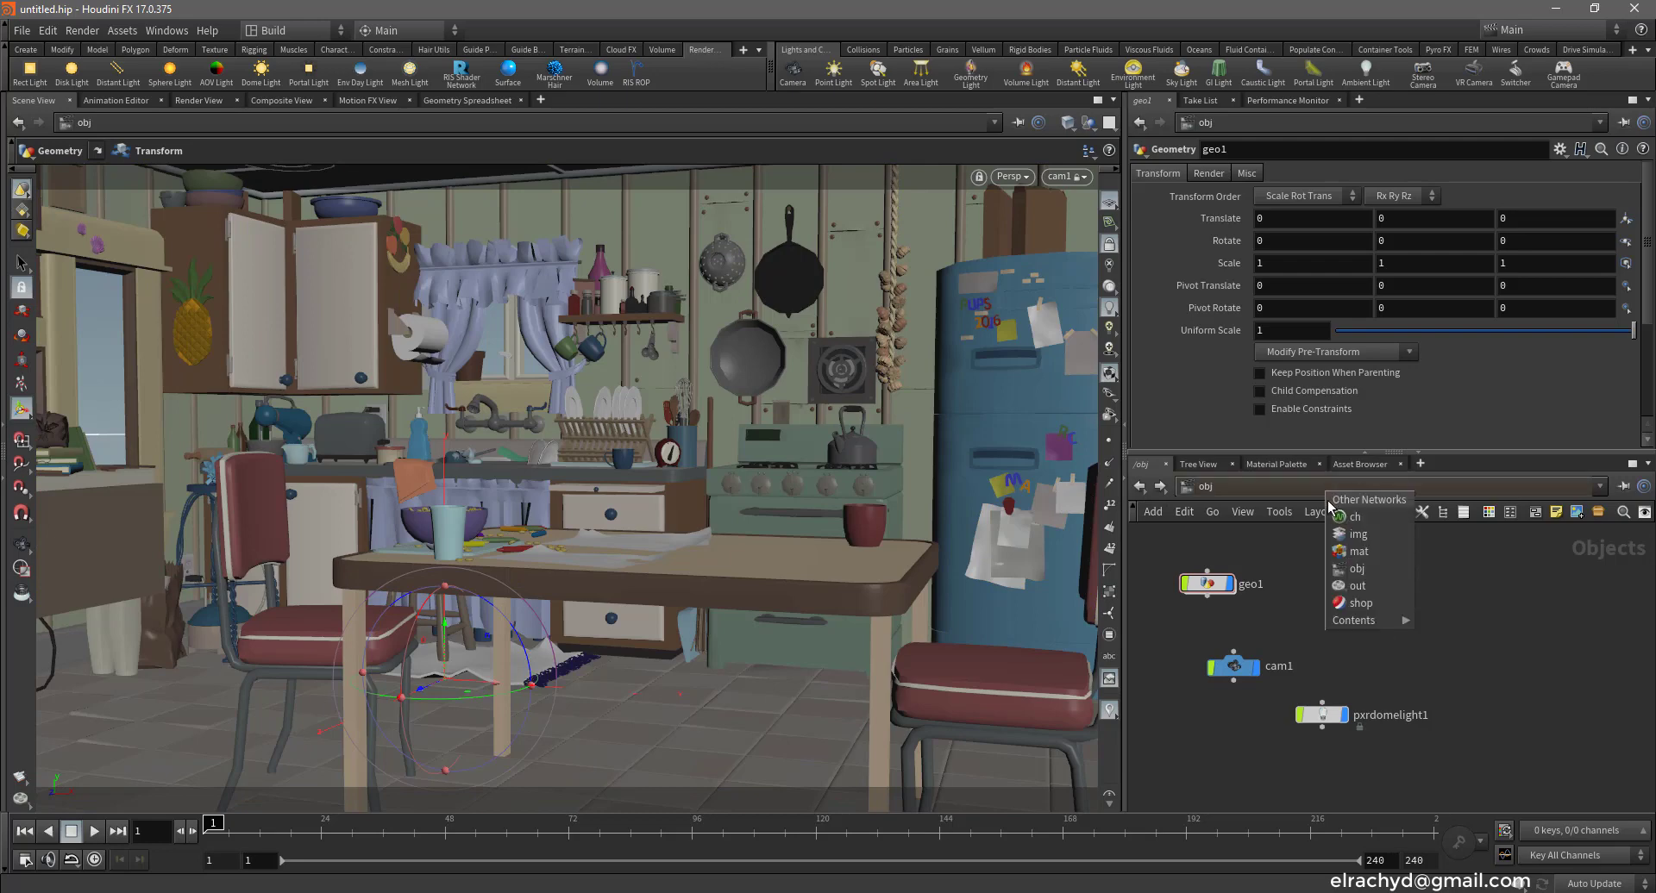
left_click(1359, 586)
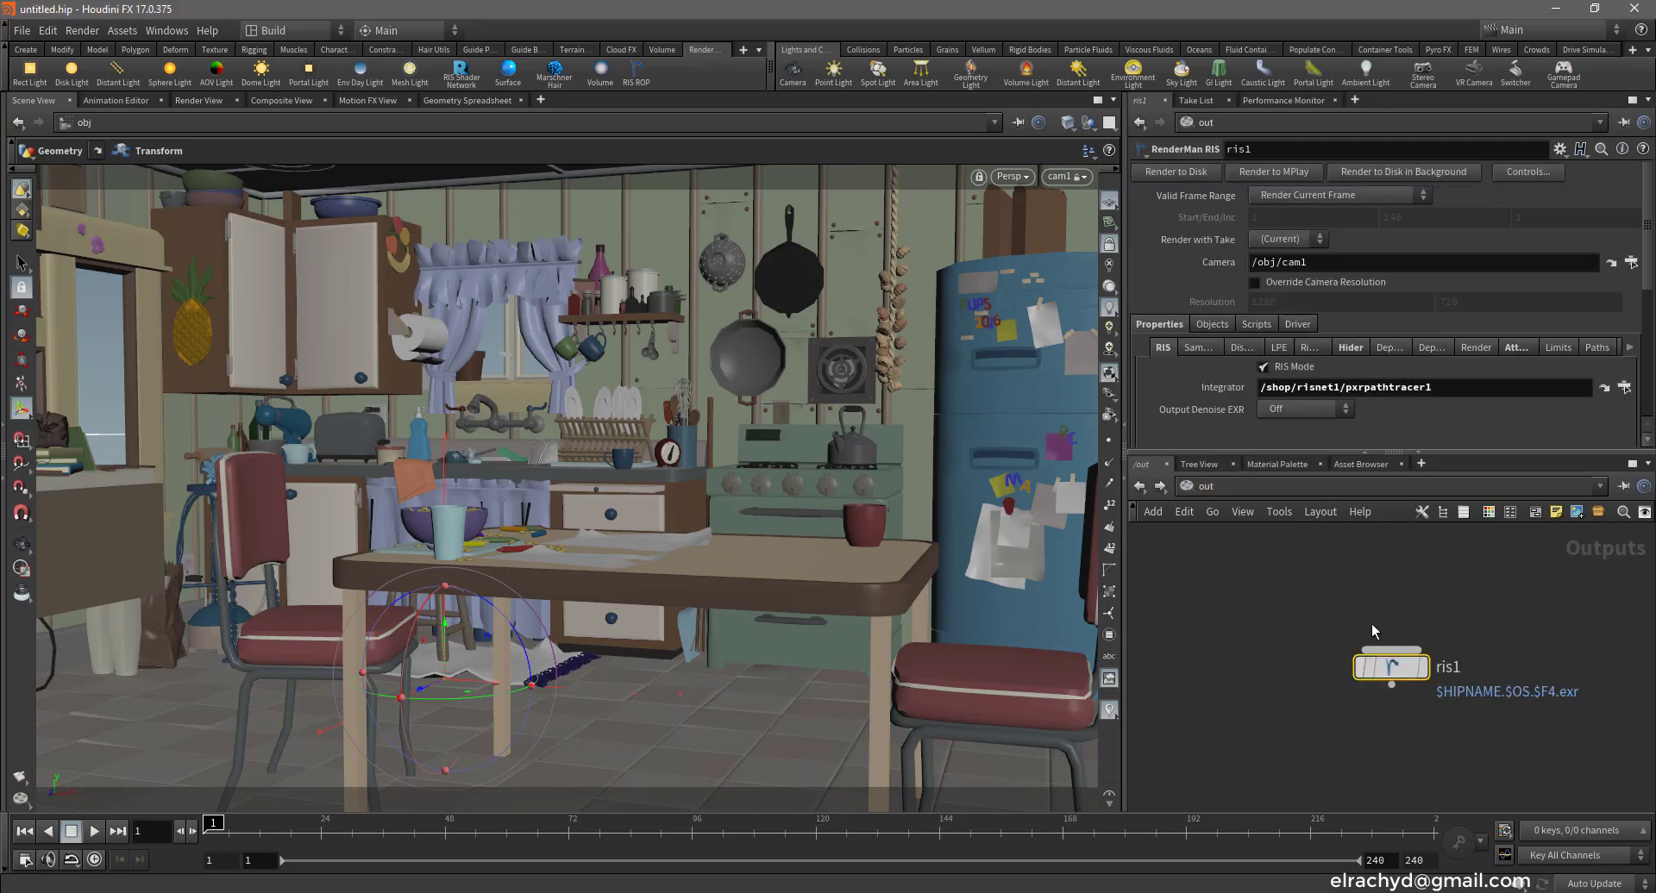
left_click(1271, 170)
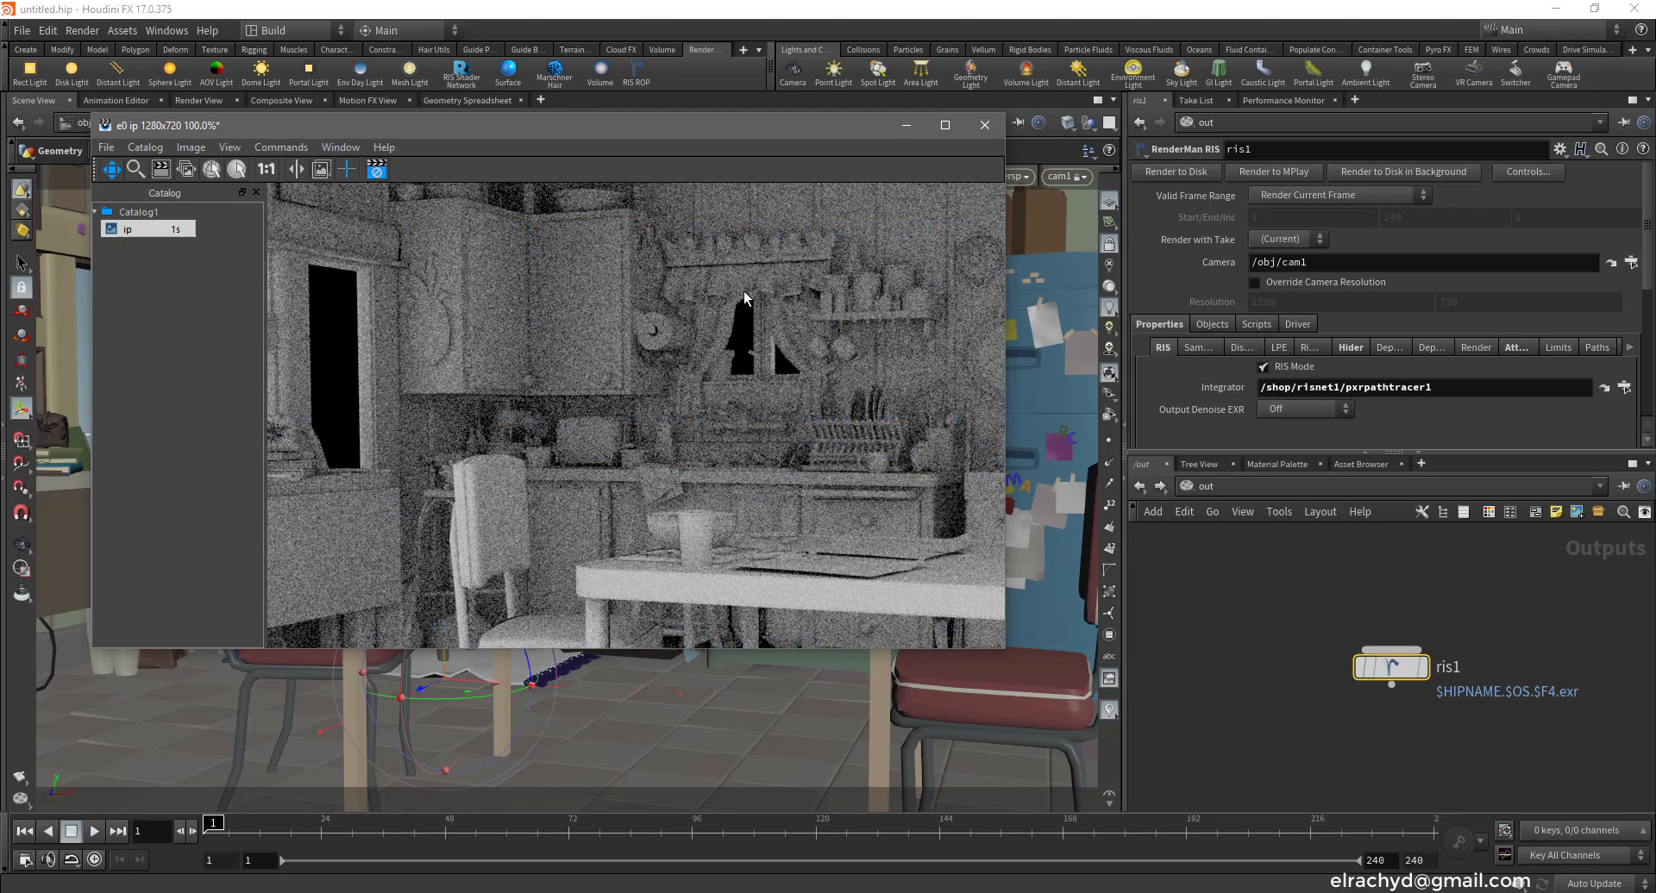
left_click(376, 169)
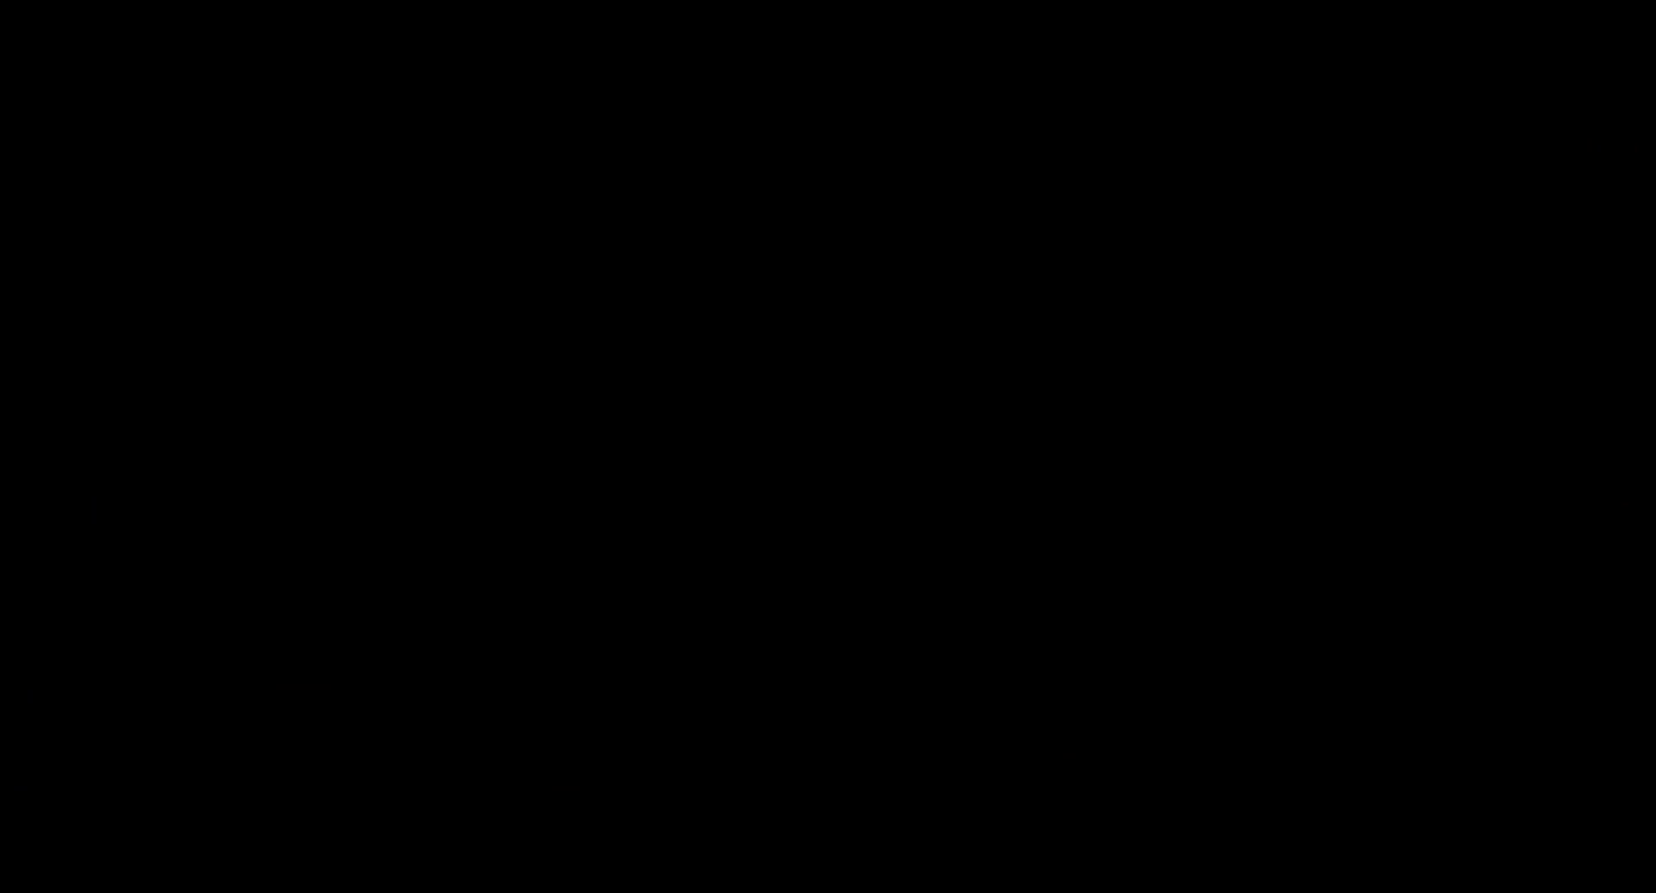